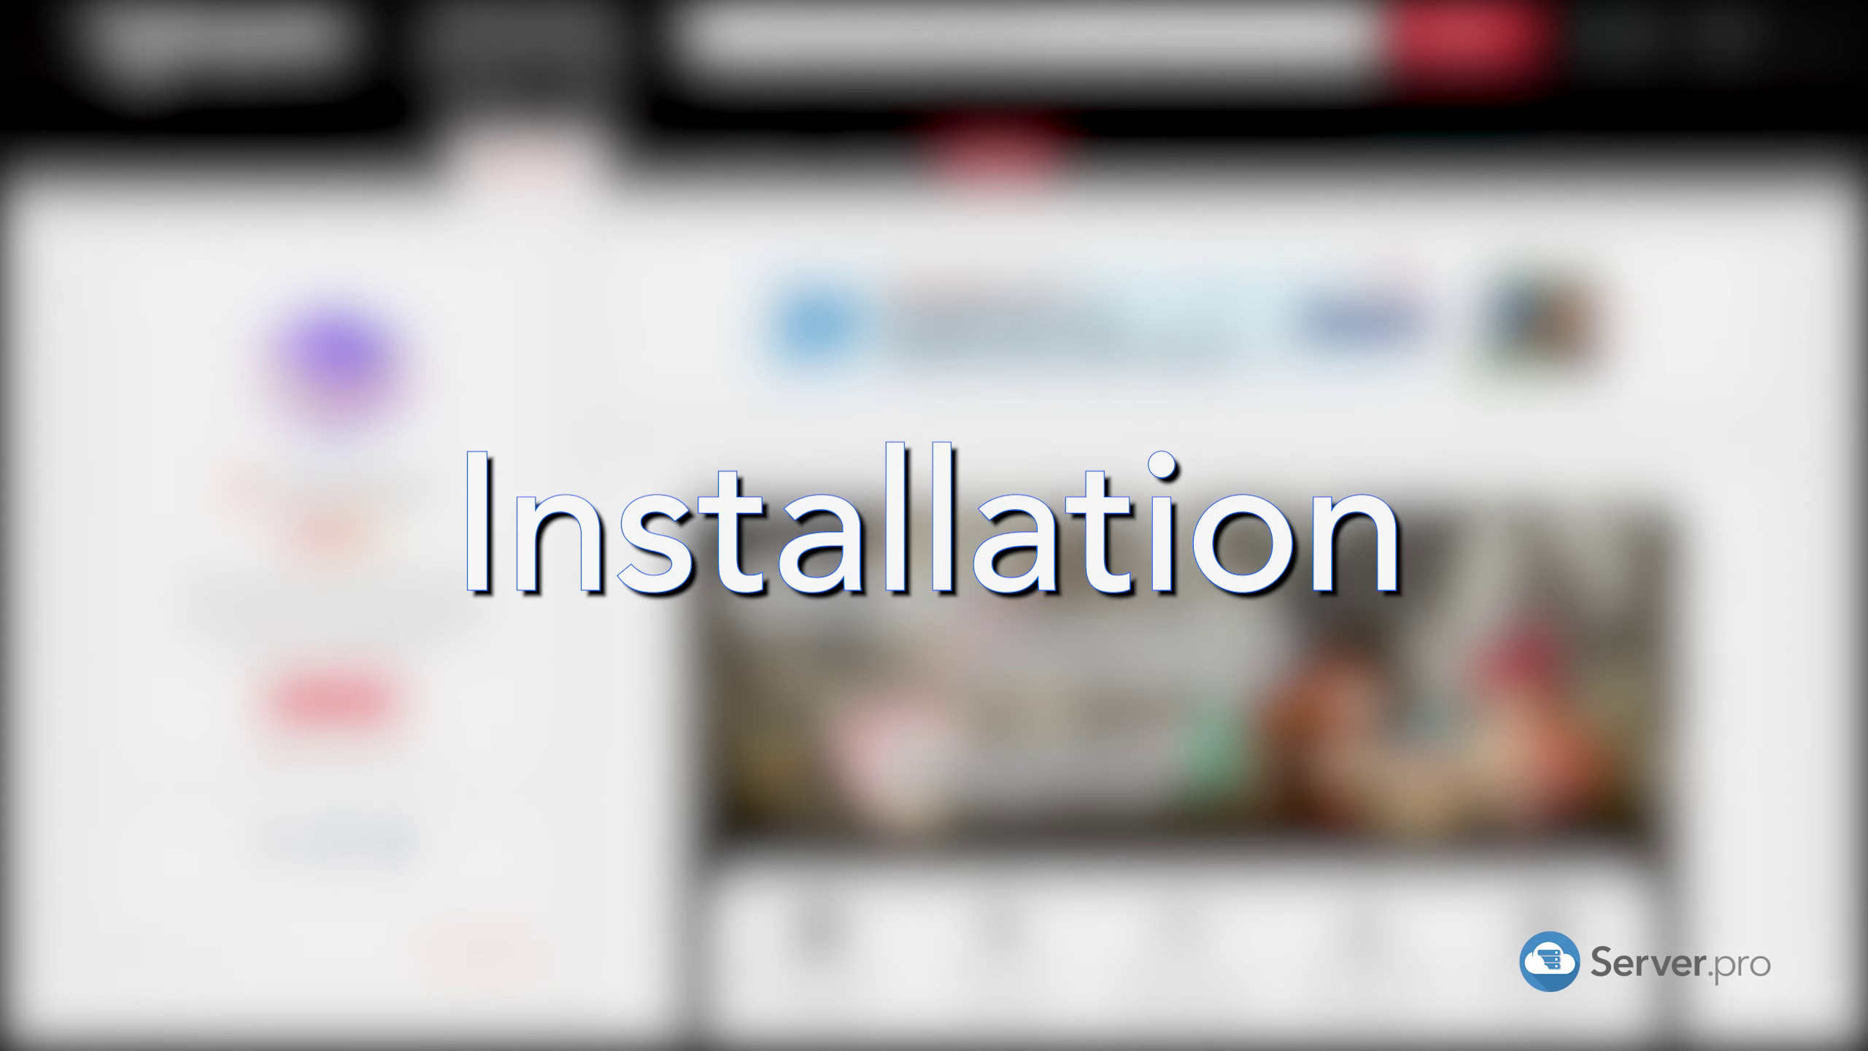
# Step: Scroll through the UltimateStacker page on Songoda and download version 2.0.9
pyautogui.scroll(-4, 934, 525)
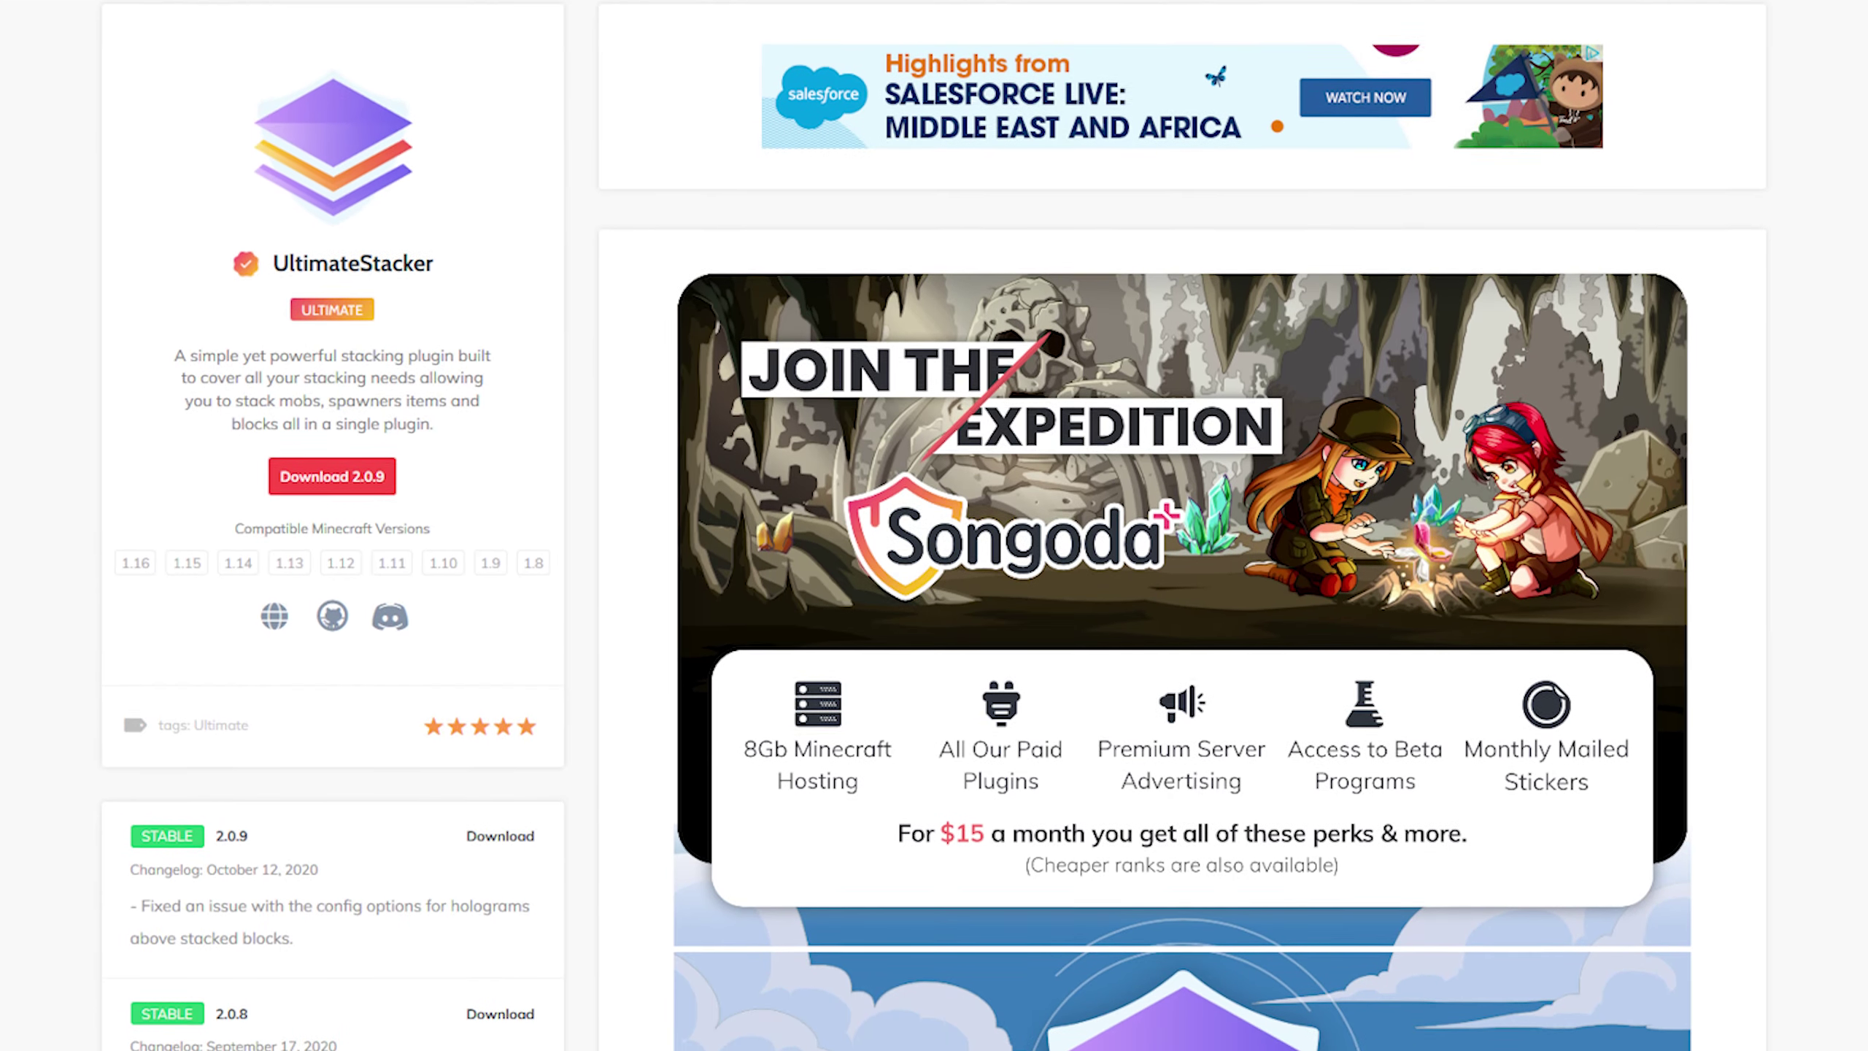
pyautogui.scroll(-5, 934, 525)
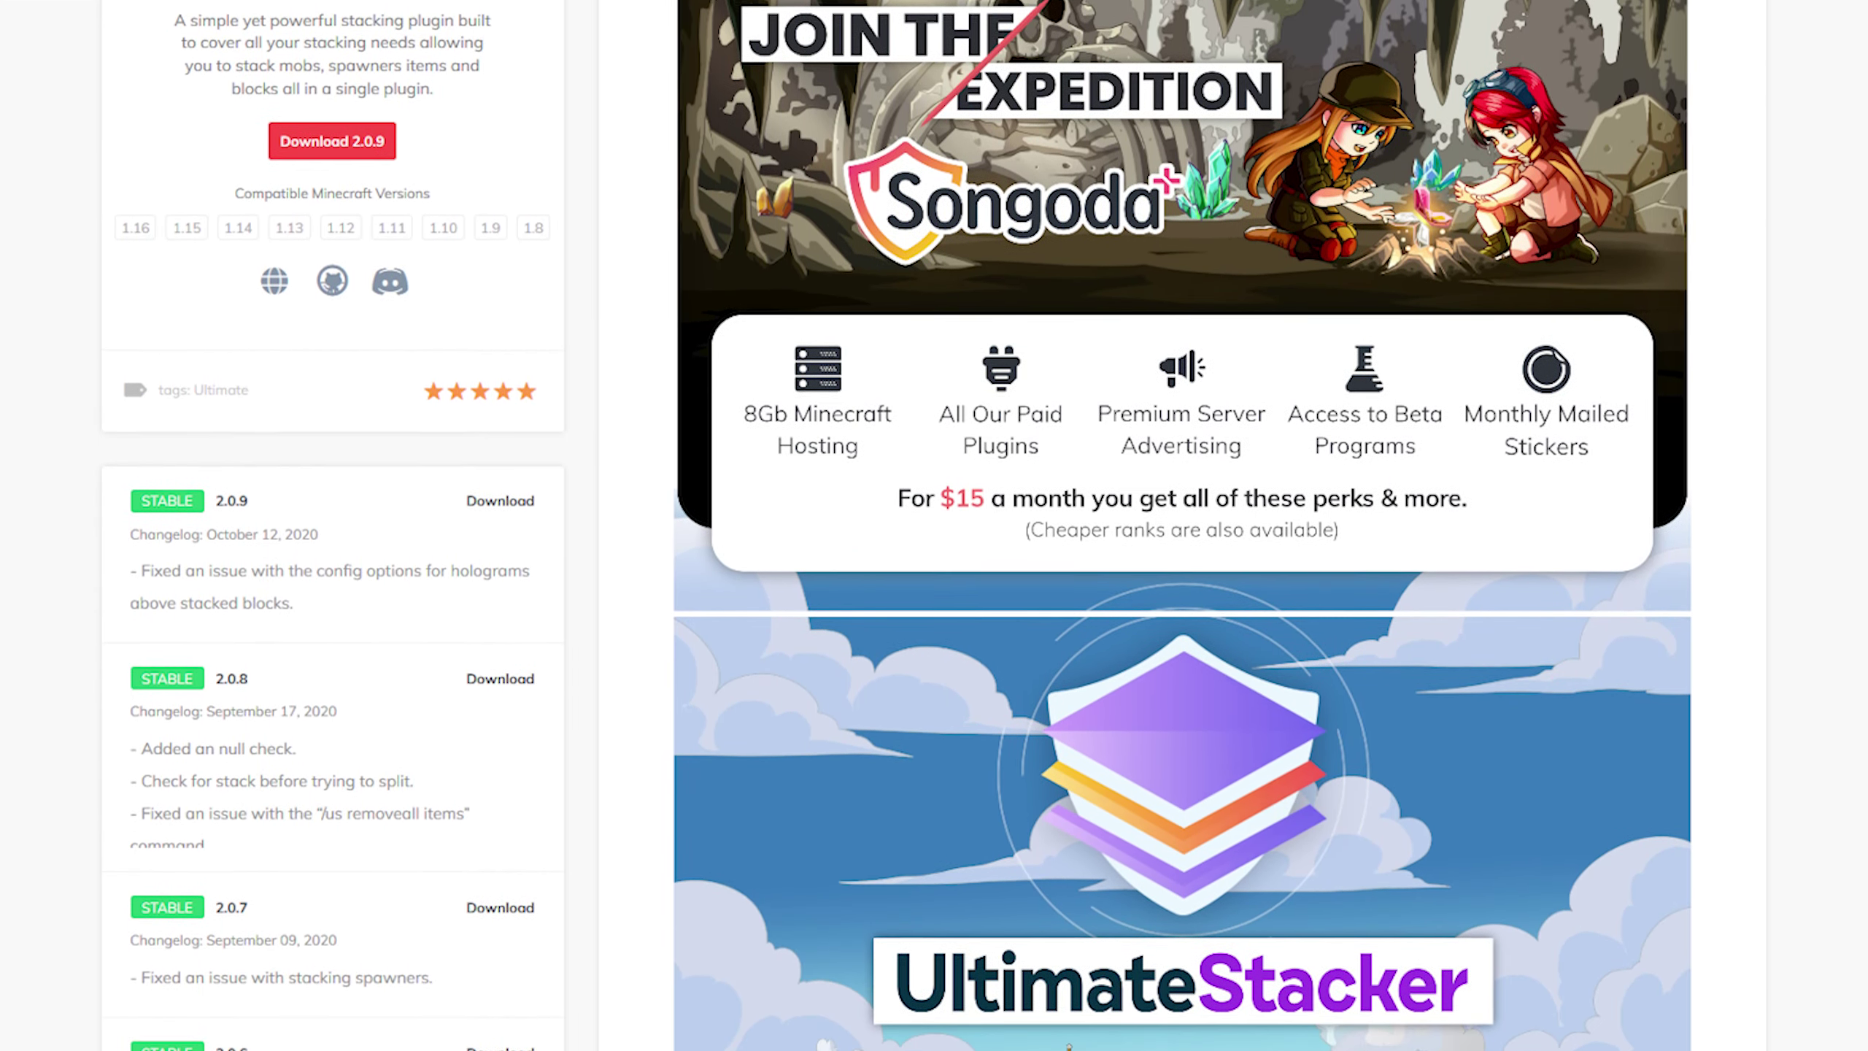
pyautogui.scroll(-8, 934, 525)
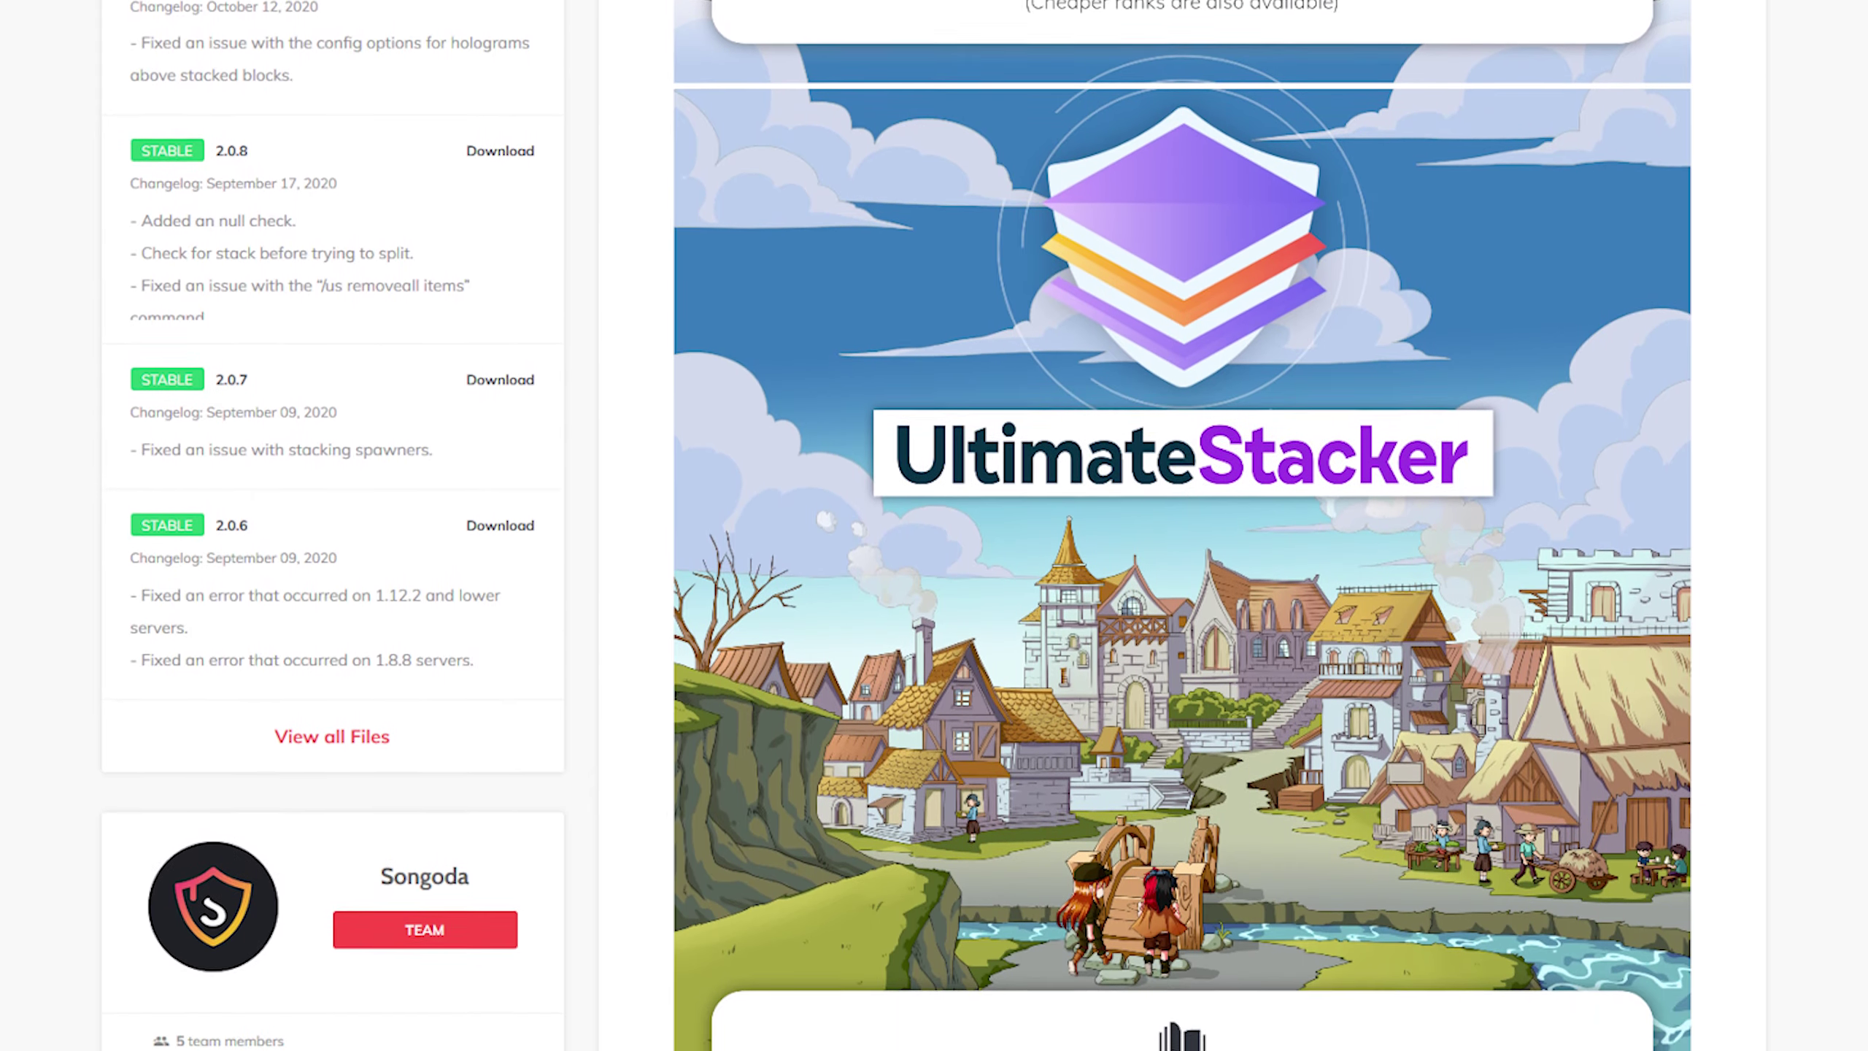
pyautogui.scroll(-12, 934, 526)
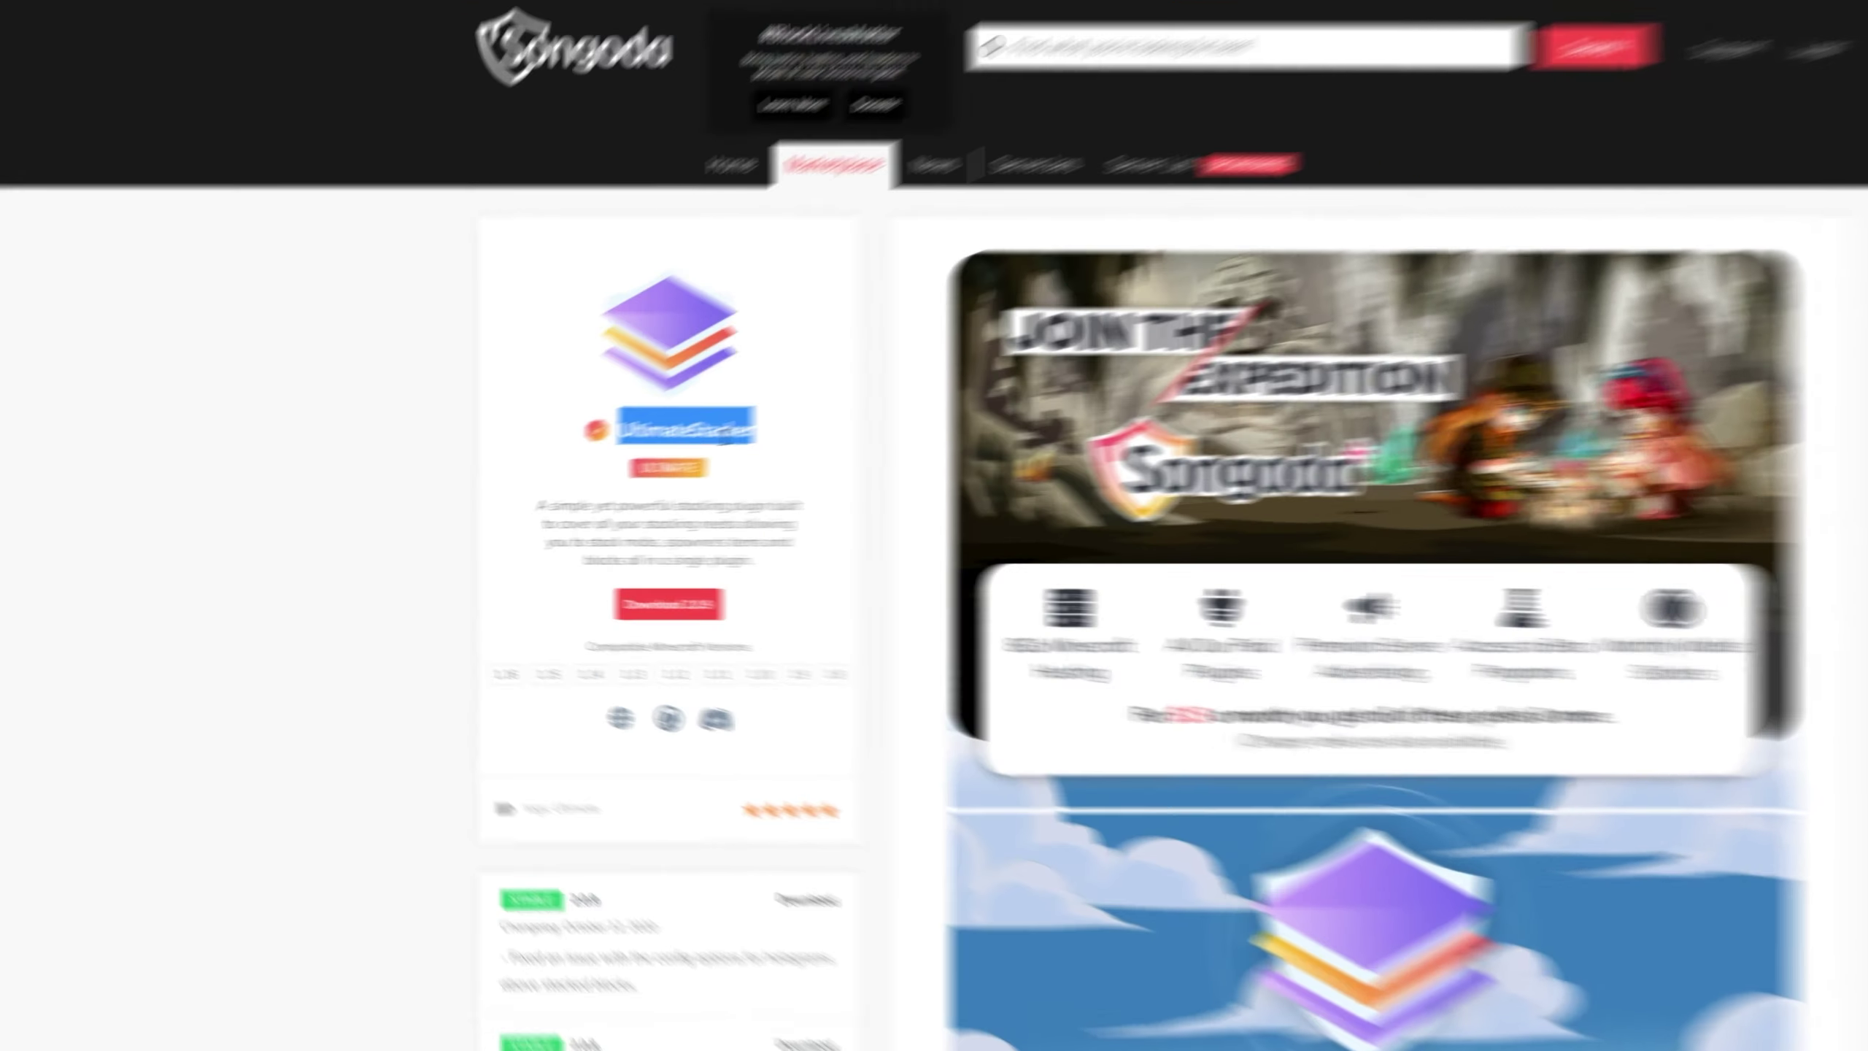
pyautogui.click(582, 487)
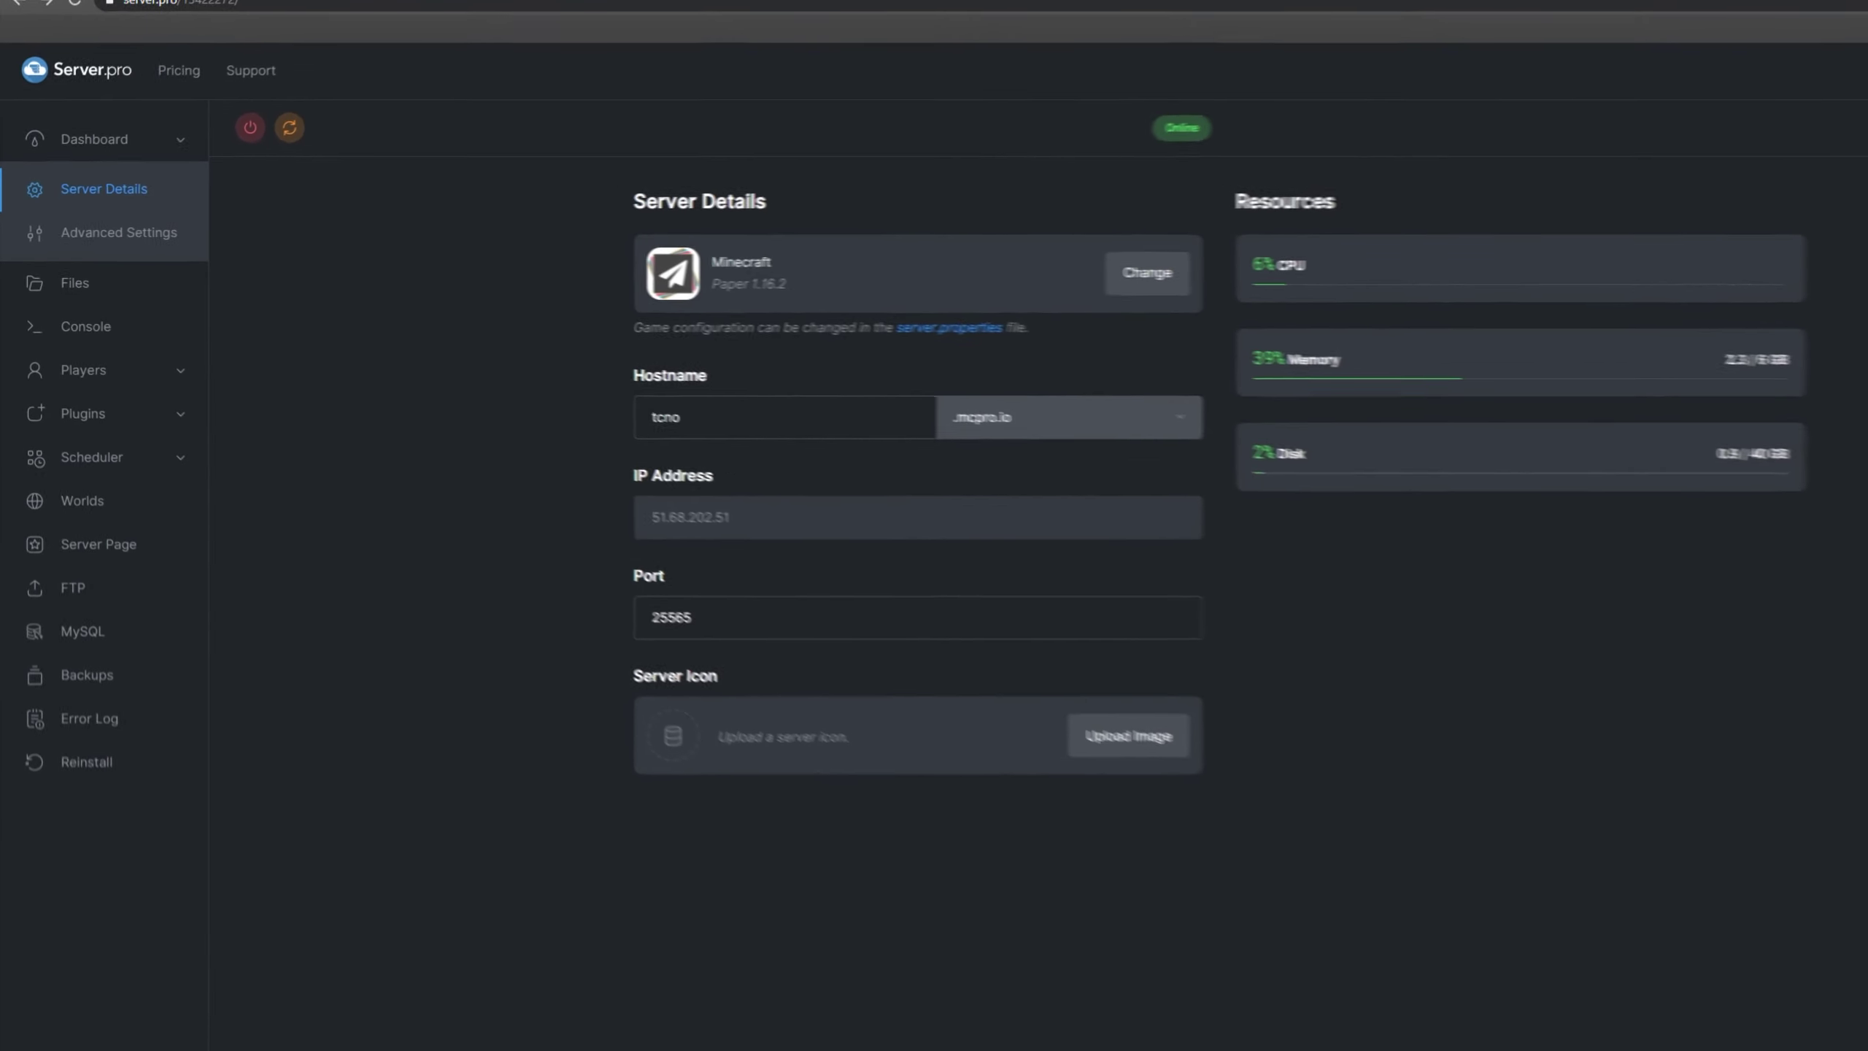
# Step: Upload UltimateStacker-2.0.9.jar into the plugins folder and check it under Installed Plugins
pyautogui.click(125, 286)
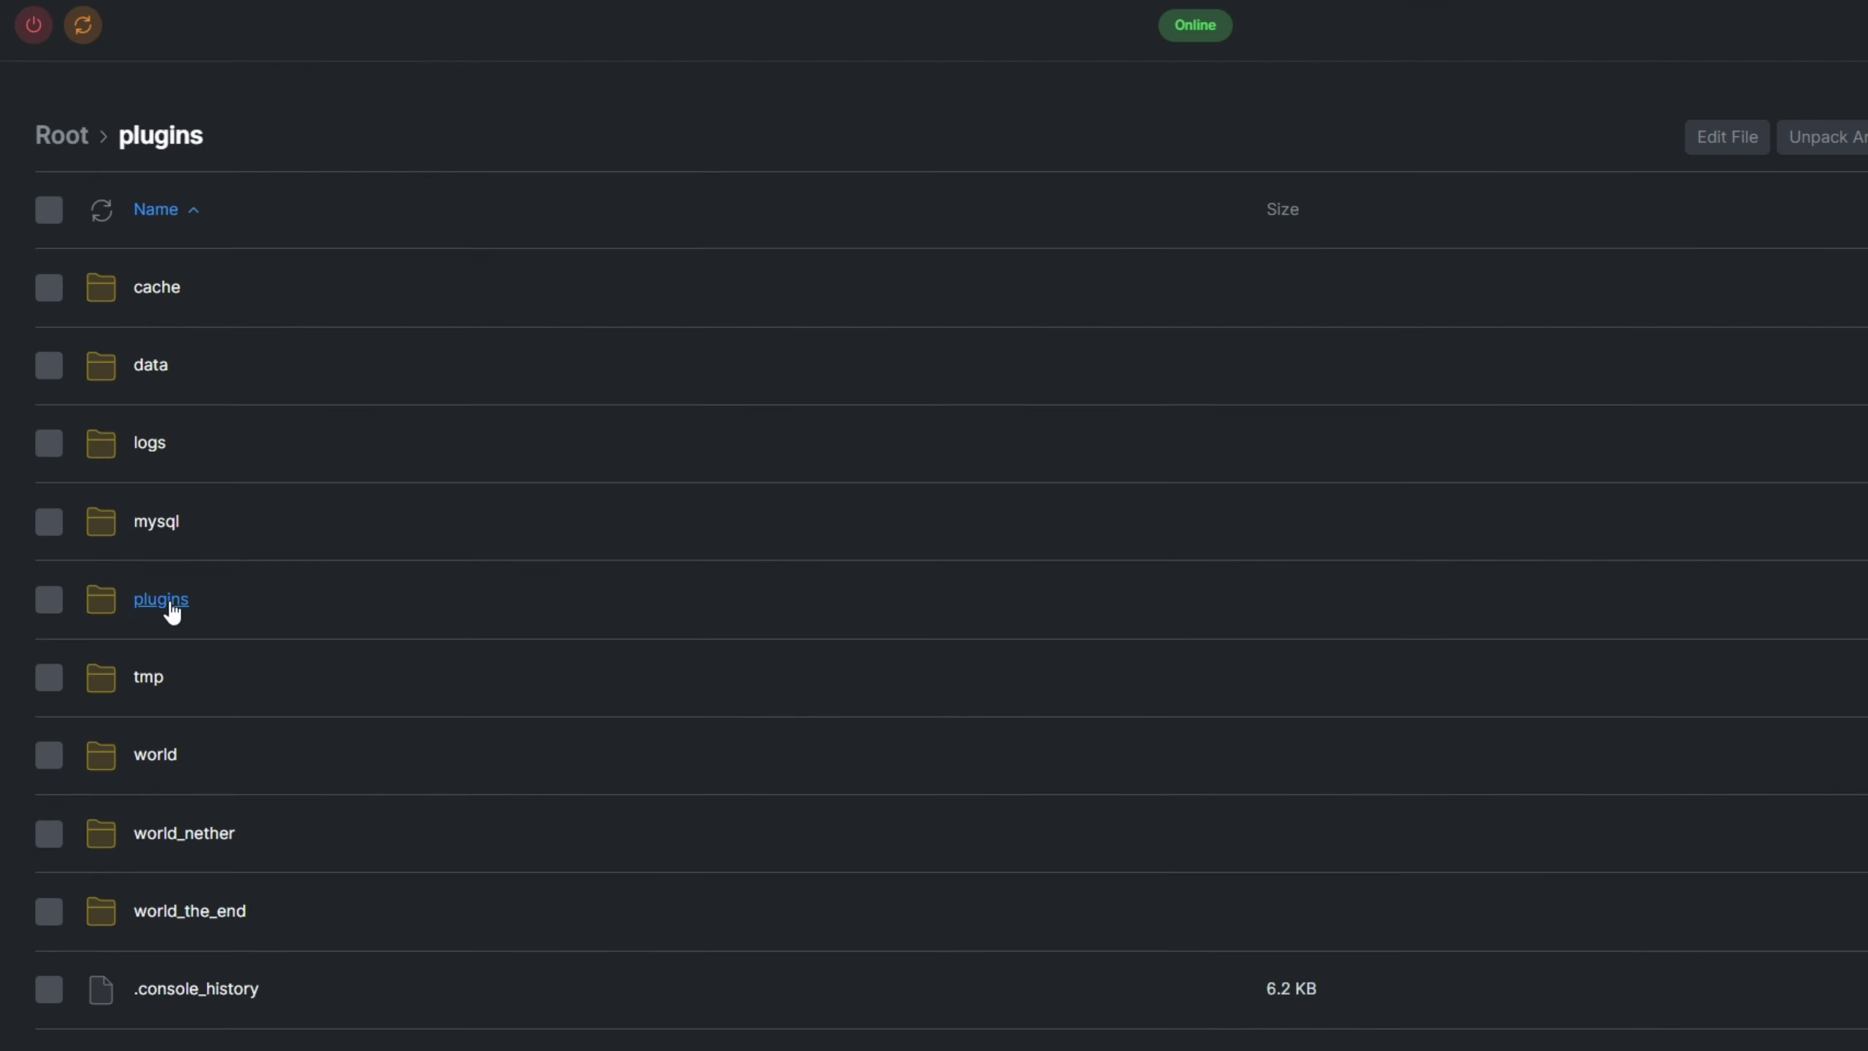
pyautogui.click(445, 971)
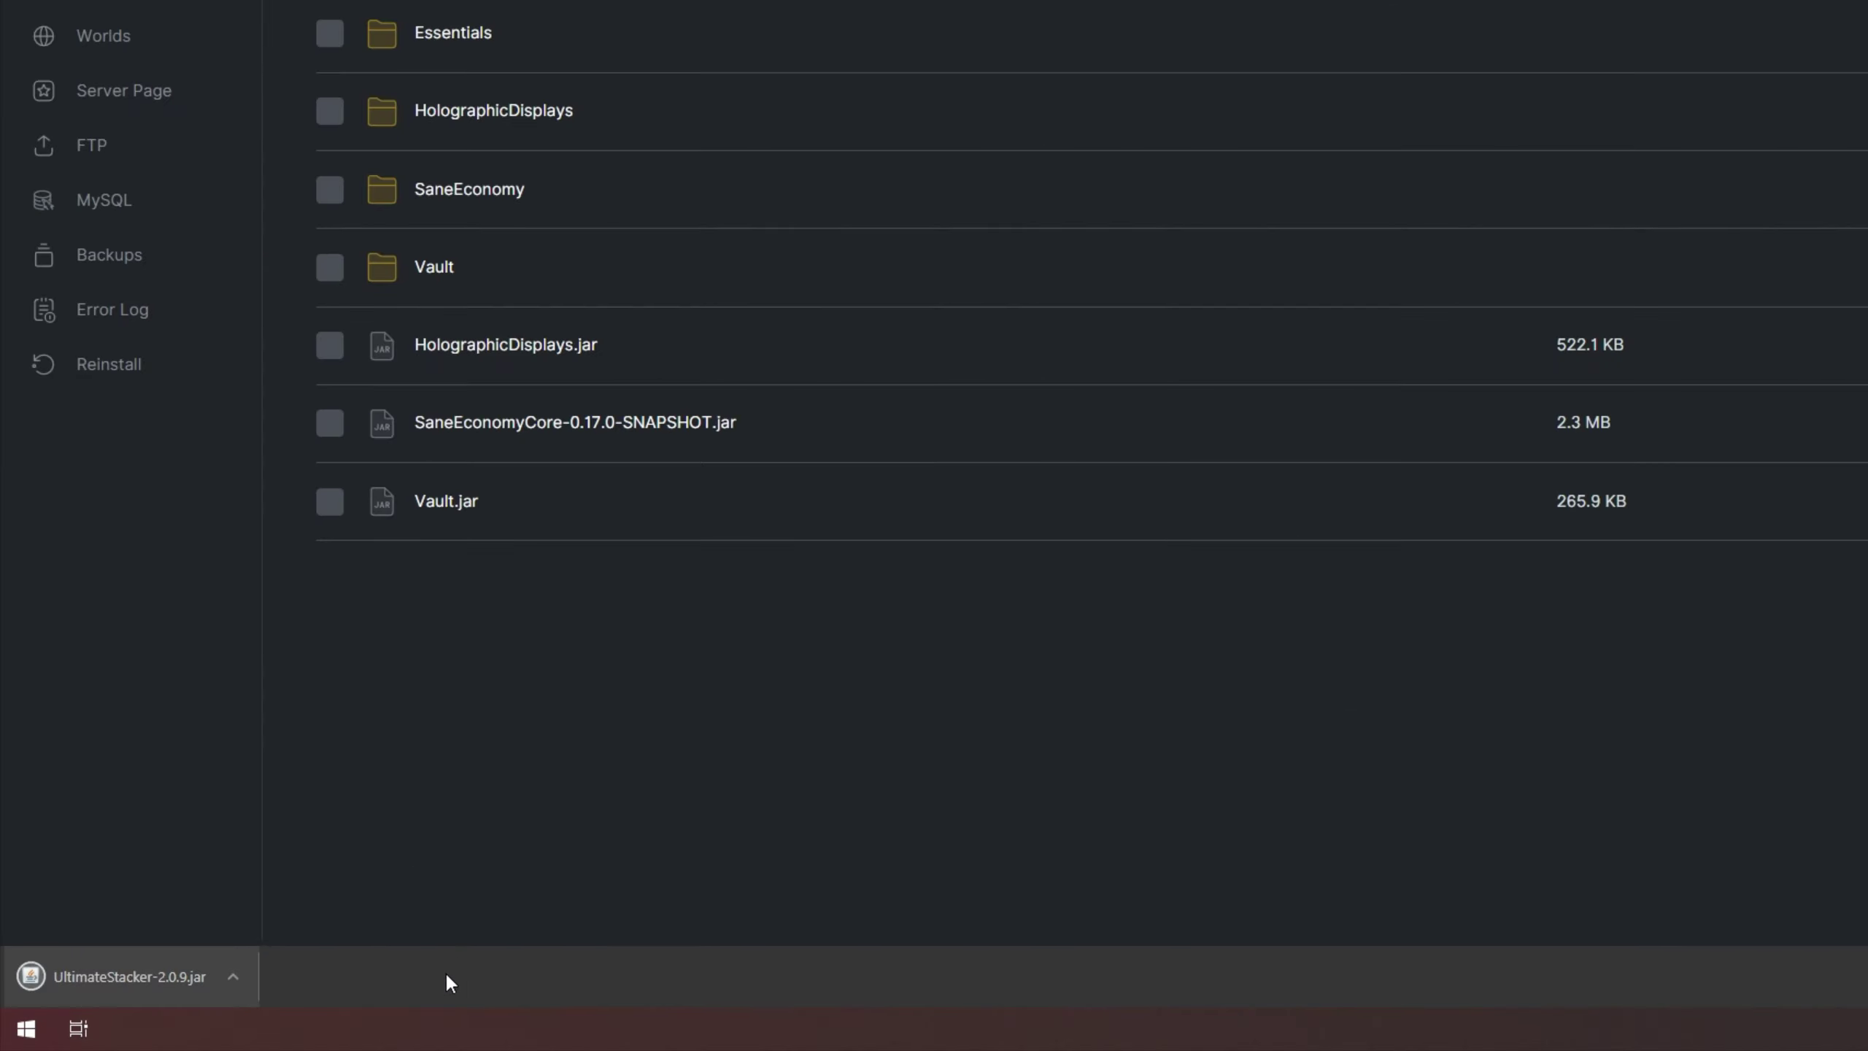
pyautogui.click(1711, 83)
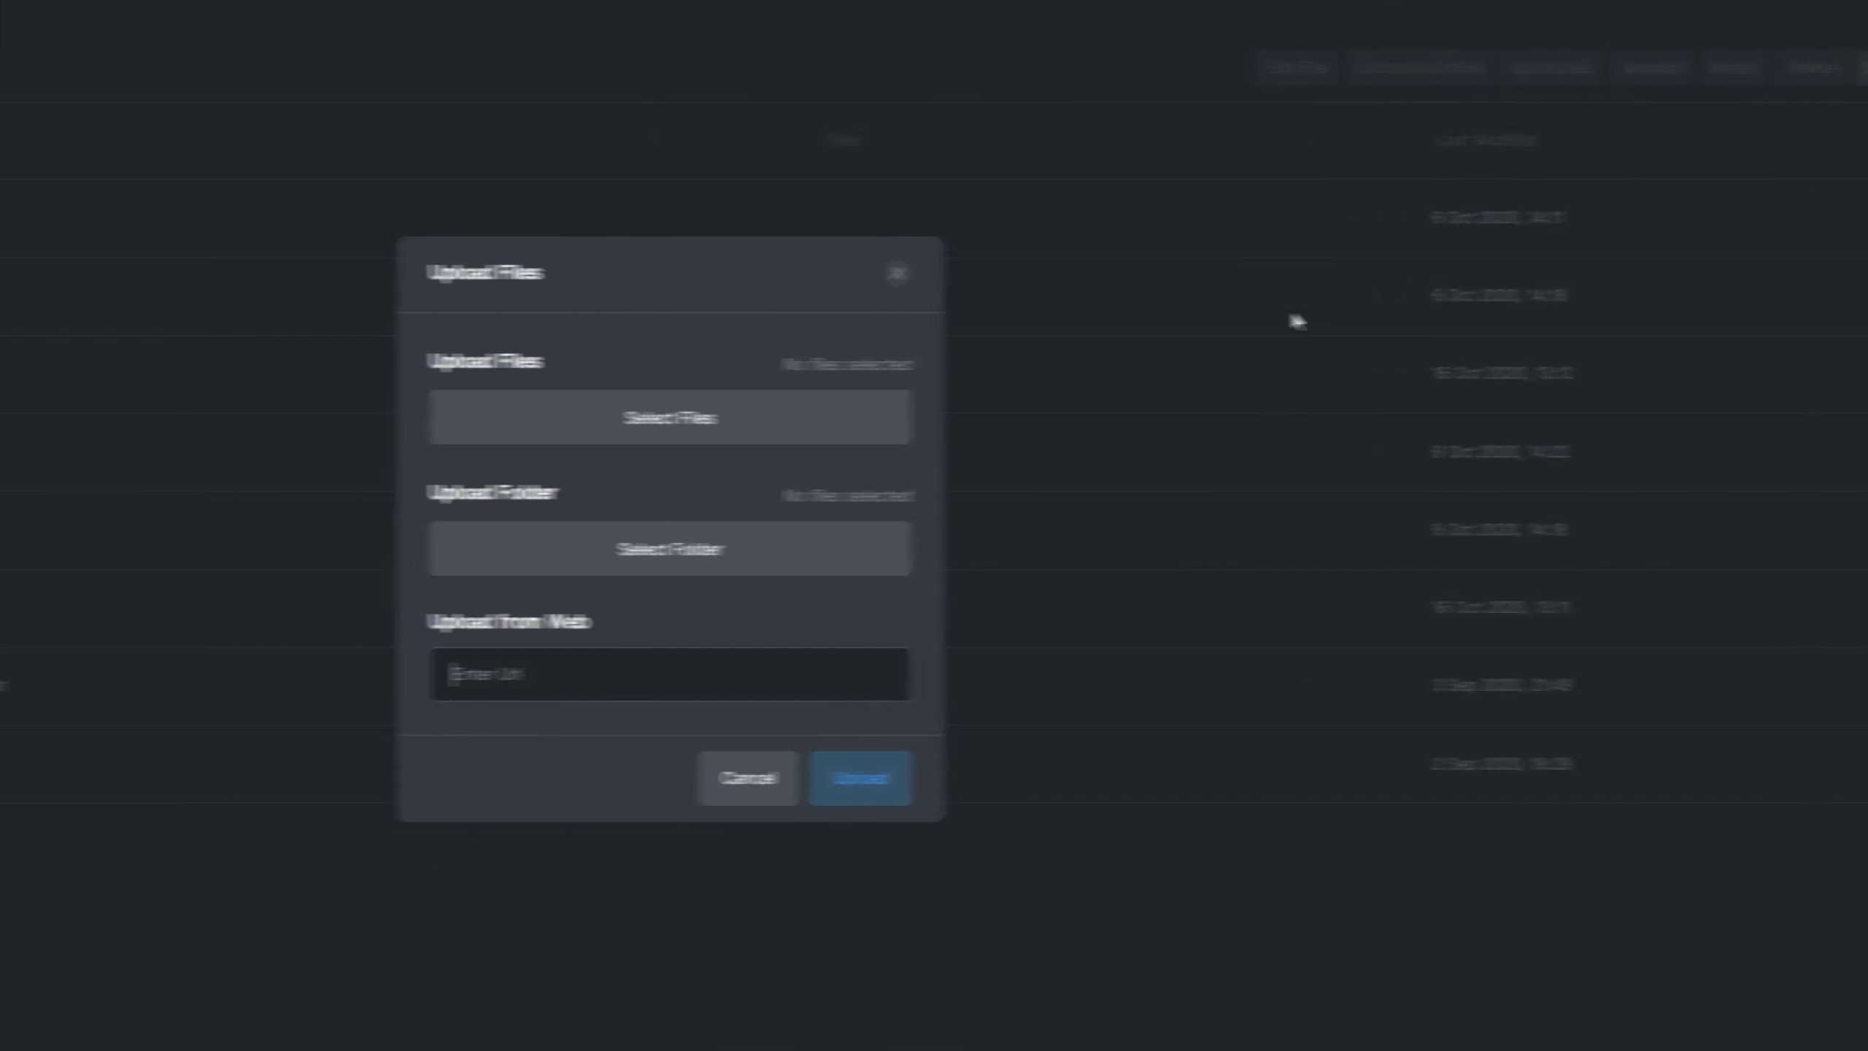
pyautogui.click(578, 406)
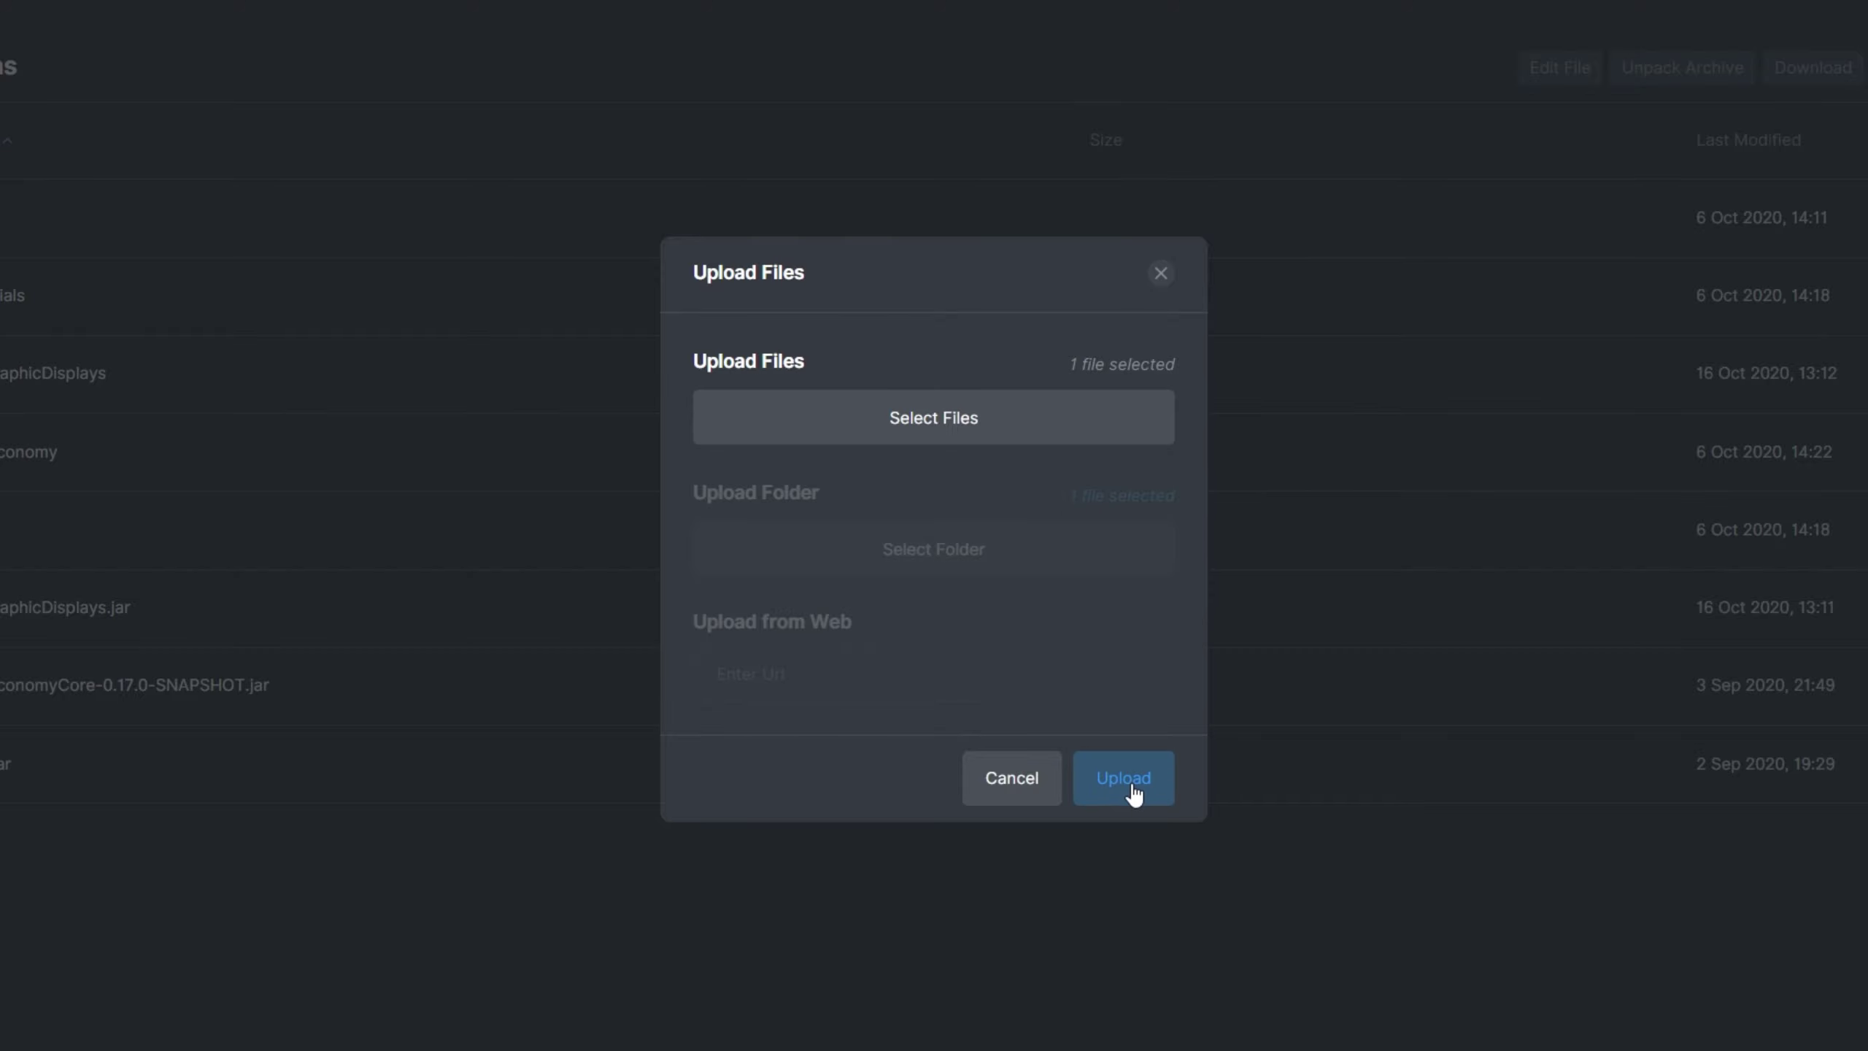
pyautogui.click(1129, 781)
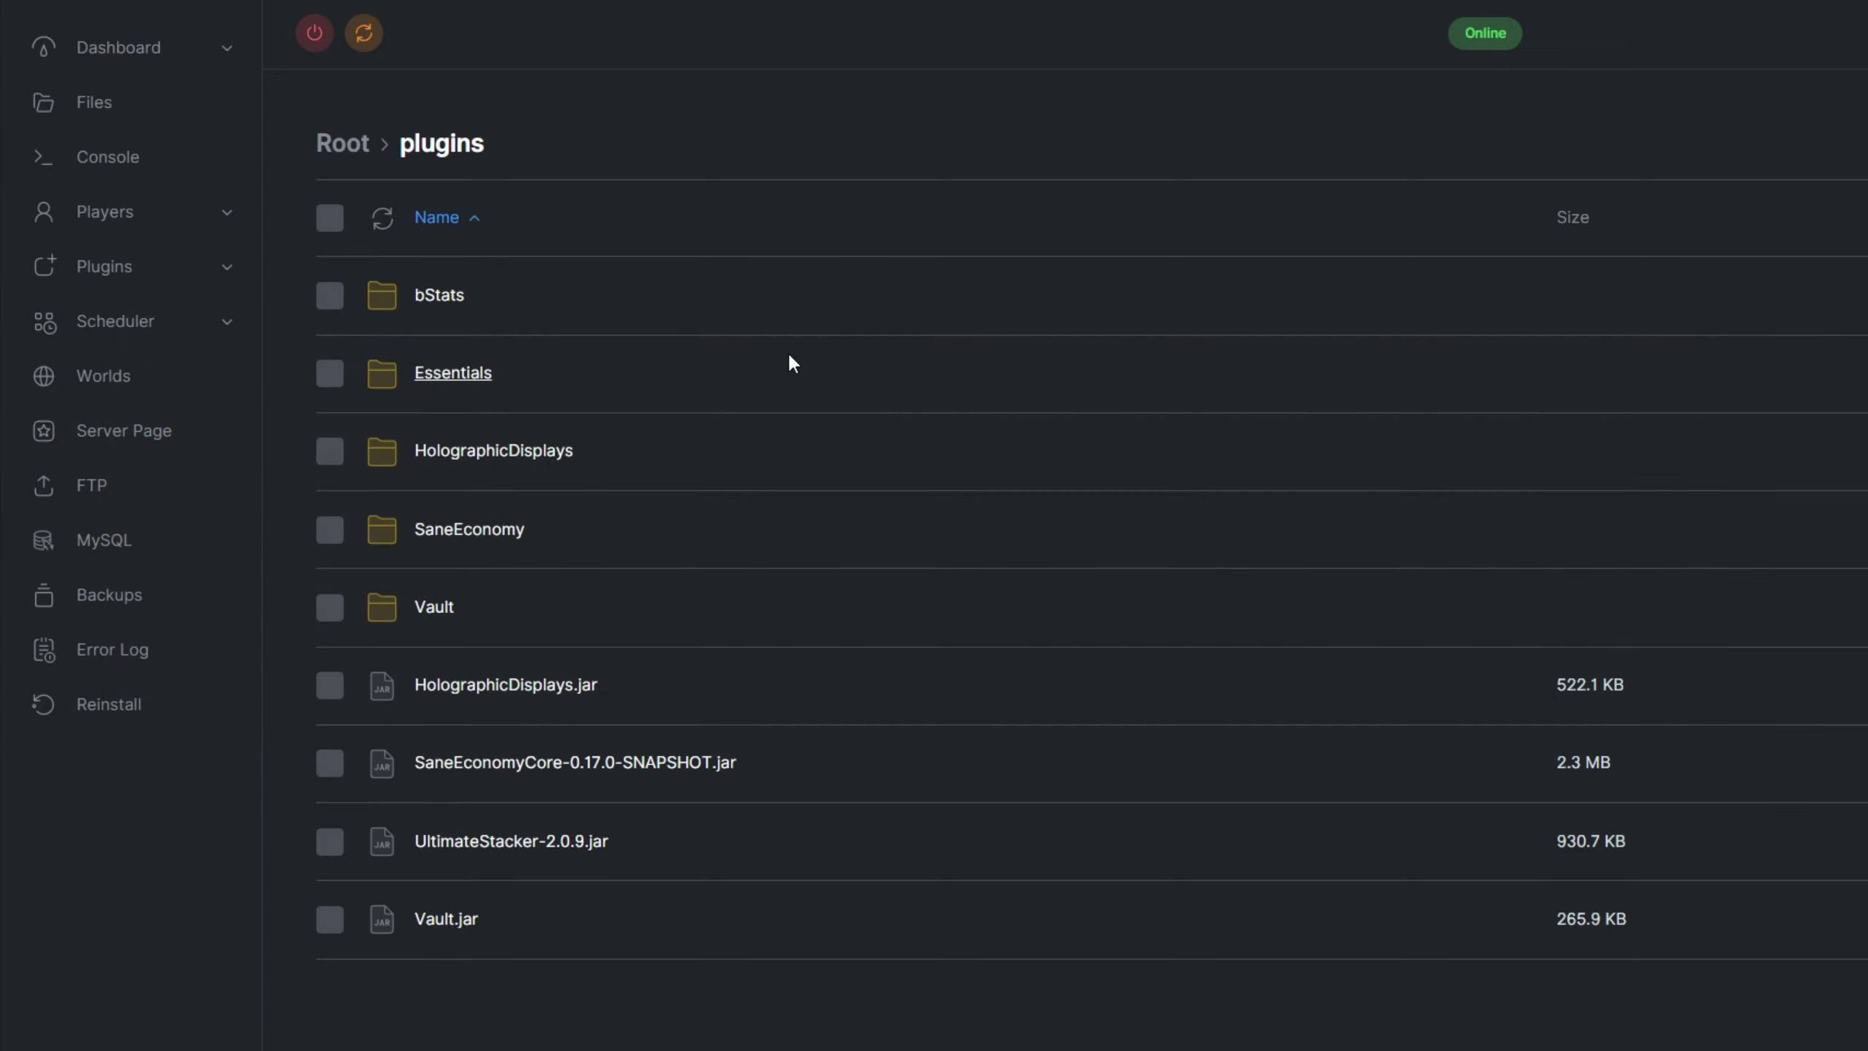
pyautogui.click(182, 287)
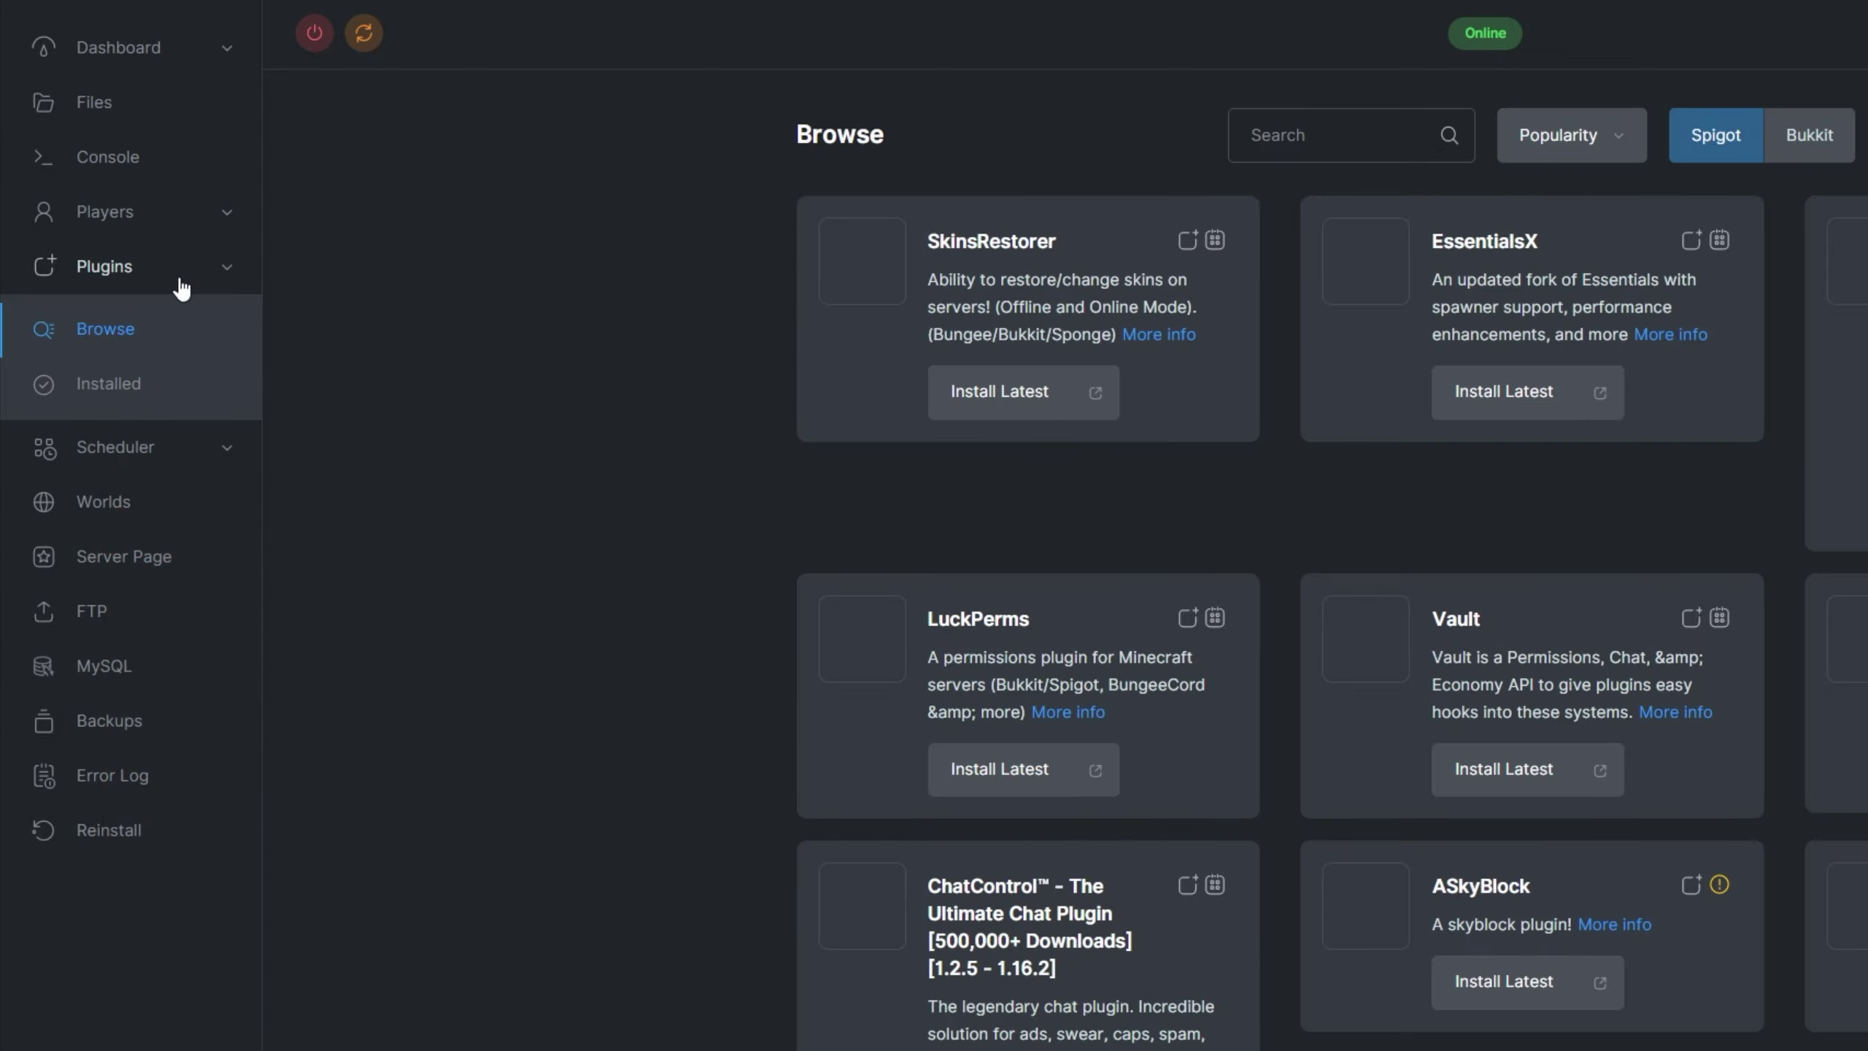
pyautogui.click(146, 398)
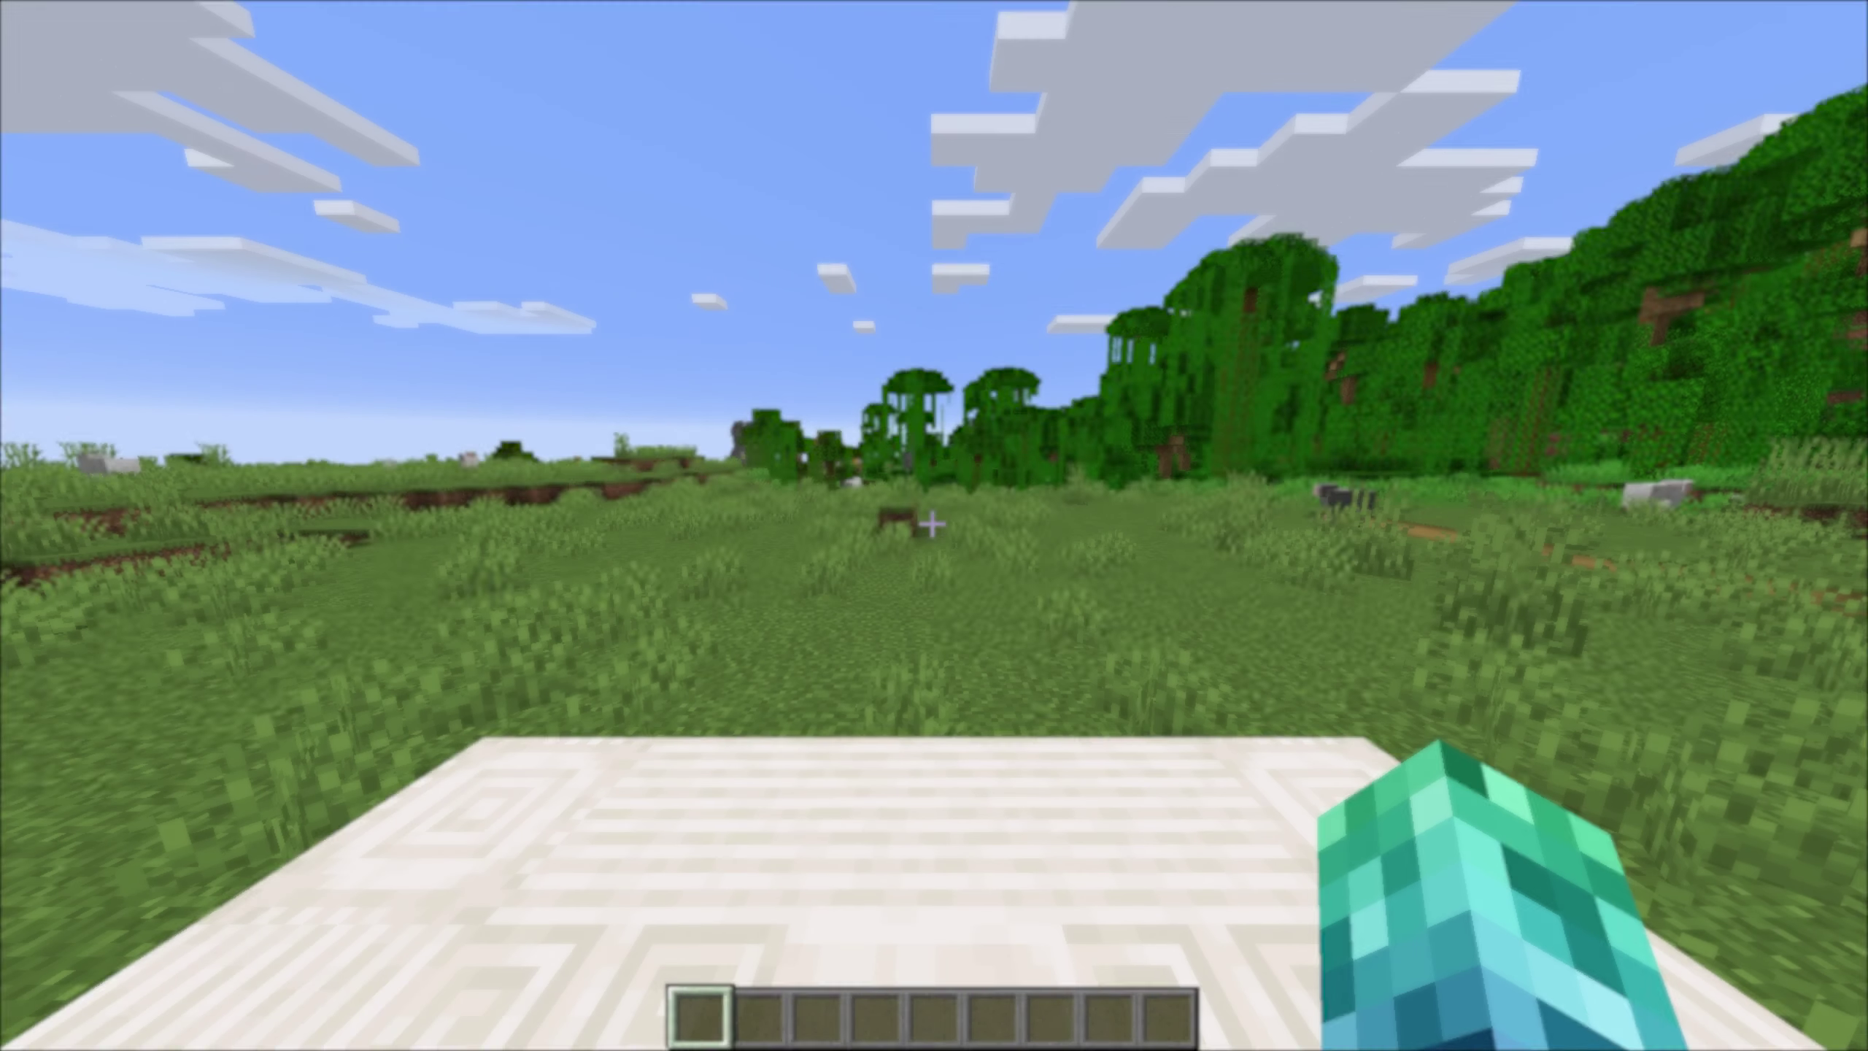
# Step: Run /us to list UltimateStacker 2.0.9's commands in chat, then open the inventory
pyautogui.press('/')
pyautogui.write('us')
pyautogui.press('Return')
pyautogui.press('t')
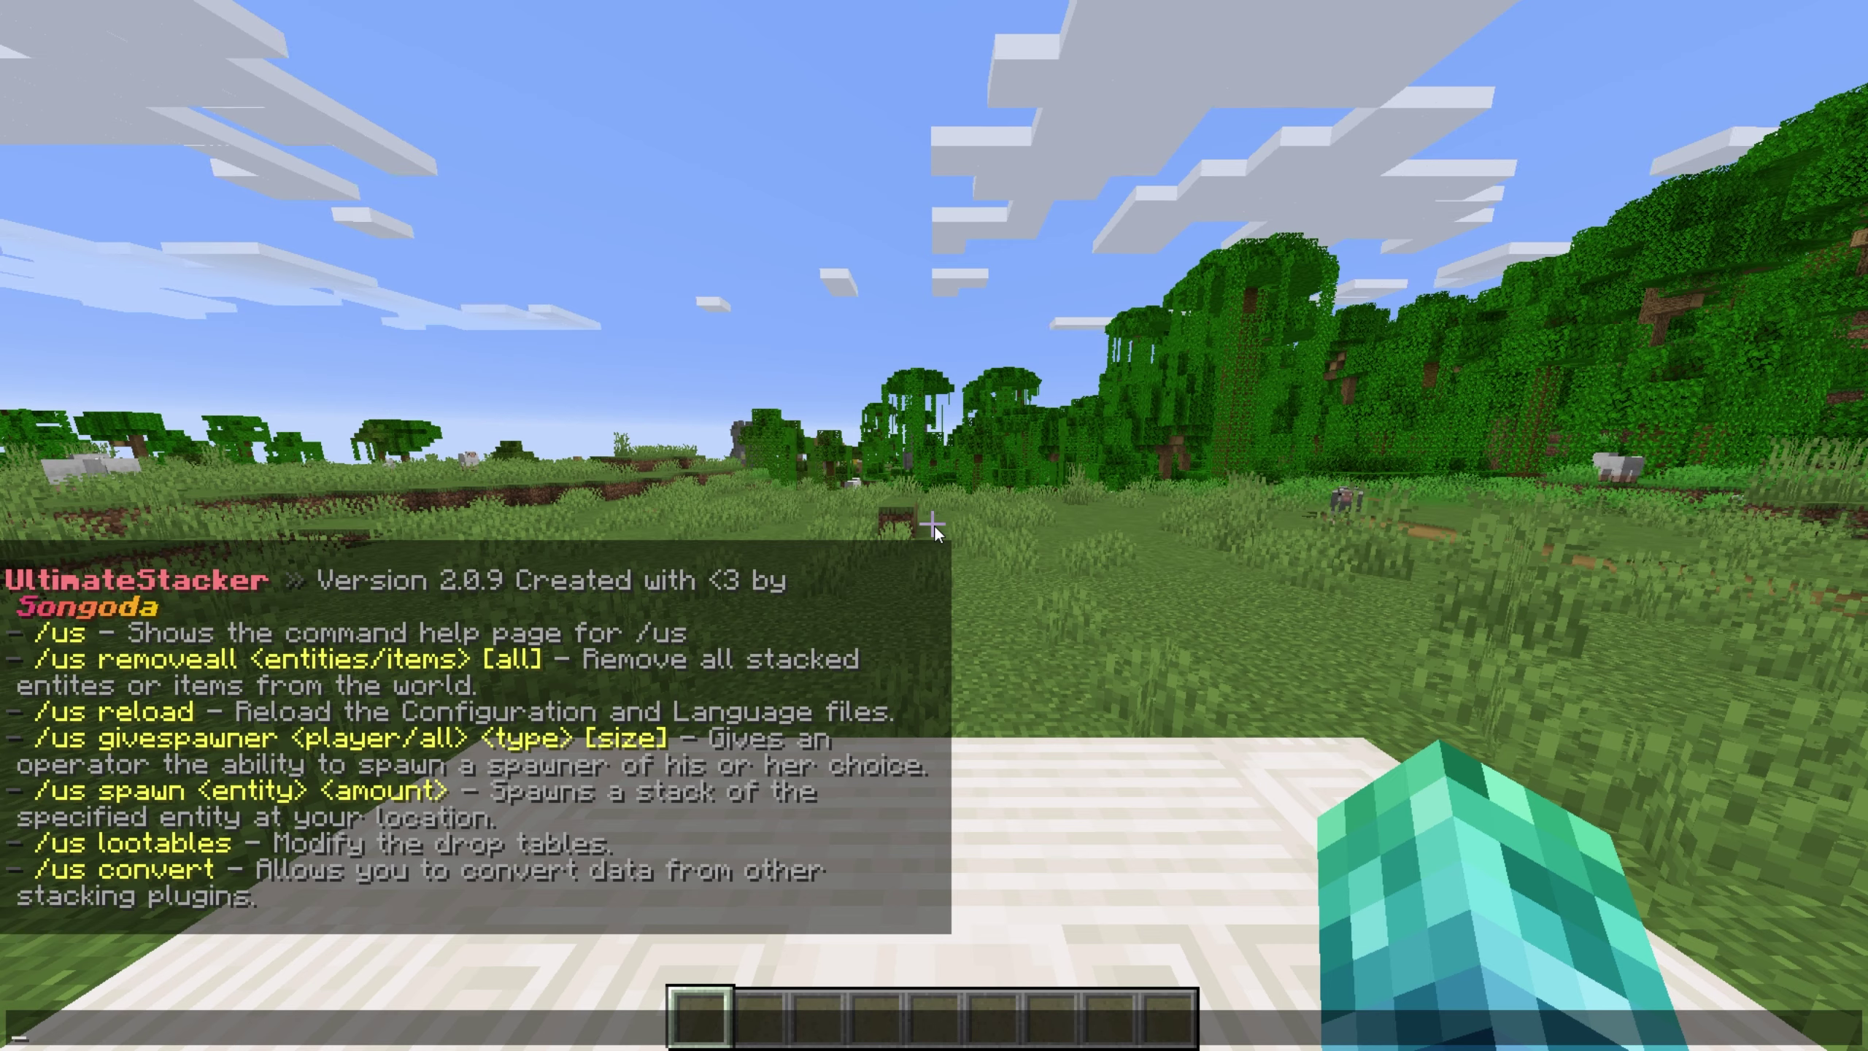
pyautogui.press('Escape')
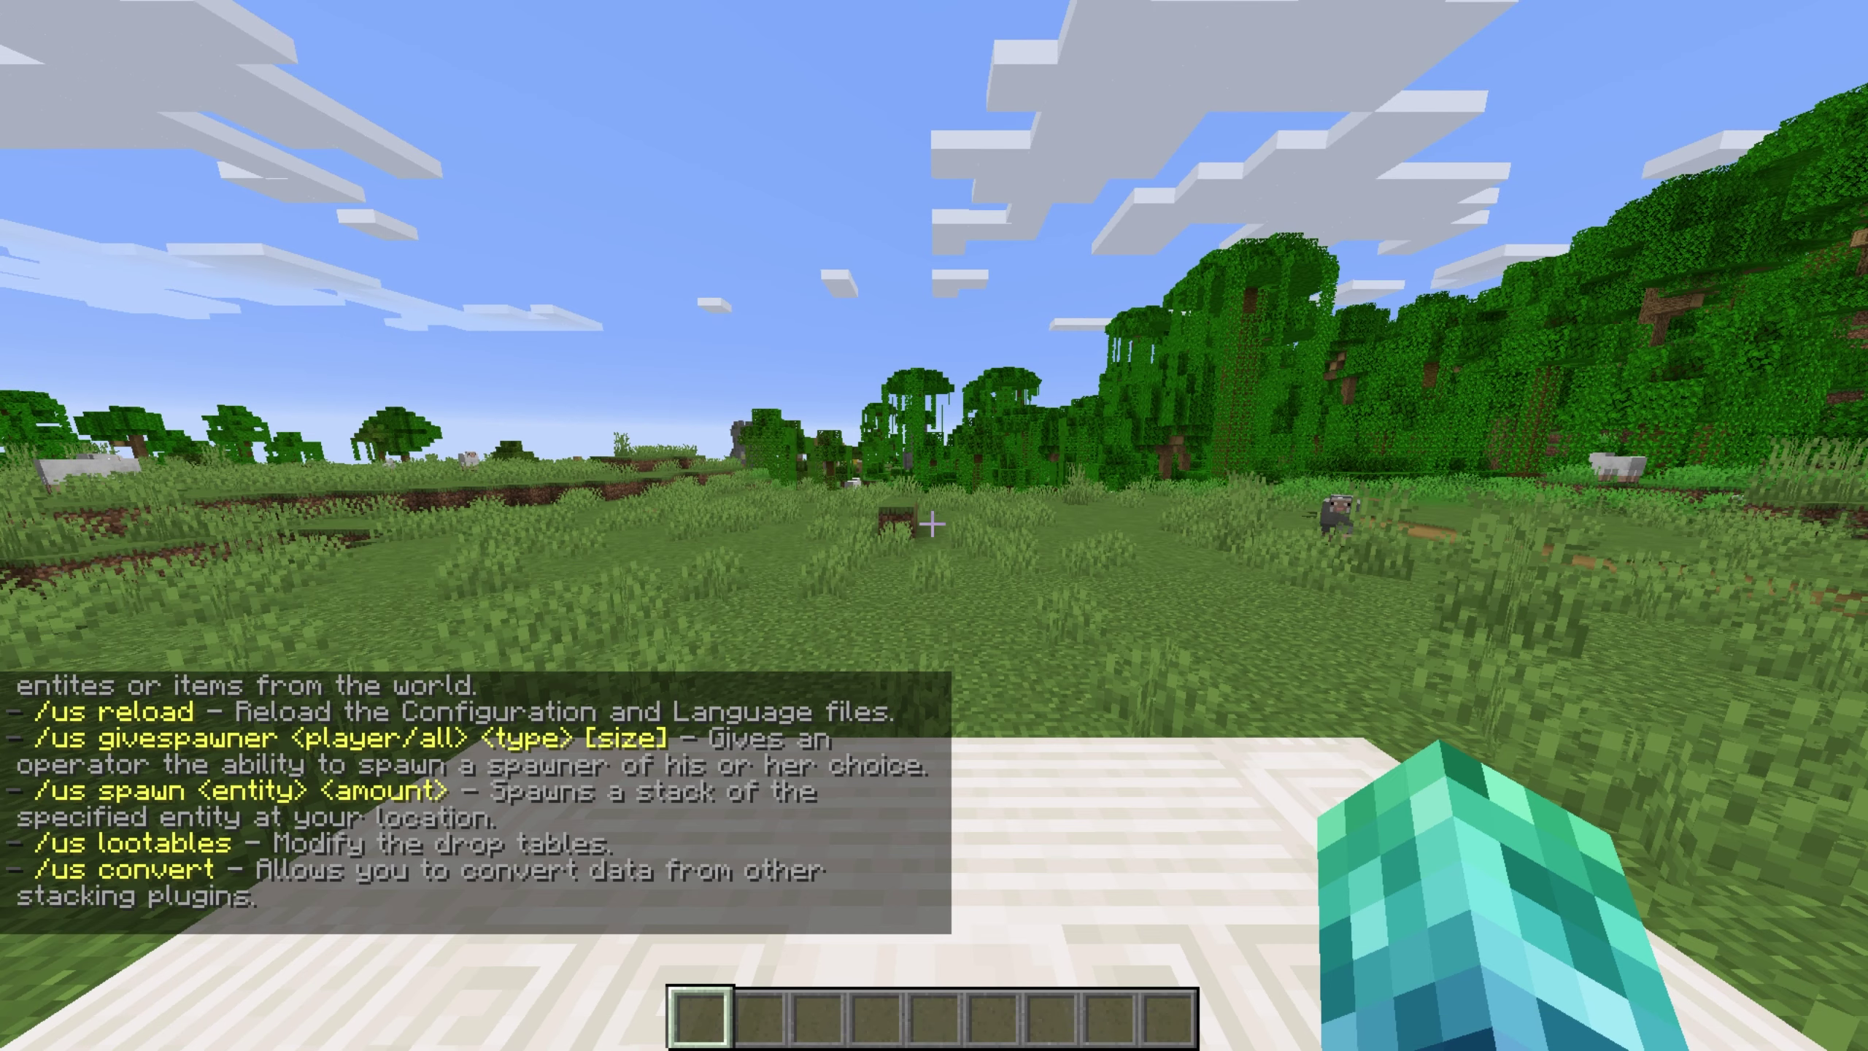
pyautogui.press('e')
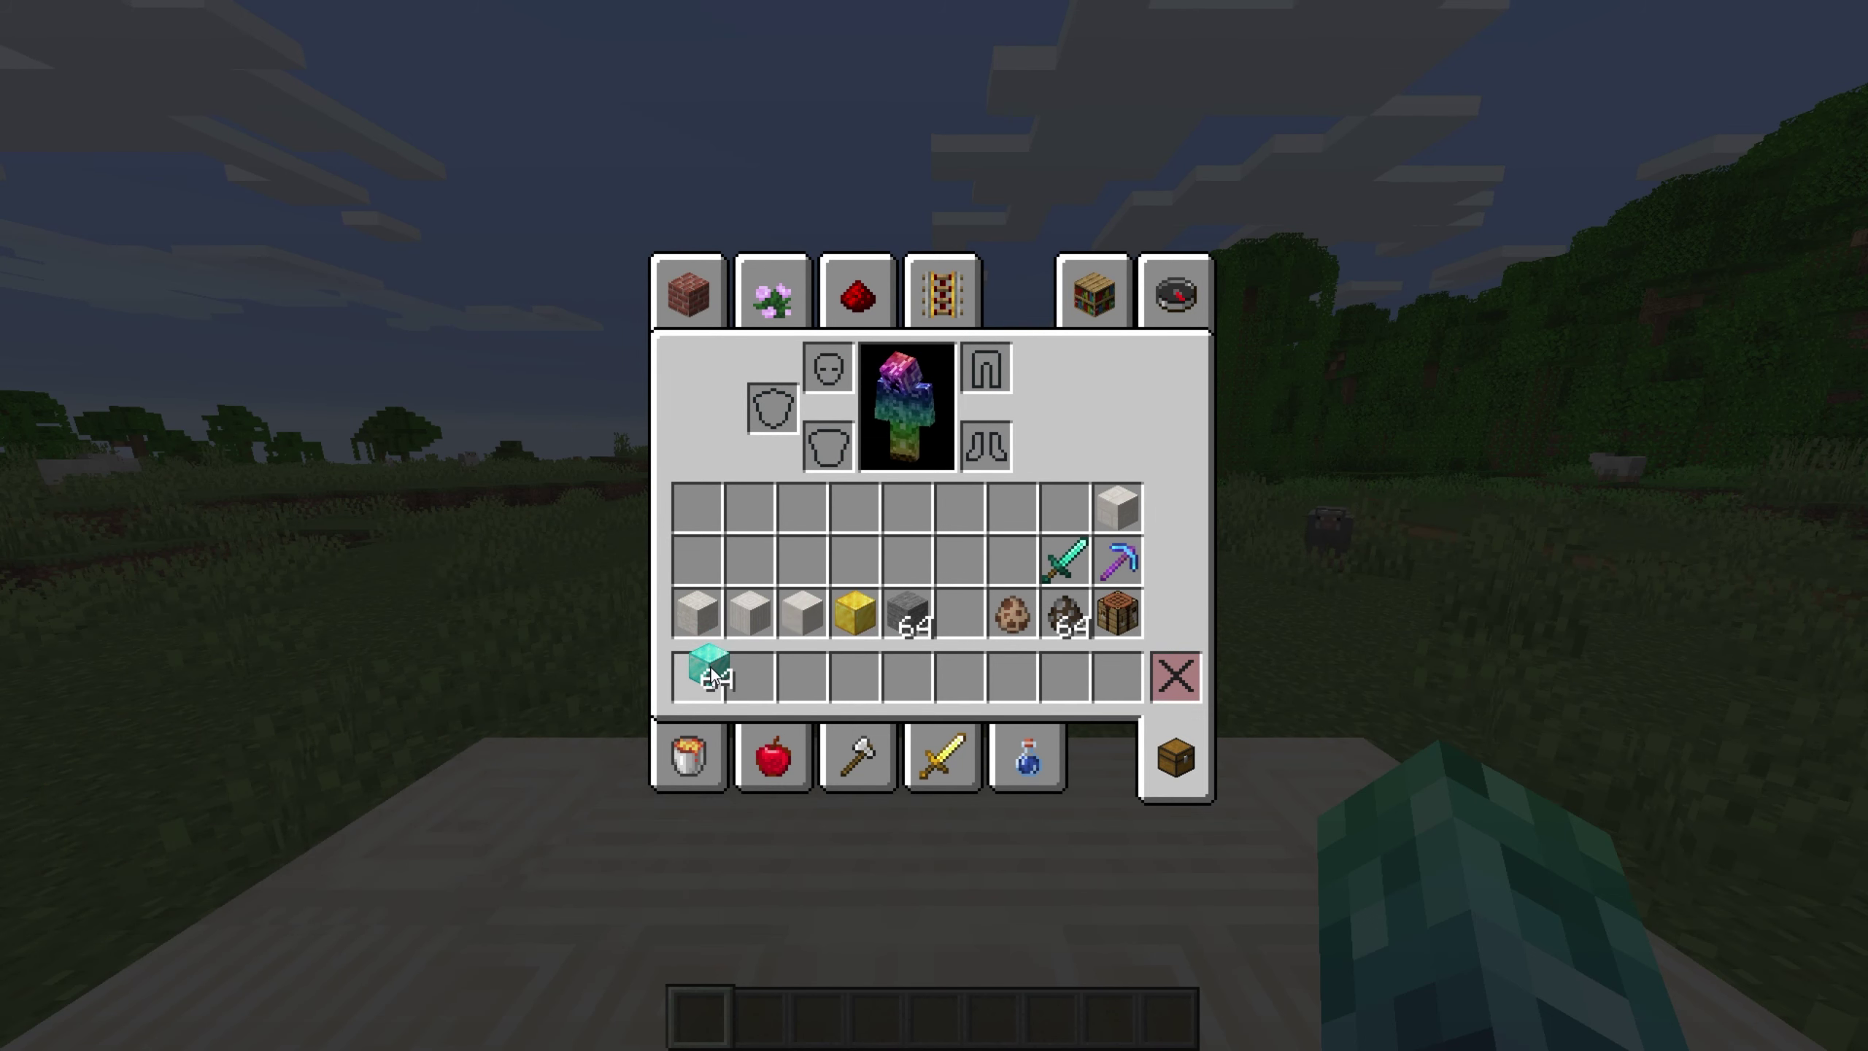
# Step: Place diamond blocks onto the first one so they merge into a single stack
pyautogui.press('e')
pyautogui.rightClick(934, 526)
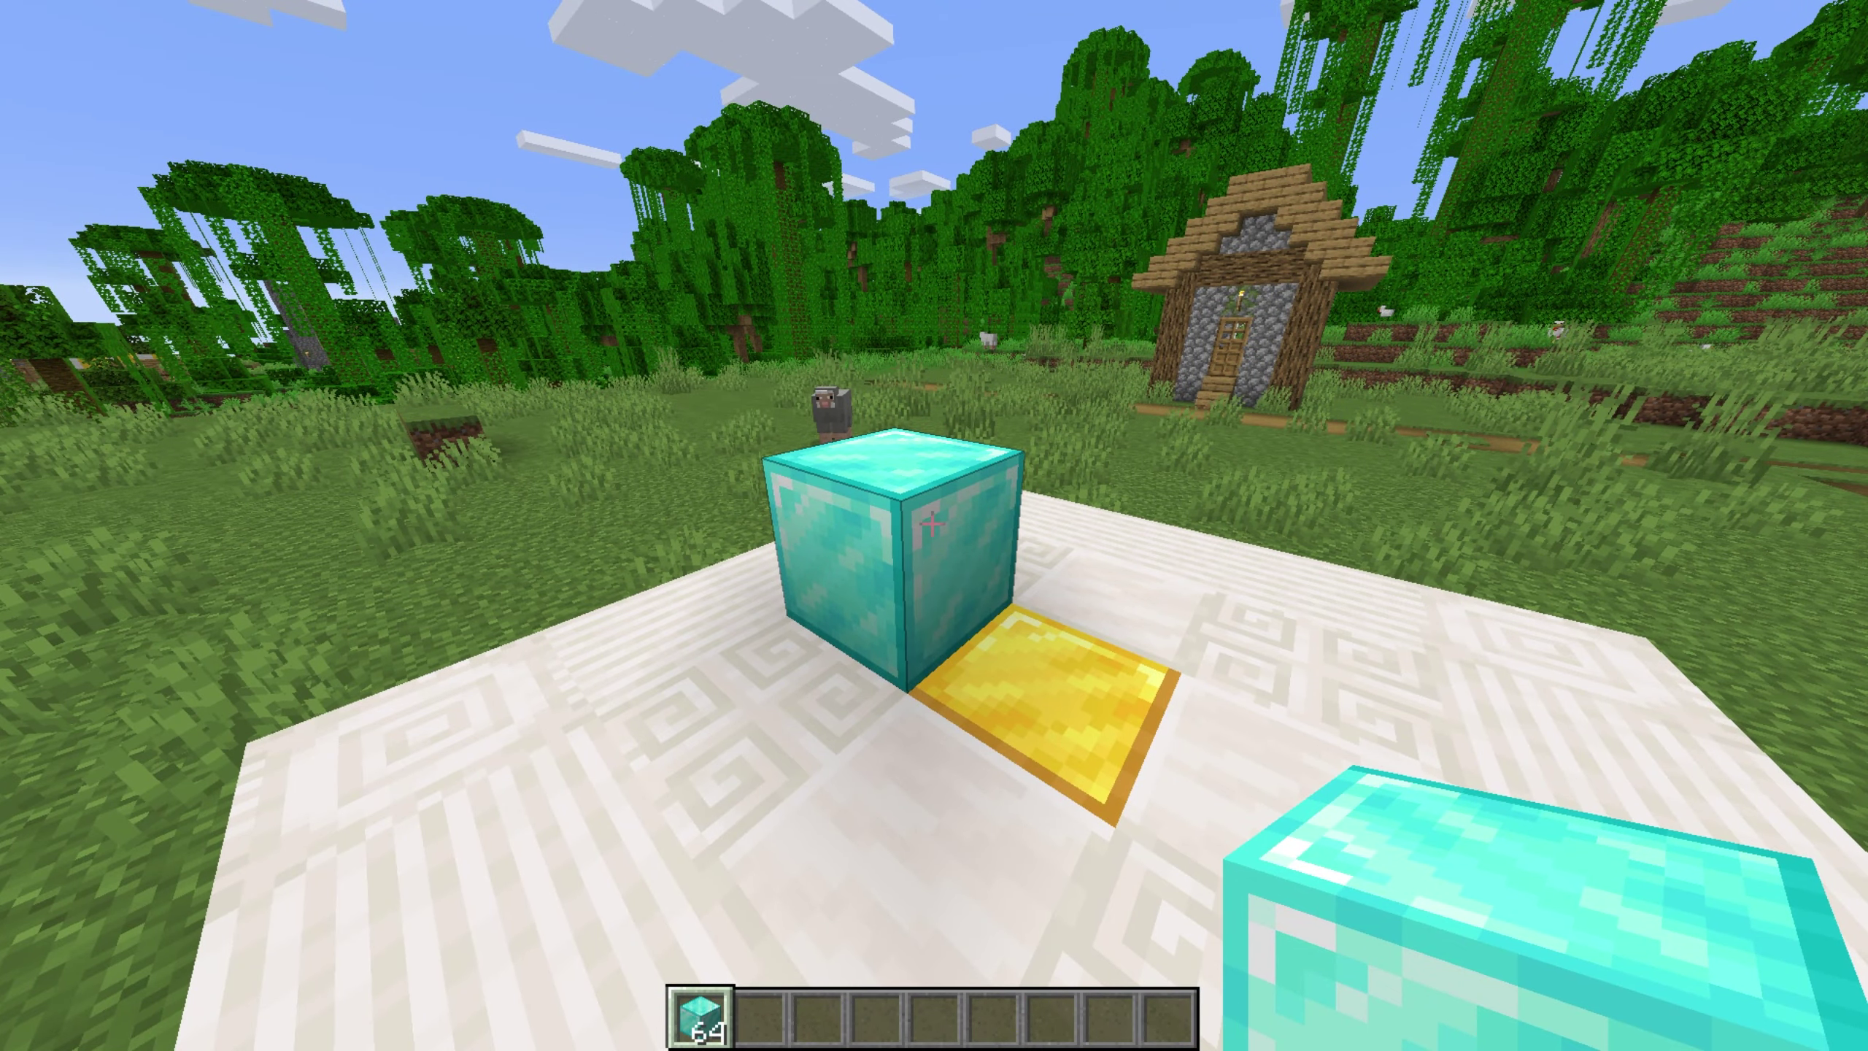
pyautogui.rightClick(934, 526)
pyautogui.click(934, 525)
pyautogui.rightClick(934, 526)
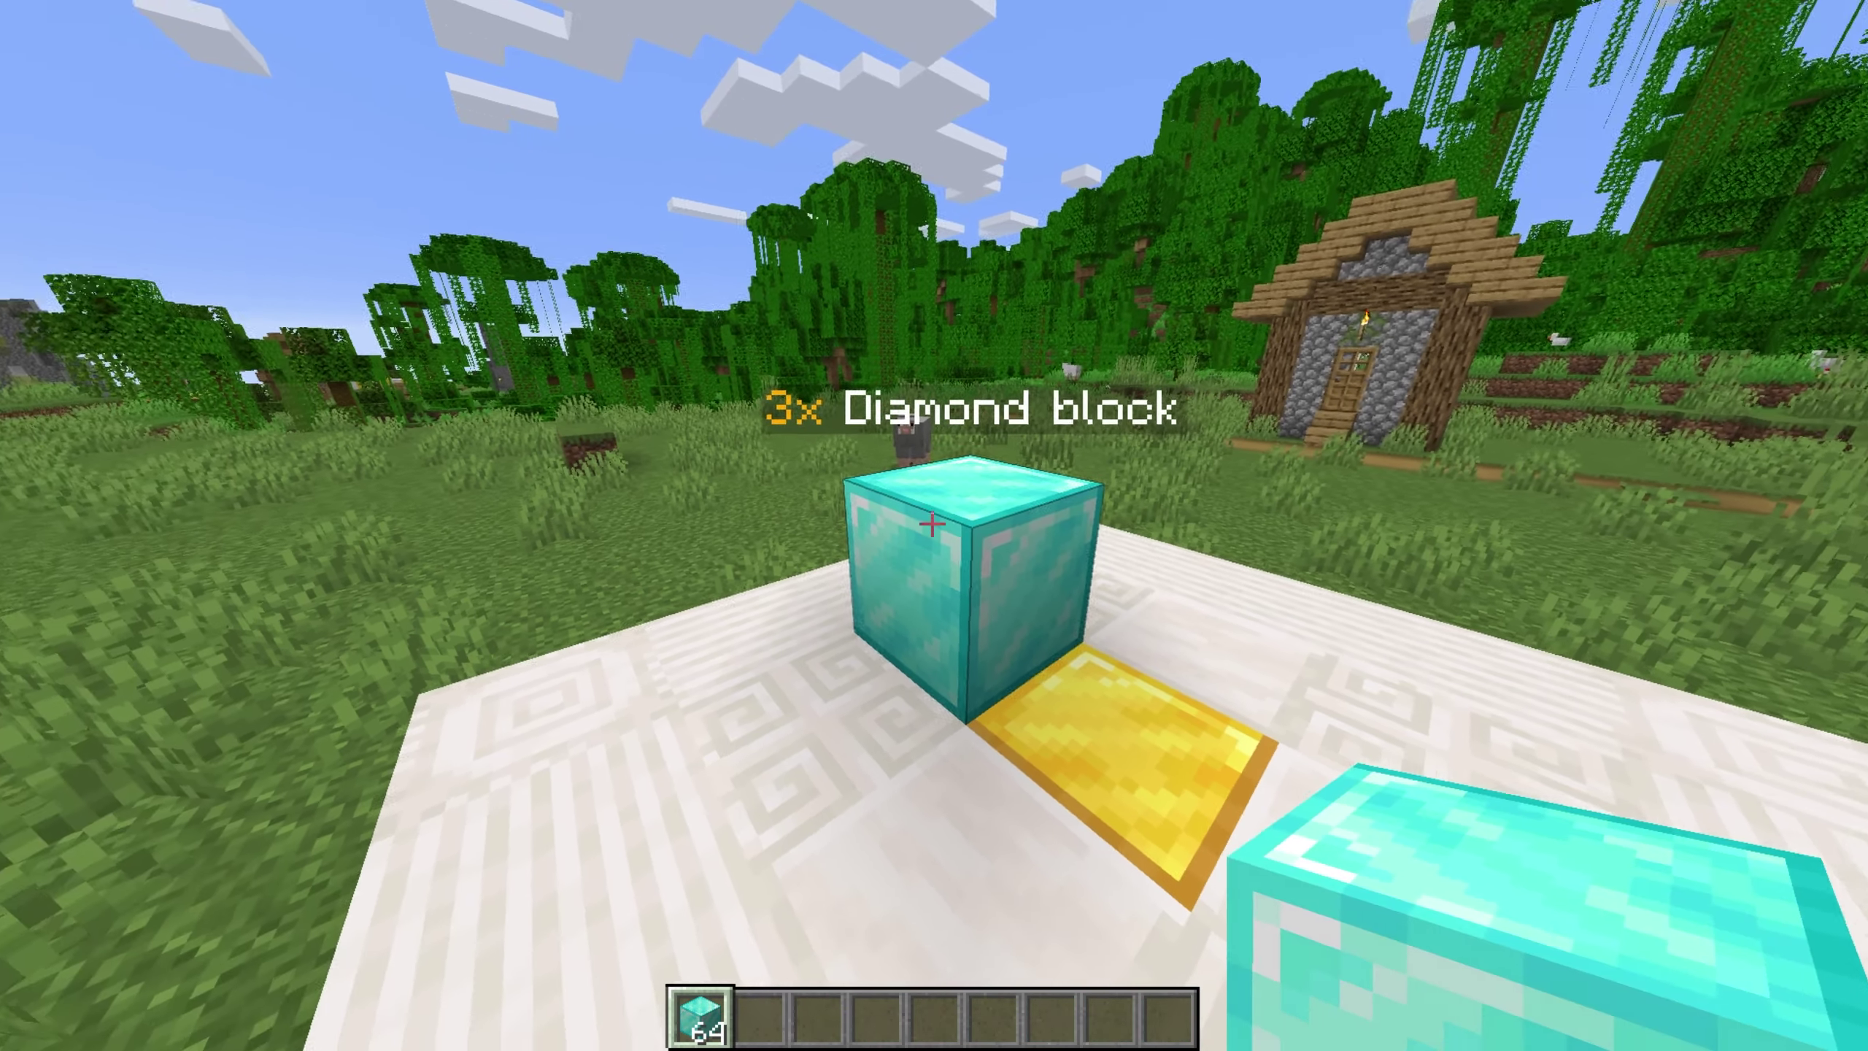
pyautogui.rightClick(934, 525)
pyautogui.rightClick(932, 524)
pyautogui.rightClick(933, 523)
pyautogui.click(932, 523)
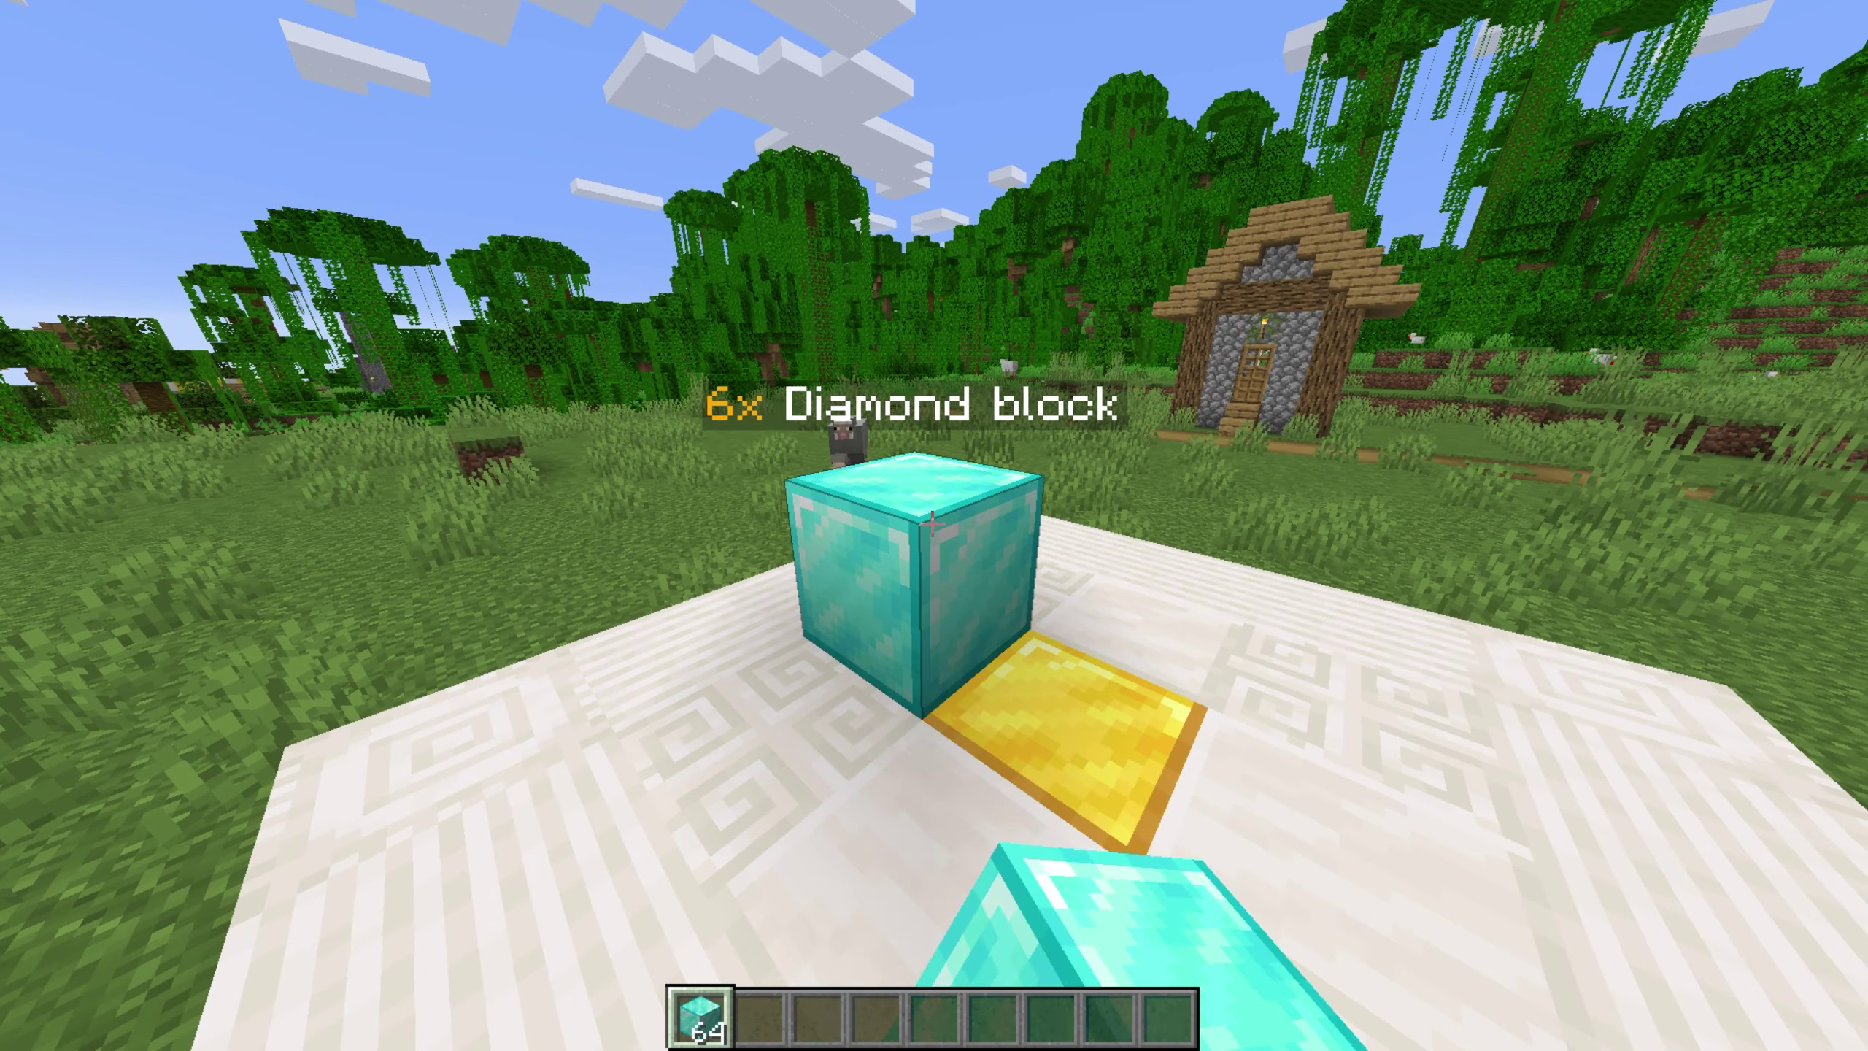
pyautogui.rightClick(933, 524)
pyautogui.click(932, 524)
pyautogui.rightClick(932, 524)
pyautogui.click(932, 524)
# Step: Keep placing and breaking diamond blocks until the stack counter reaches 34x
pyautogui.rightClick(932, 524)
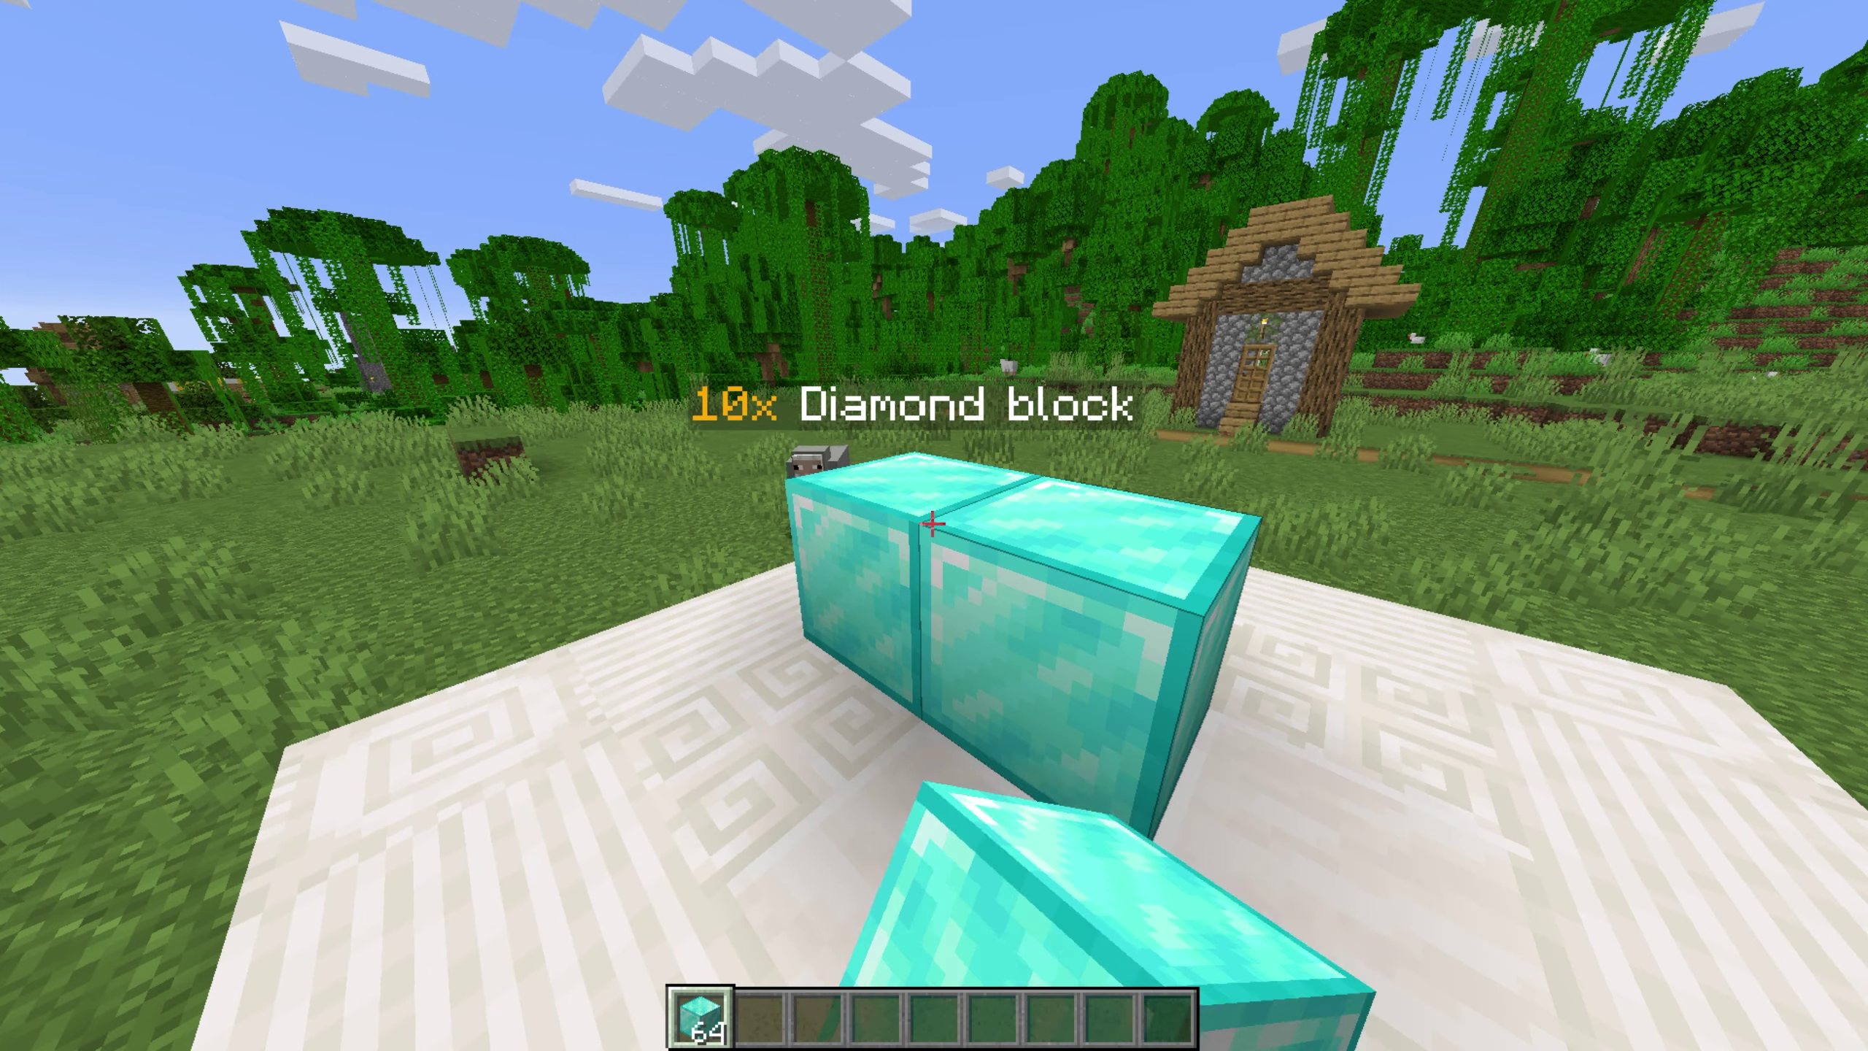
pyautogui.click(933, 524)
pyautogui.rightClick(933, 524)
pyautogui.click(933, 524)
pyautogui.rightClick(932, 524)
pyautogui.click(932, 524)
pyautogui.rightClick(933, 524)
pyautogui.click(933, 524)
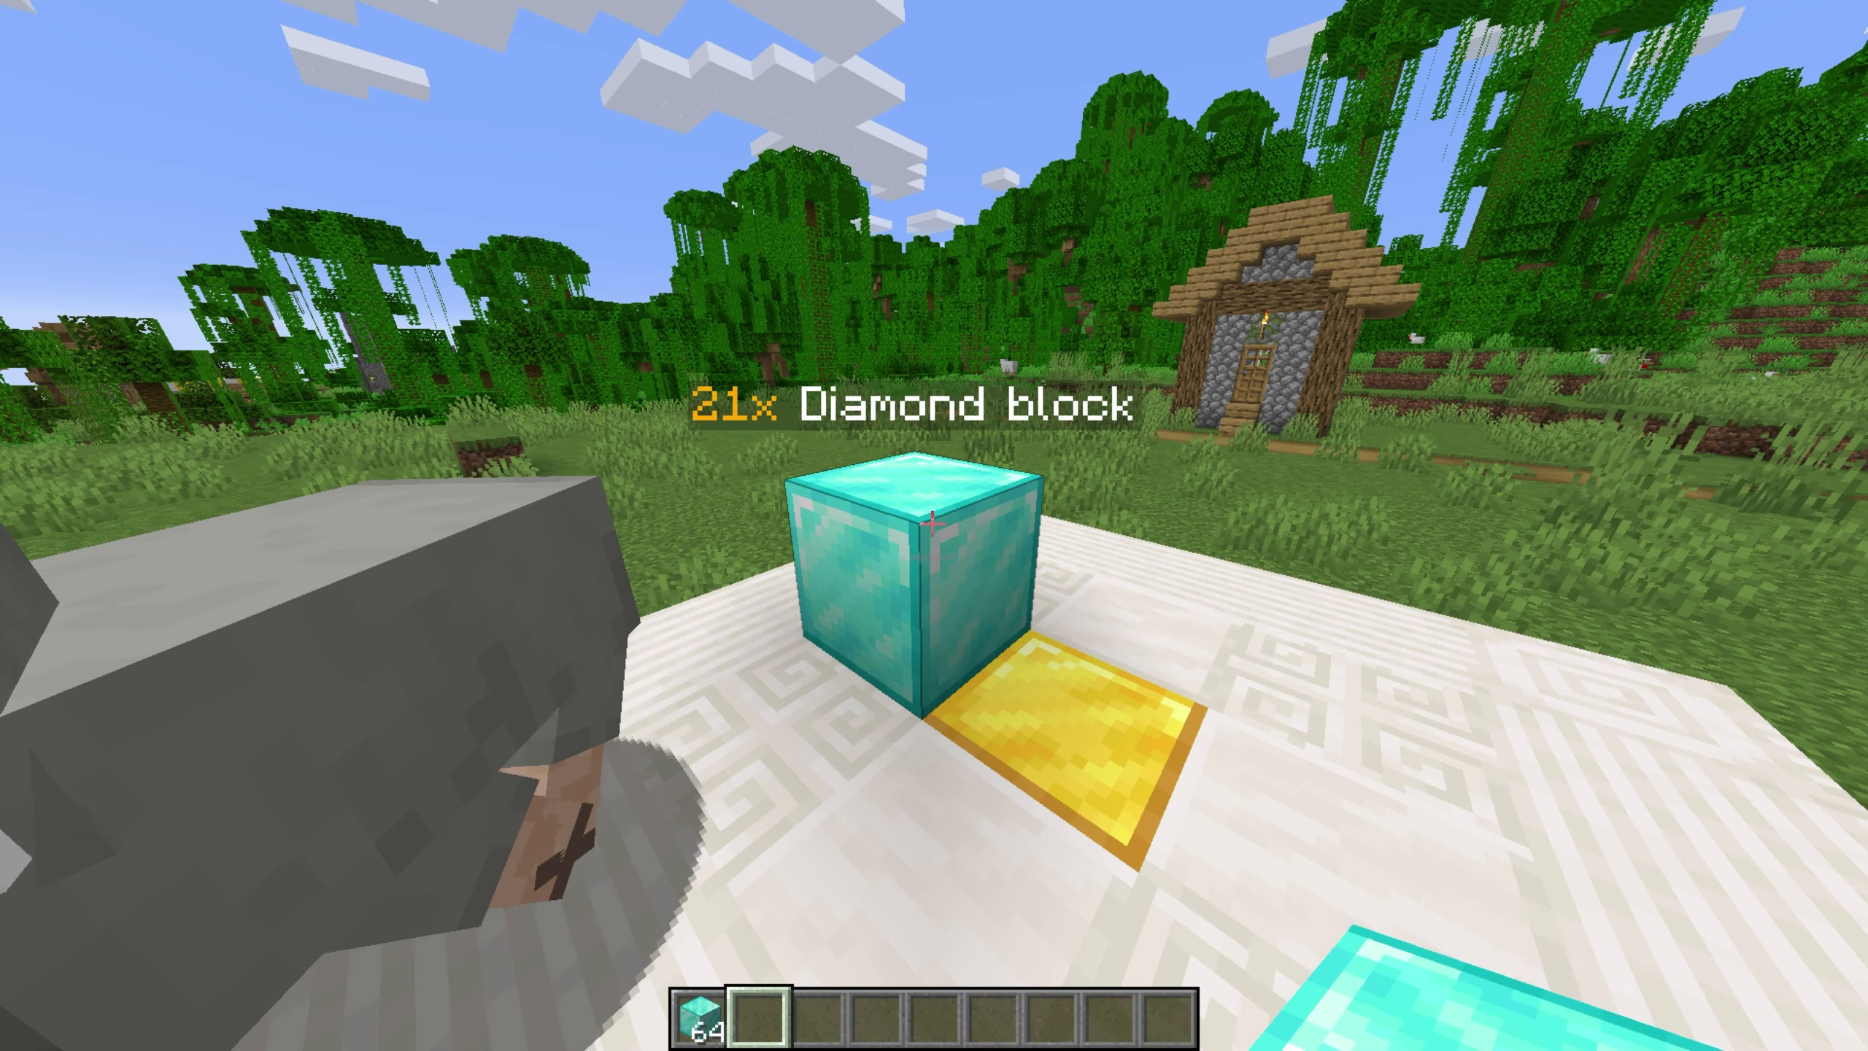
pyautogui.rightClick(932, 524)
pyautogui.click(932, 524)
pyautogui.click(933, 524)
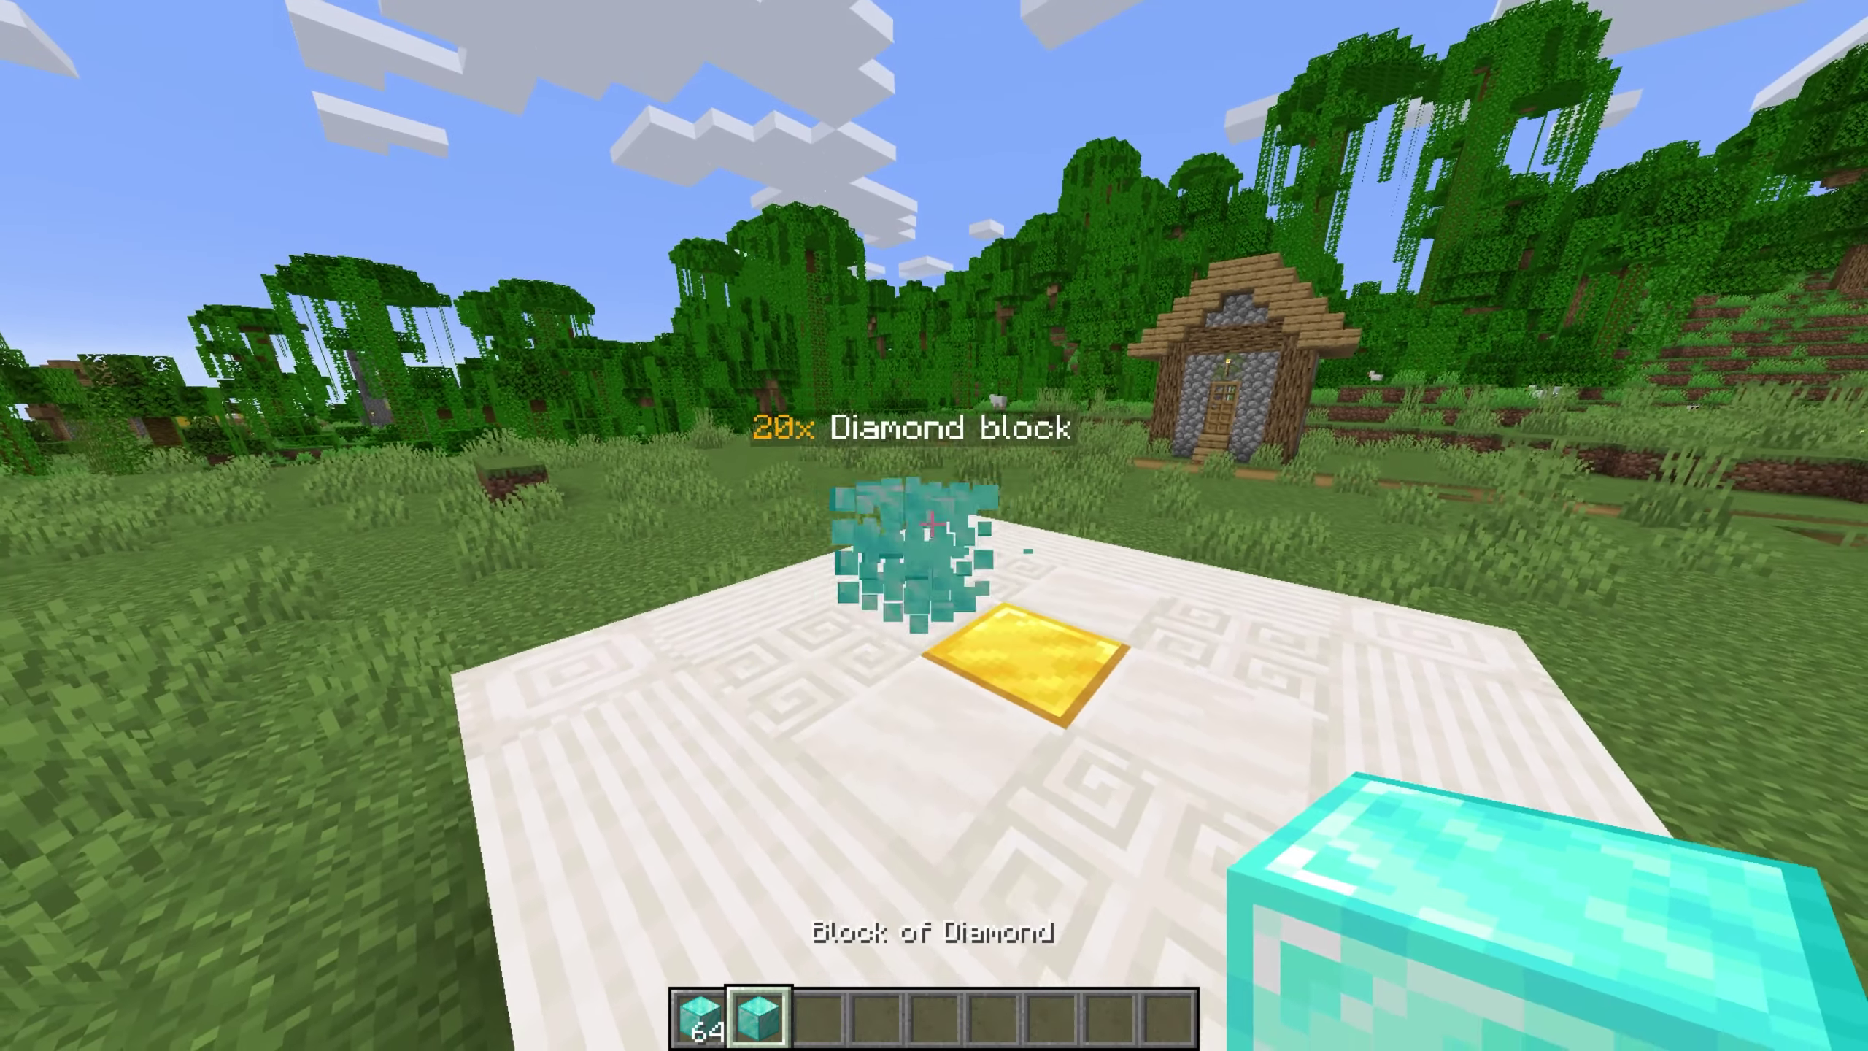
pyautogui.rightClick(933, 524)
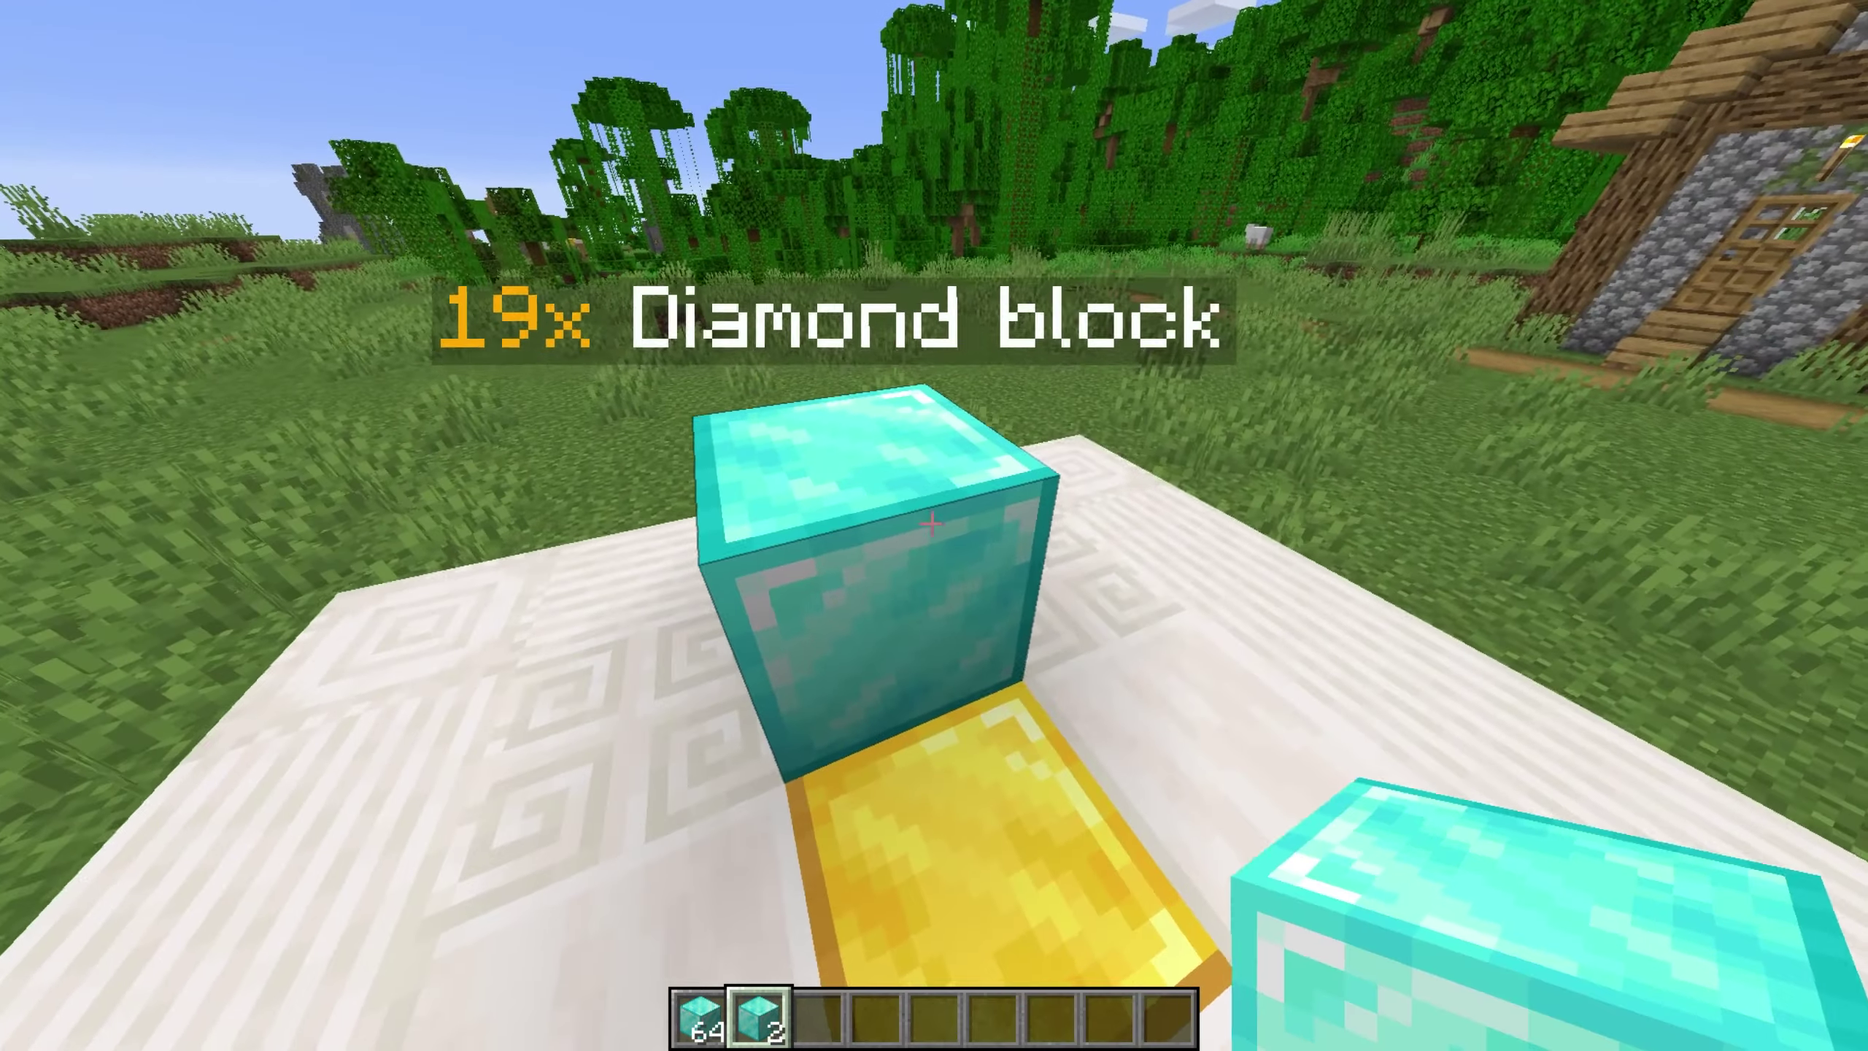
pyautogui.rightClick(932, 524)
pyautogui.click(932, 524)
pyautogui.rightClick(933, 524)
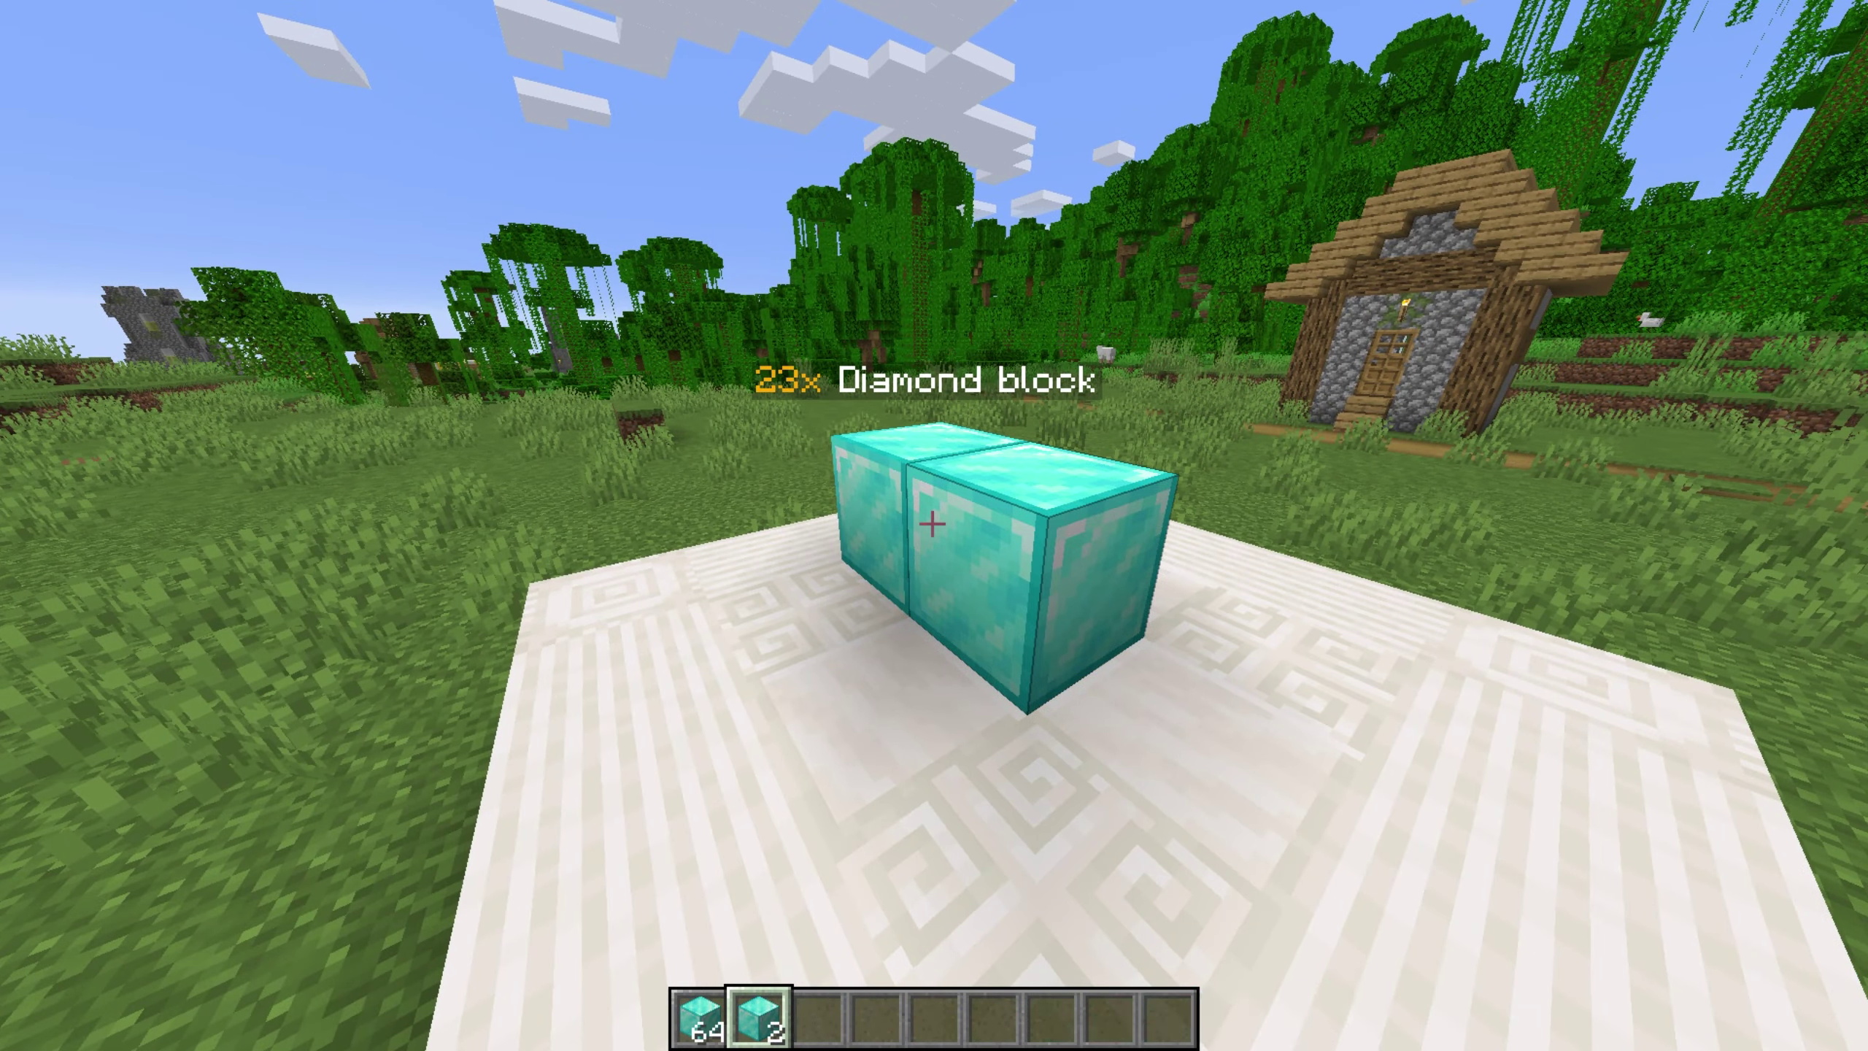
pyautogui.click(932, 524)
pyautogui.rightClick(933, 524)
pyautogui.click(932, 524)
pyautogui.rightClick(932, 524)
pyautogui.click(933, 524)
pyautogui.click(932, 524)
pyautogui.rightClick(933, 524)
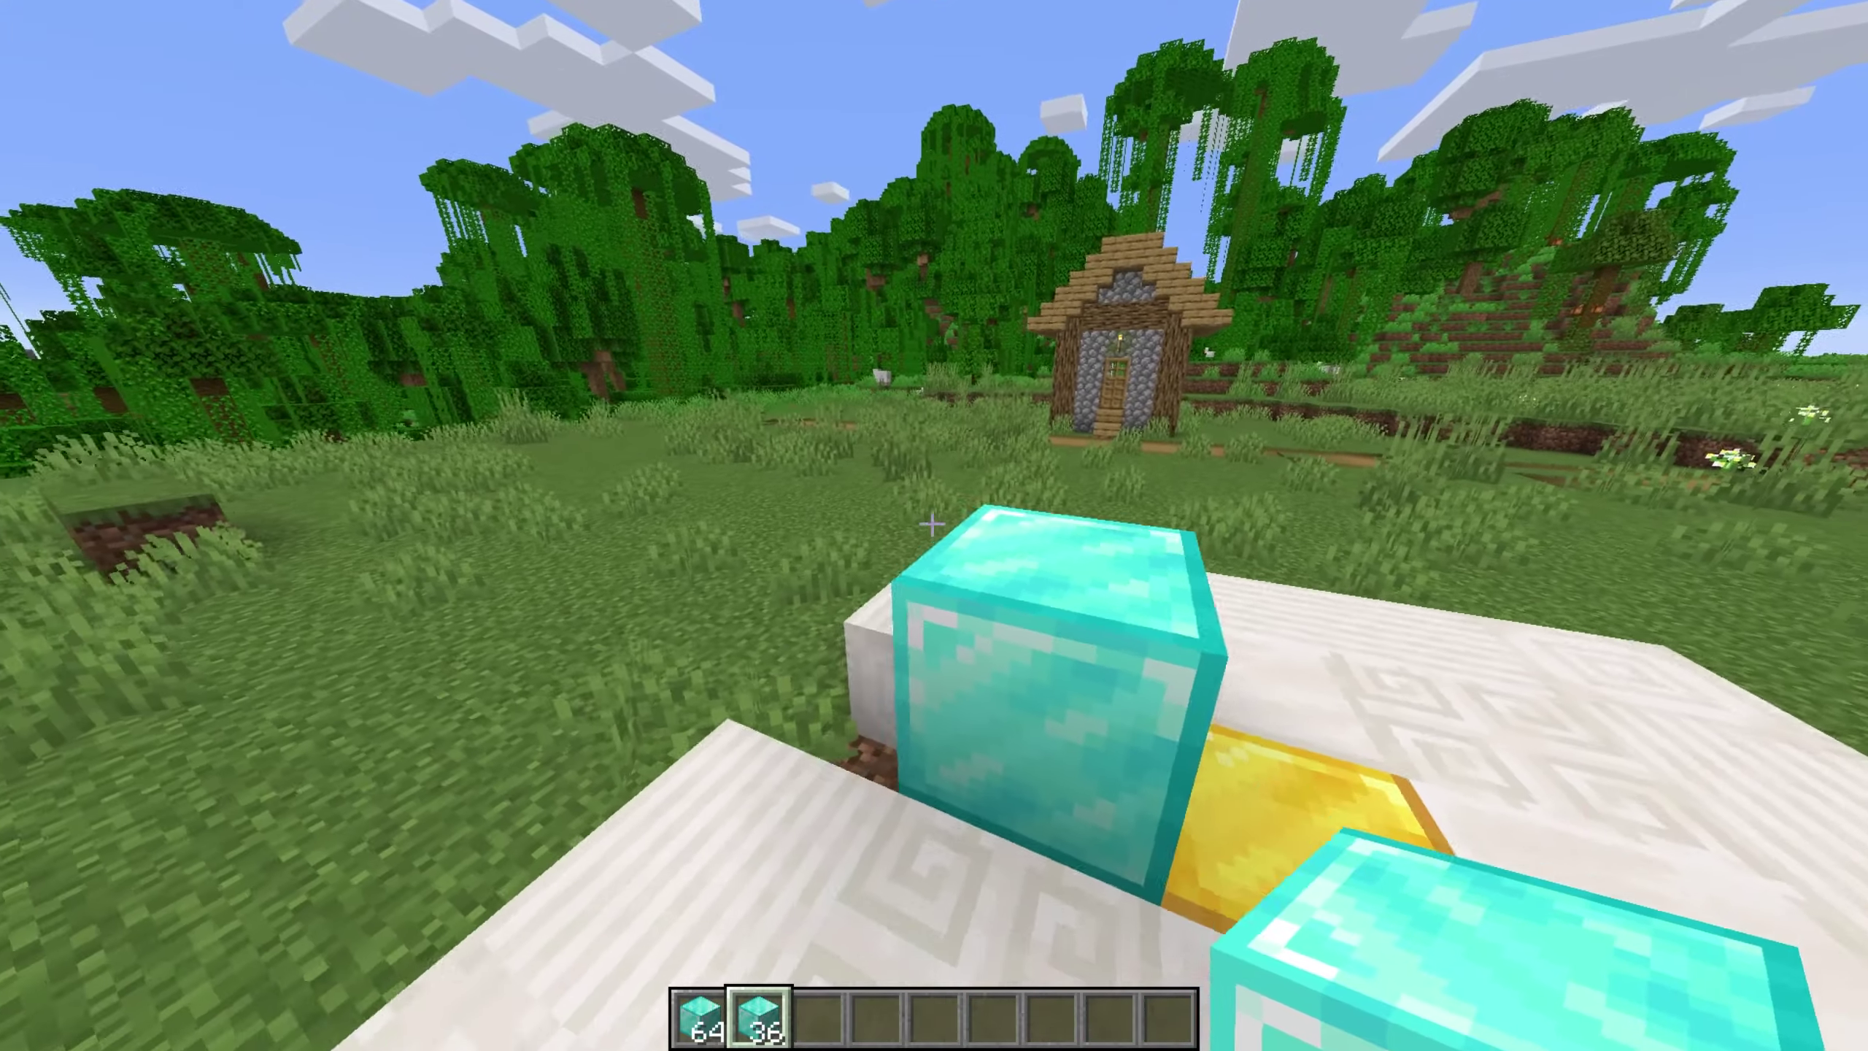
# Step: Throw diamond blocks onto the quartz floor so they merge into a 7x stack
pyautogui.press('3')
pyautogui.press('1')
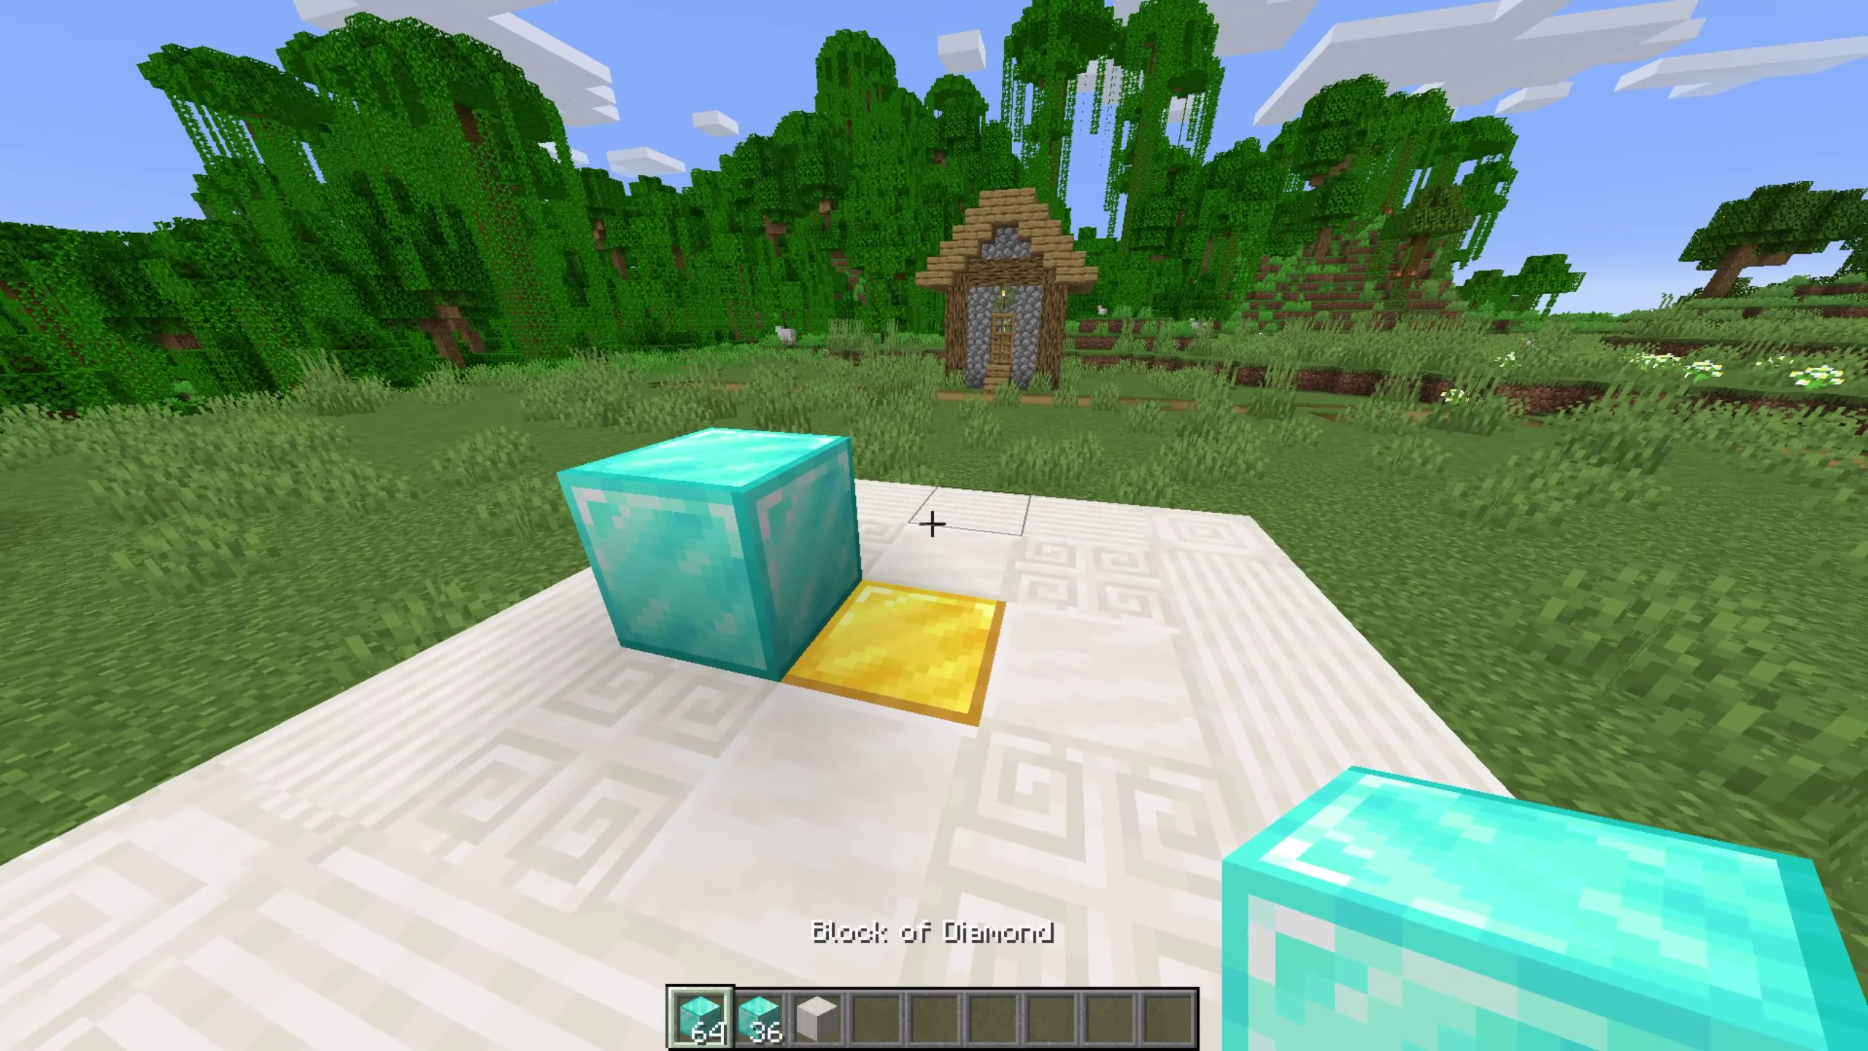
pyautogui.press('q')
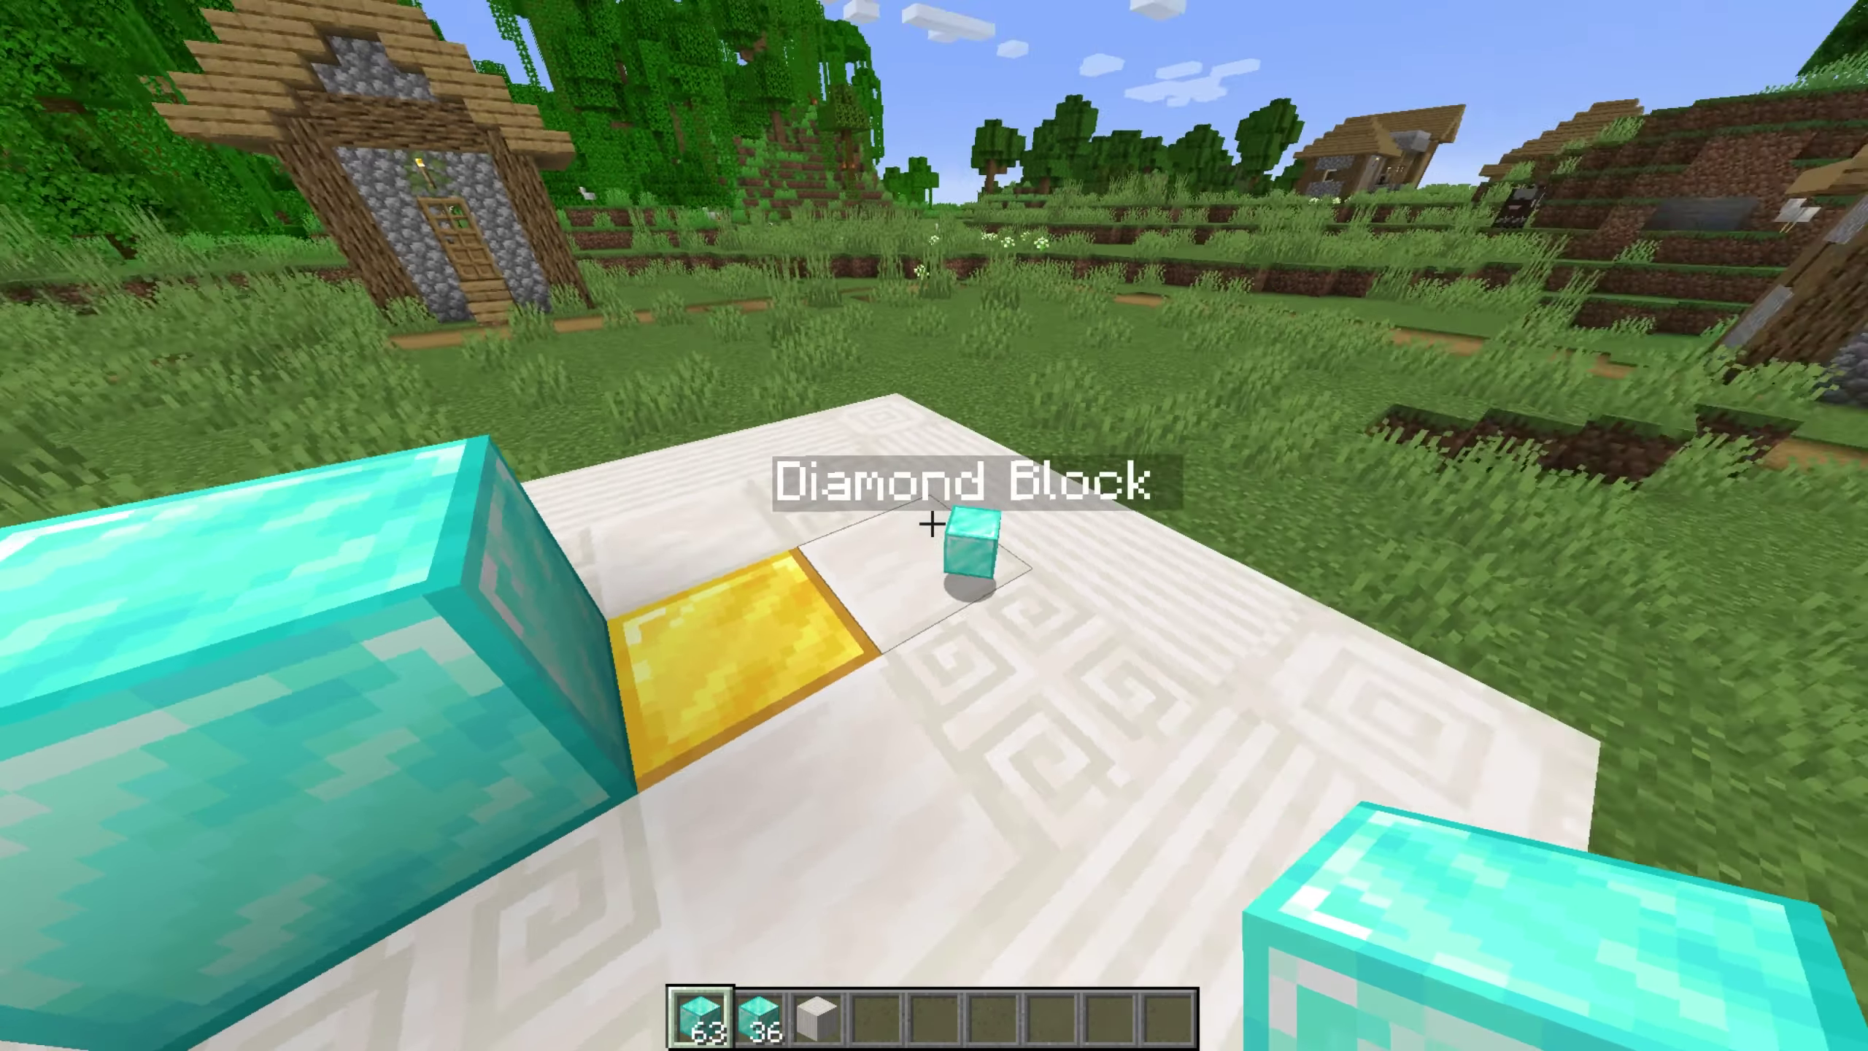
pyautogui.press('q')
pyautogui.press('q')
pyautogui.press('q')
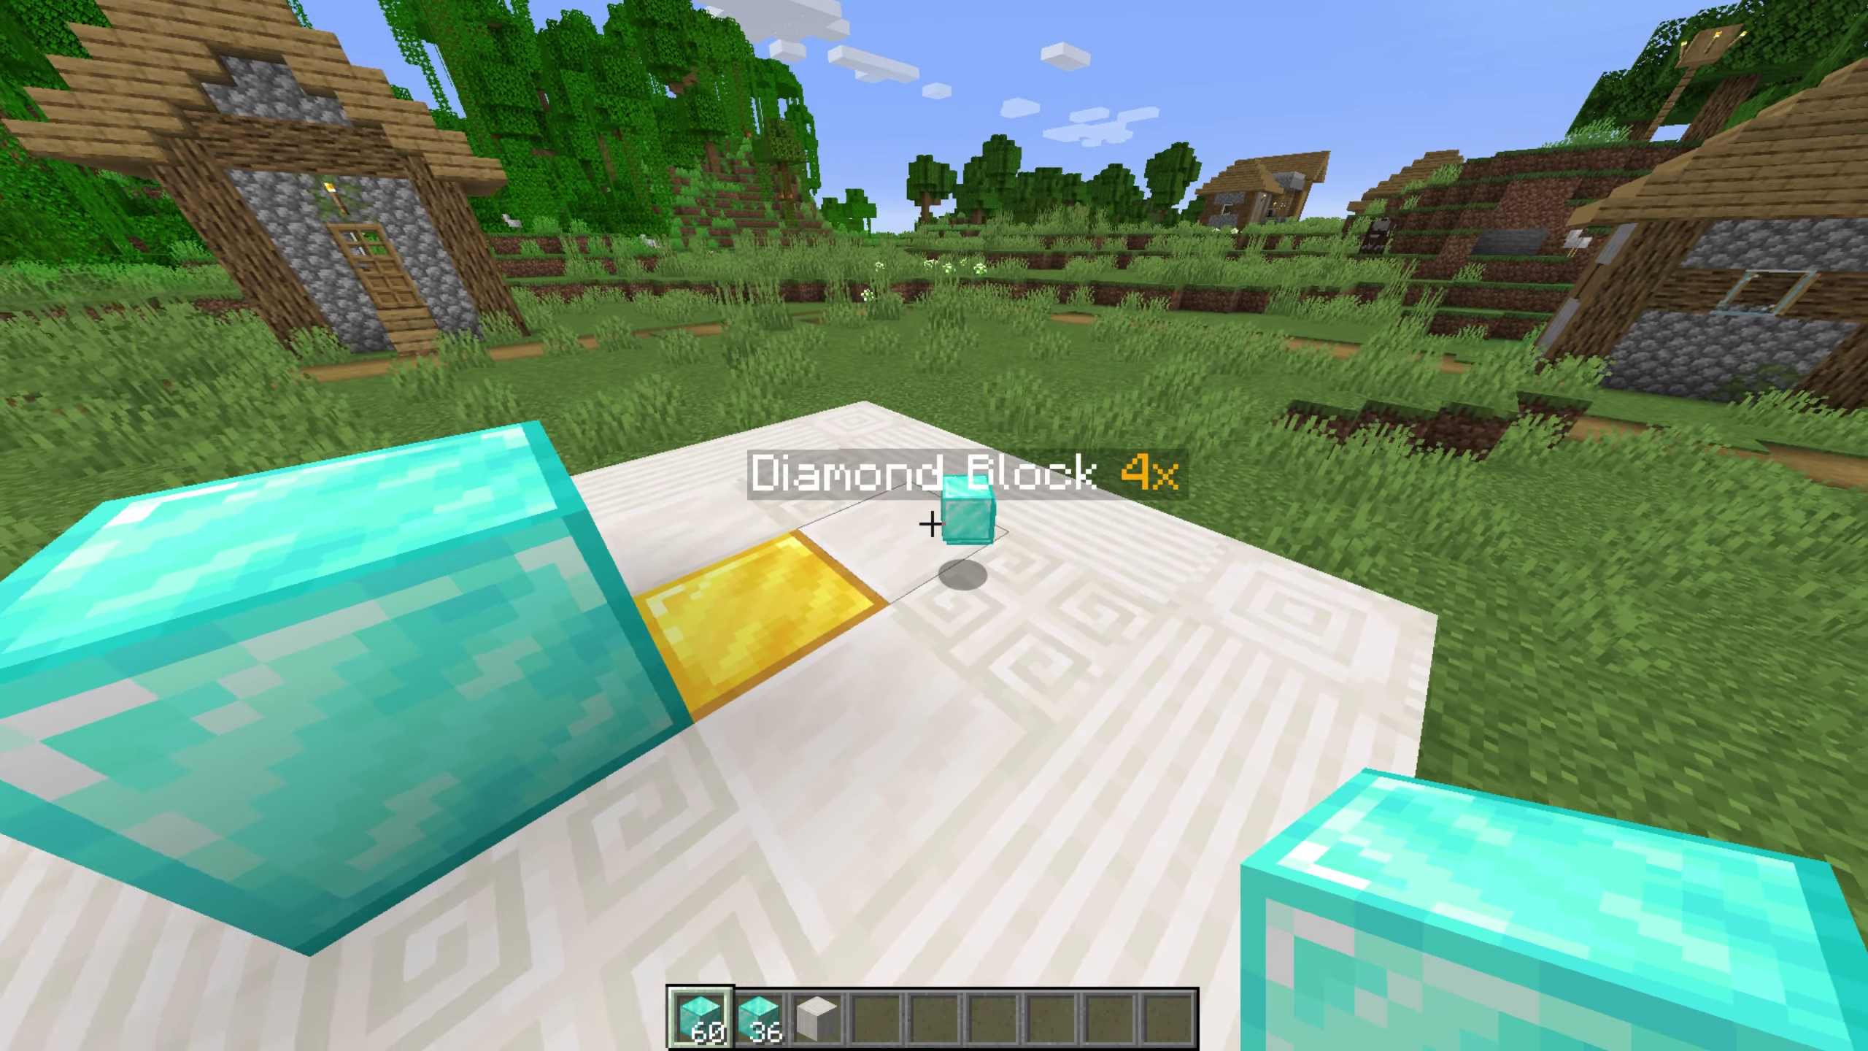
pyautogui.click(933, 522)
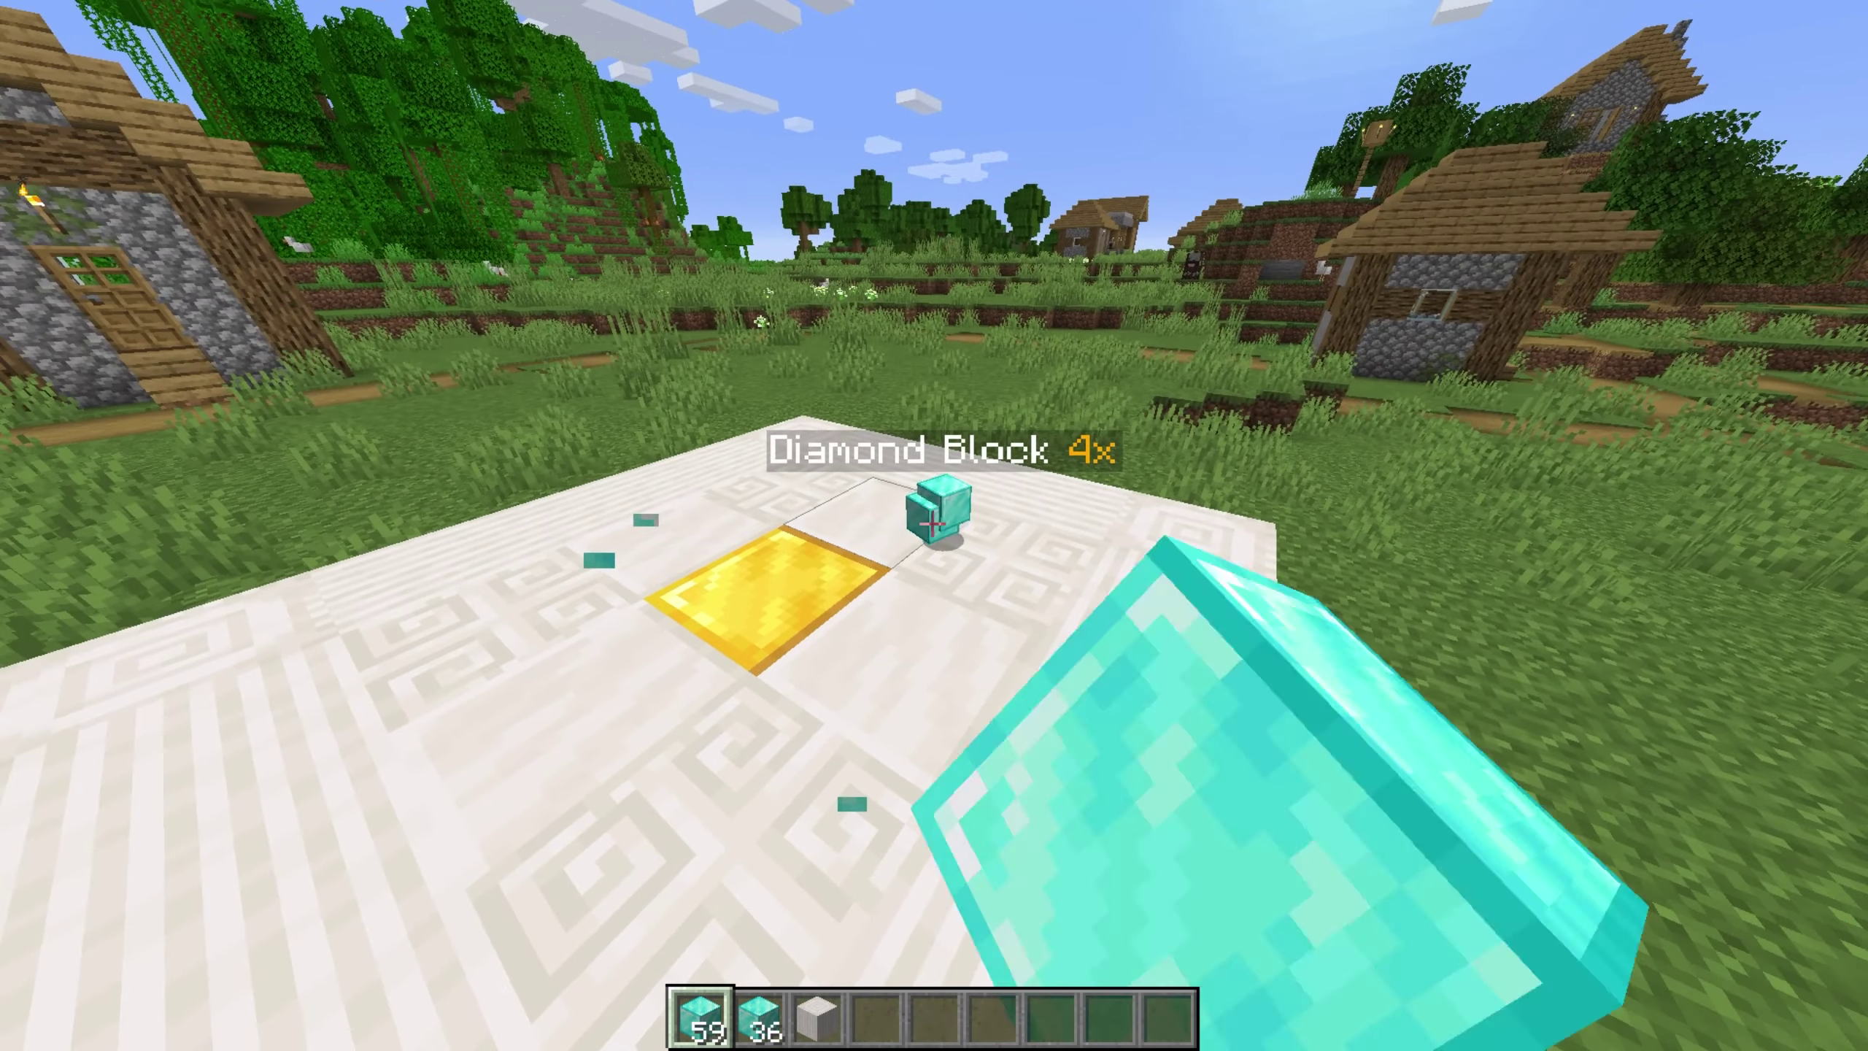
pyautogui.press('q')
pyautogui.press('q')
pyautogui.press('q')
pyautogui.scroll(-2, 933, 522)
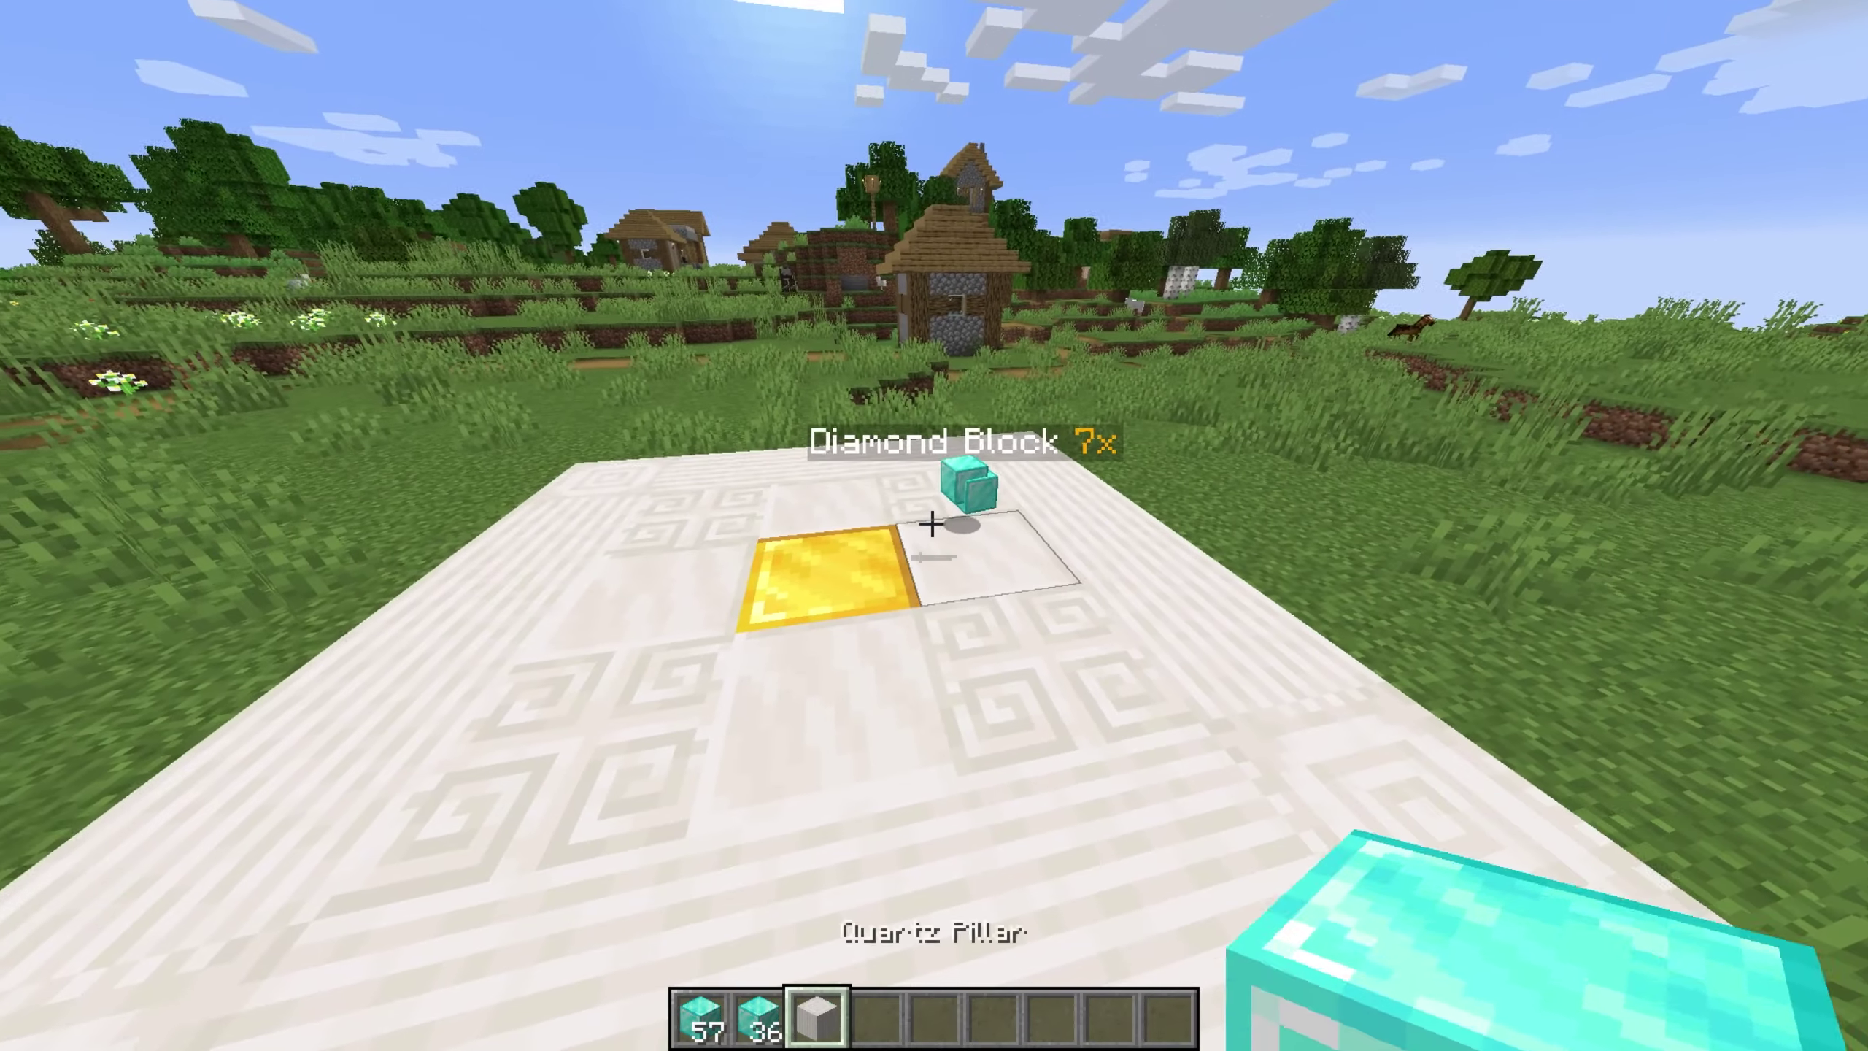
# Step: Spawn several cows in the pen with the Cow Spawn Egg so they stack up
pyautogui.scroll(2, 932, 522)
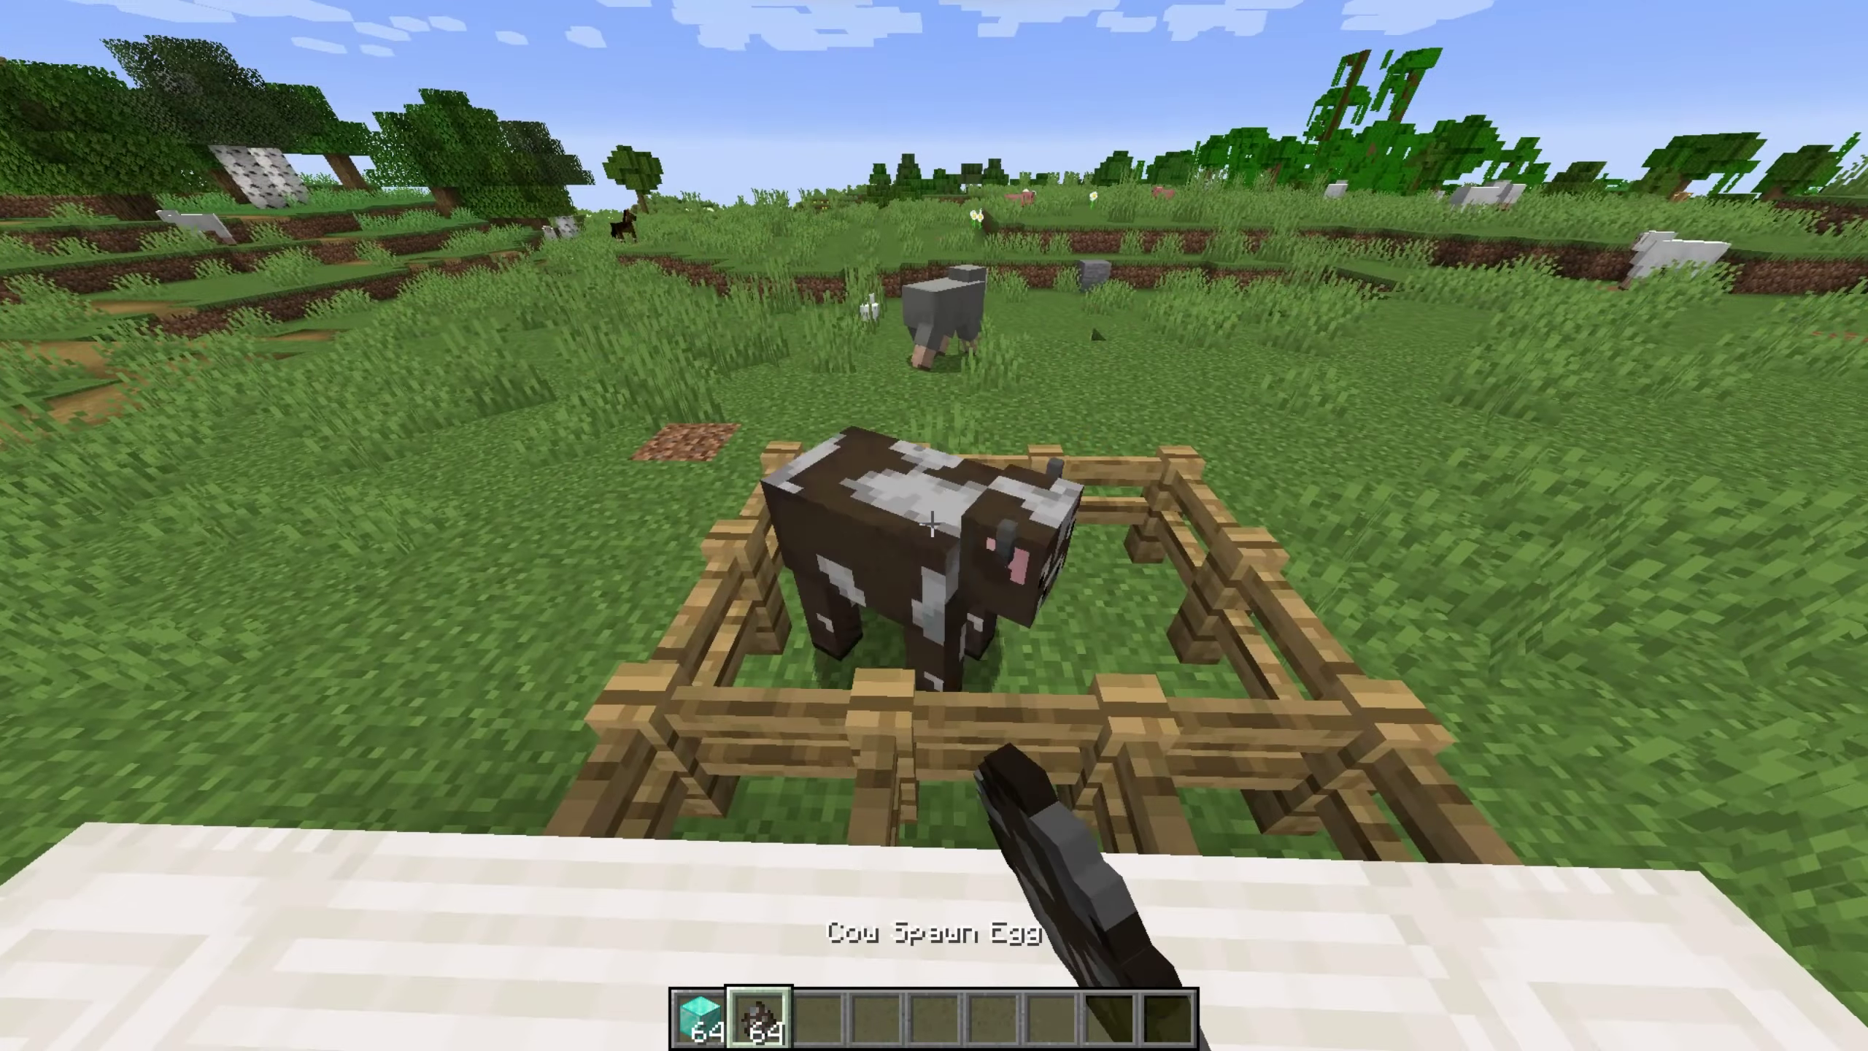
pyautogui.rightClick(932, 524)
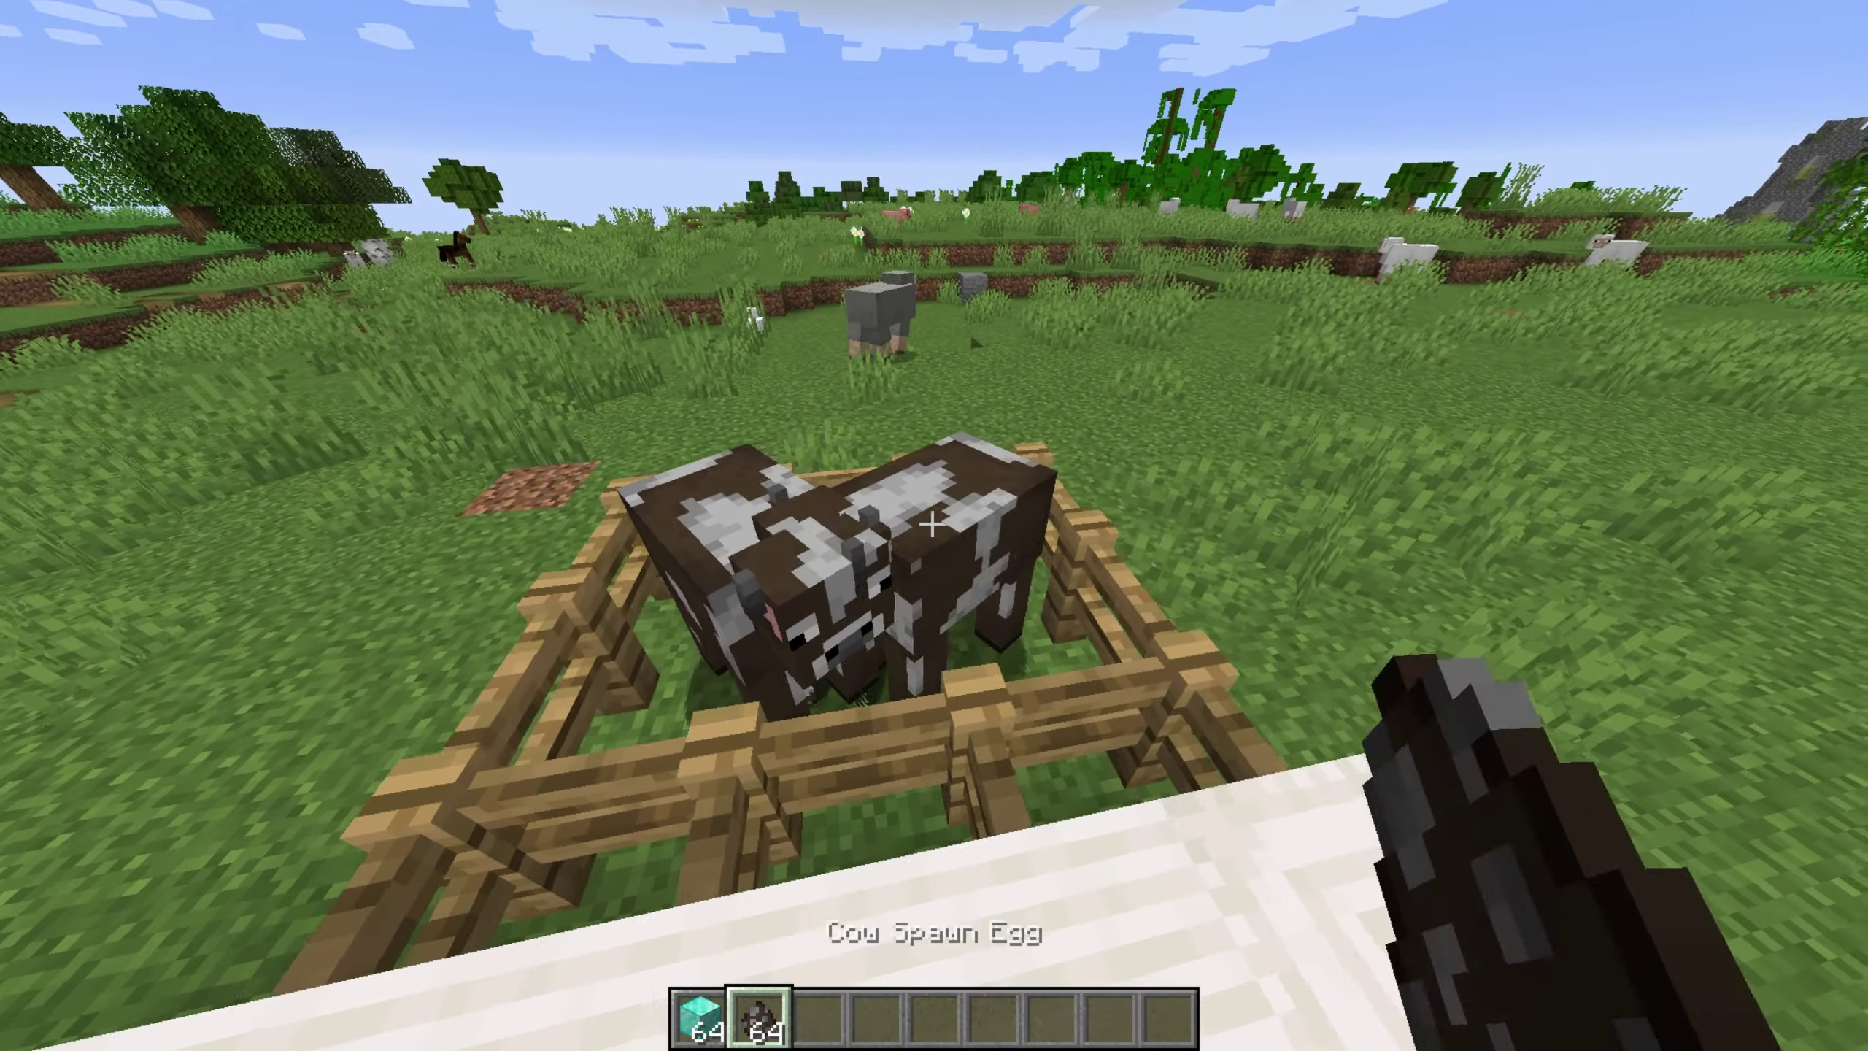
pyautogui.rightClick(933, 524)
pyautogui.rightClick(932, 524)
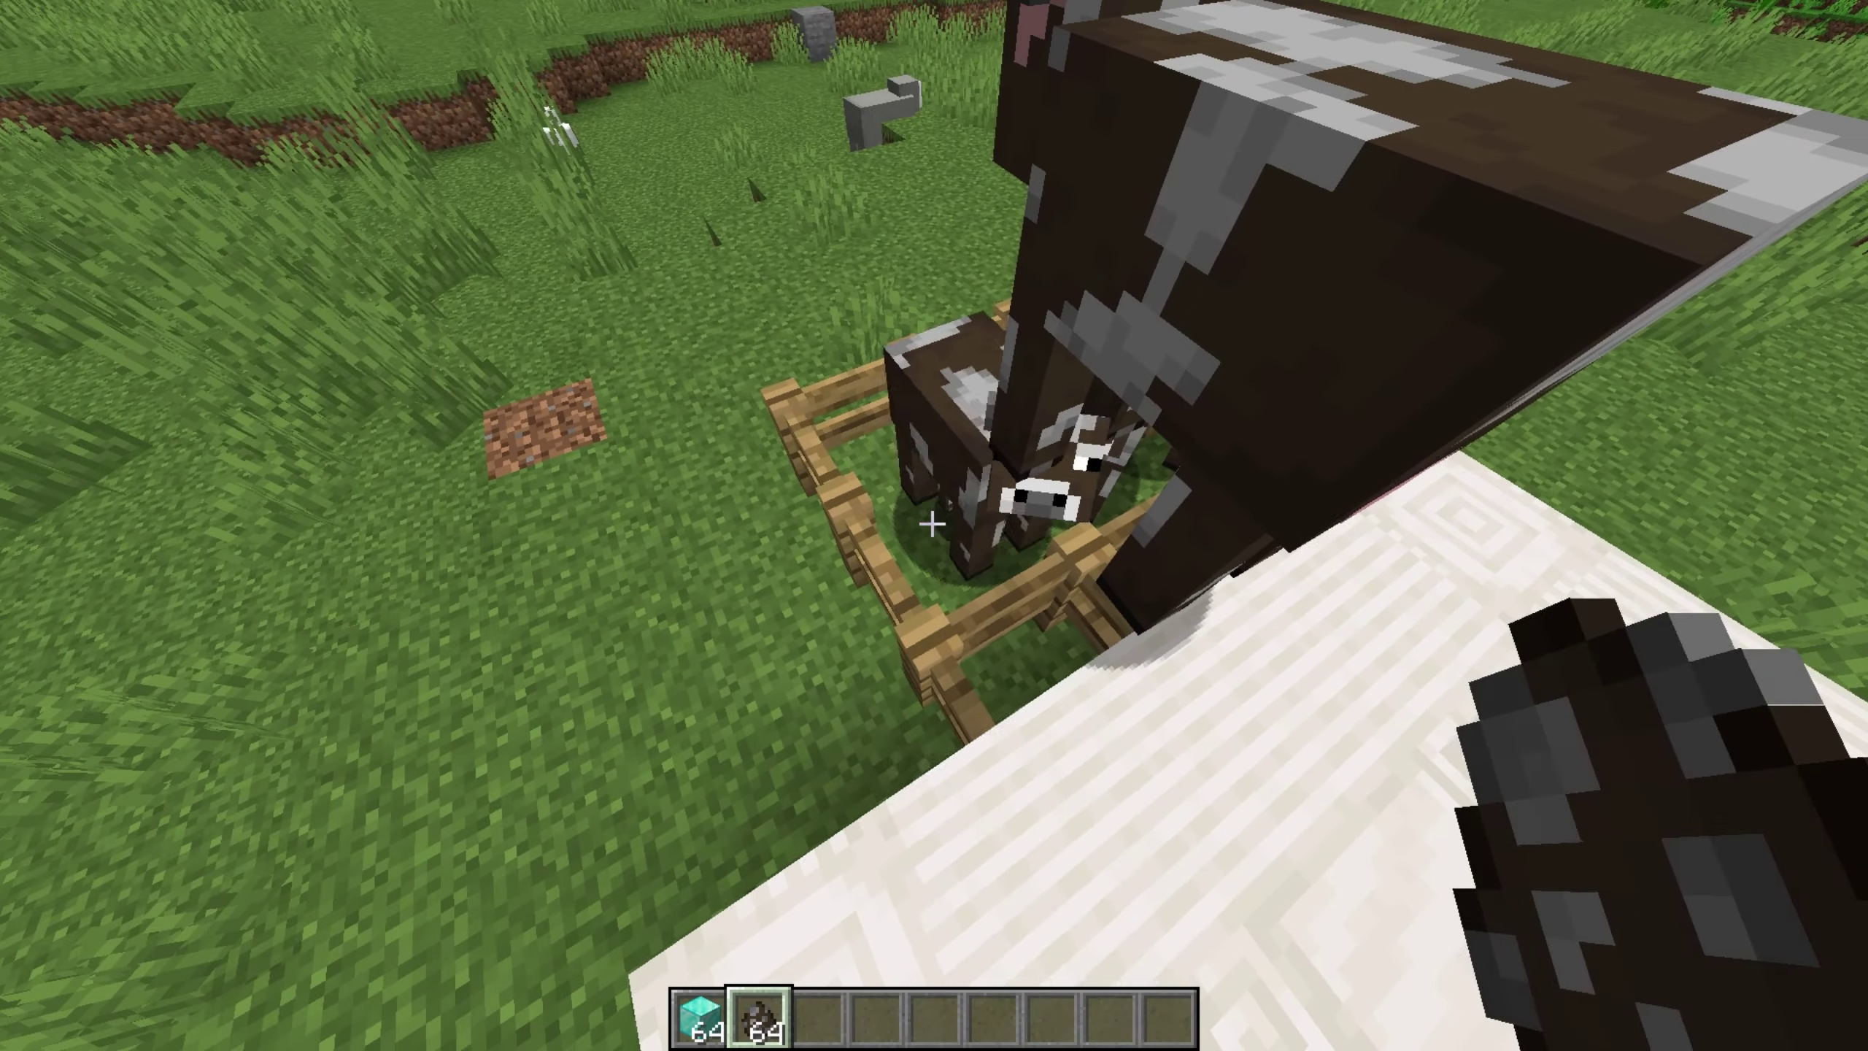
pyautogui.rightClick(933, 524)
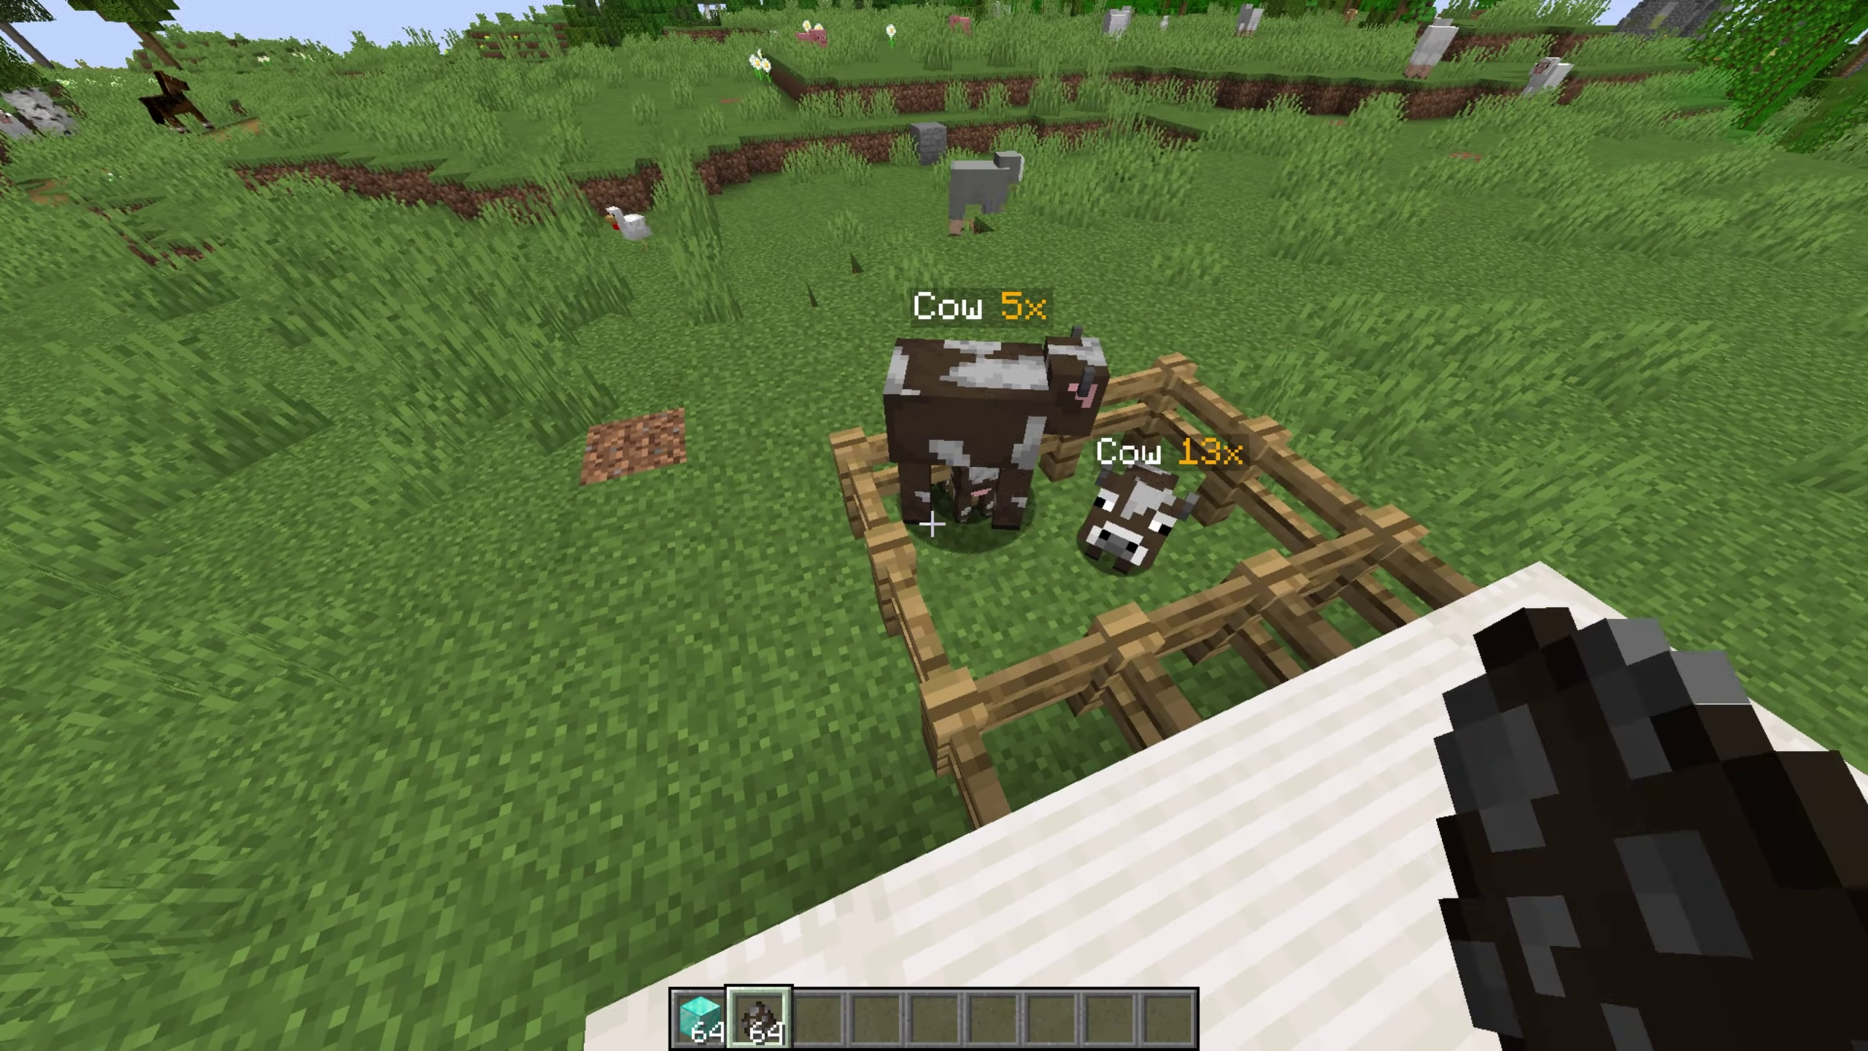
pyautogui.rightClick(932, 524)
# Step: Attack the cow stack with the Diamond Sword to collect leather and raw beef
pyautogui.press('3')
pyautogui.click(932, 524)
pyautogui.click(932, 524)
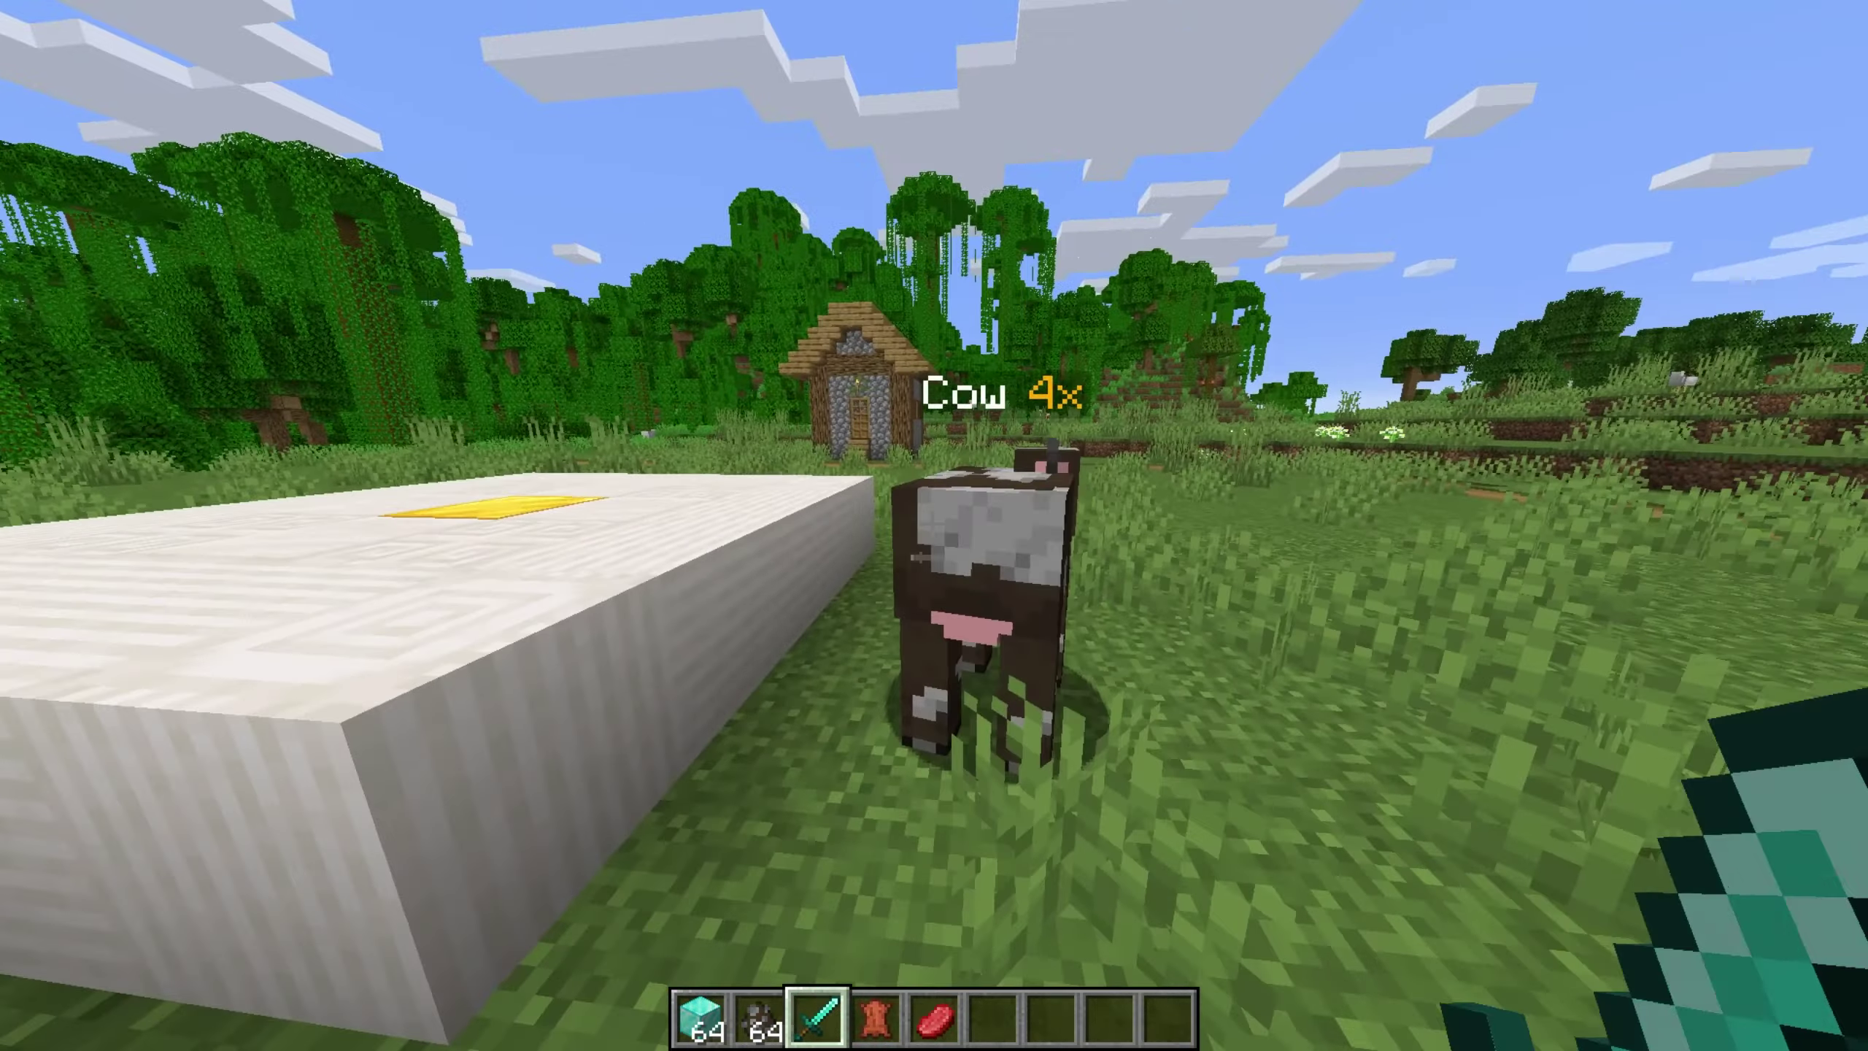
# Step: Hit the Cow 4x stack, then run /us givespawner COW 3 for a stacked spawner
pyautogui.click(932, 523)
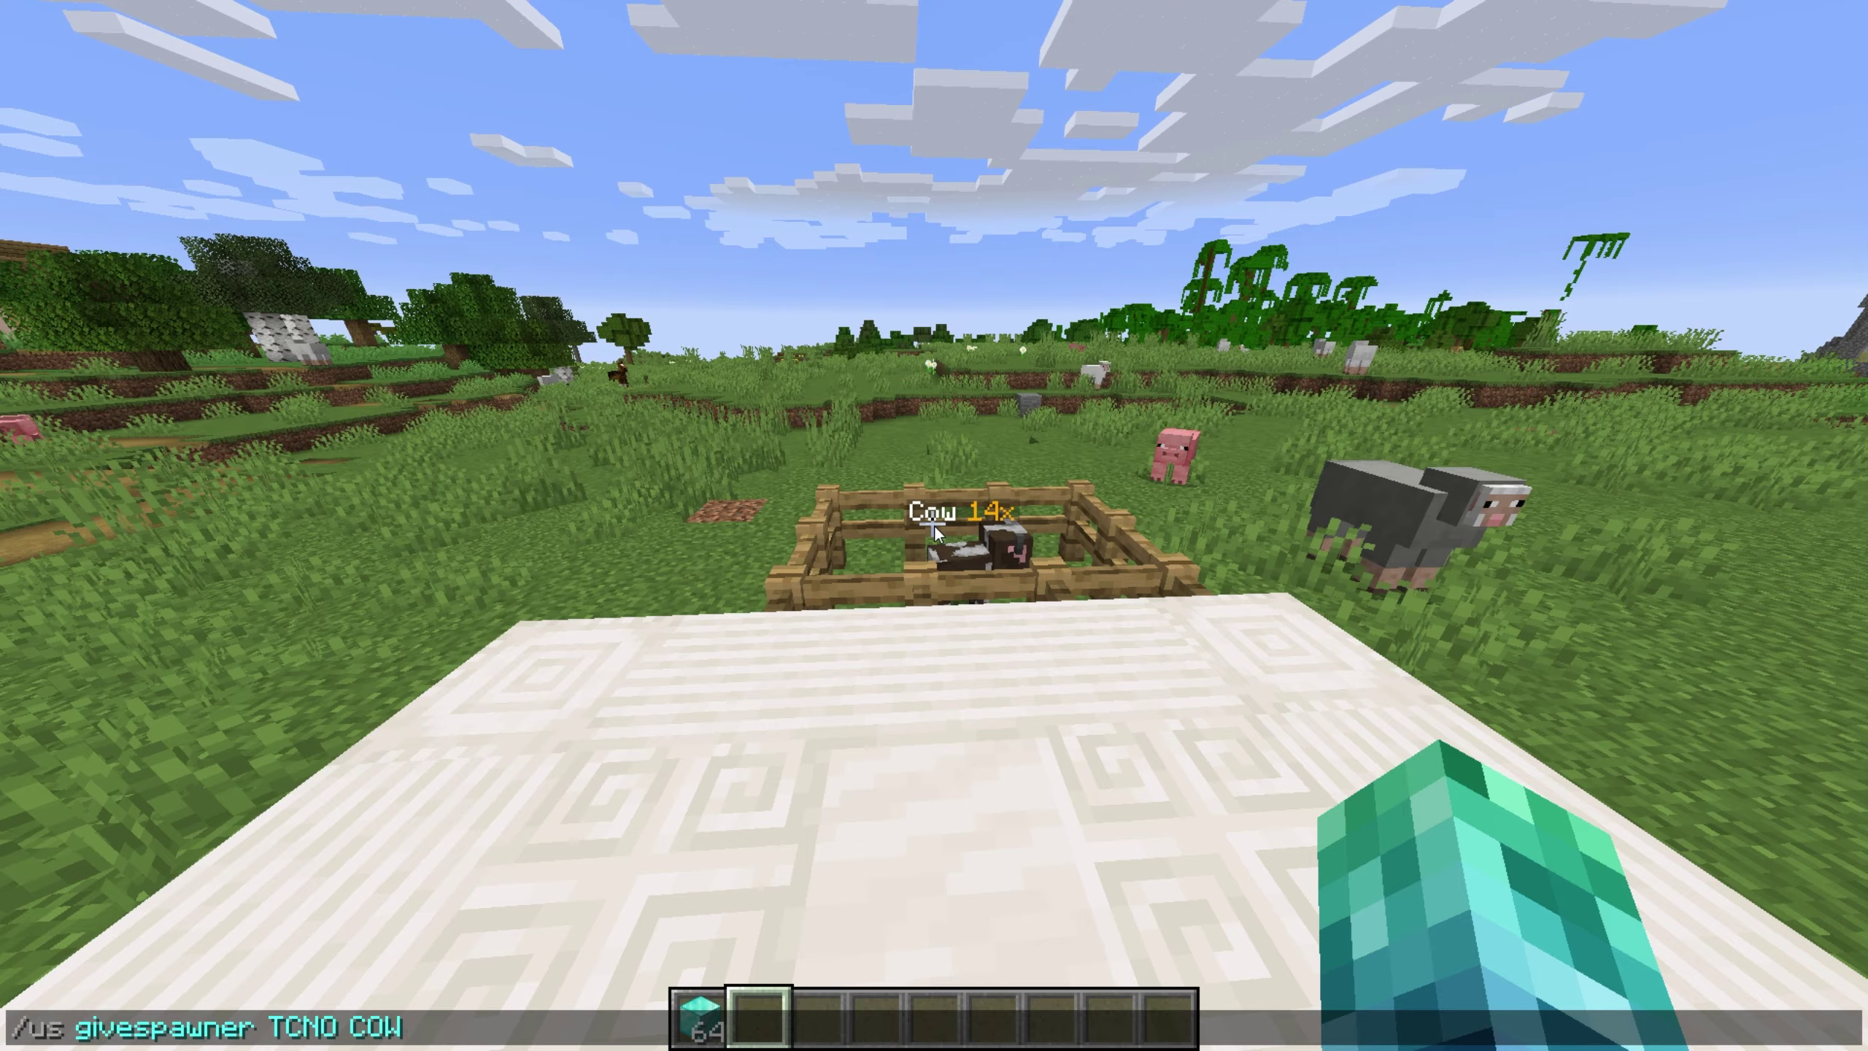
pyautogui.write('3')
pyautogui.press('Return')
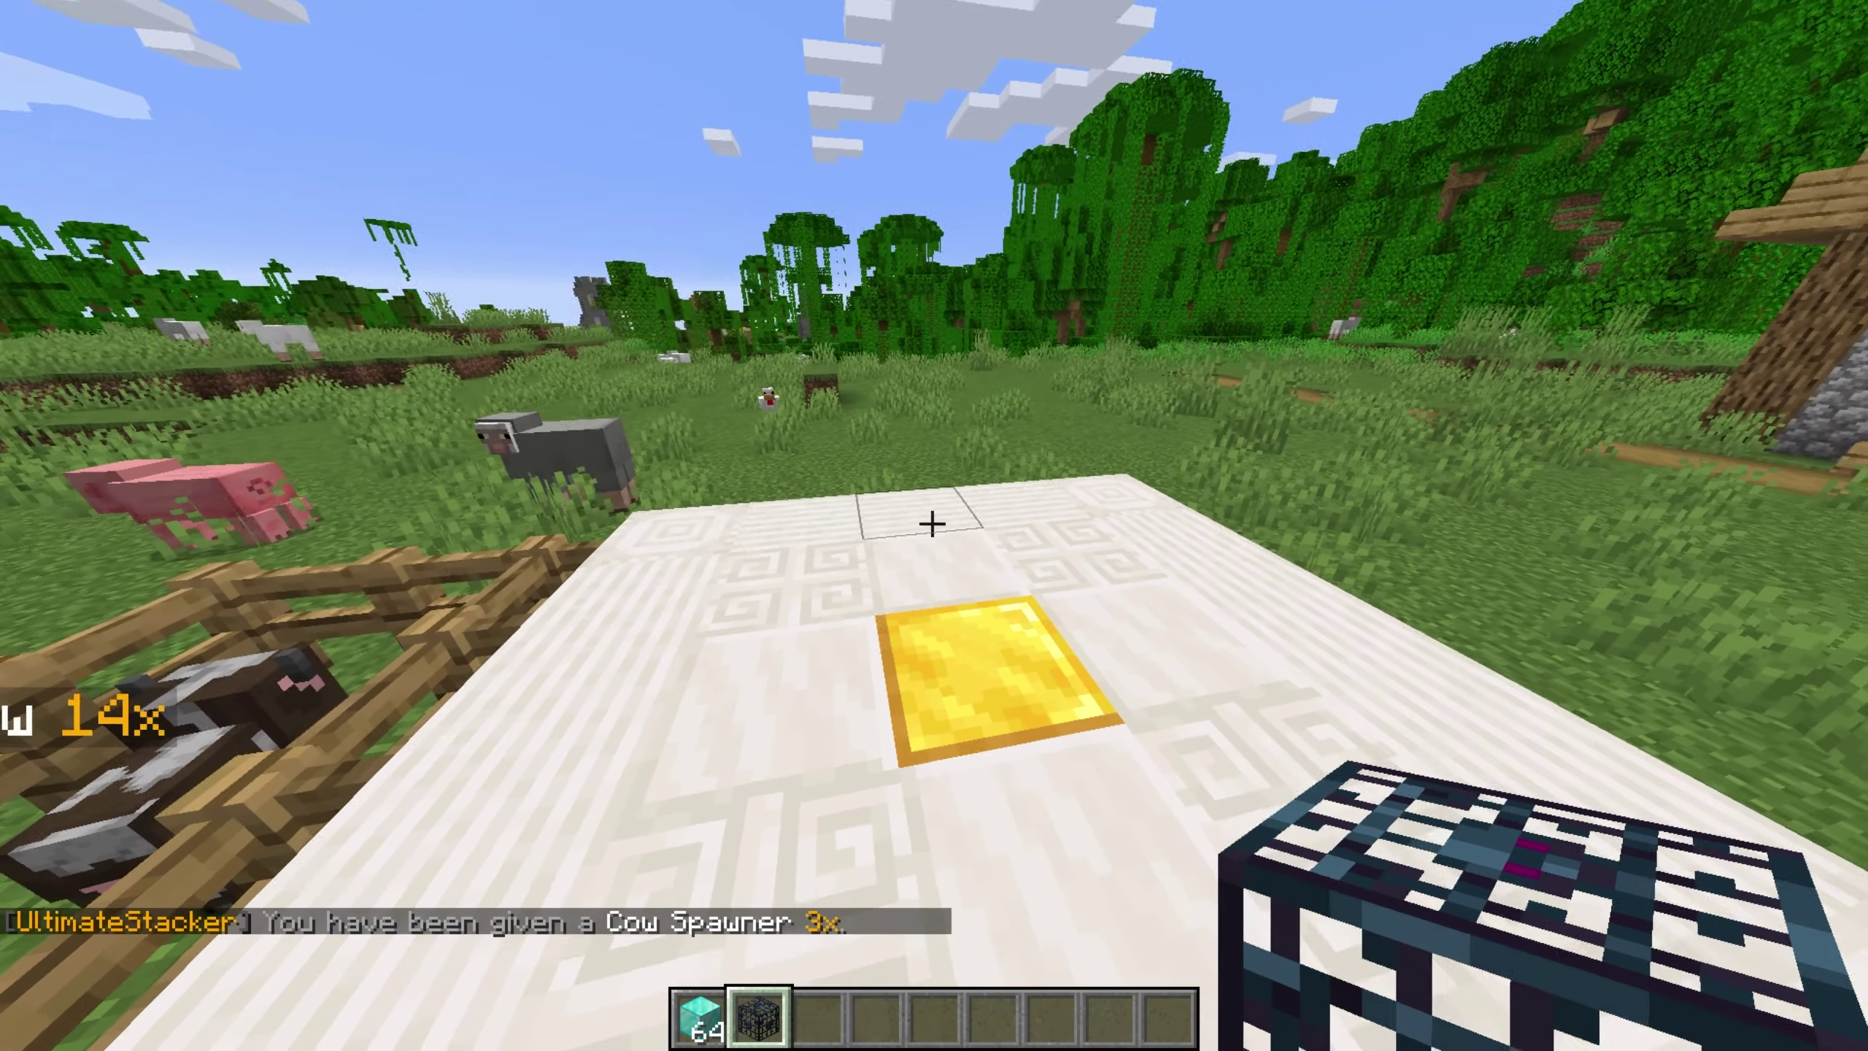
# Step: Place the cow spawner on the quartz platform and add spawners to reach 5x
pyautogui.rightClick(932, 523)
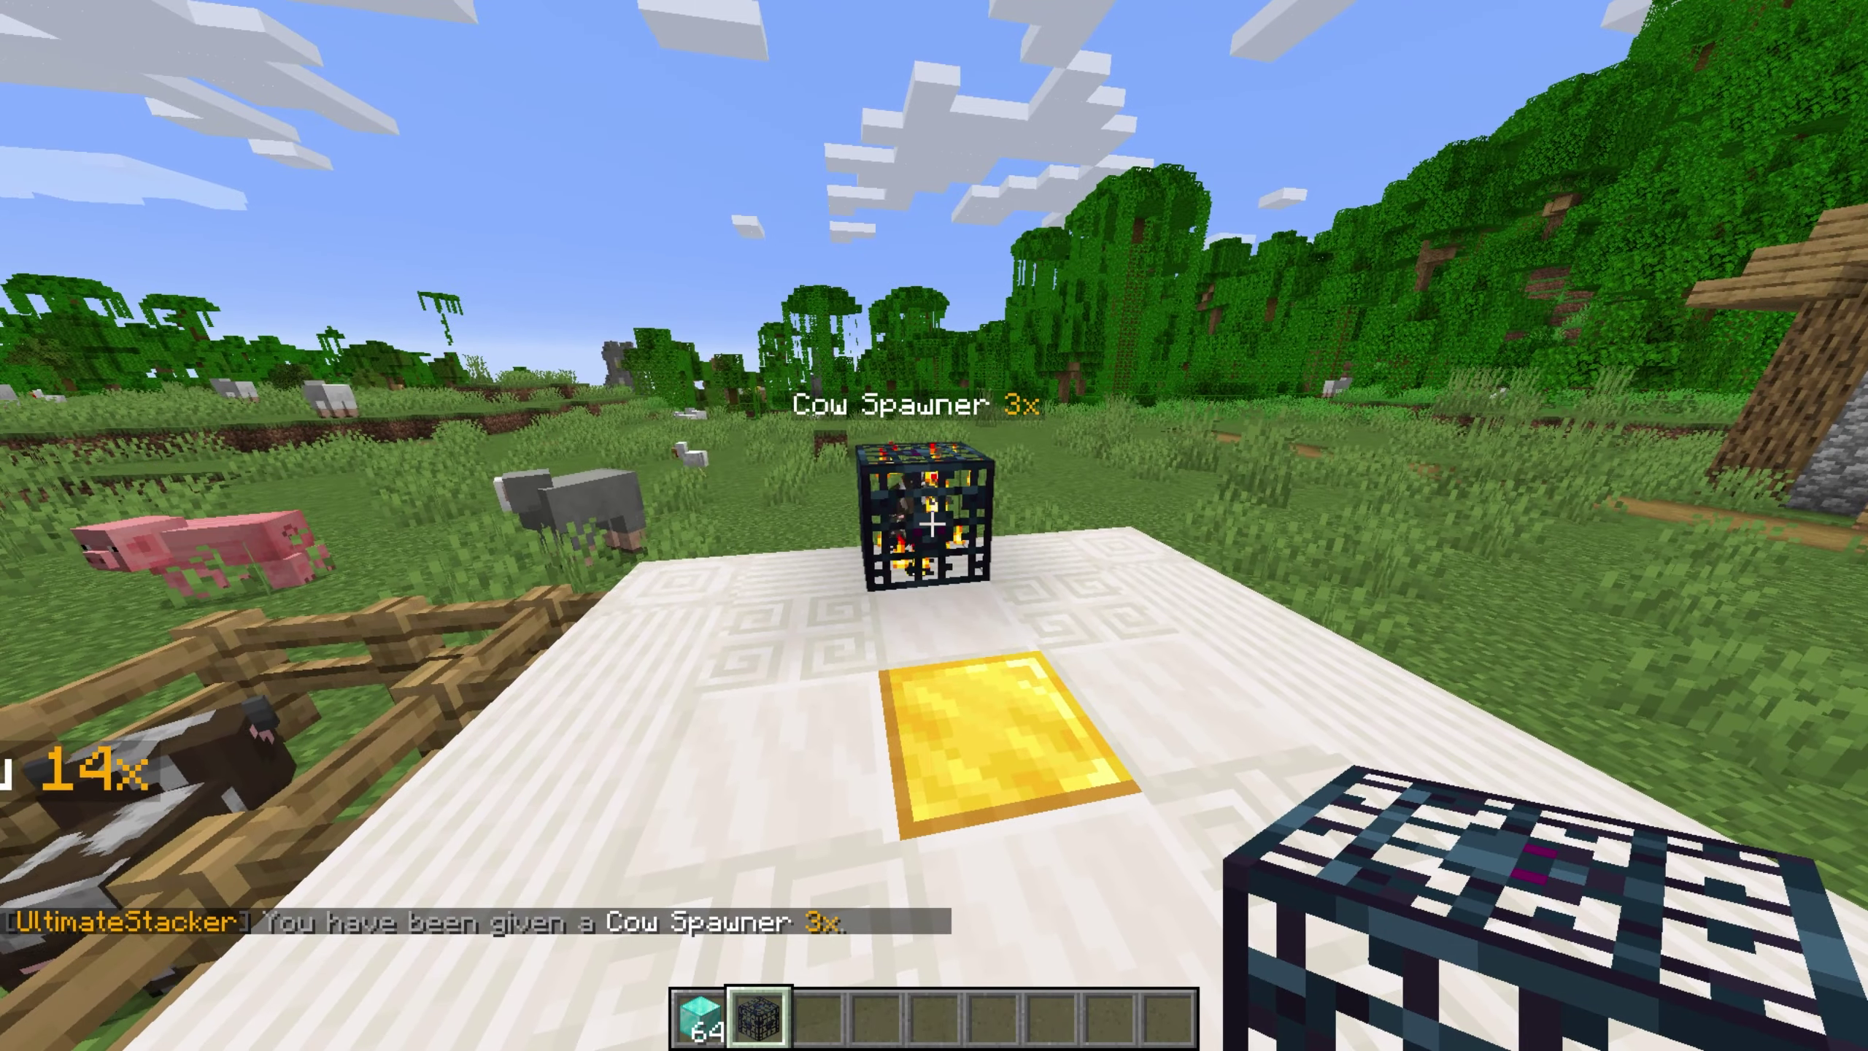
pyautogui.press('w')
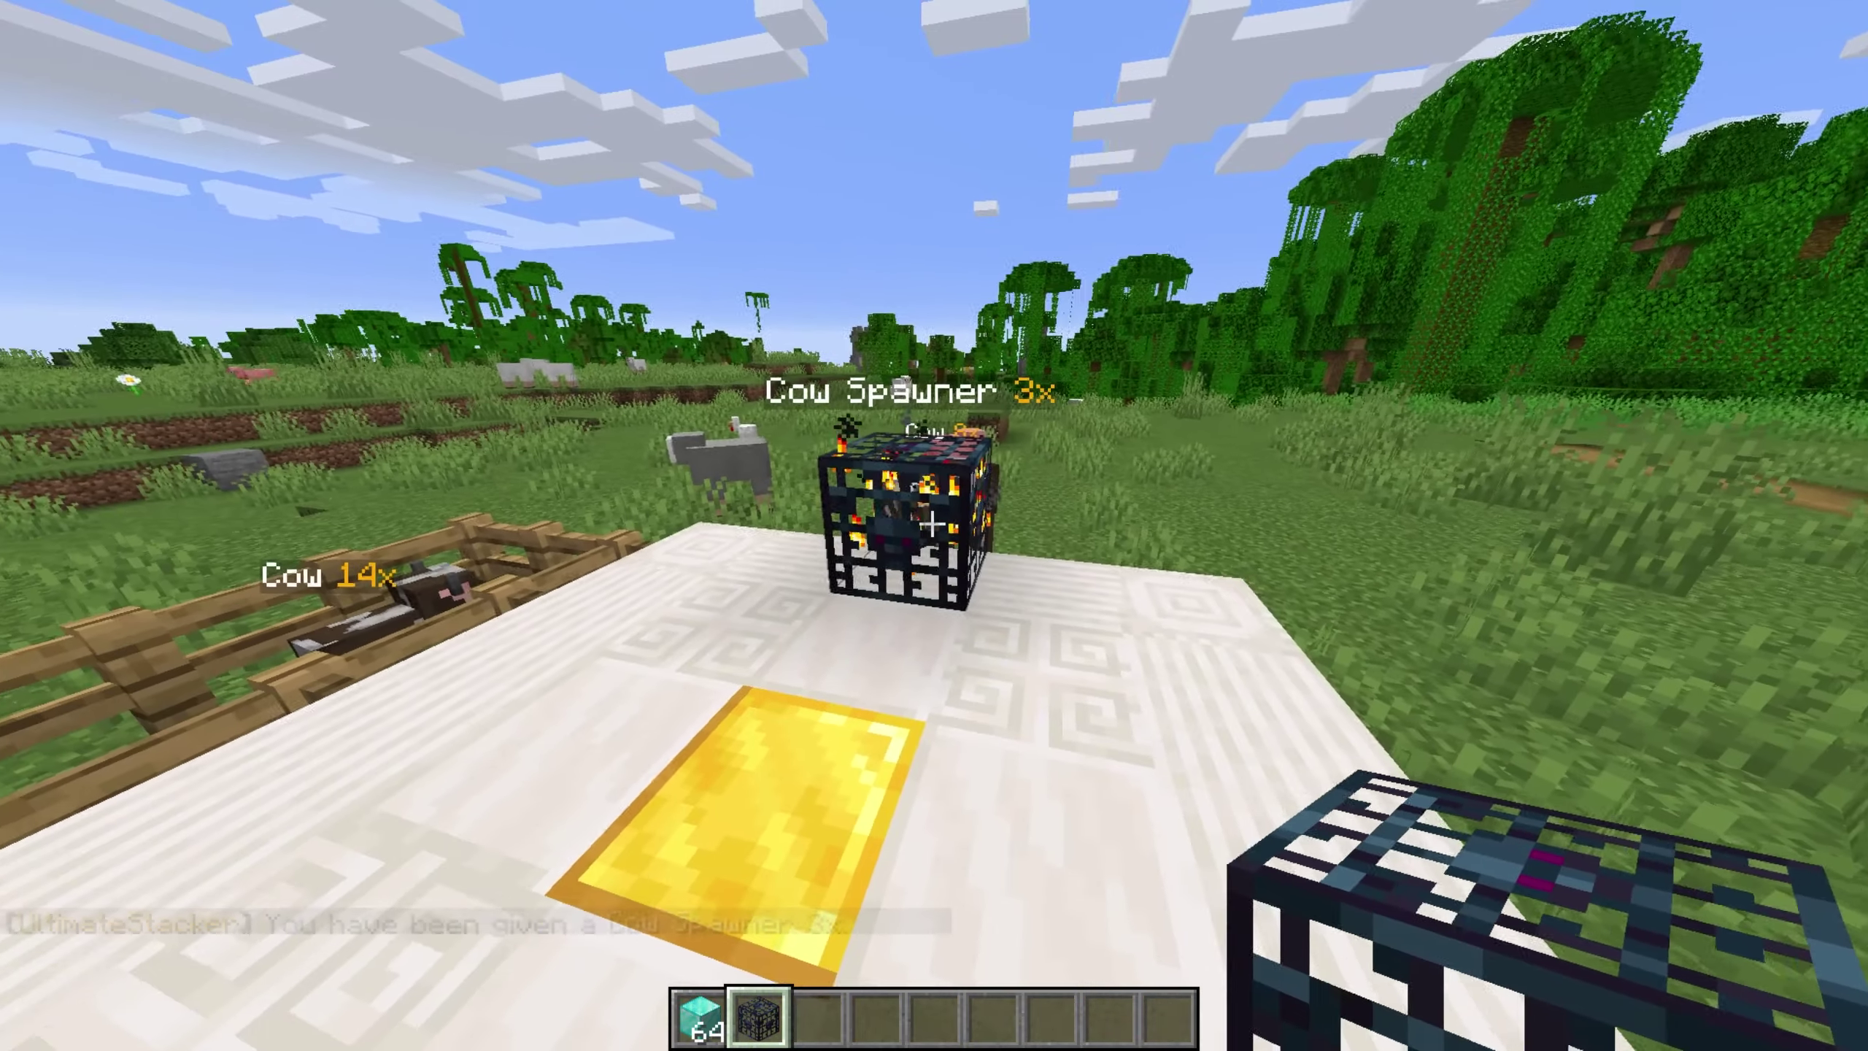
pyautogui.rightClick(931, 524)
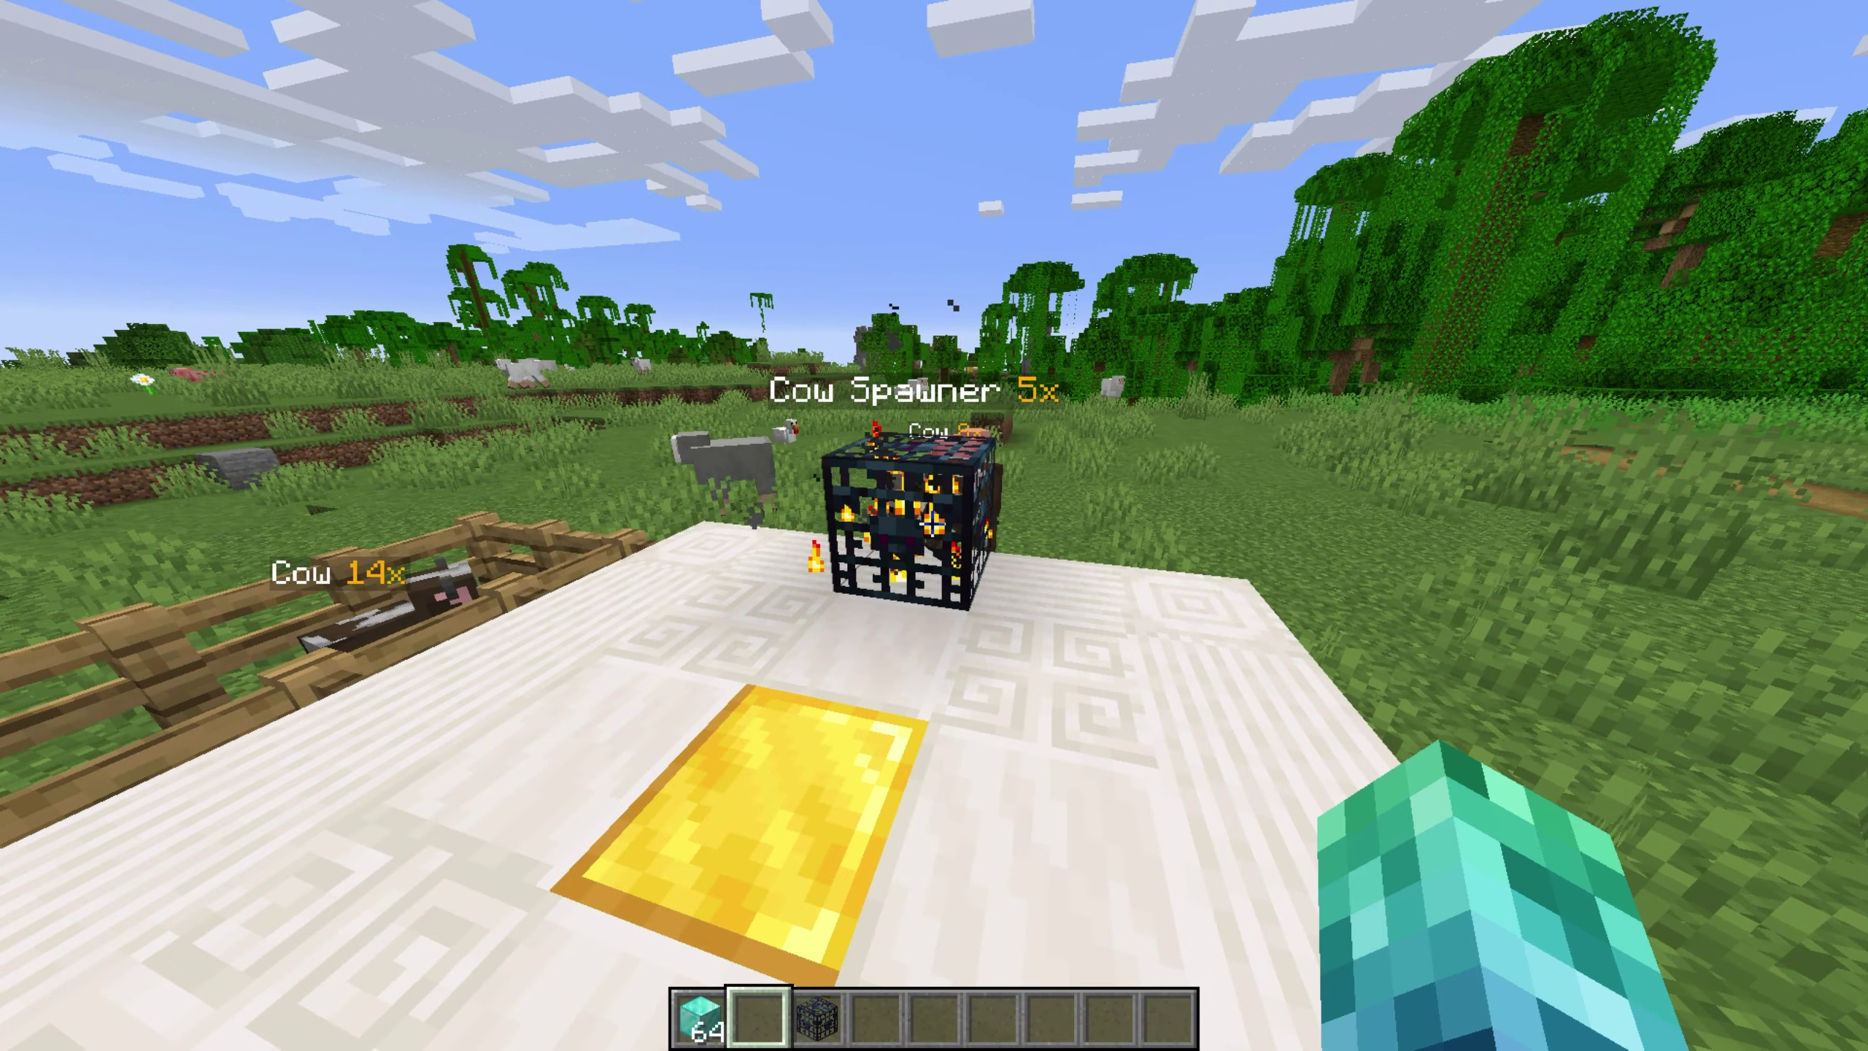
pyautogui.press('3')
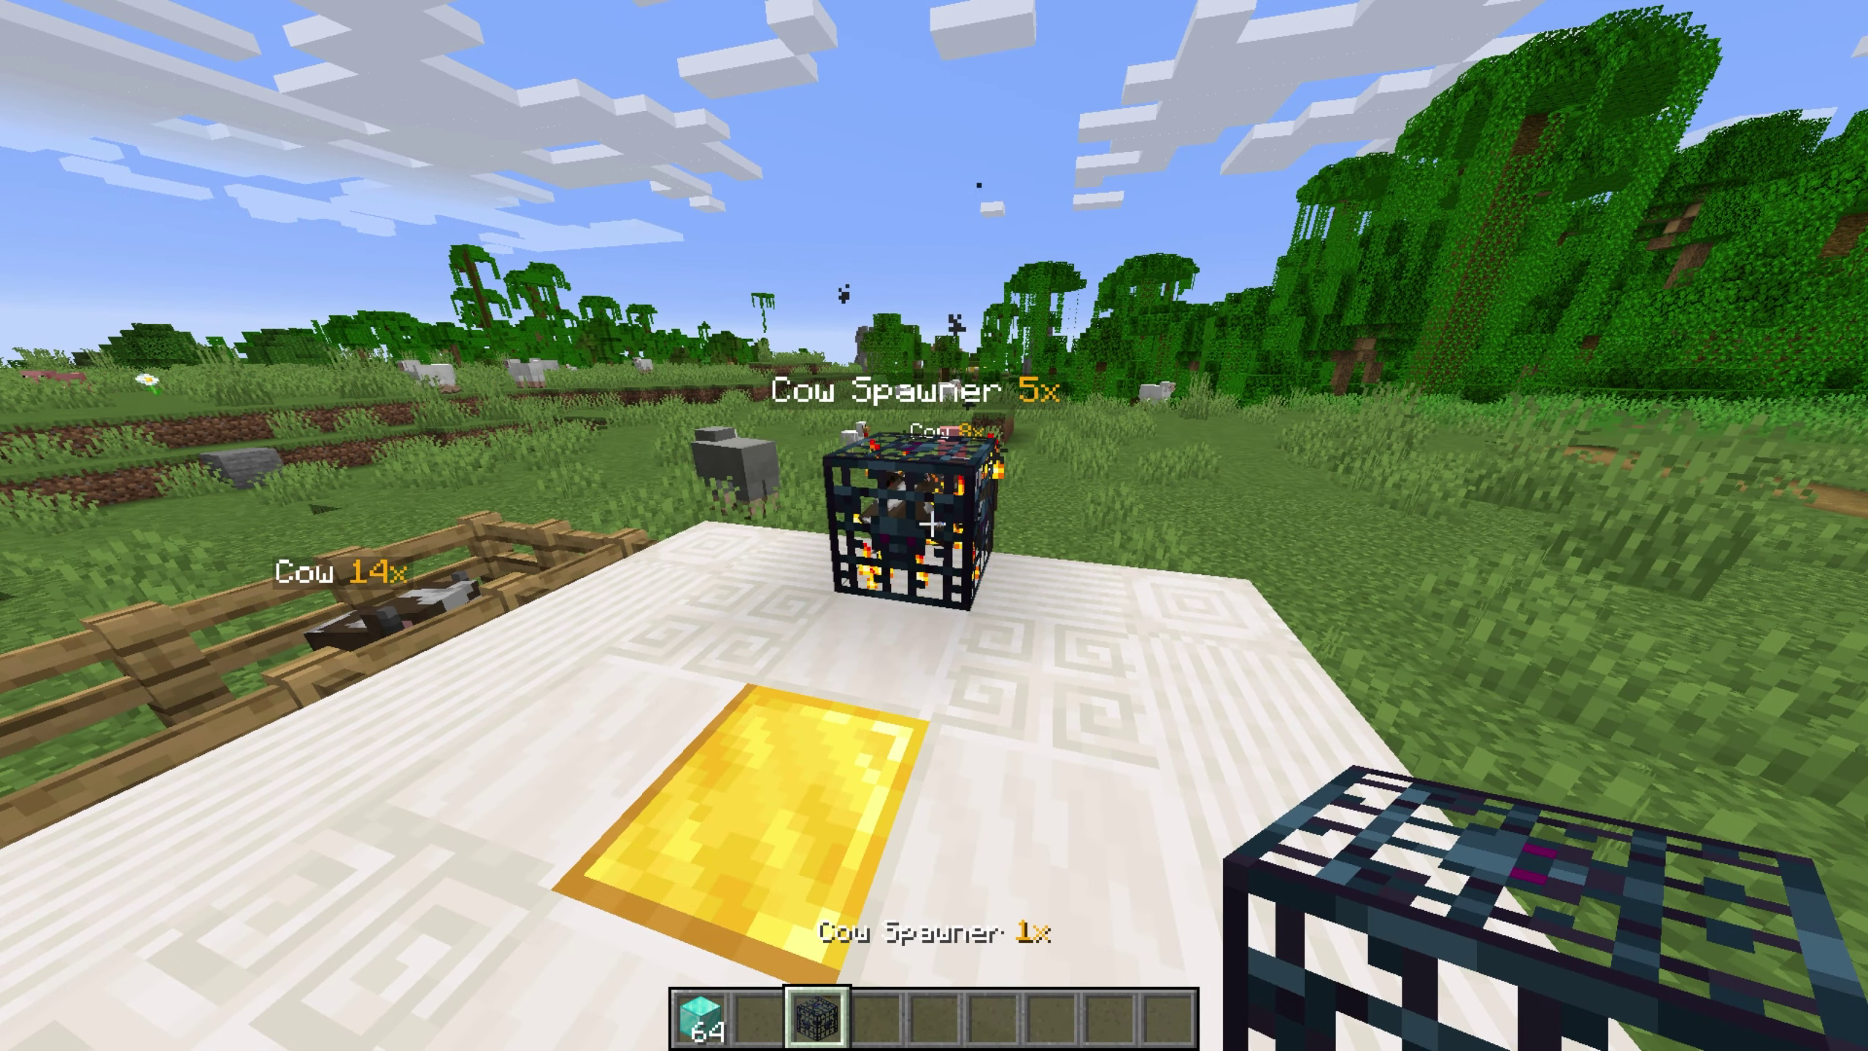
pyautogui.press('a')
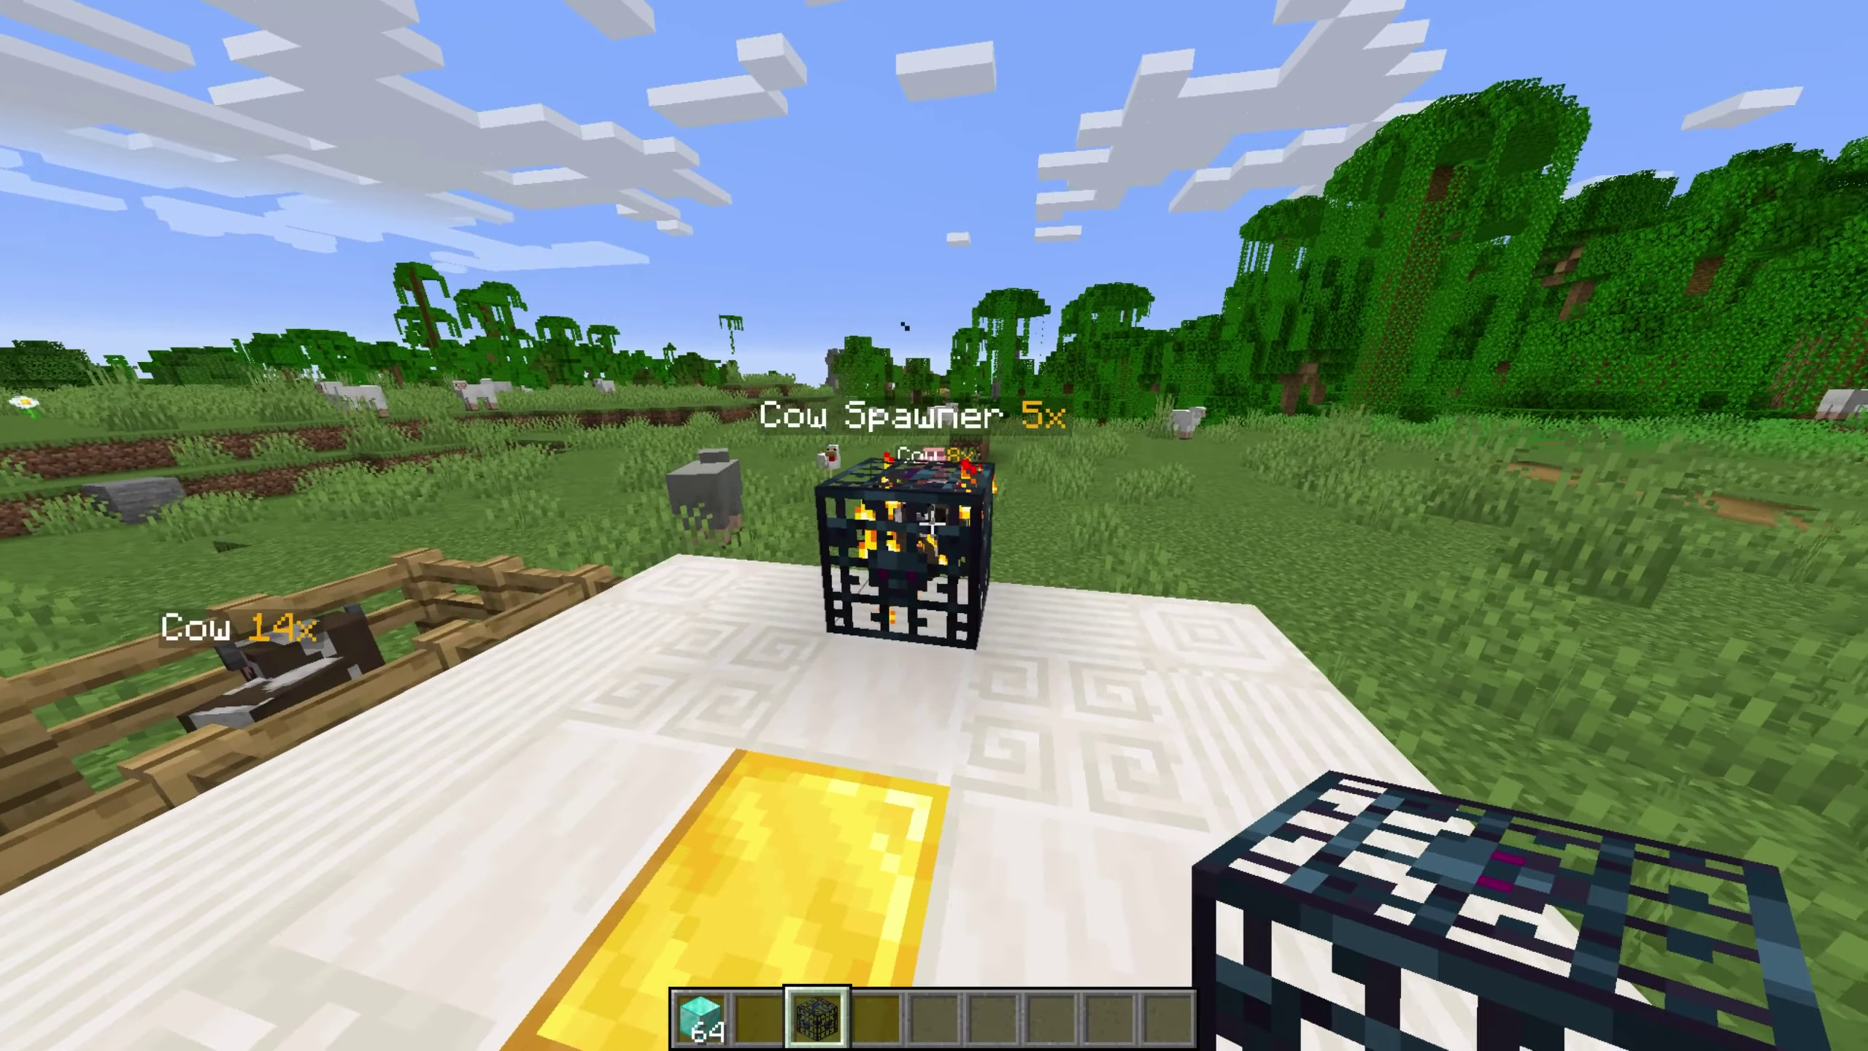
pyautogui.press('a')
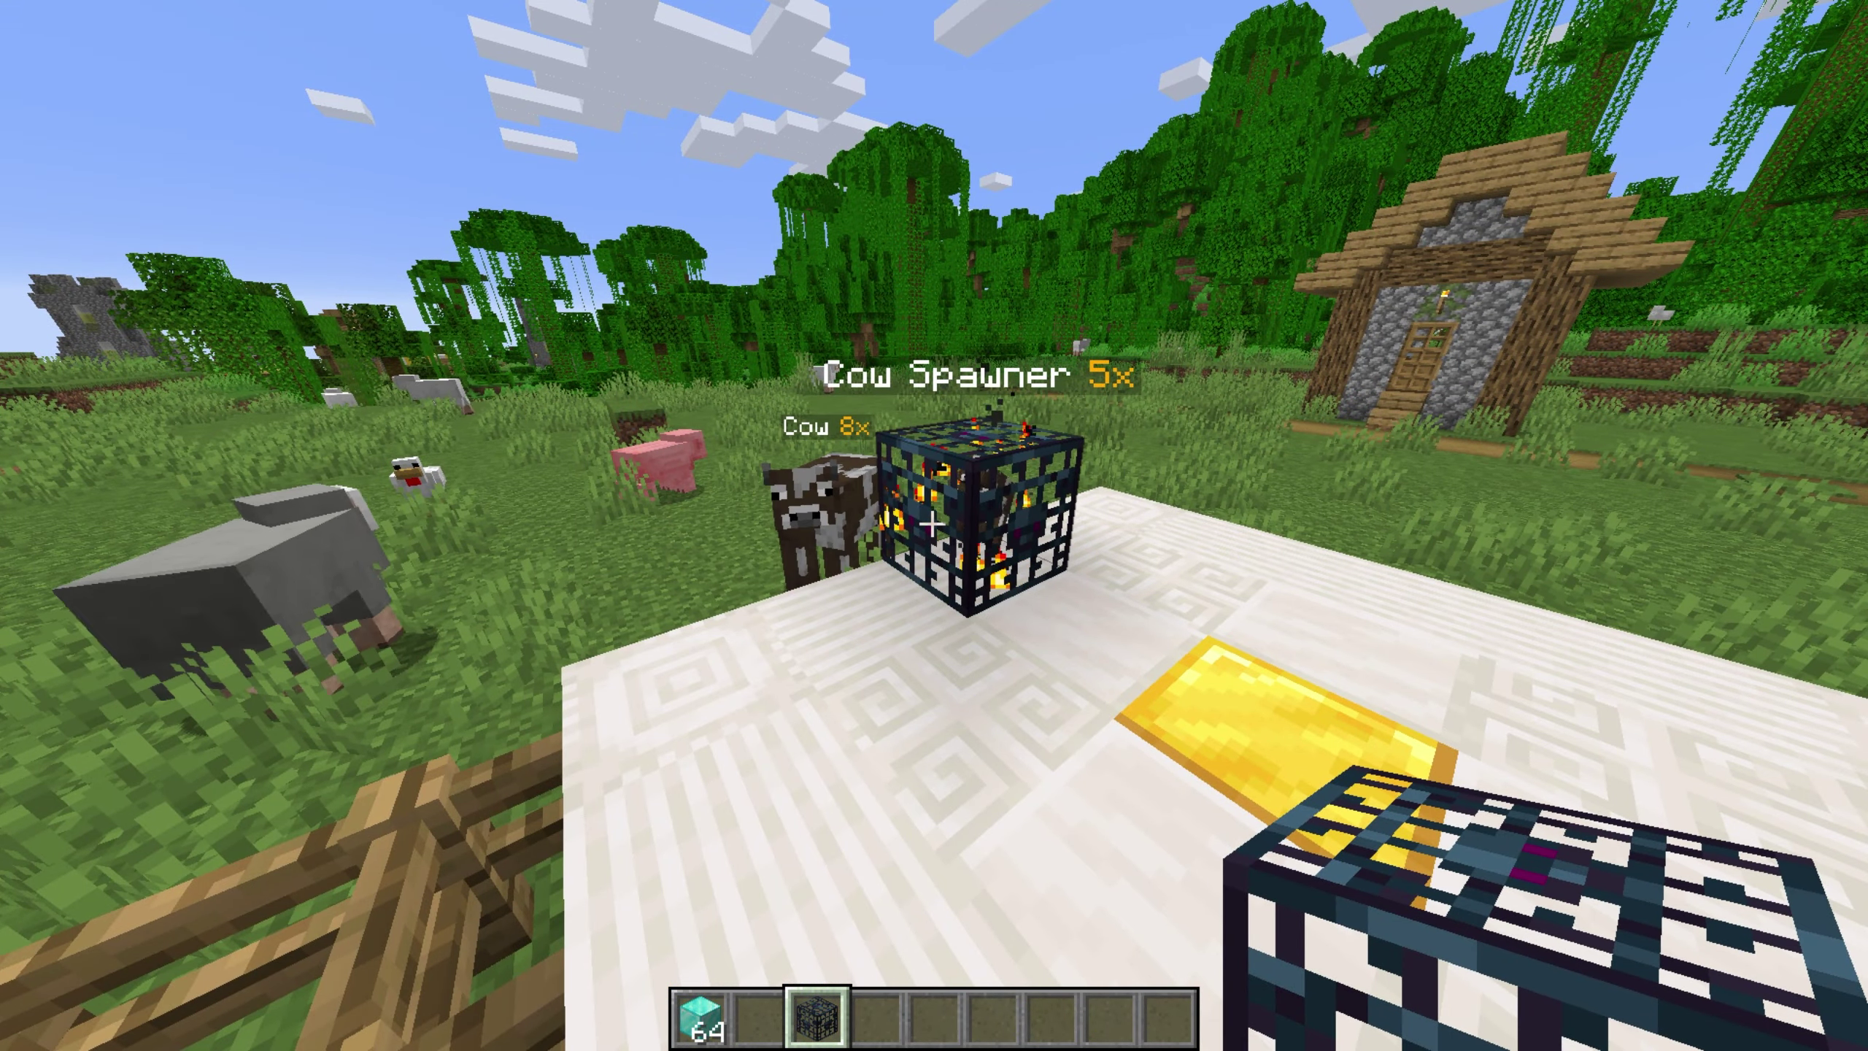
# Step: Take a Diamond Pickaxe from the creative inventory and mine the spawner stack
pyautogui.press('2')
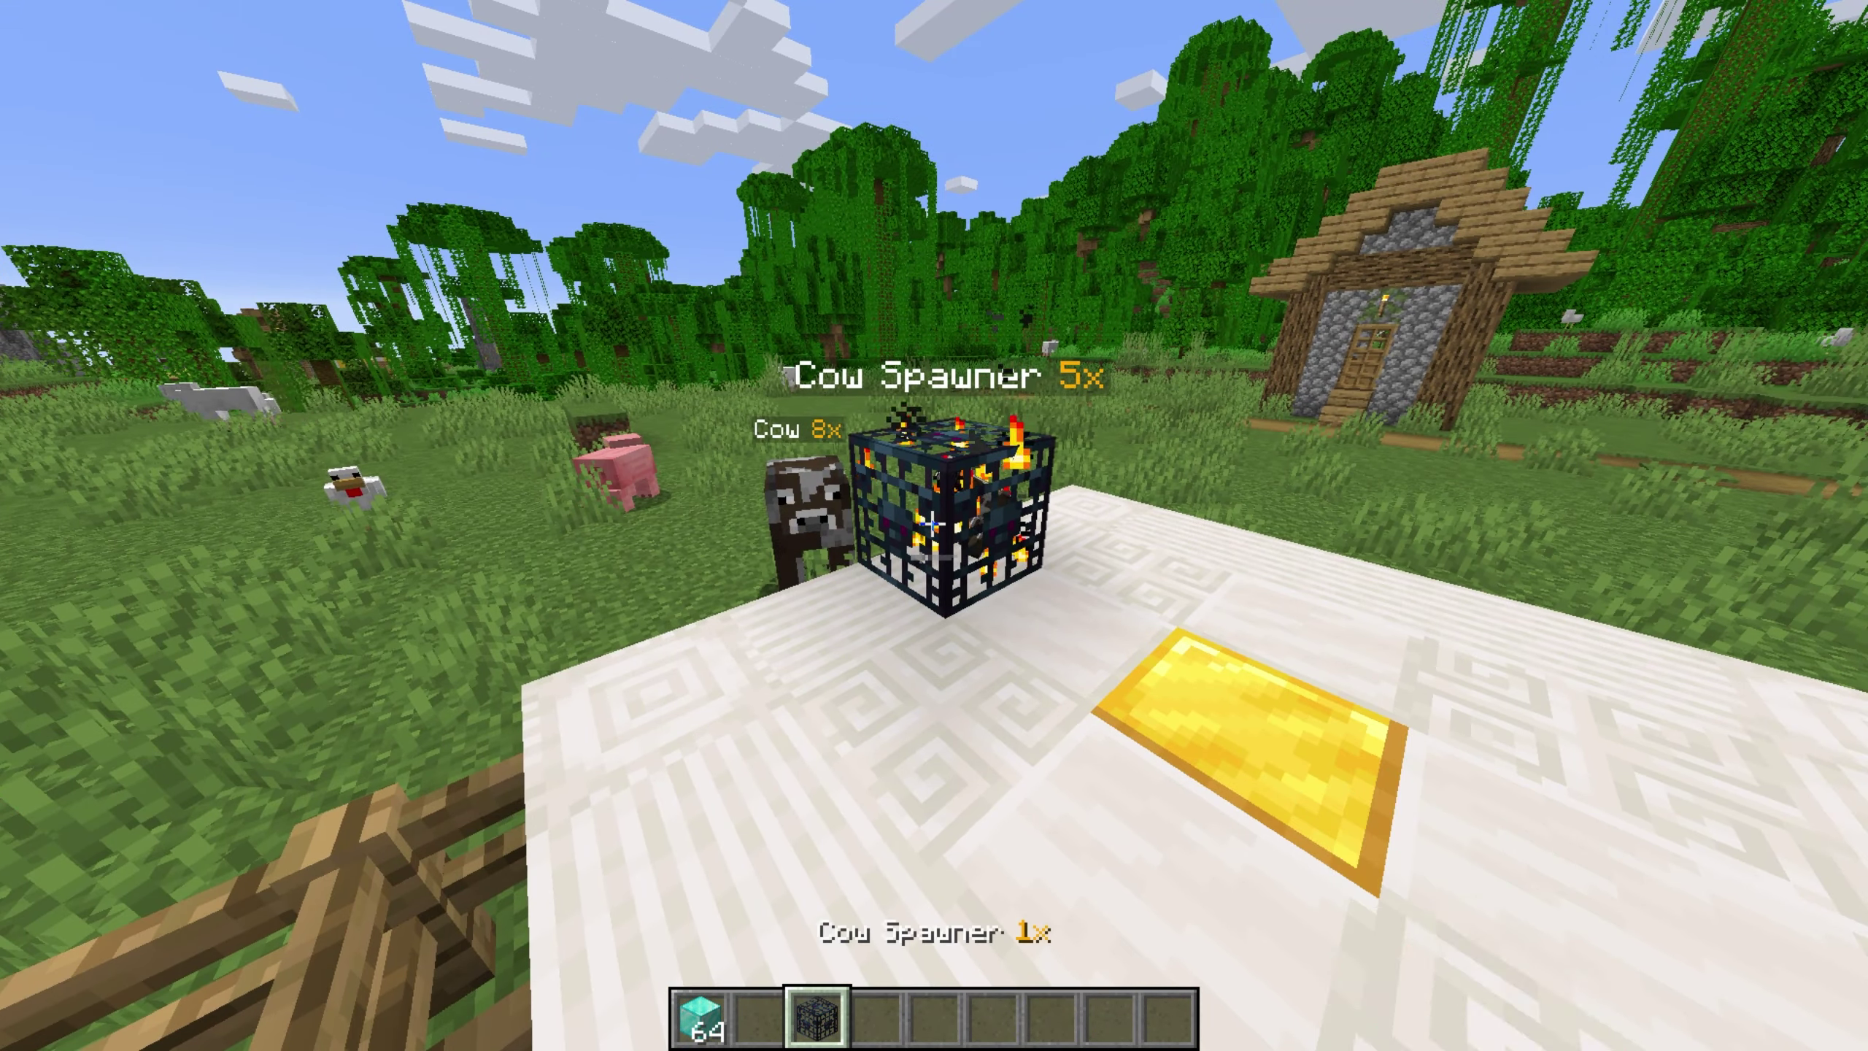
pyautogui.press('e')
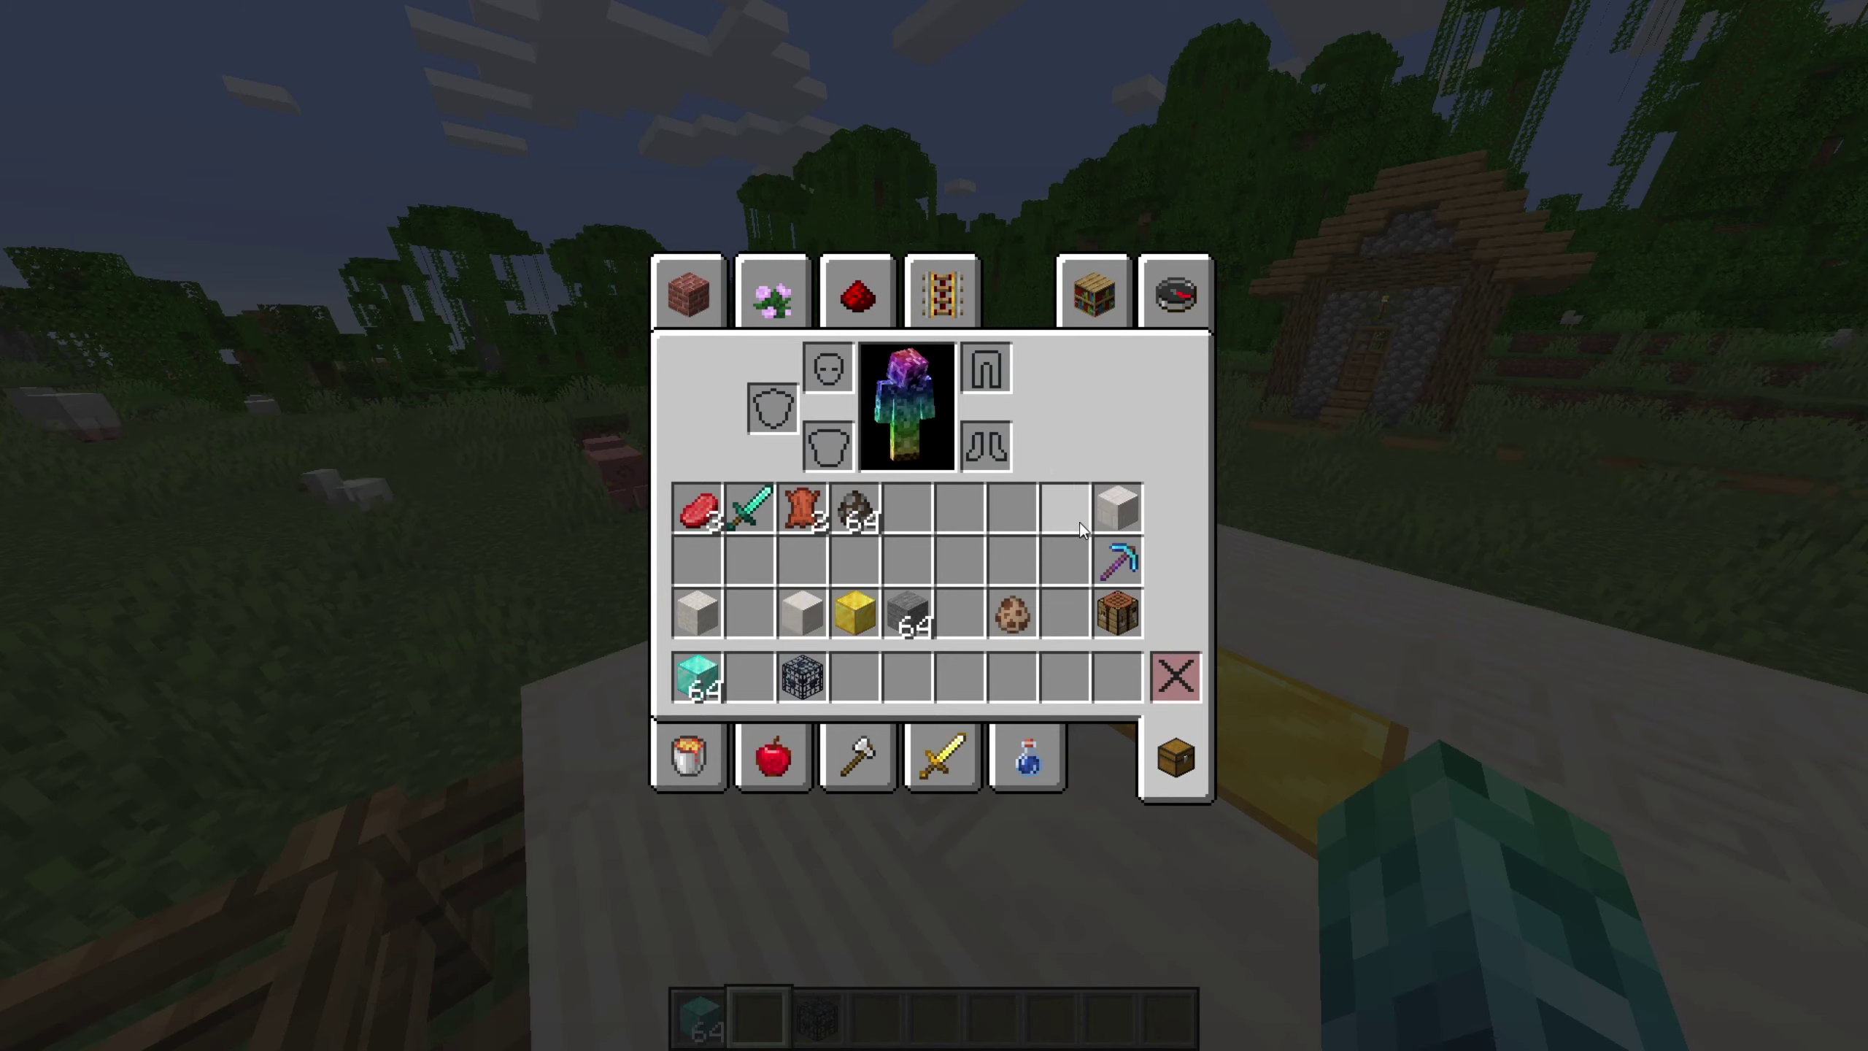
pyautogui.press('e')
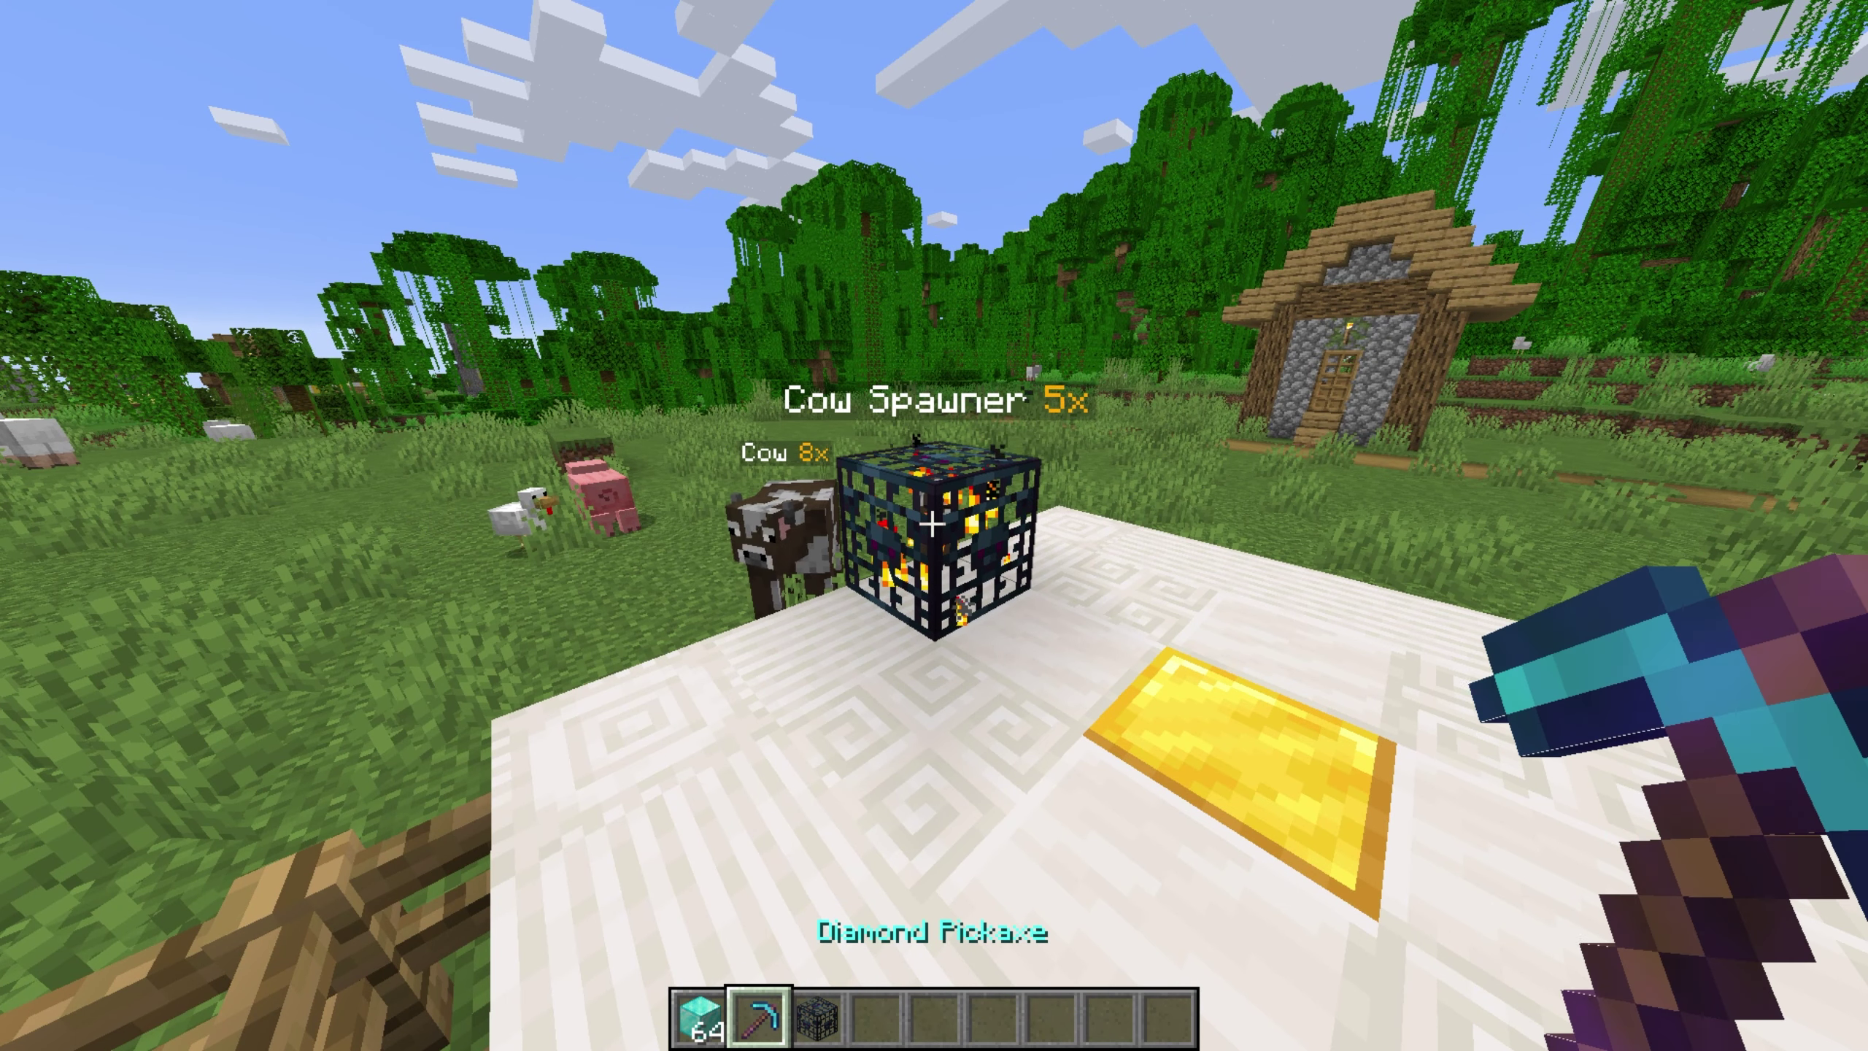
pyautogui.click(931, 524)
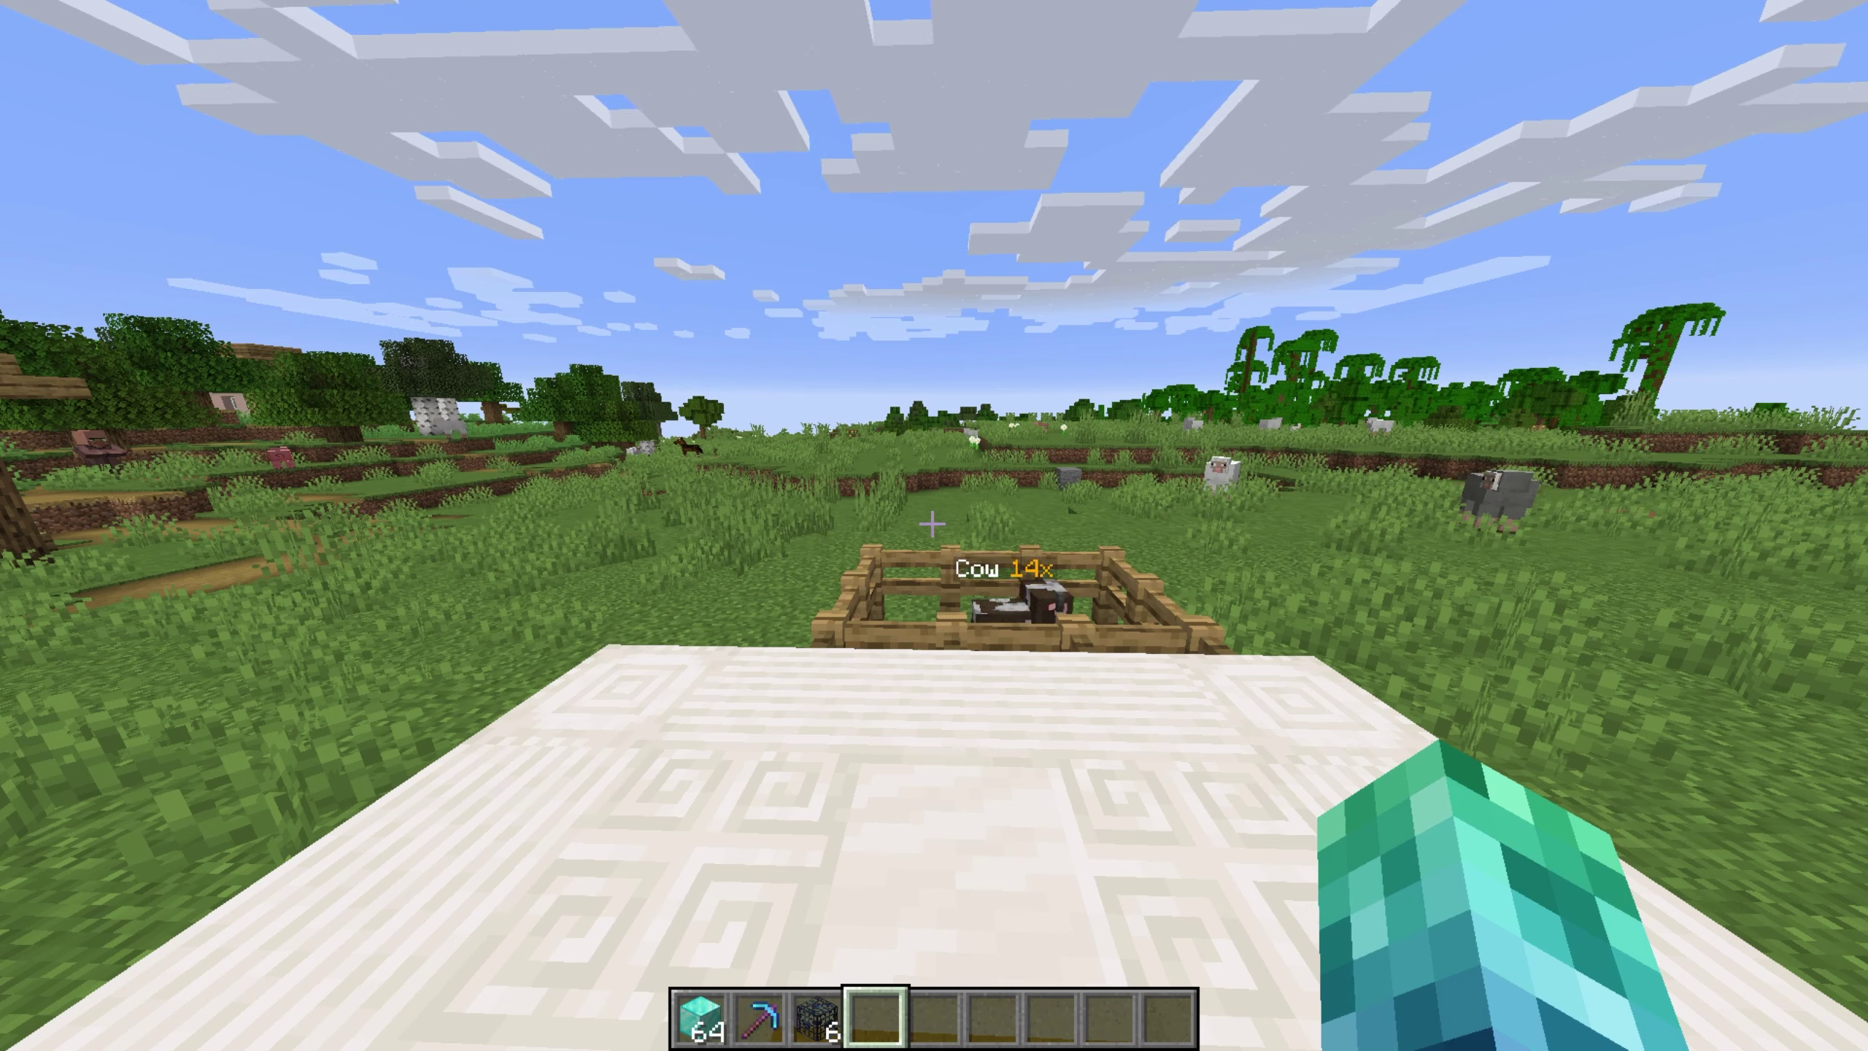
pyautogui.write('/us lo')
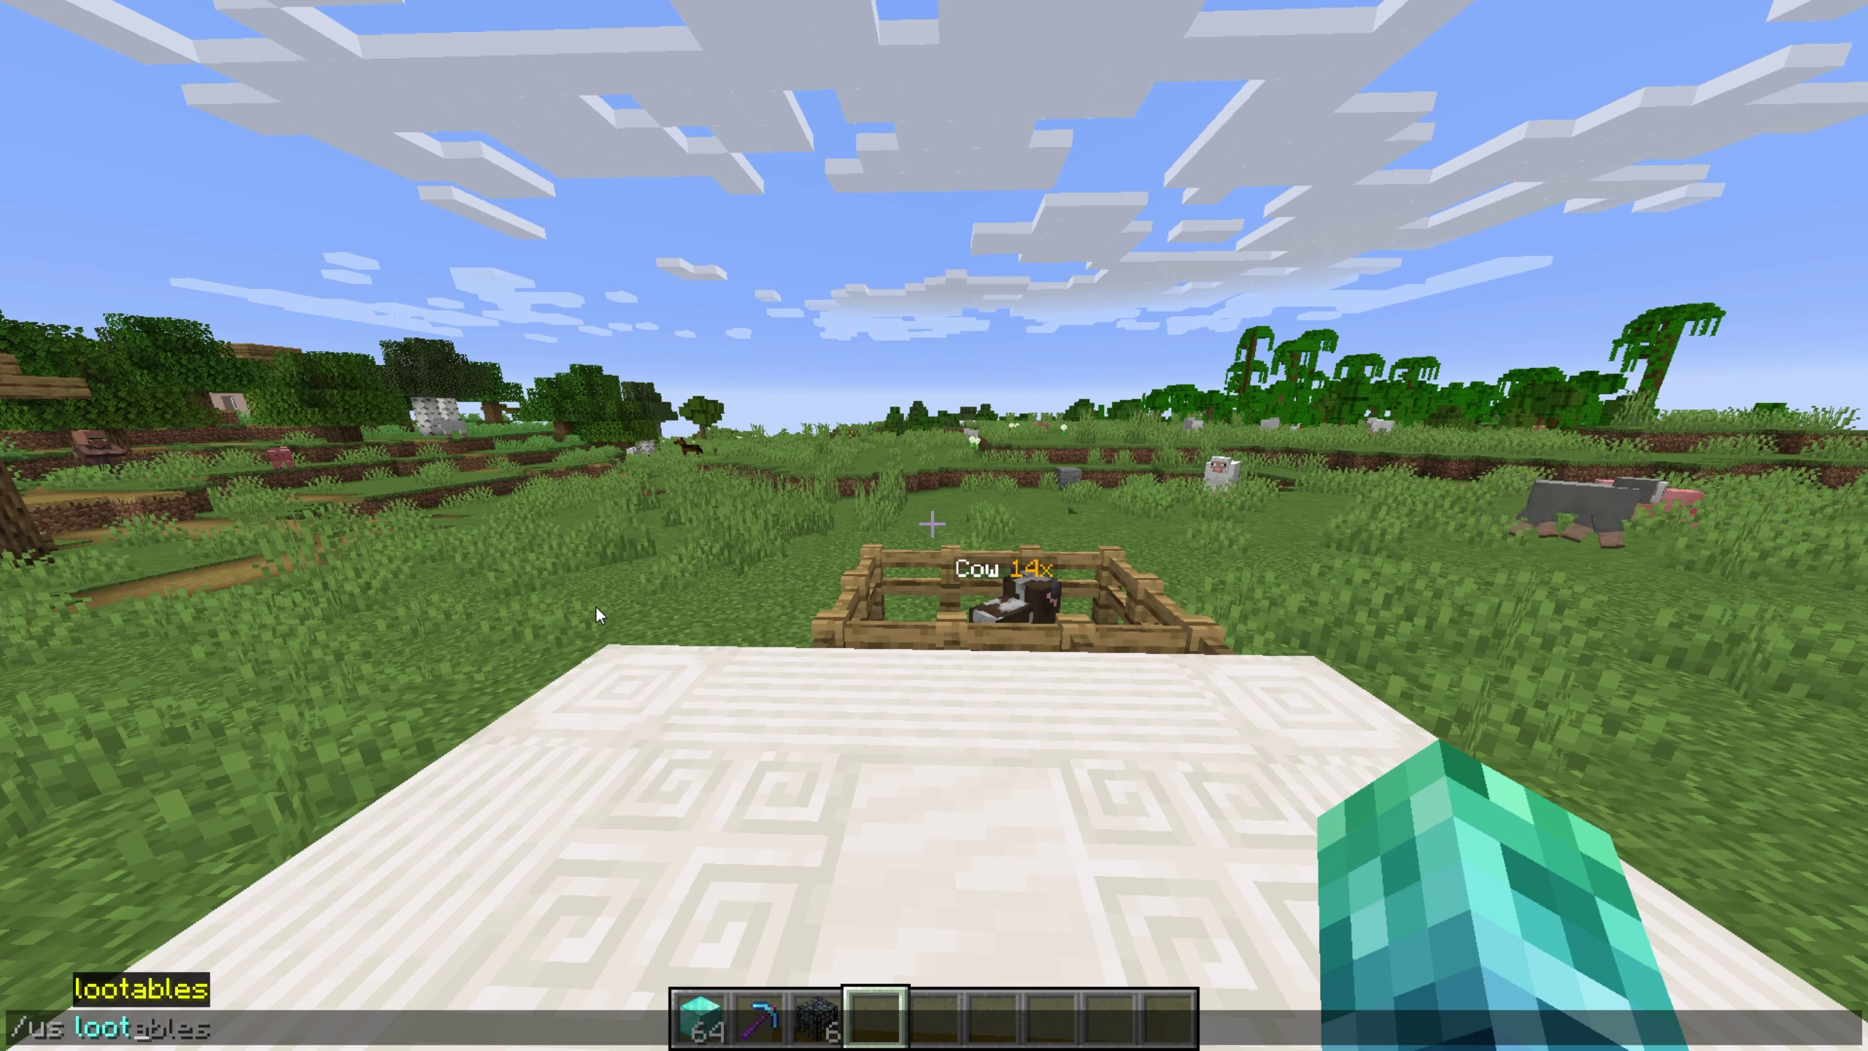
pyautogui.write('ot')
pyautogui.press('Tab')
pyautogui.press('Return')
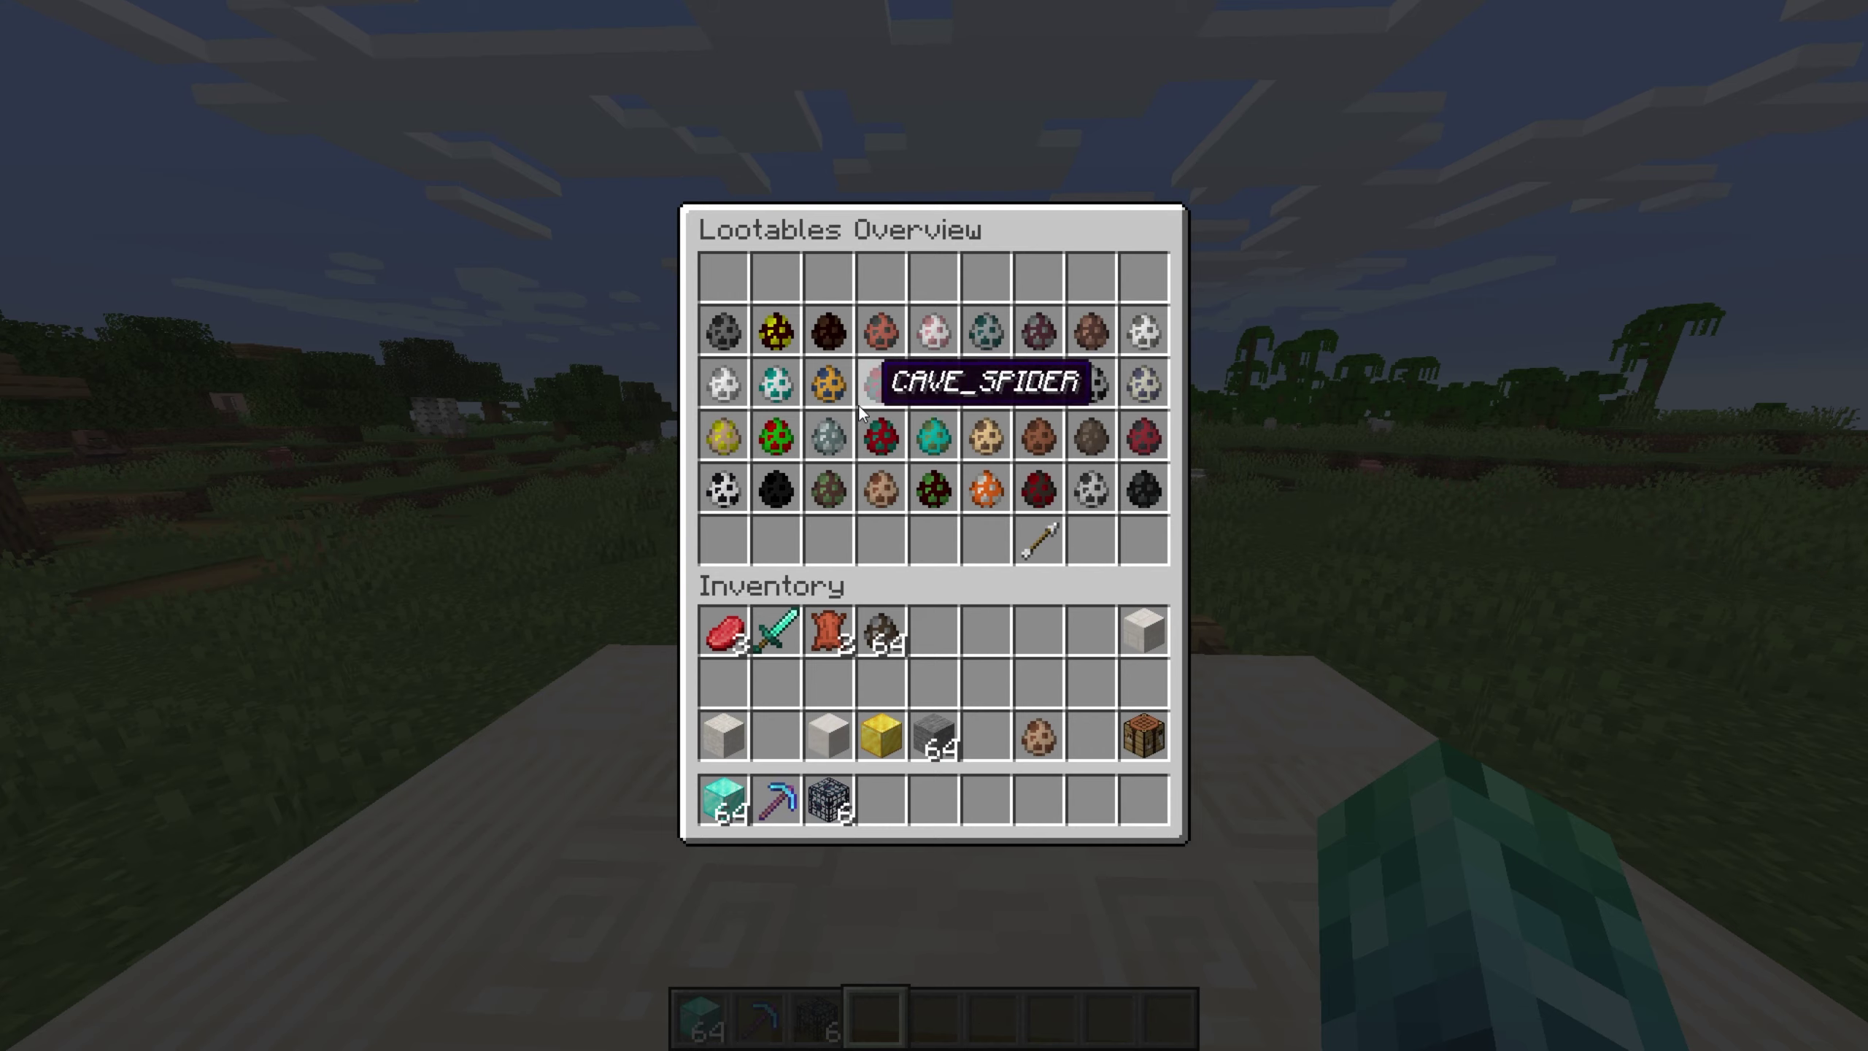
pyautogui.click(873, 505)
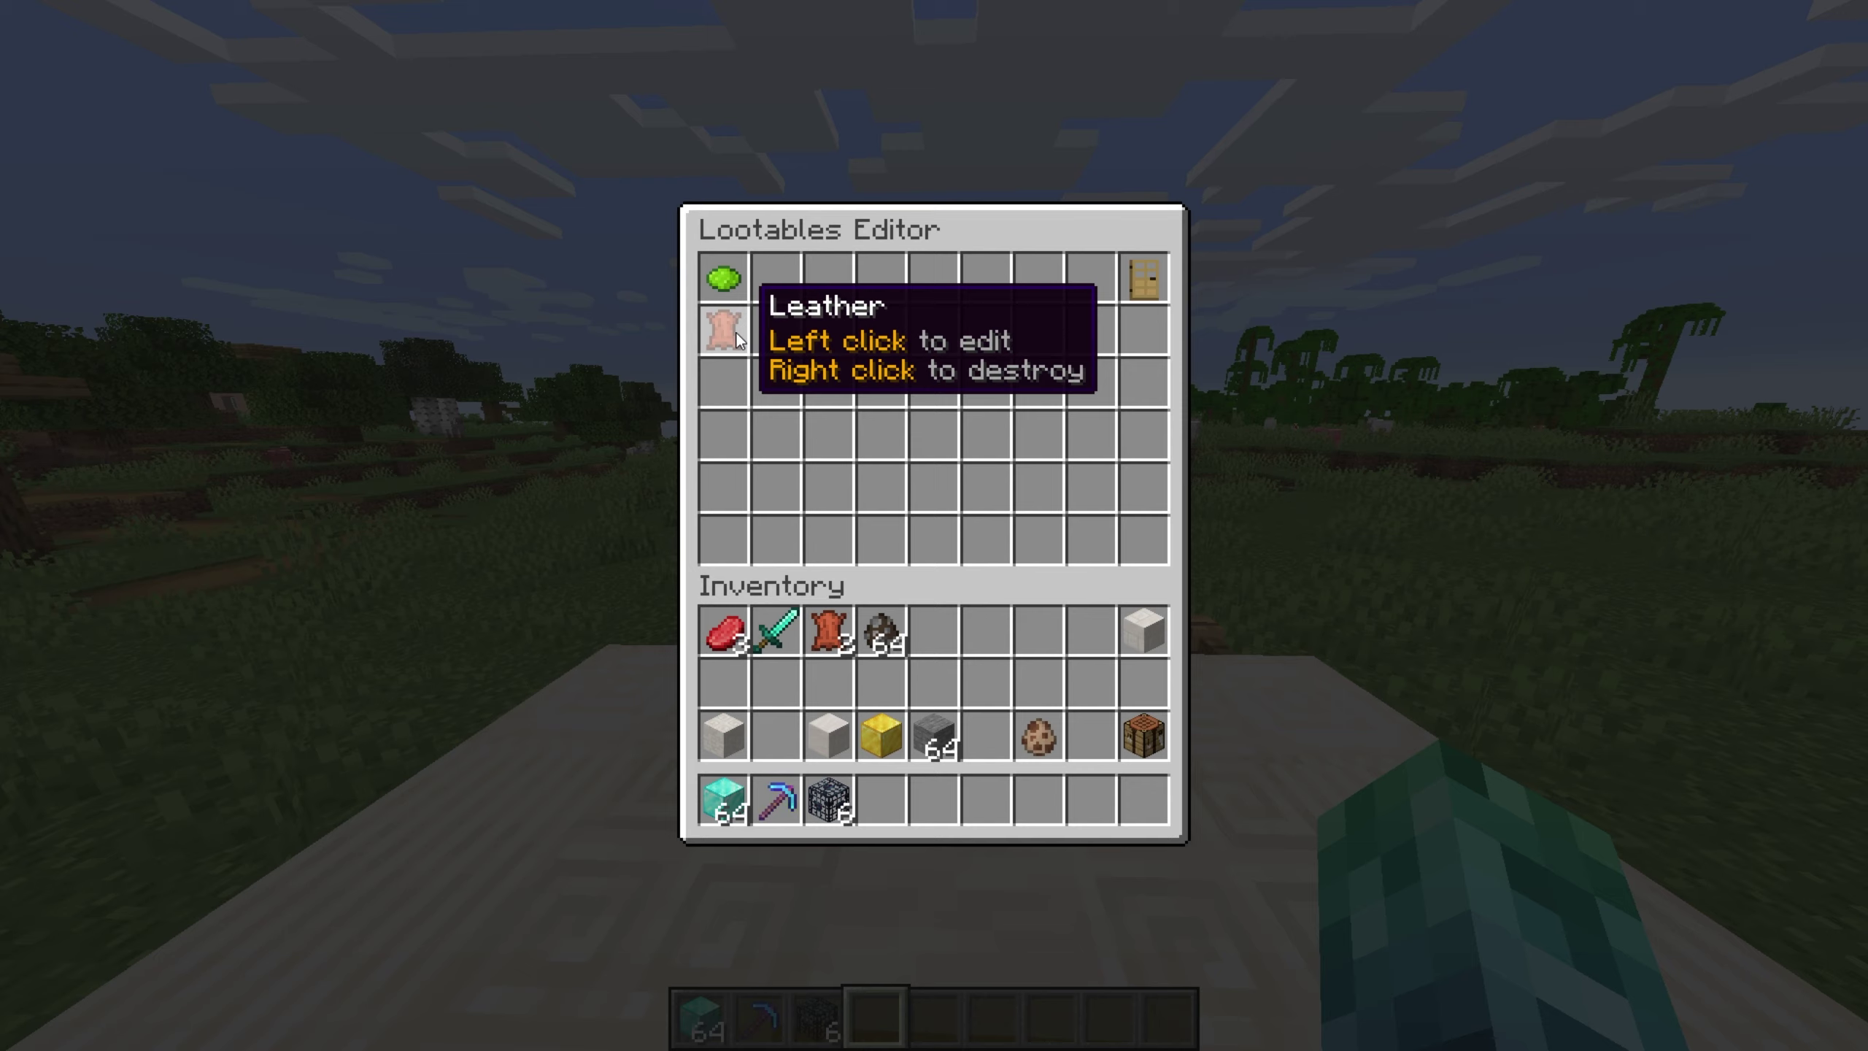
pyautogui.click(732, 289)
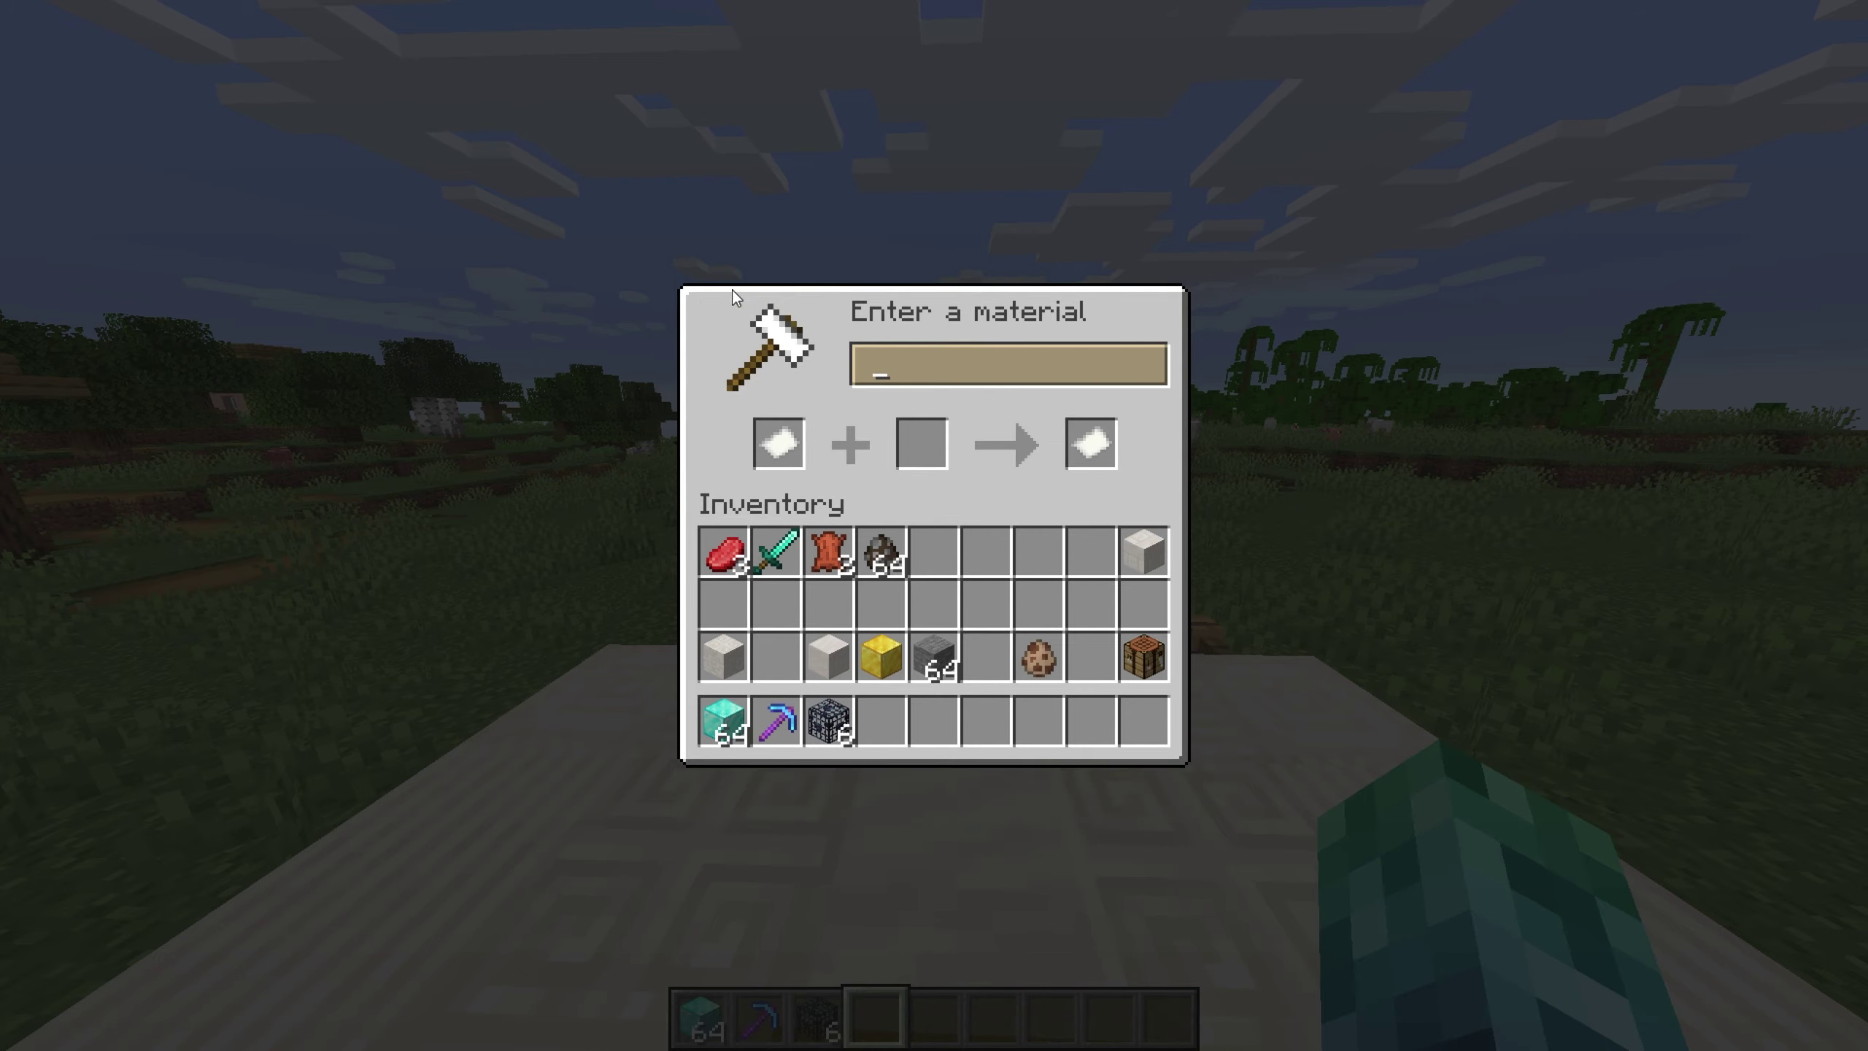
pyautogui.write('STONE')
pyautogui.click(1109, 448)
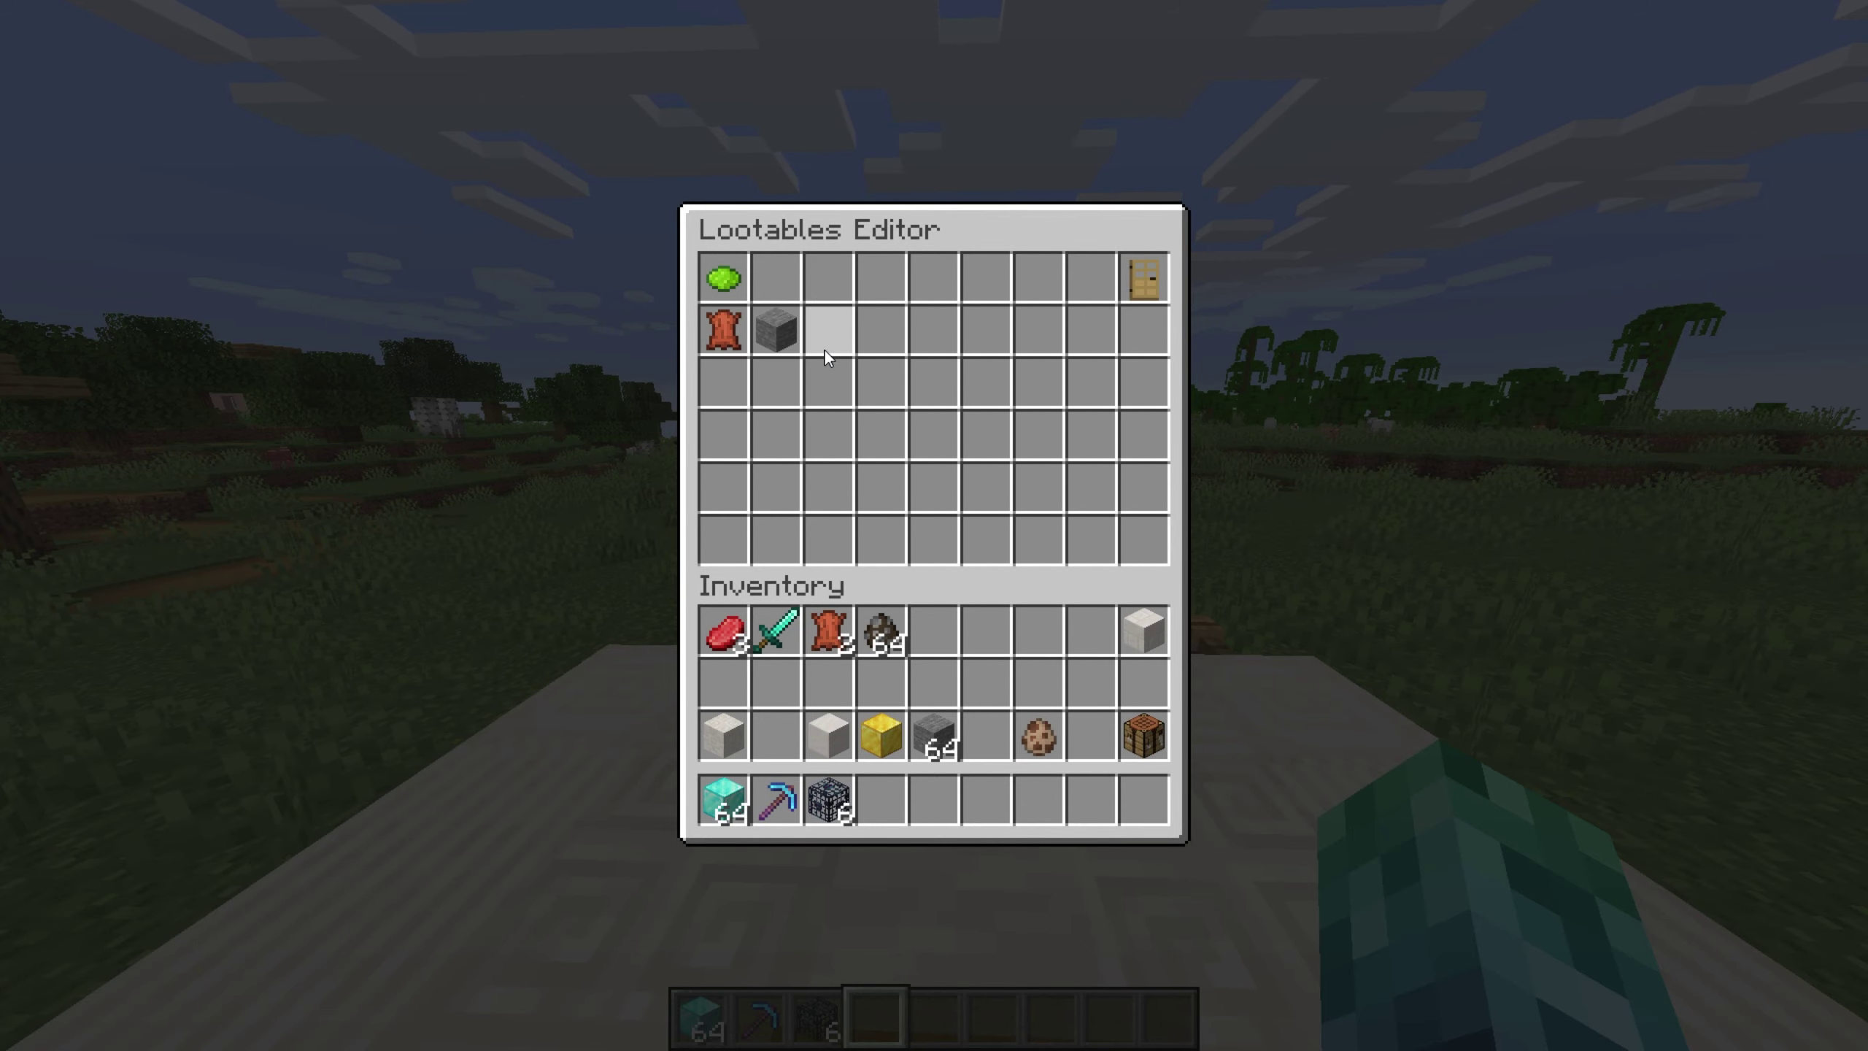
pyautogui.click(1139, 287)
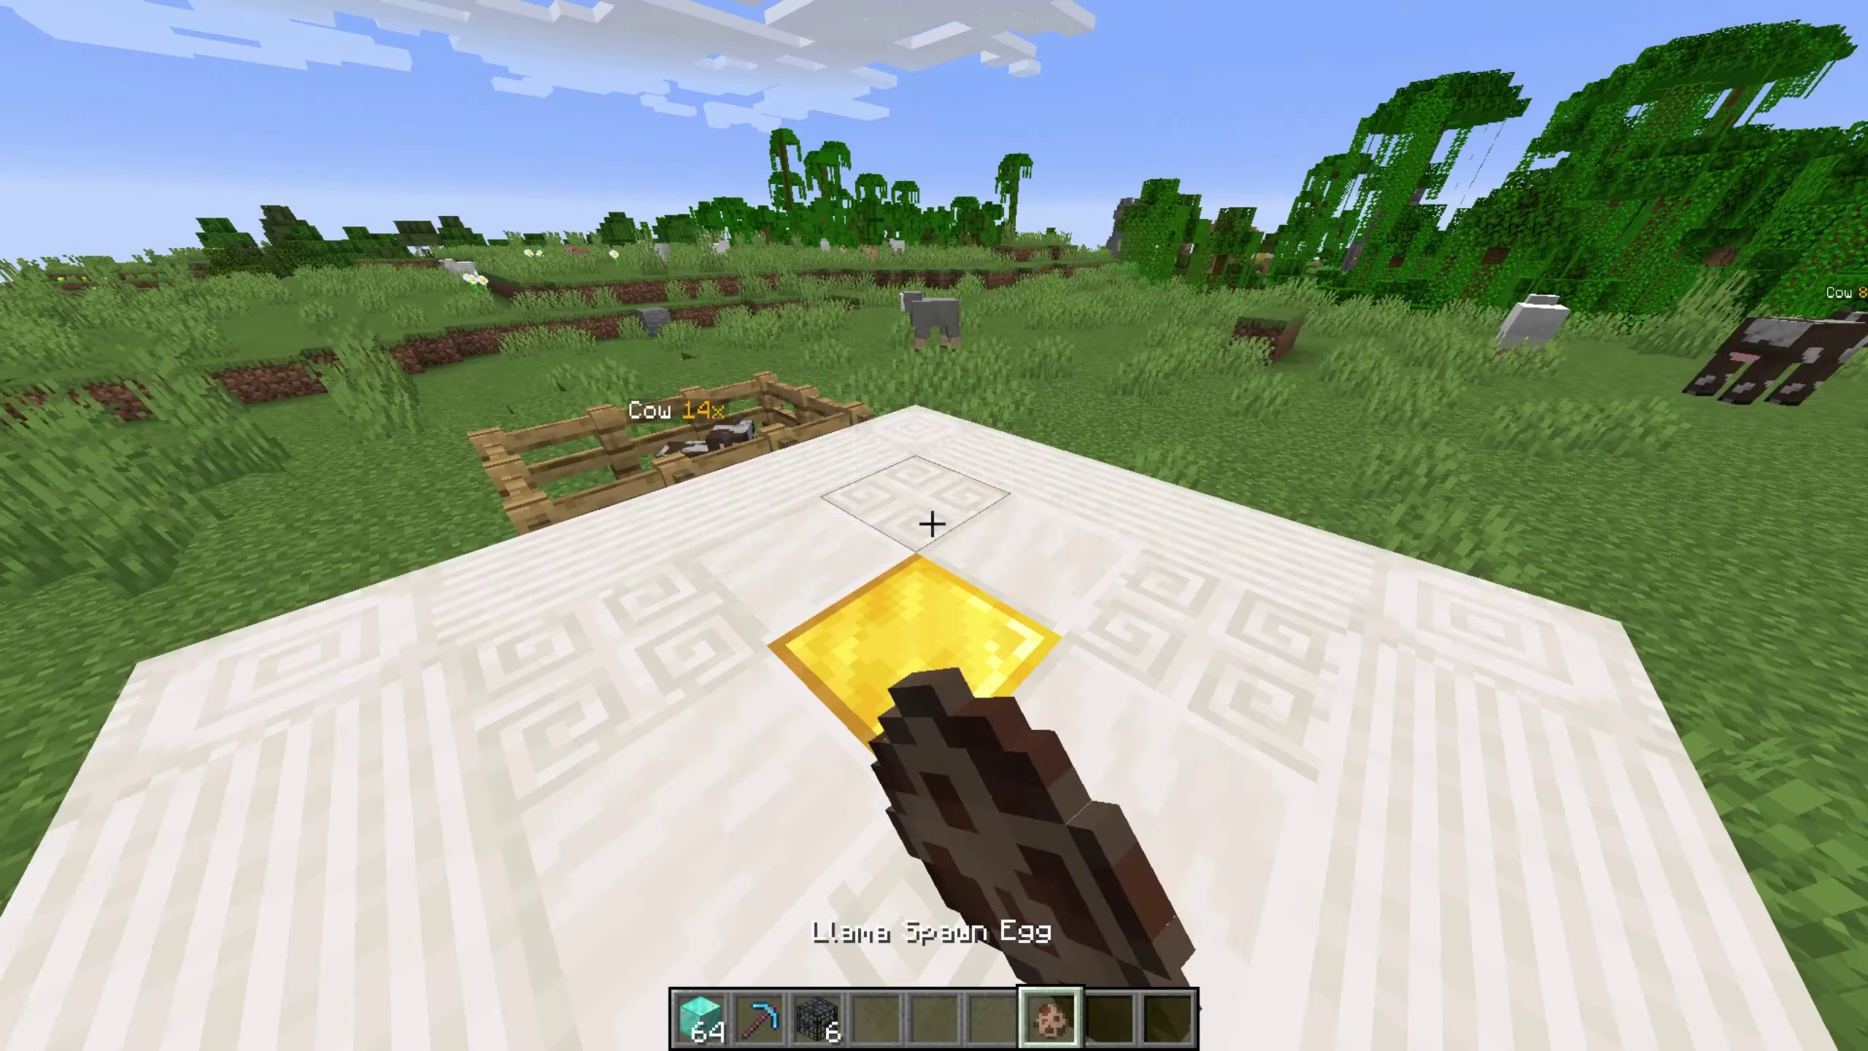
pyautogui.rightClick(933, 522)
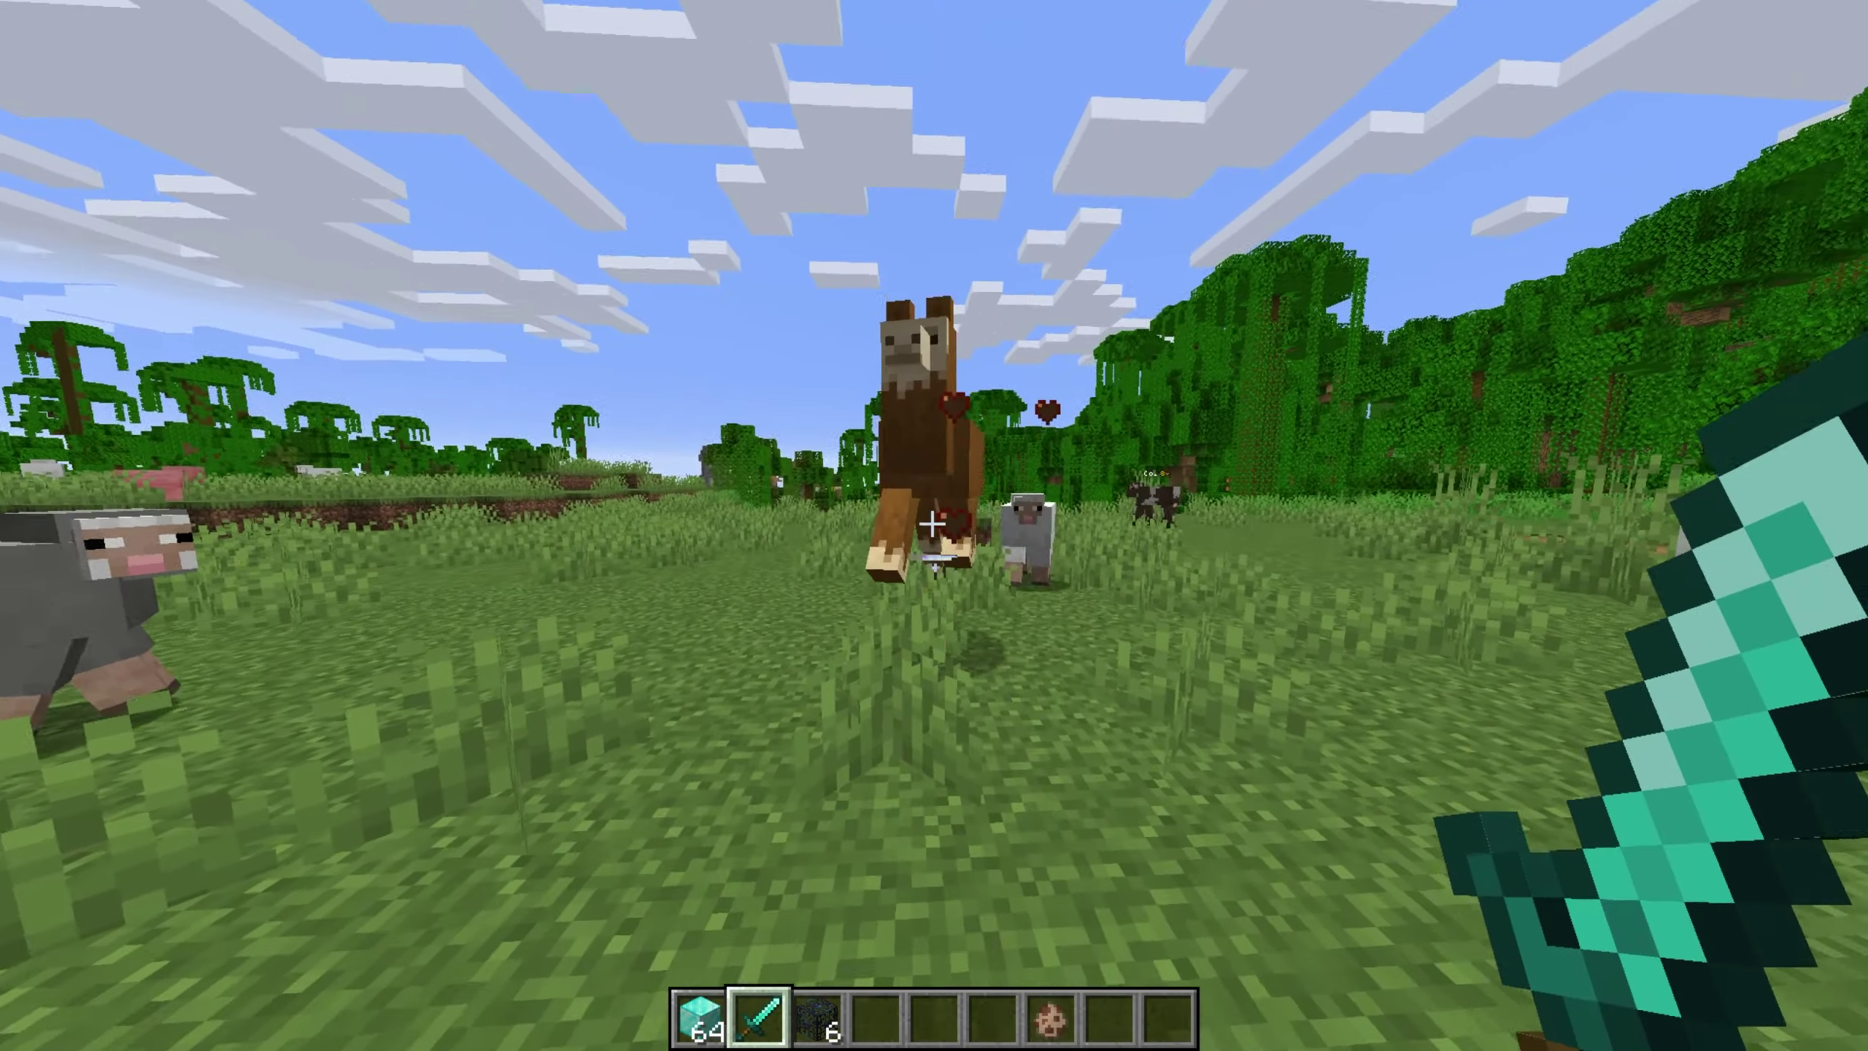
pyautogui.click(934, 522)
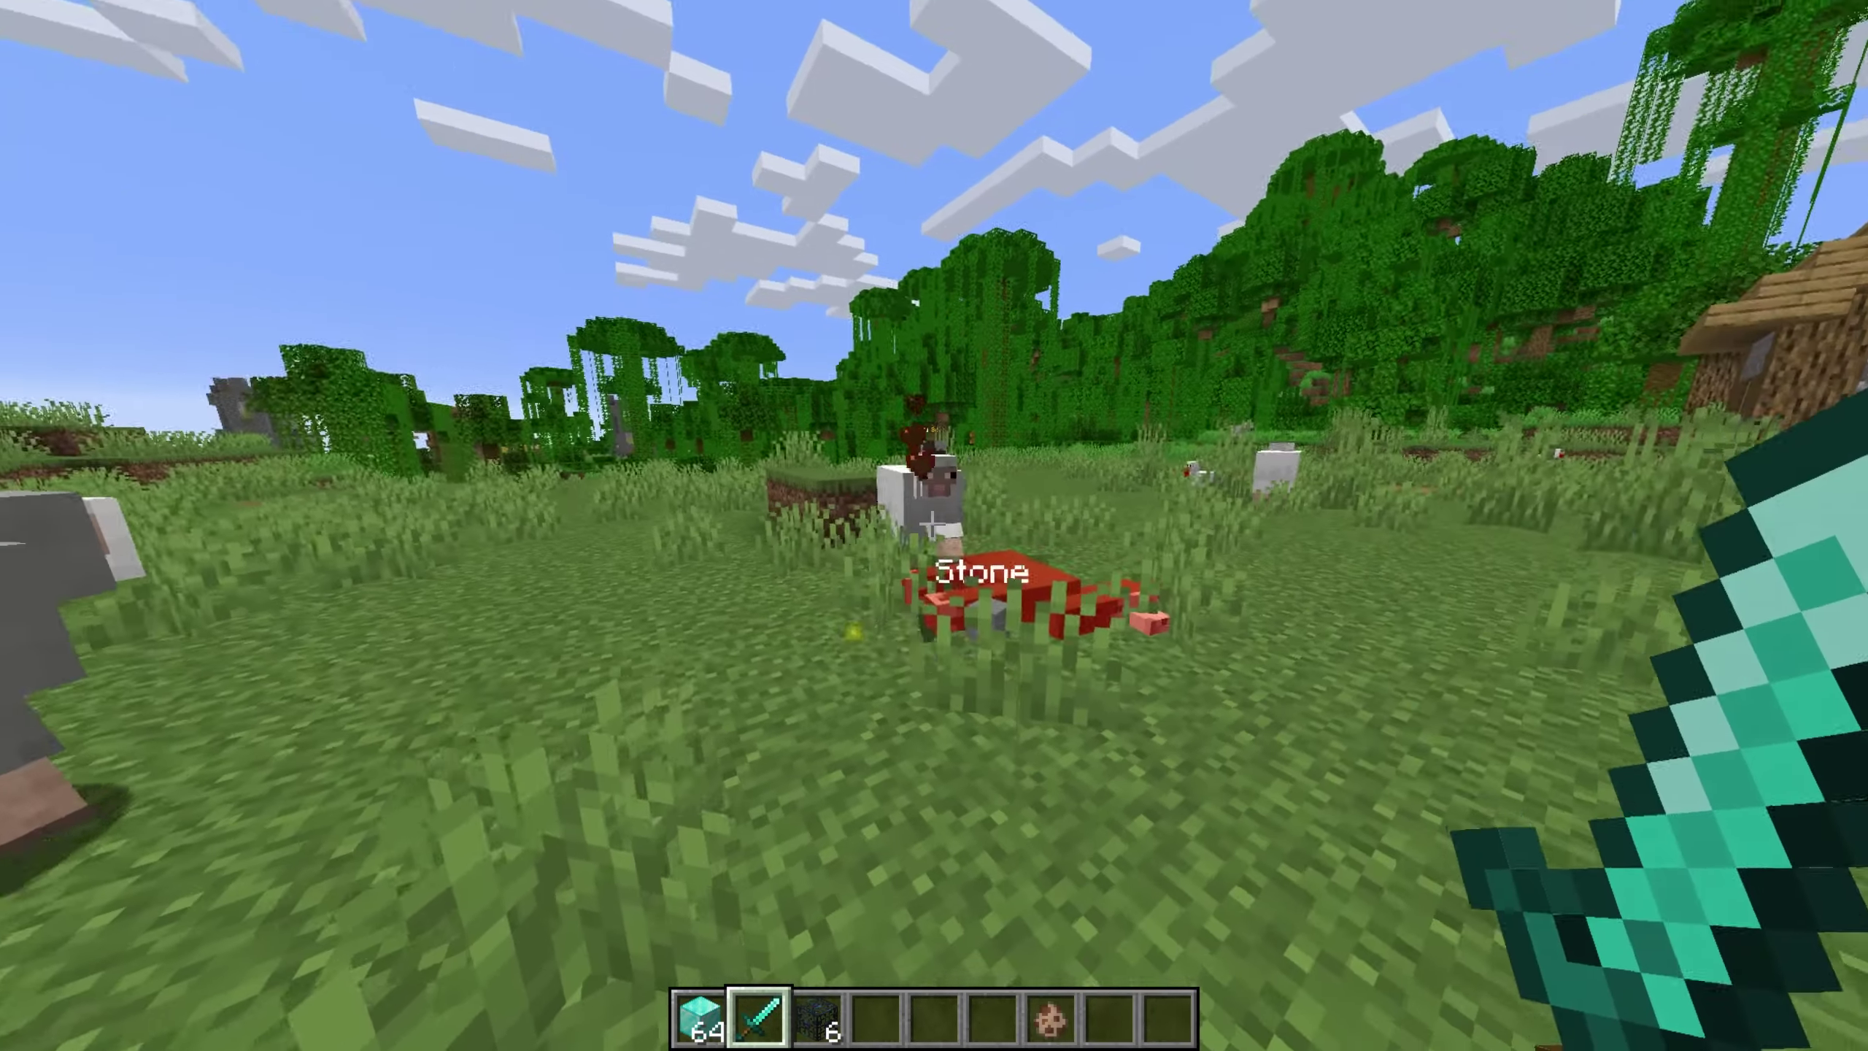
pyautogui.press('w')
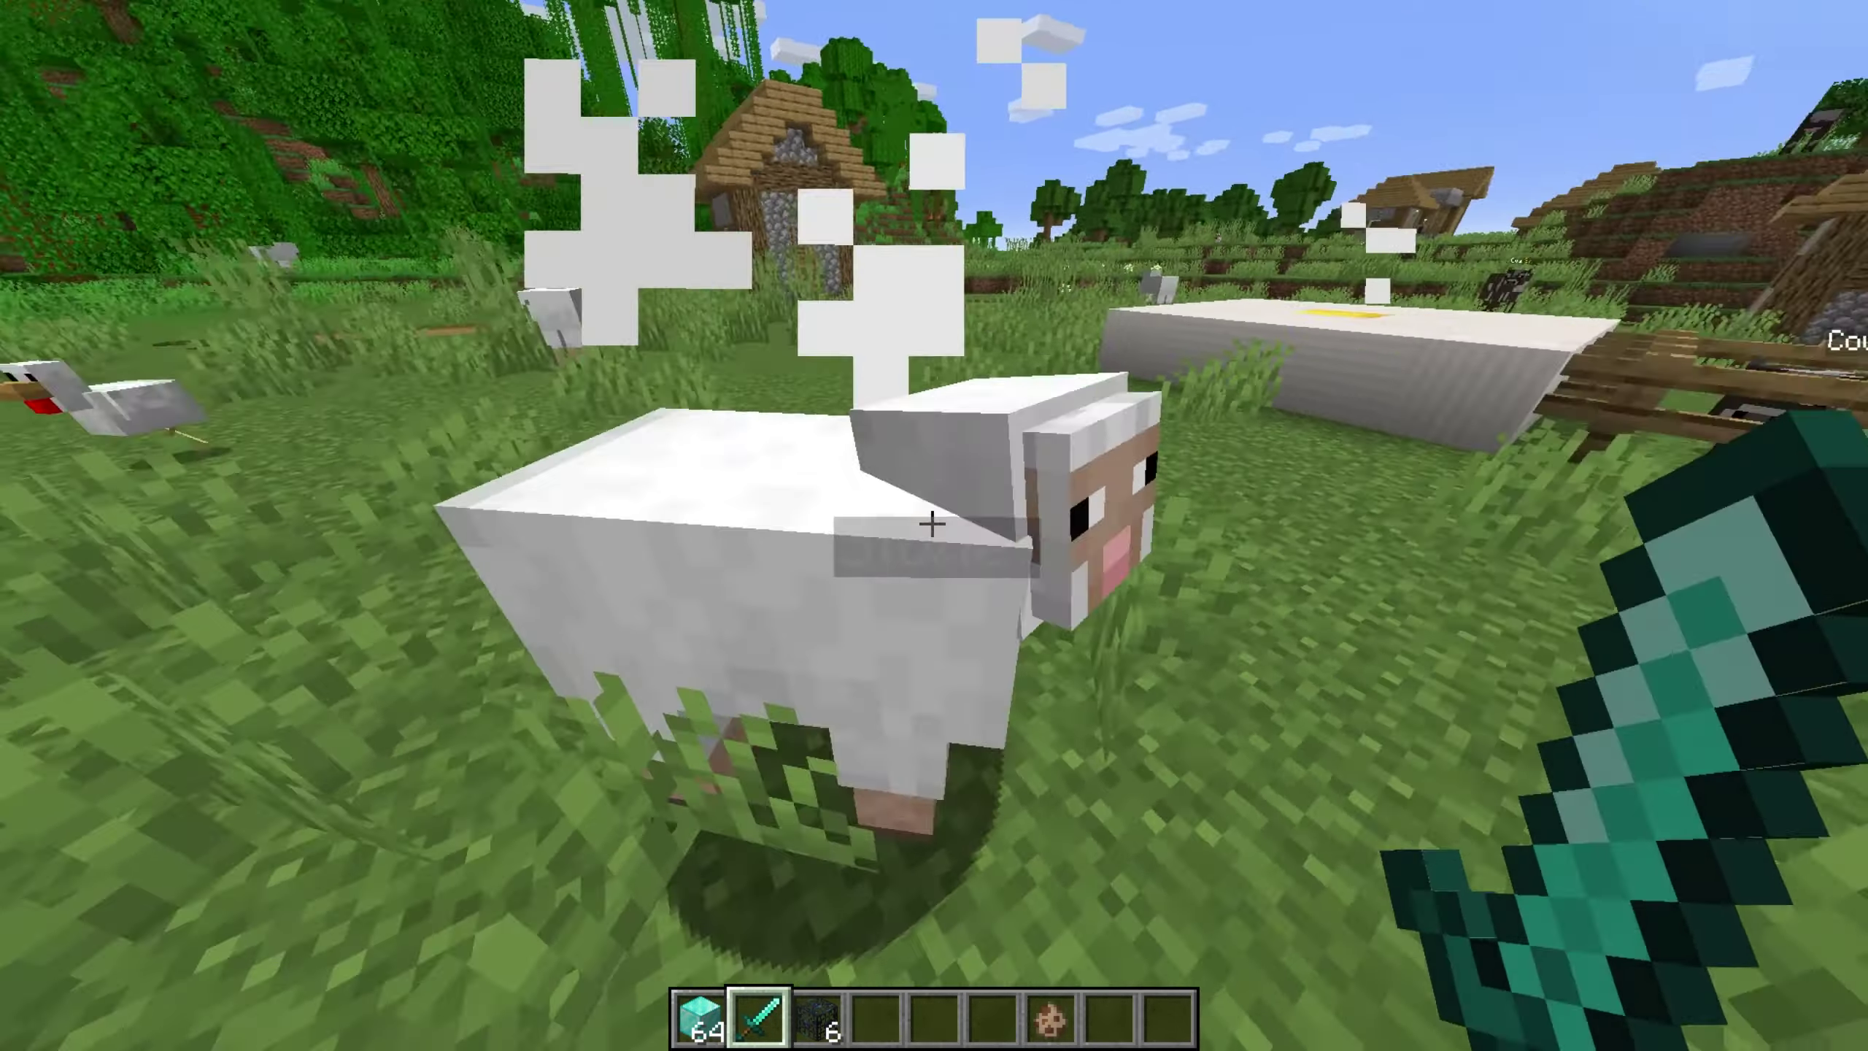
pyautogui.press('5')
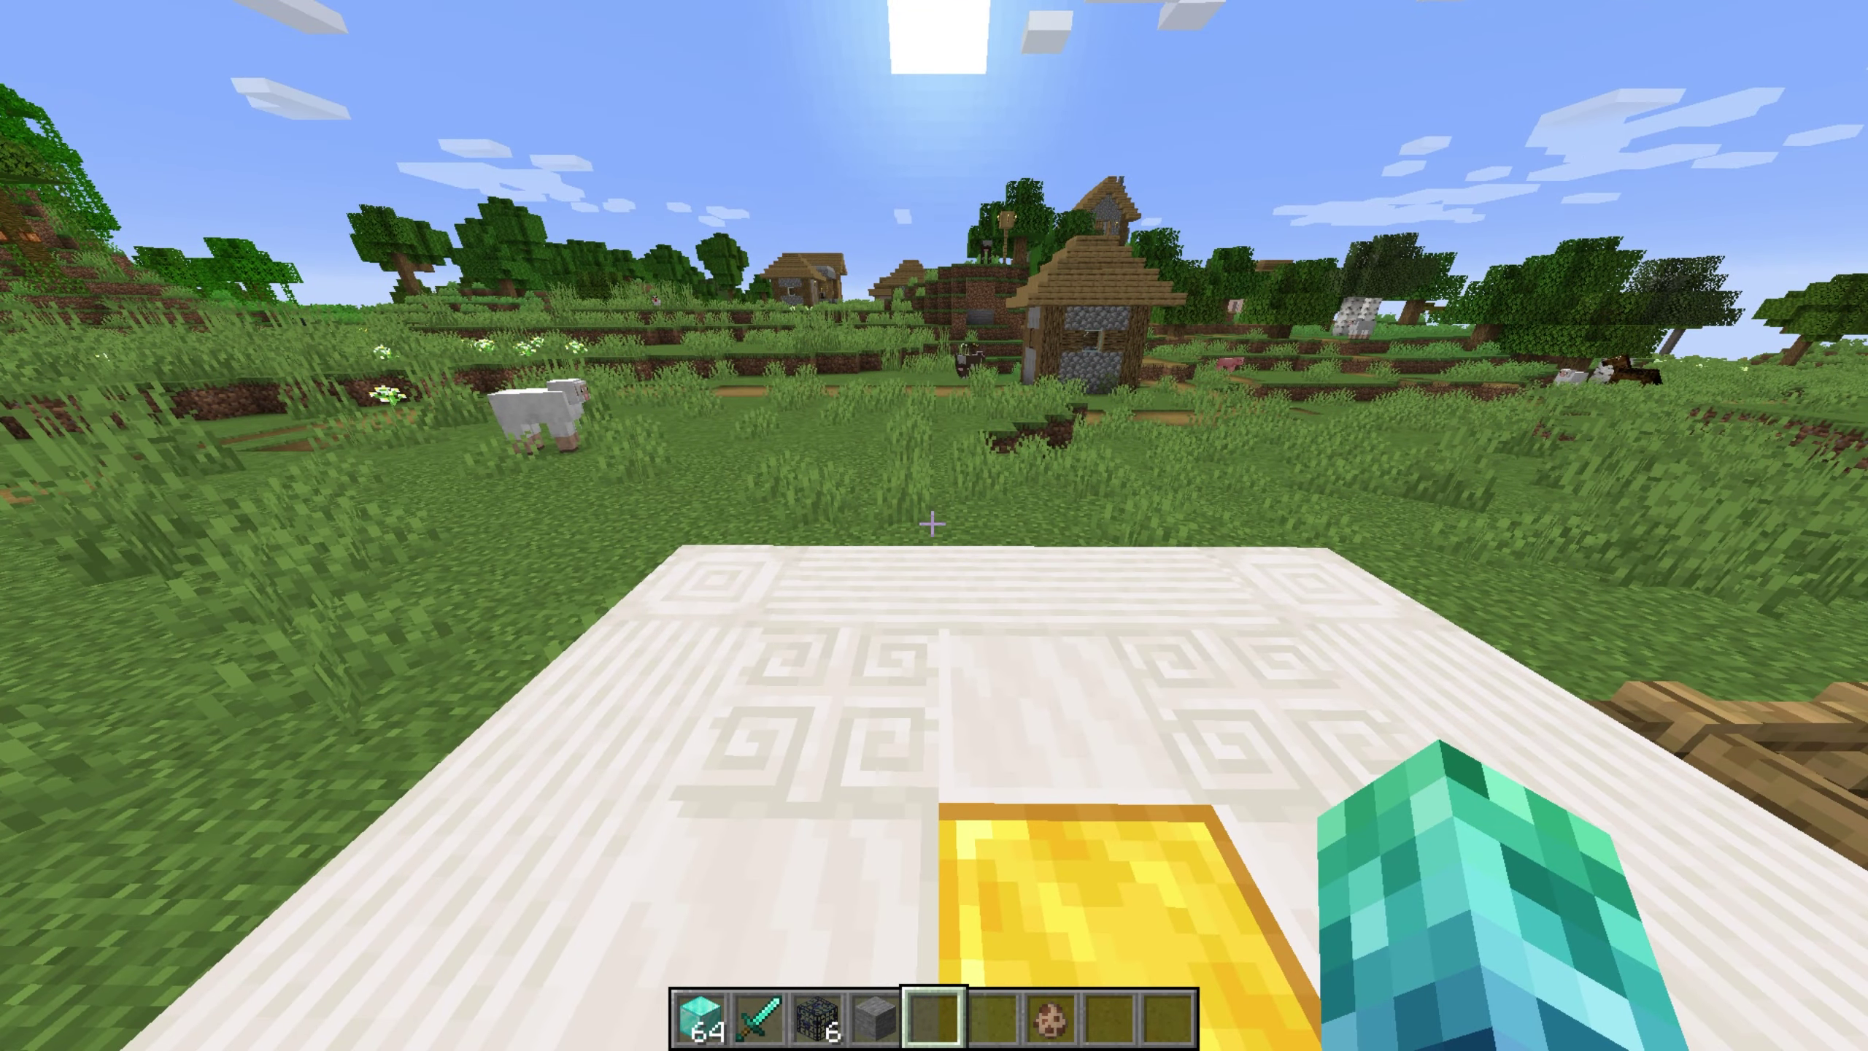
# Step: Through /us settings, change the stone item's Display Name in items.yml to fish
pyautogui.write('/us settings')
pyautogui.press('Return')
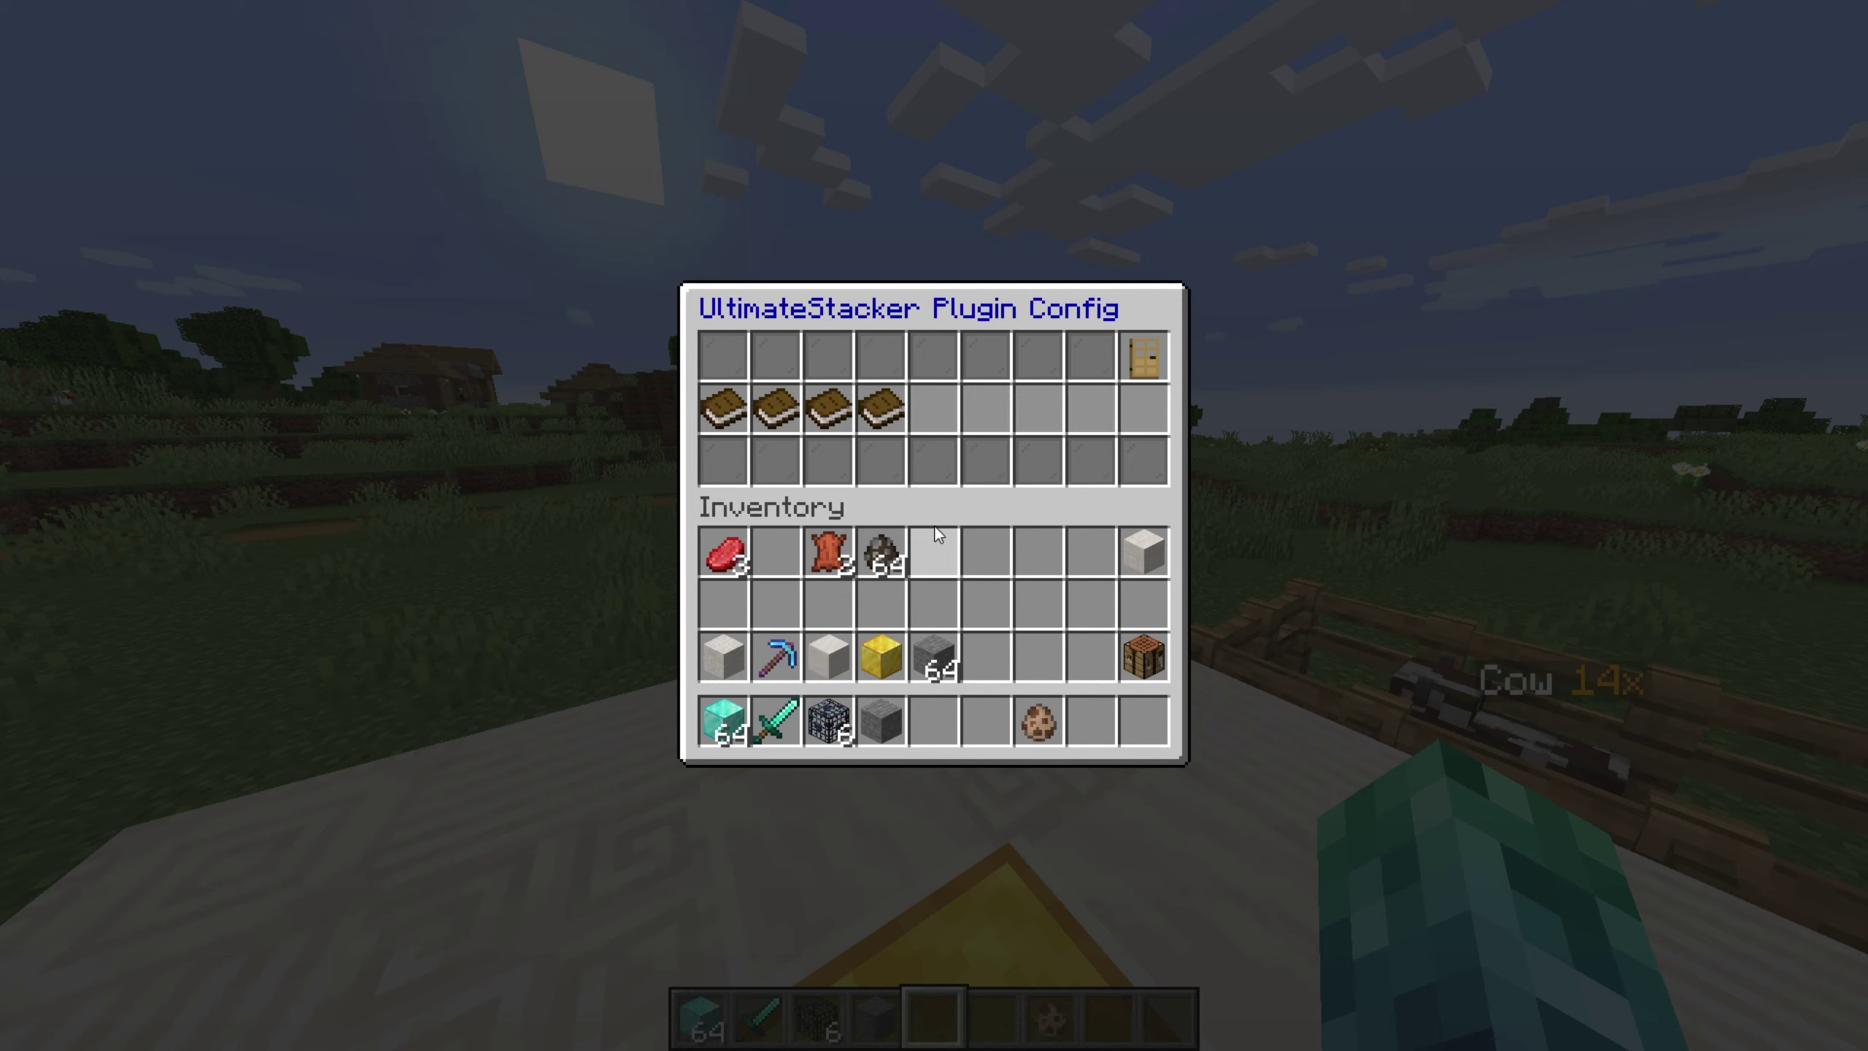
pyautogui.click(719, 414)
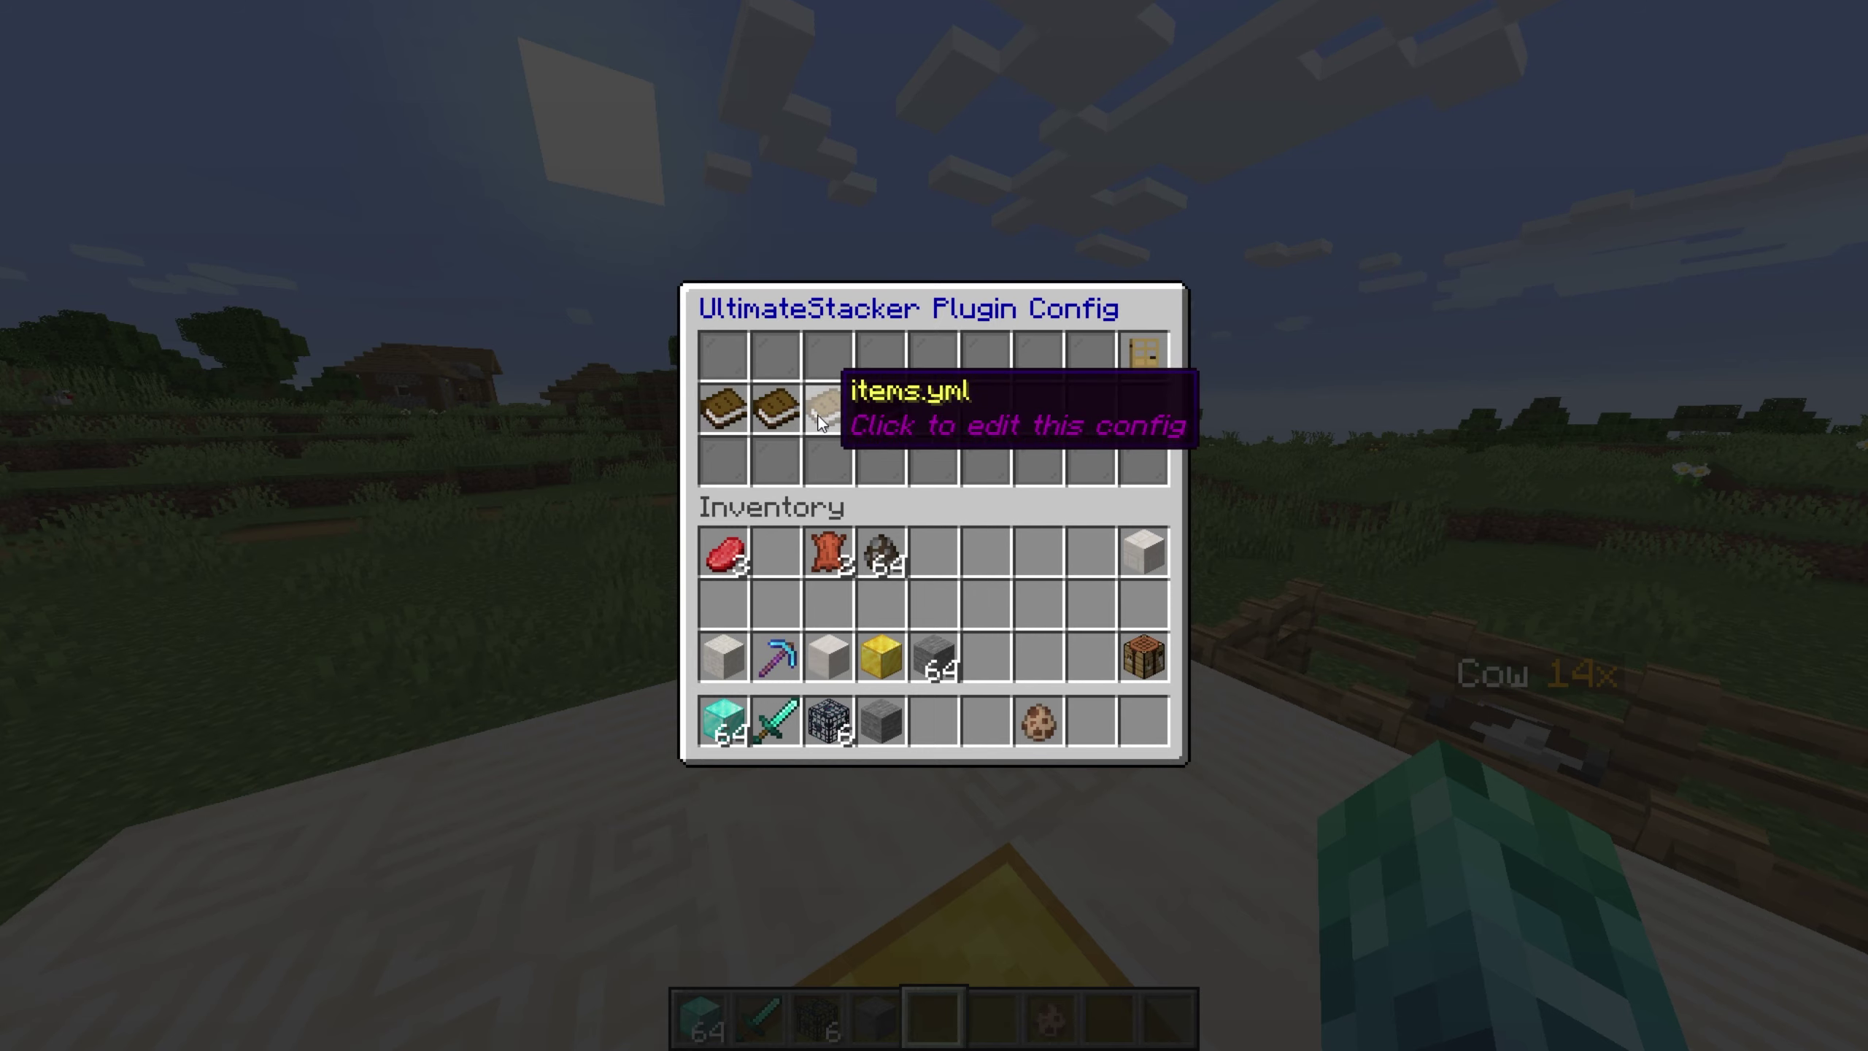
pyautogui.click(820, 422)
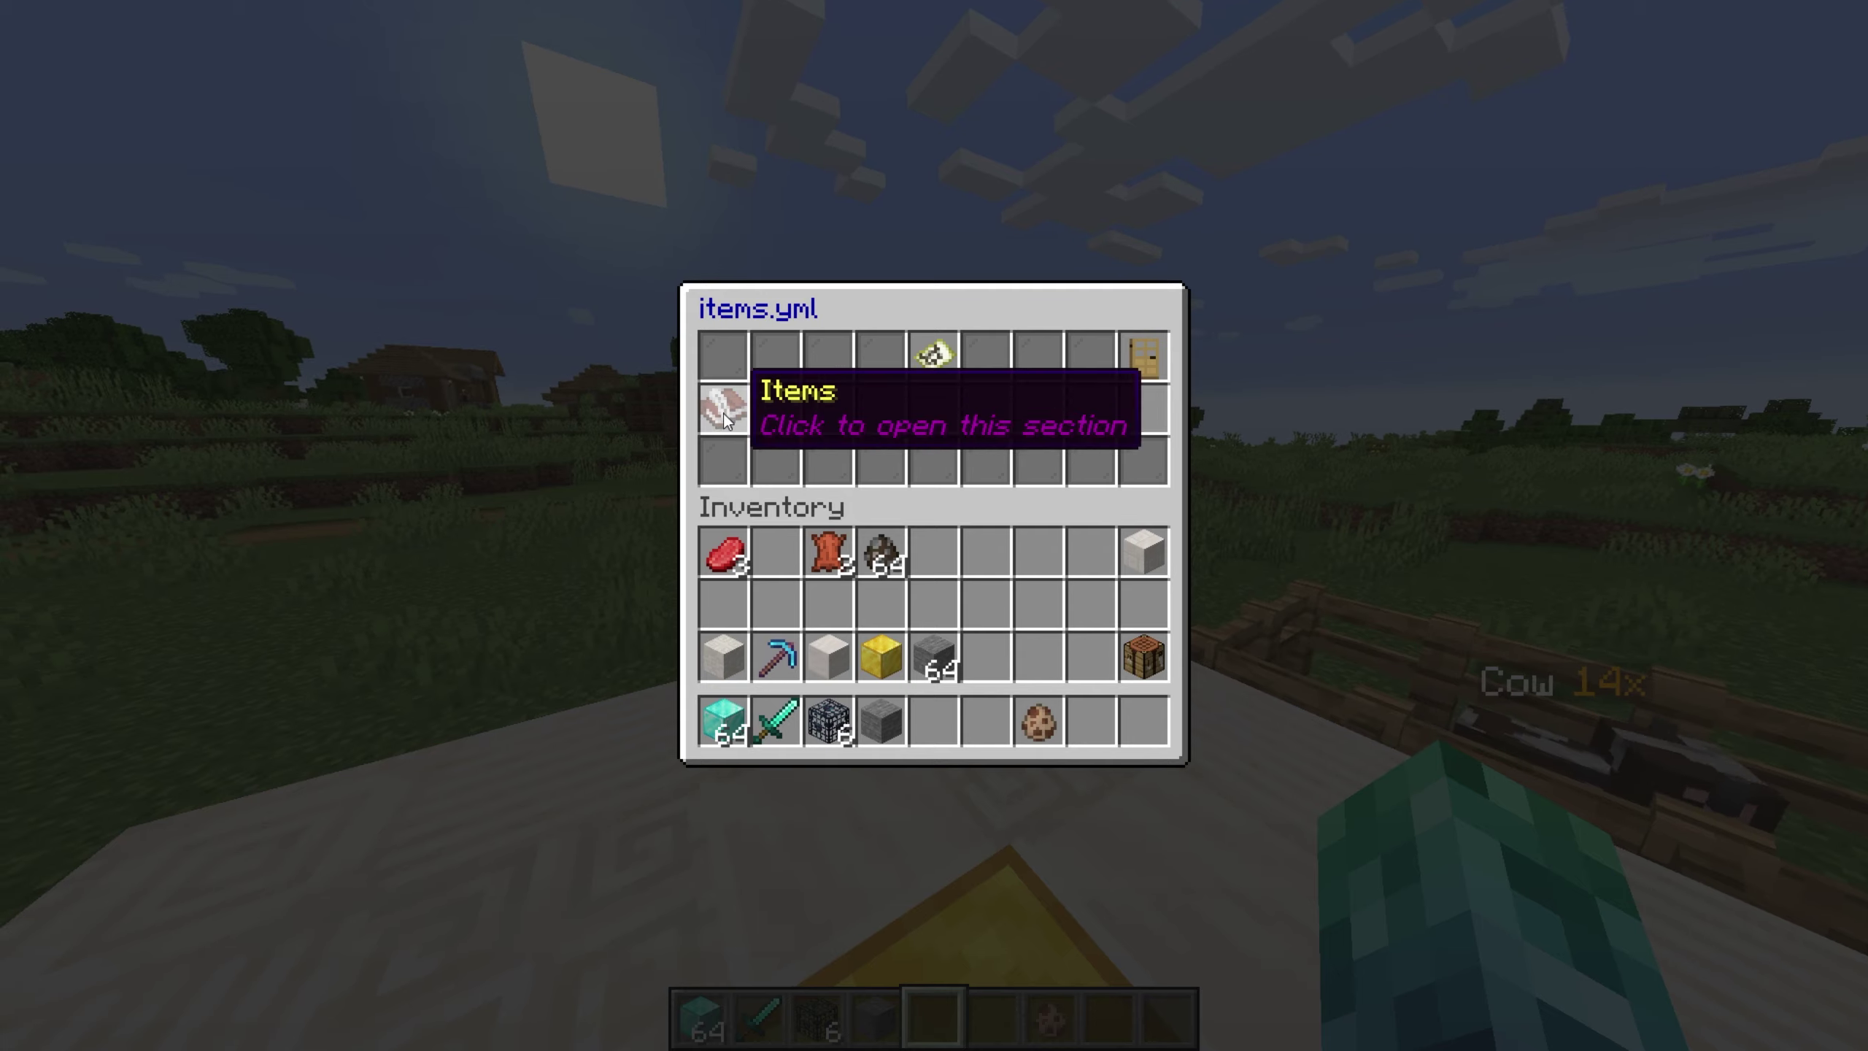
pyautogui.click(720, 416)
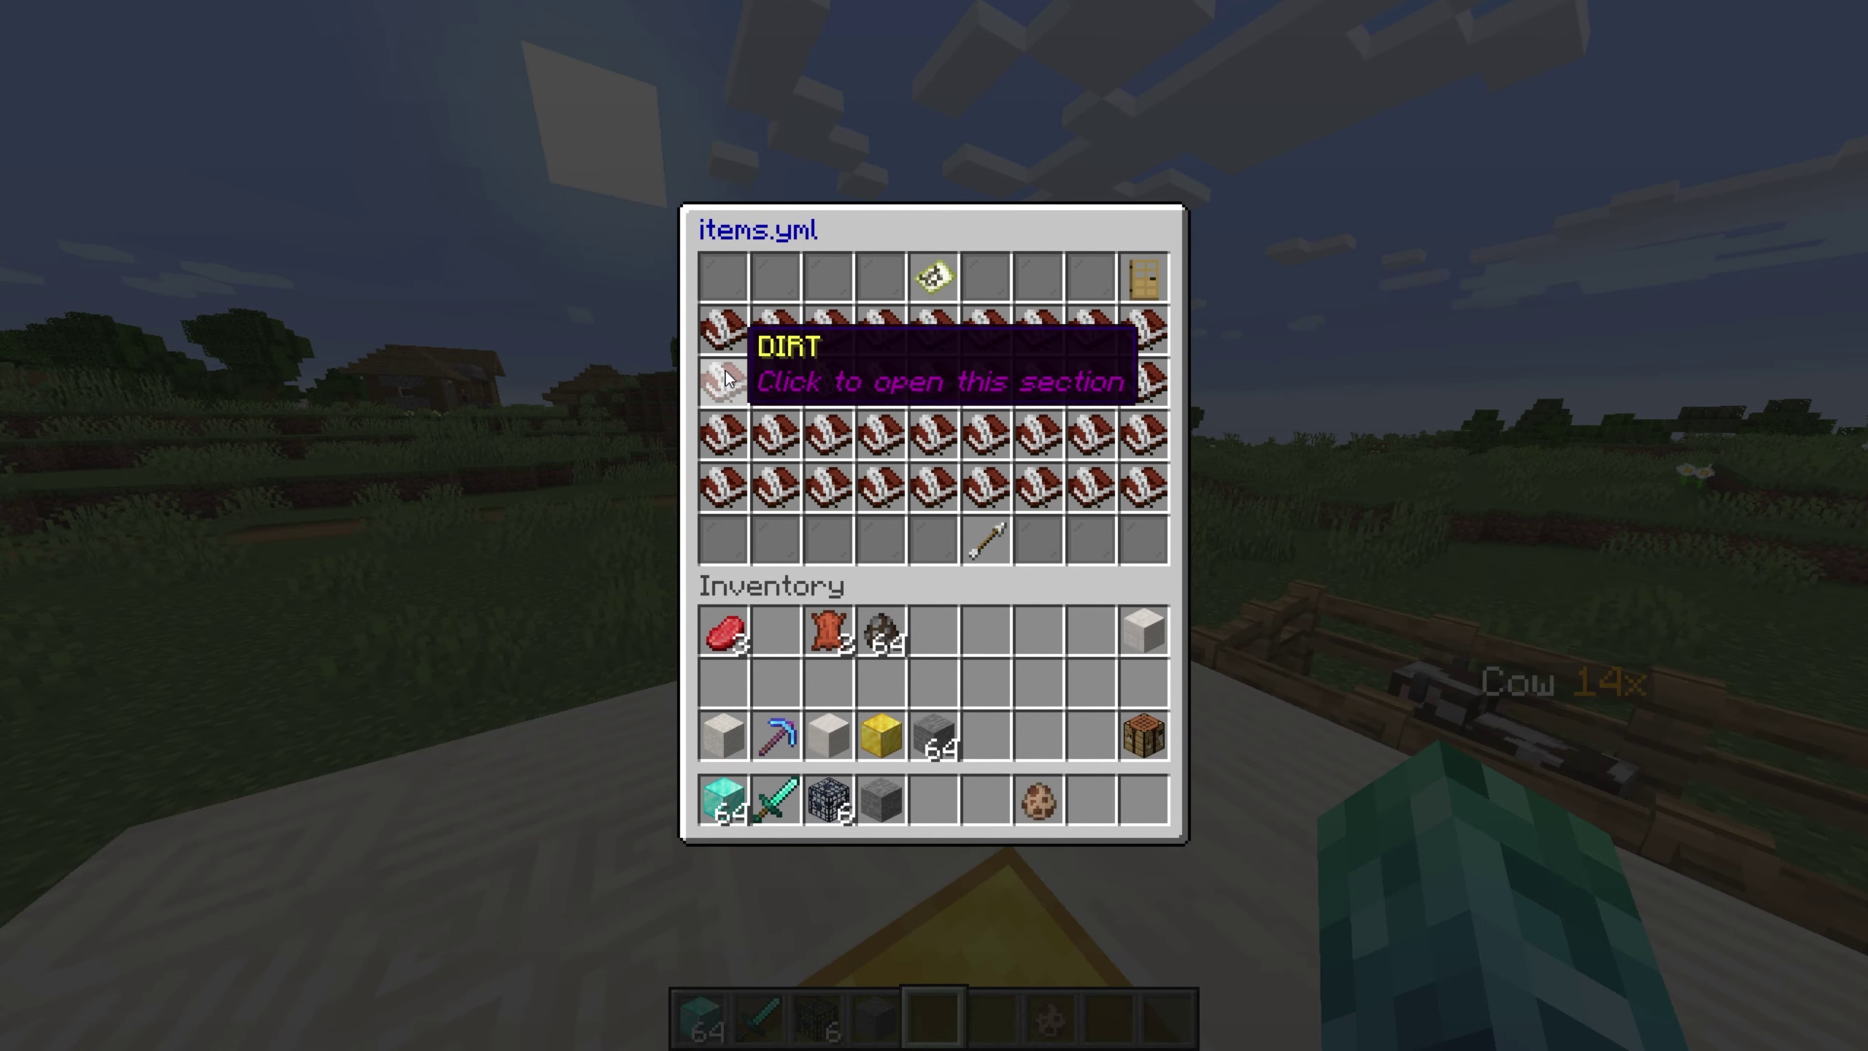
pyautogui.click(784, 343)
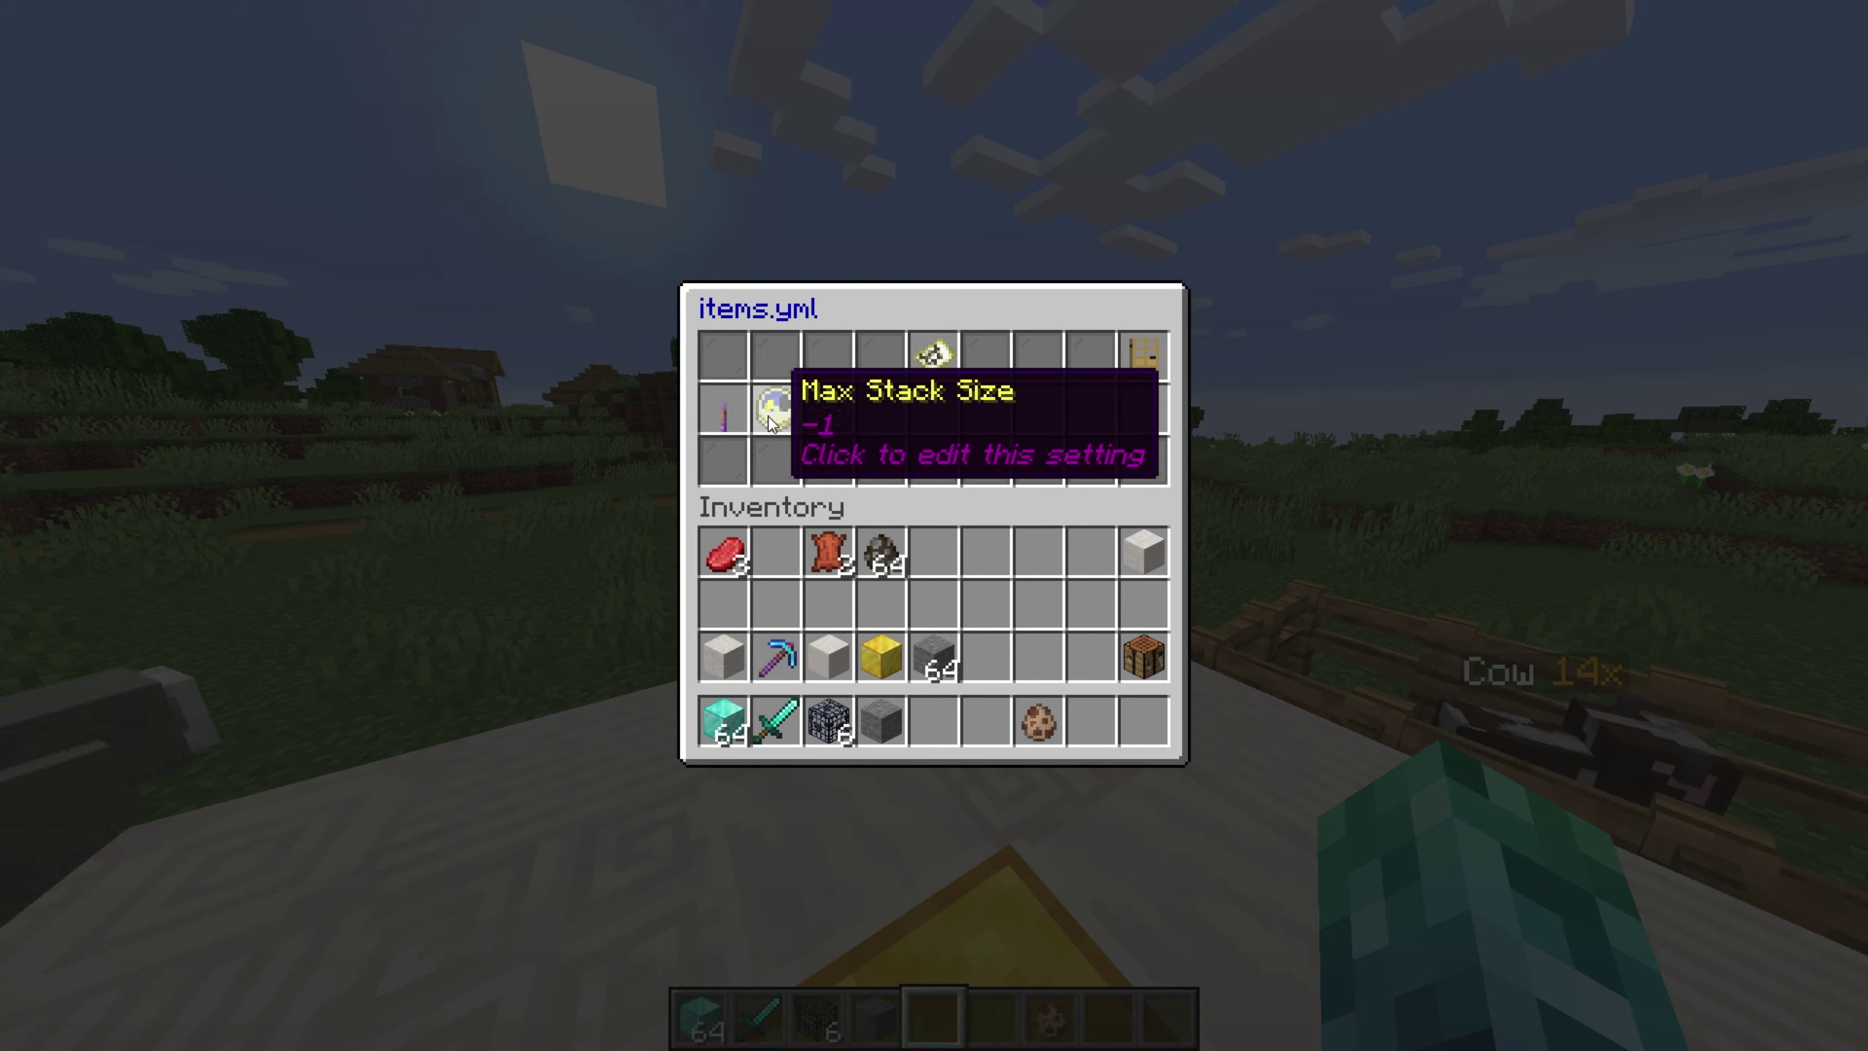
pyautogui.click(825, 420)
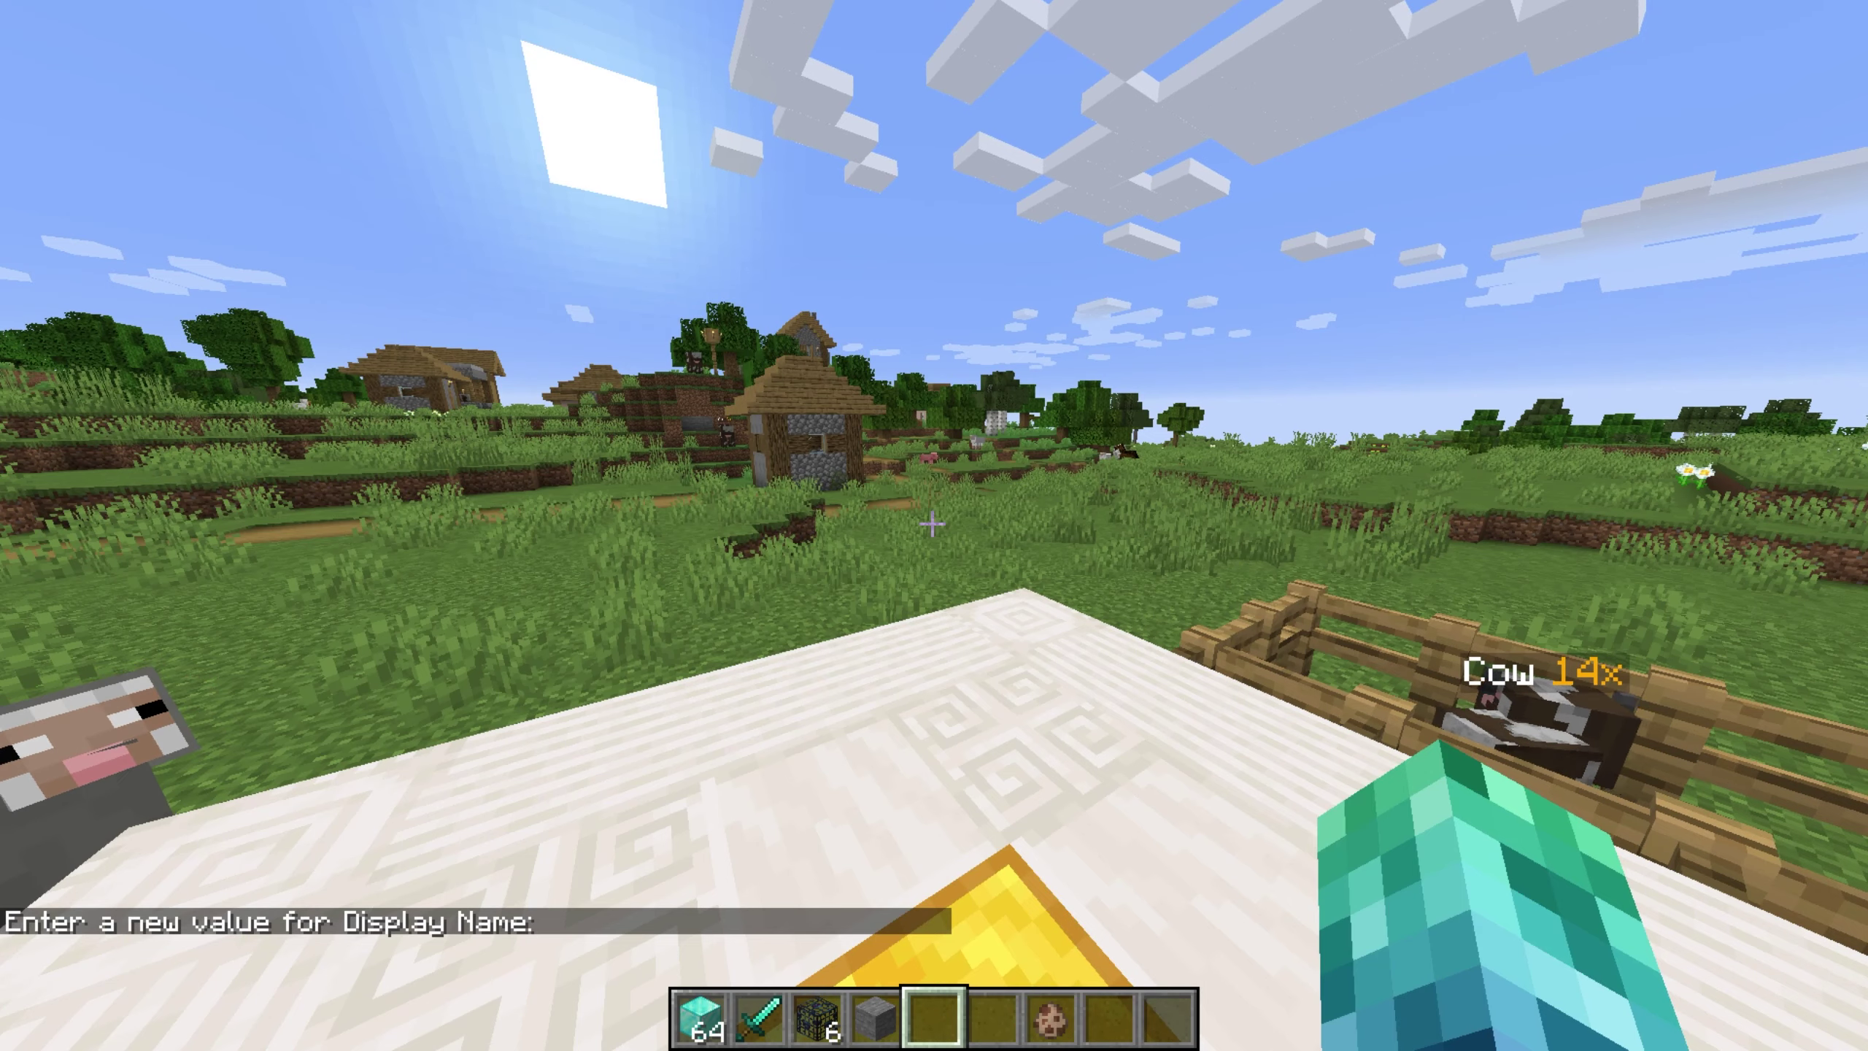
pyautogui.write('t')
pyautogui.write('fish')
pyautogui.press('Return')
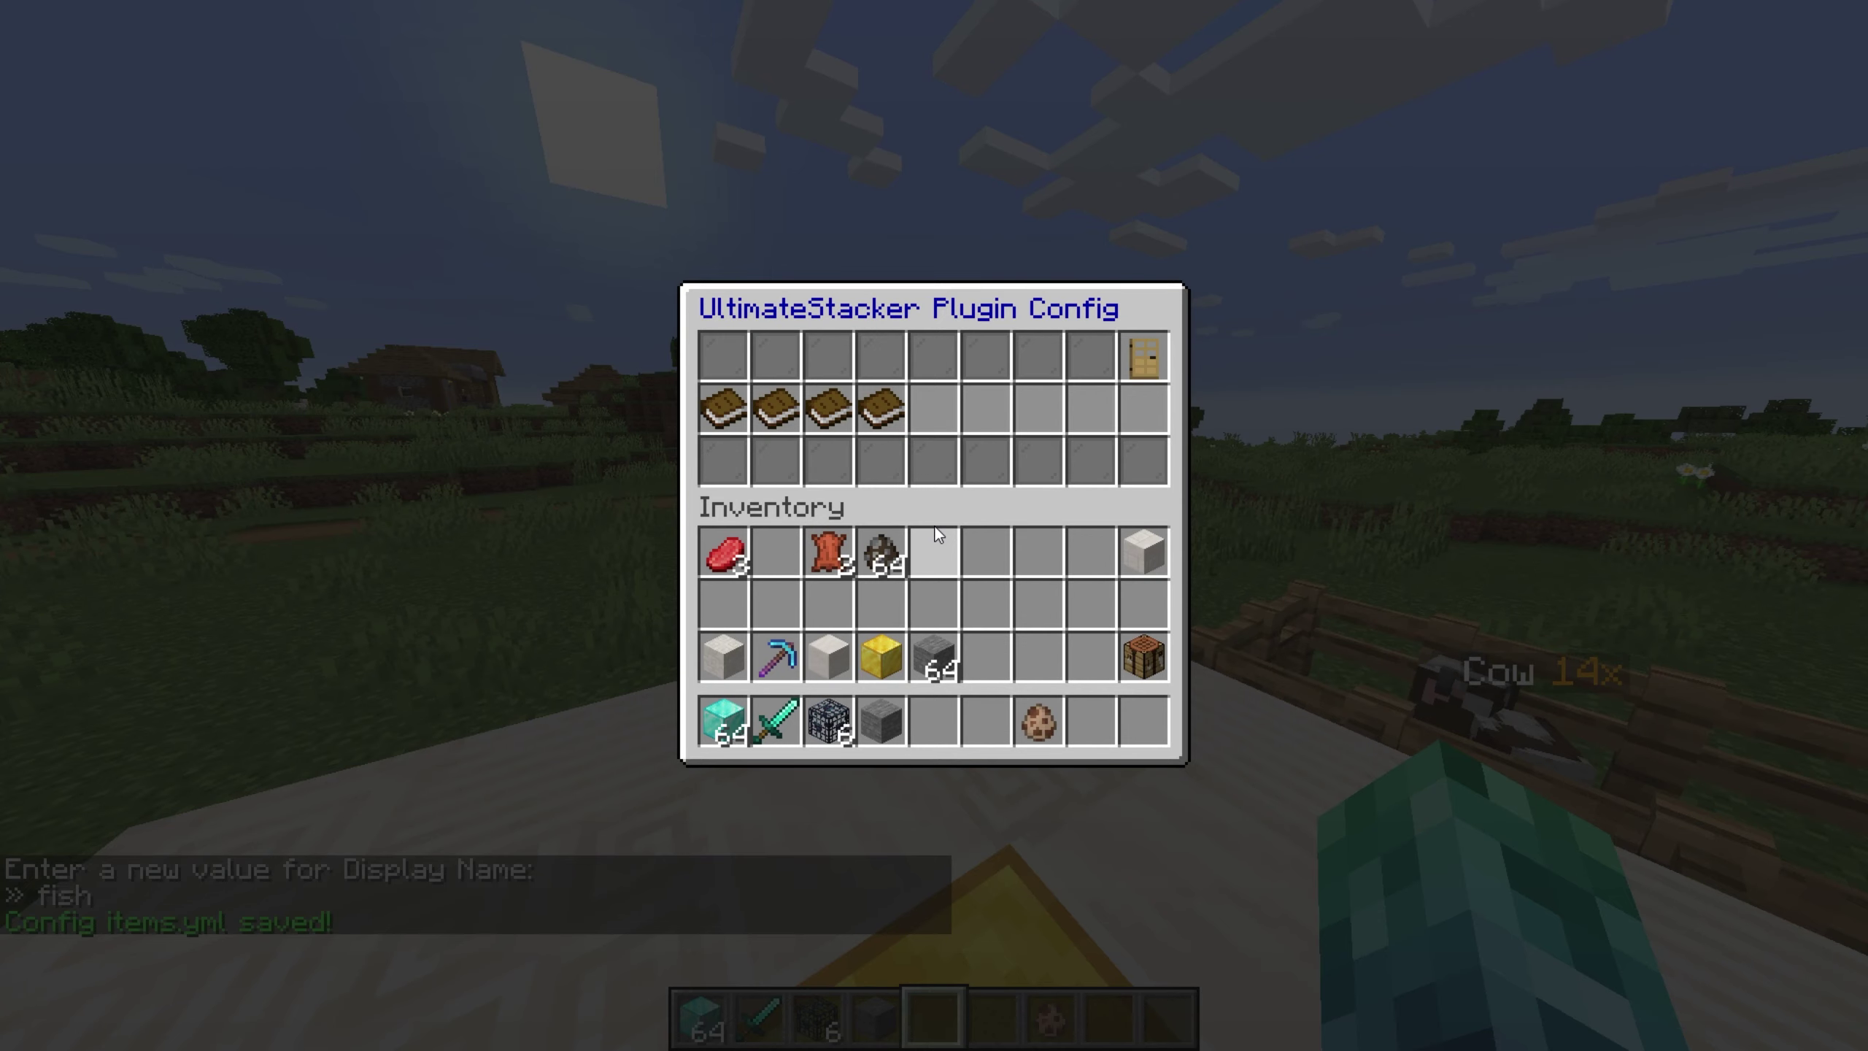
pyautogui.press('Escape')
# Step: Move stone into the hotbar and drop it so the stack reads fish
pyautogui.scroll(1, 934, 526)
pyautogui.press('q')
pyautogui.press('e')
pyautogui.click(857, 614)
pyautogui.click(854, 612)
pyautogui.click(909, 611)
pyautogui.click(854, 677)
pyautogui.press('e')
pyautogui.press('q')
pyautogui.press('q')
pyautogui.press('q')
pyautogui.press('q')
pyautogui.press('q')
pyautogui.press('q')
pyautogui.press('q')
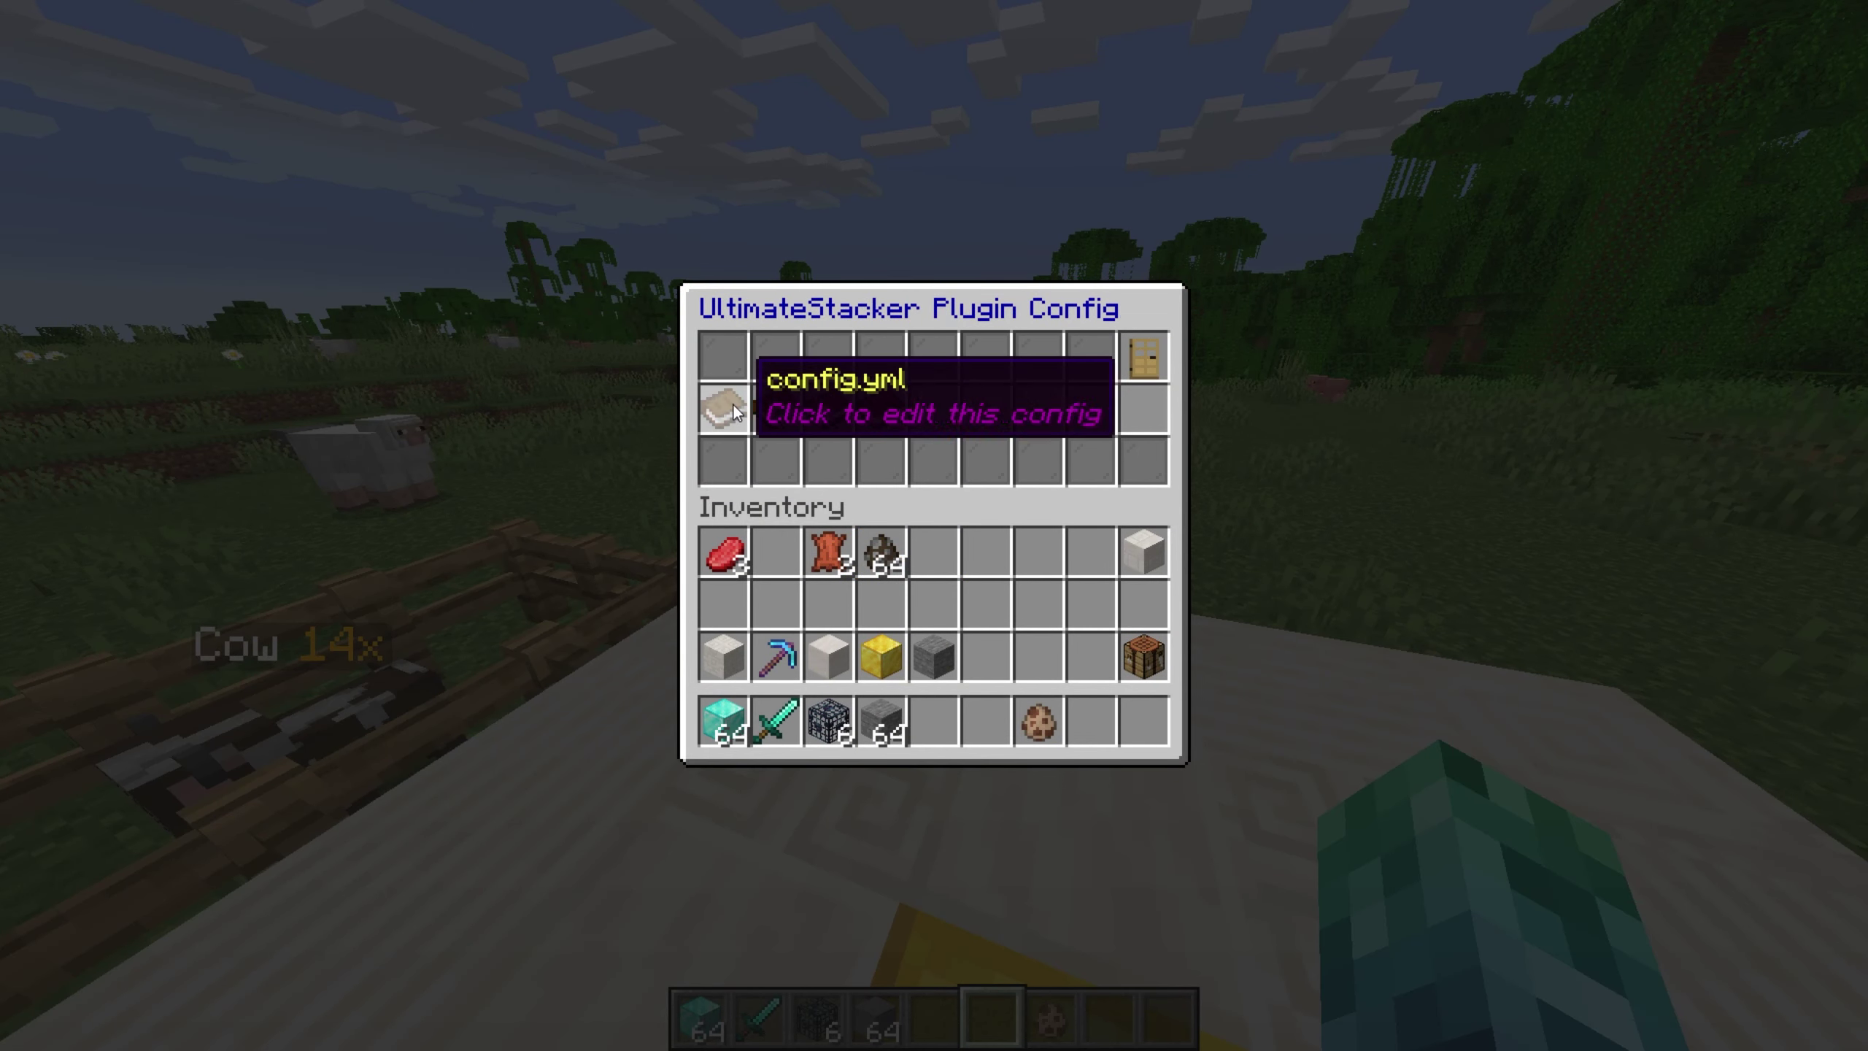
# Step: Open config.yml's Blocks section and its Stackable Blocks list
pyautogui.click(733, 406)
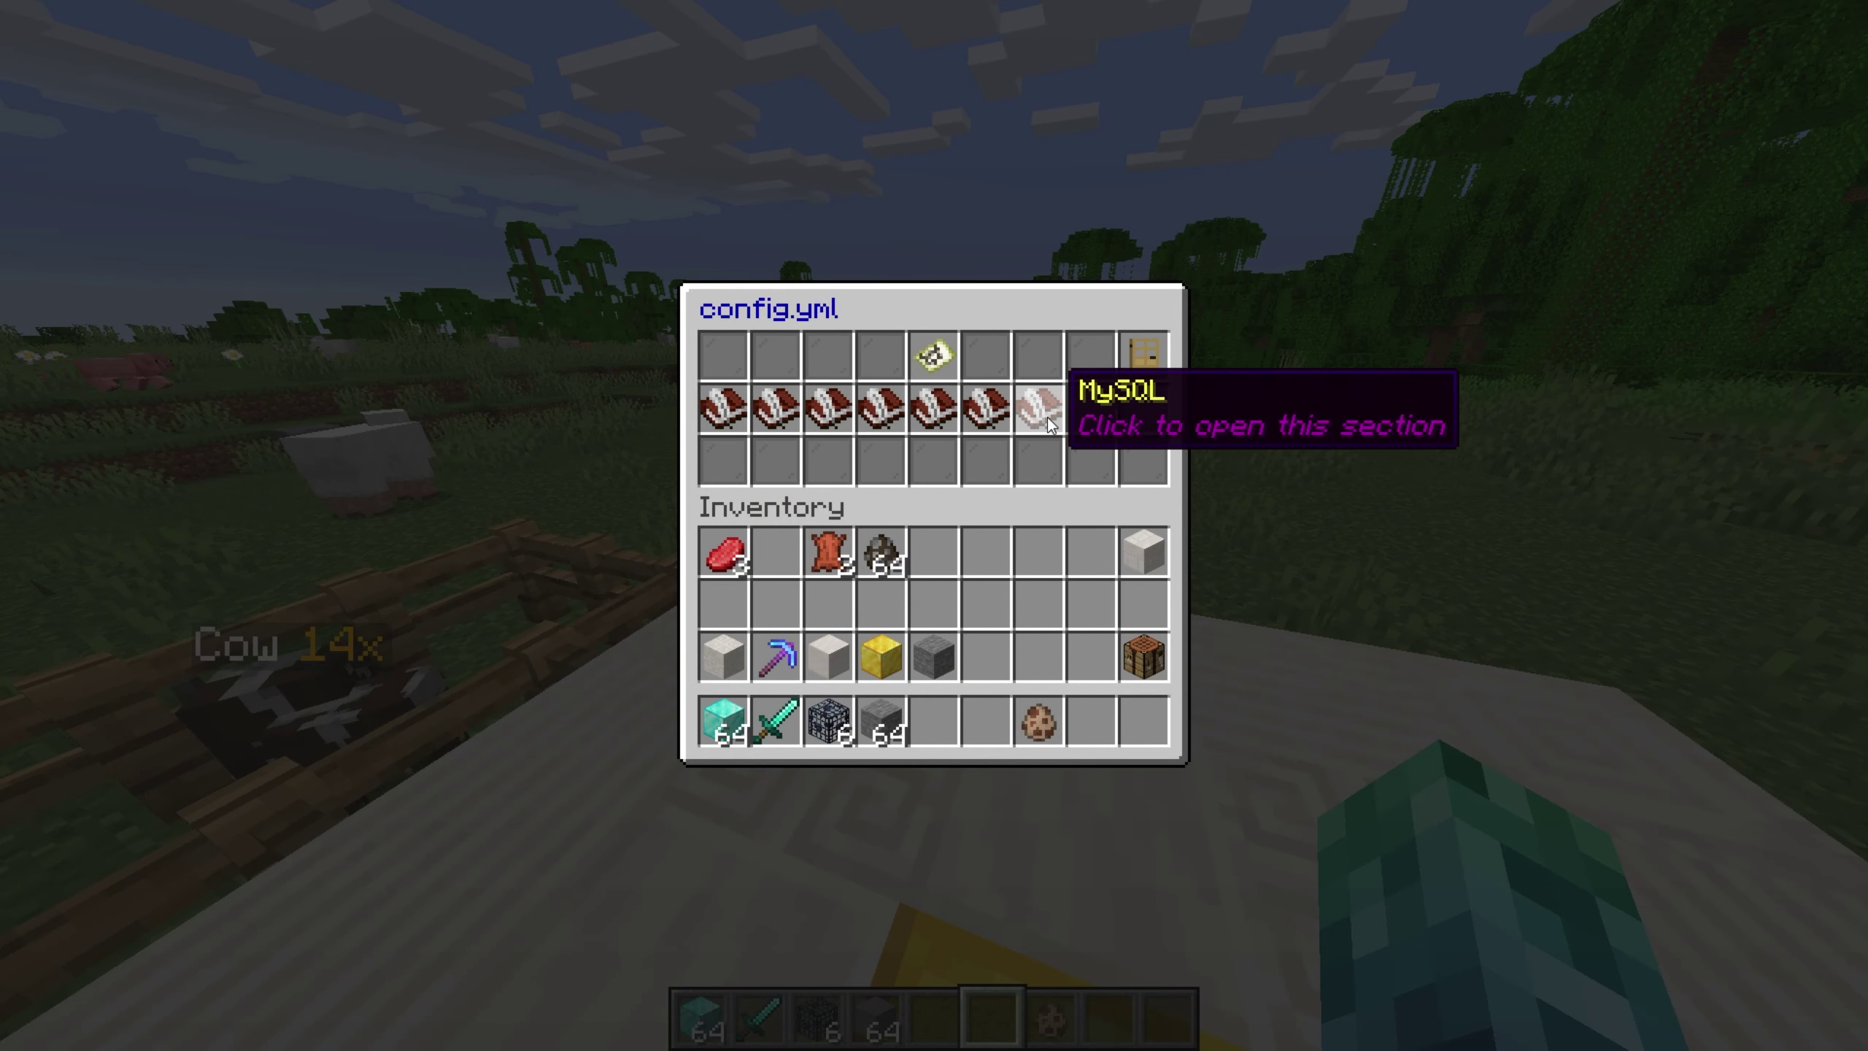
pyautogui.click(934, 416)
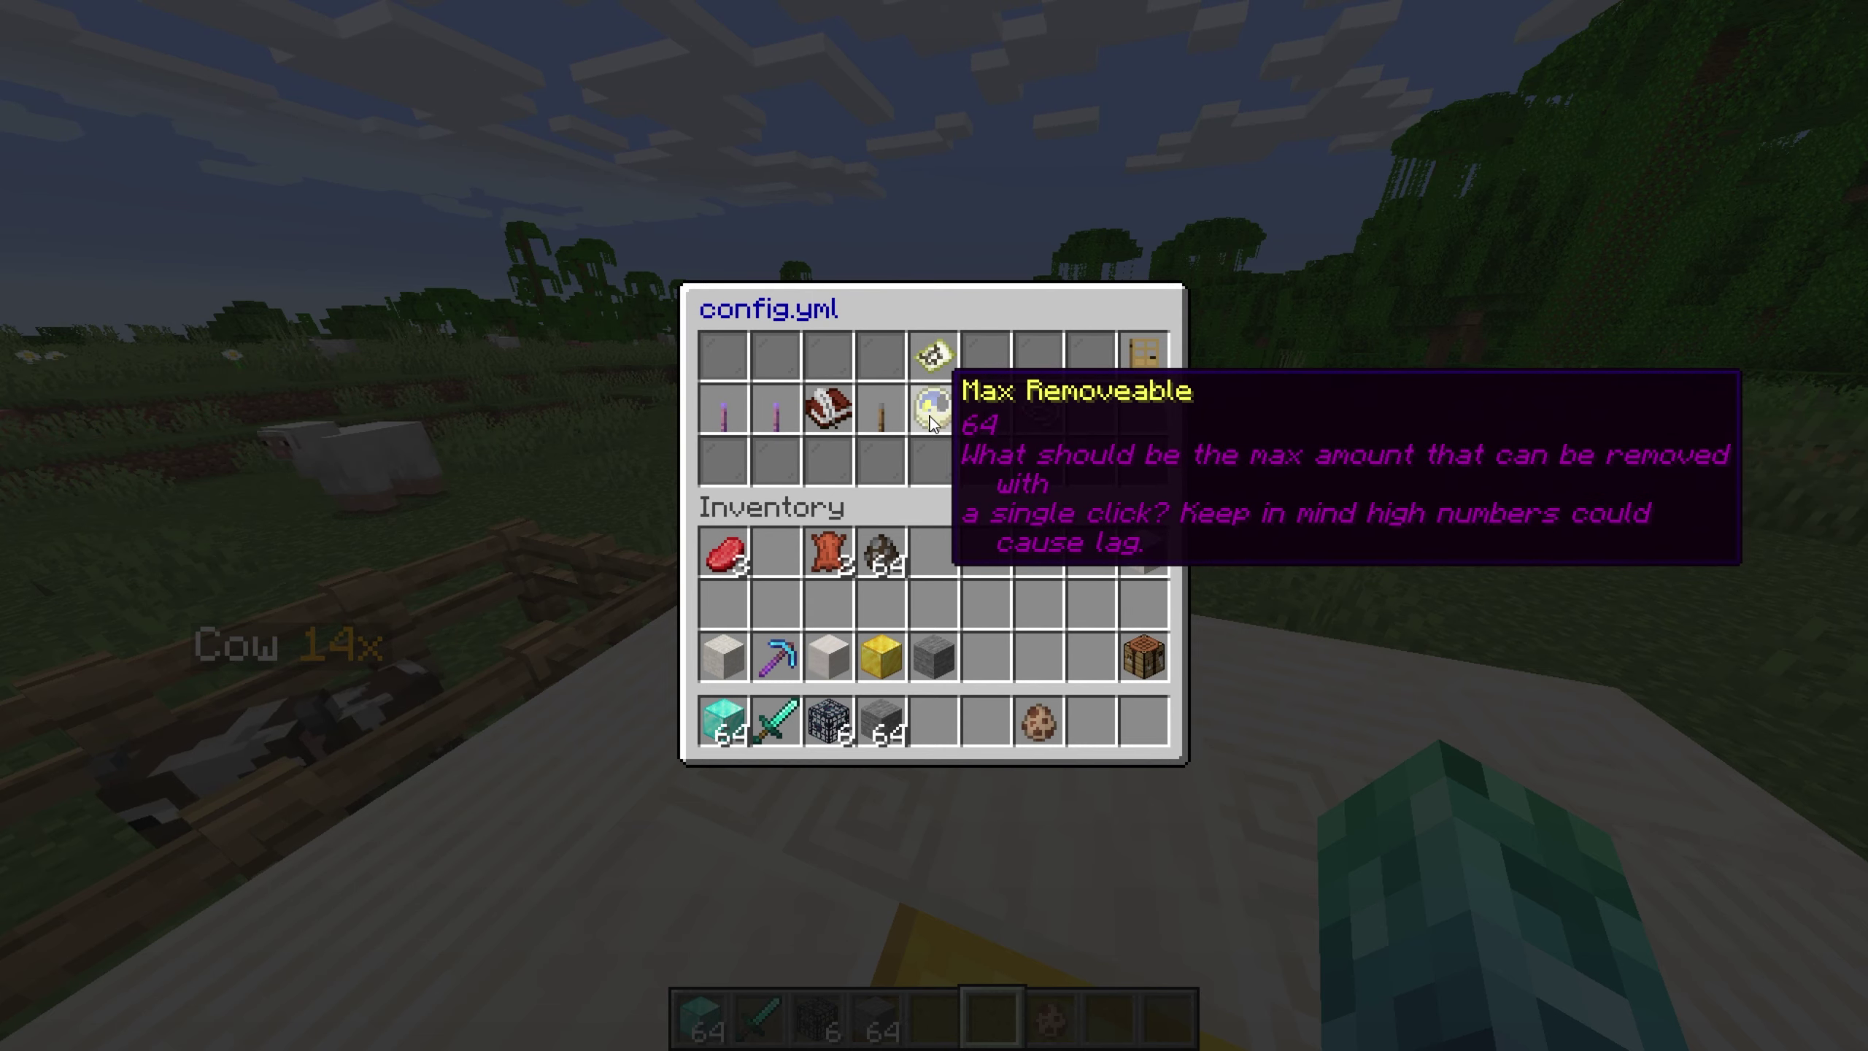
pyautogui.click(820, 417)
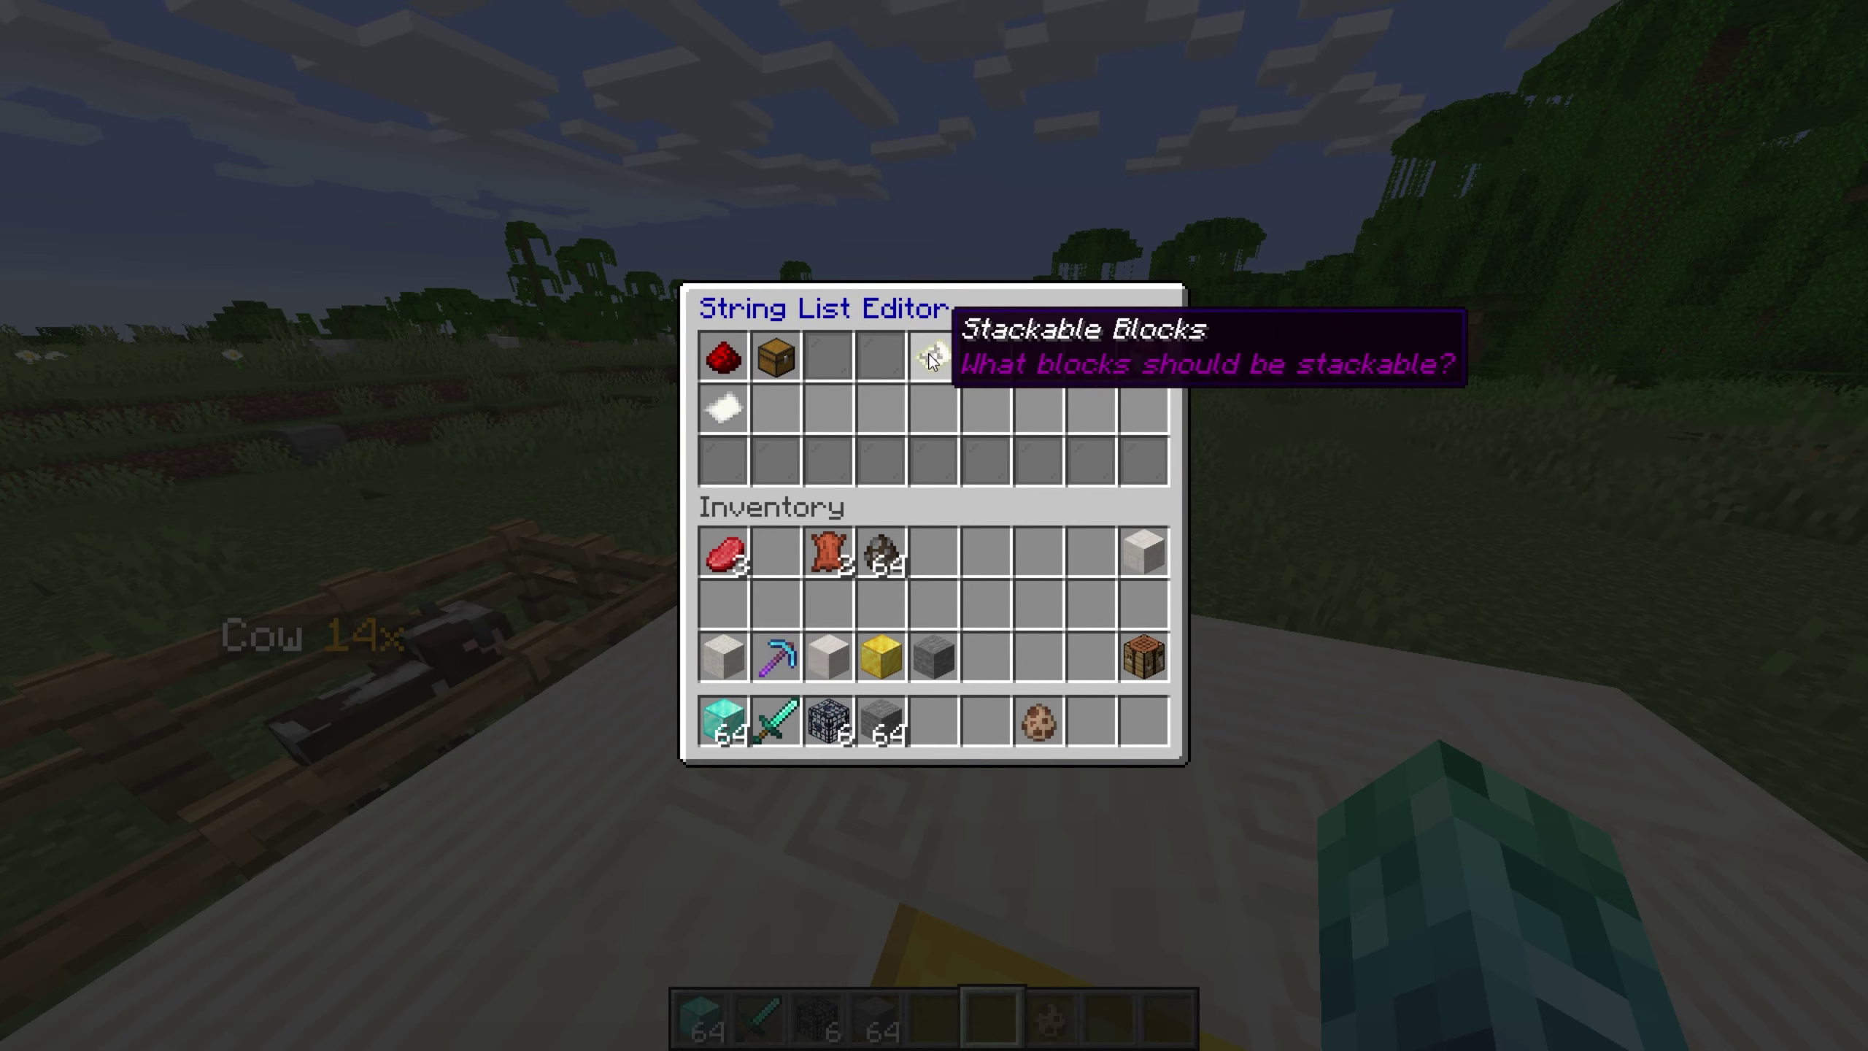
# Step: Show the /us command help and try /us removeall, erasing it without running
pyautogui.write('us')
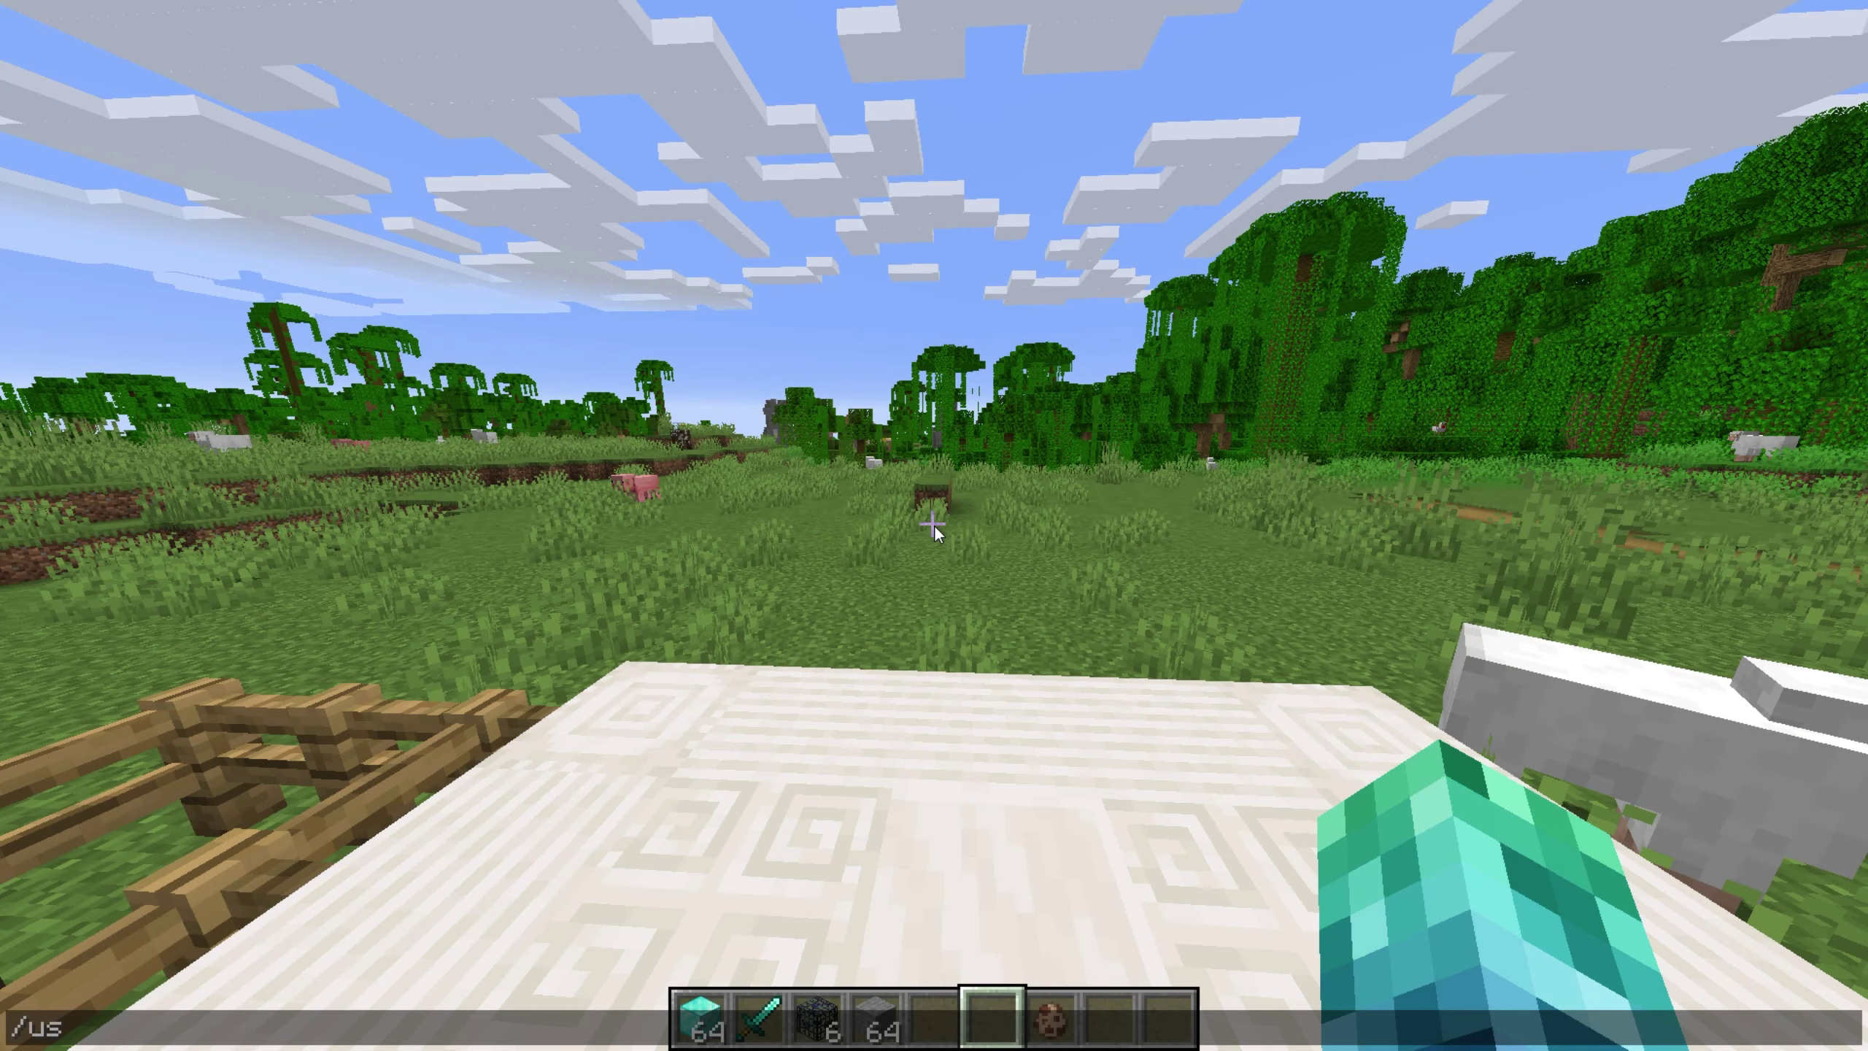
pyautogui.press('Return')
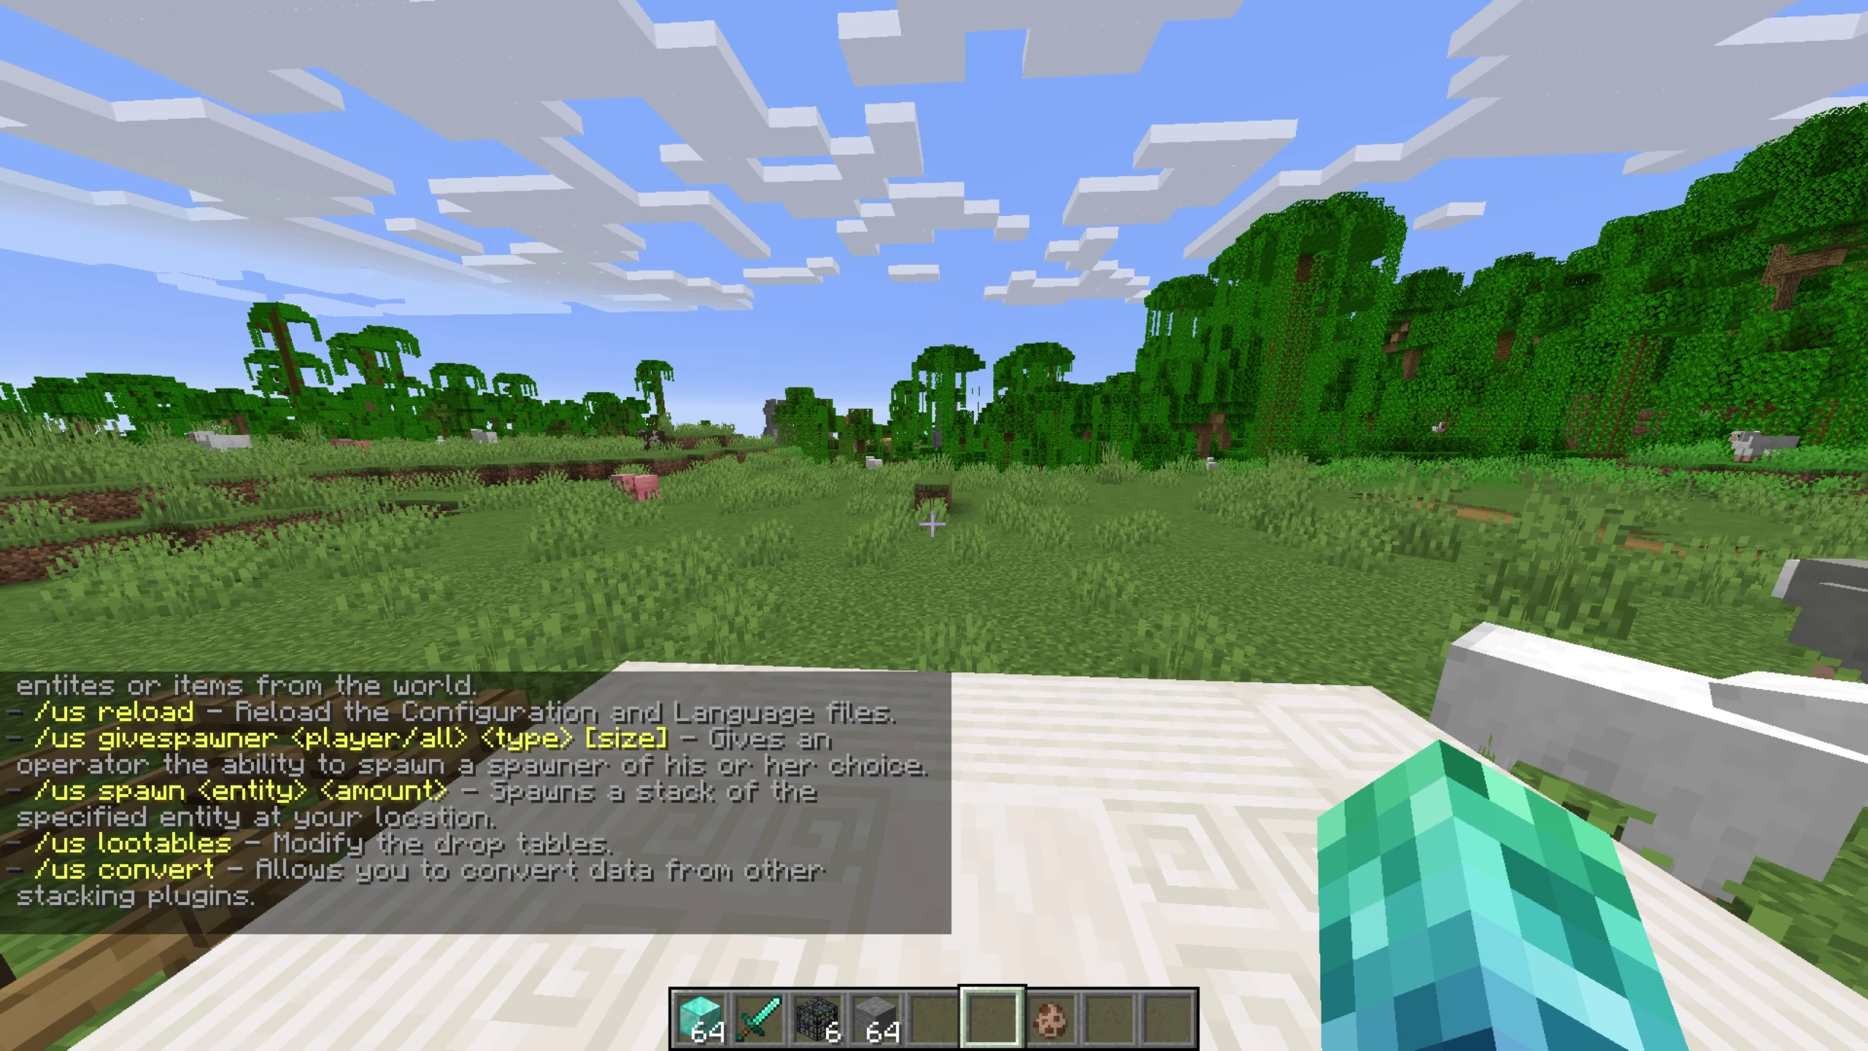
pyautogui.press('t')
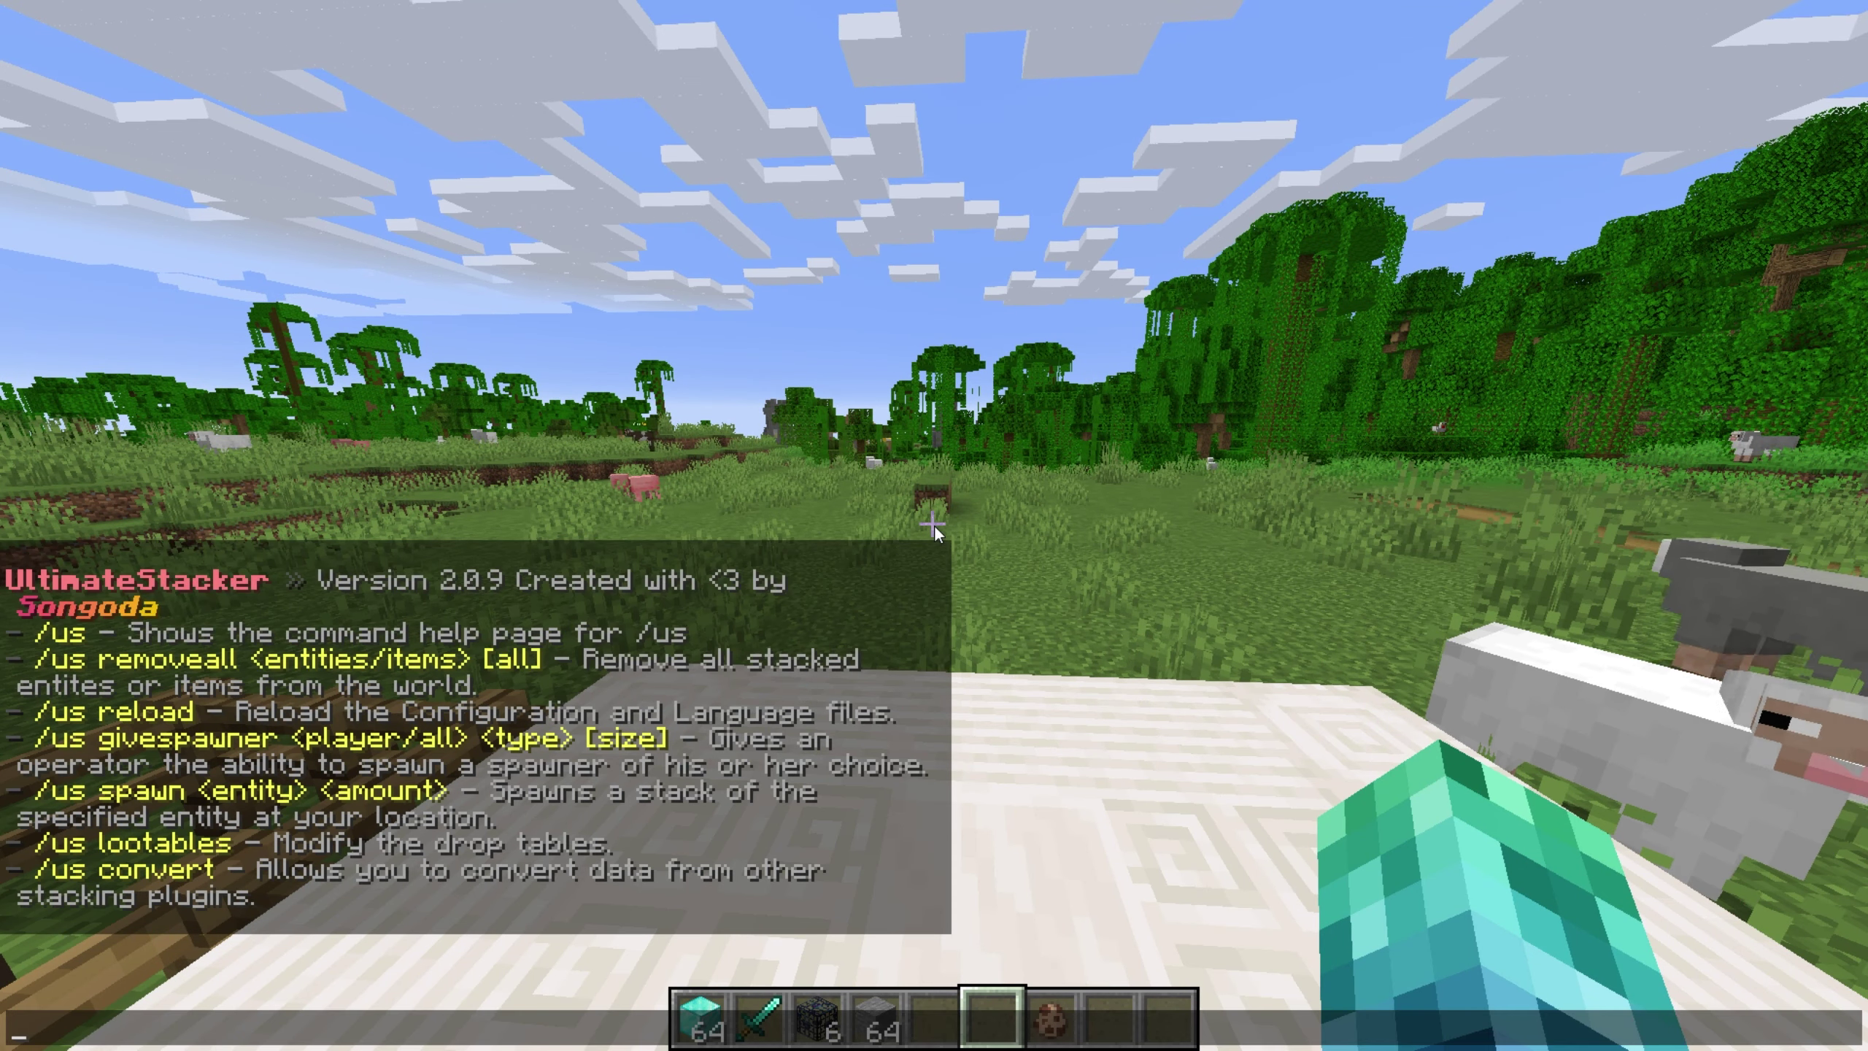
pyautogui.write('/us removeall')
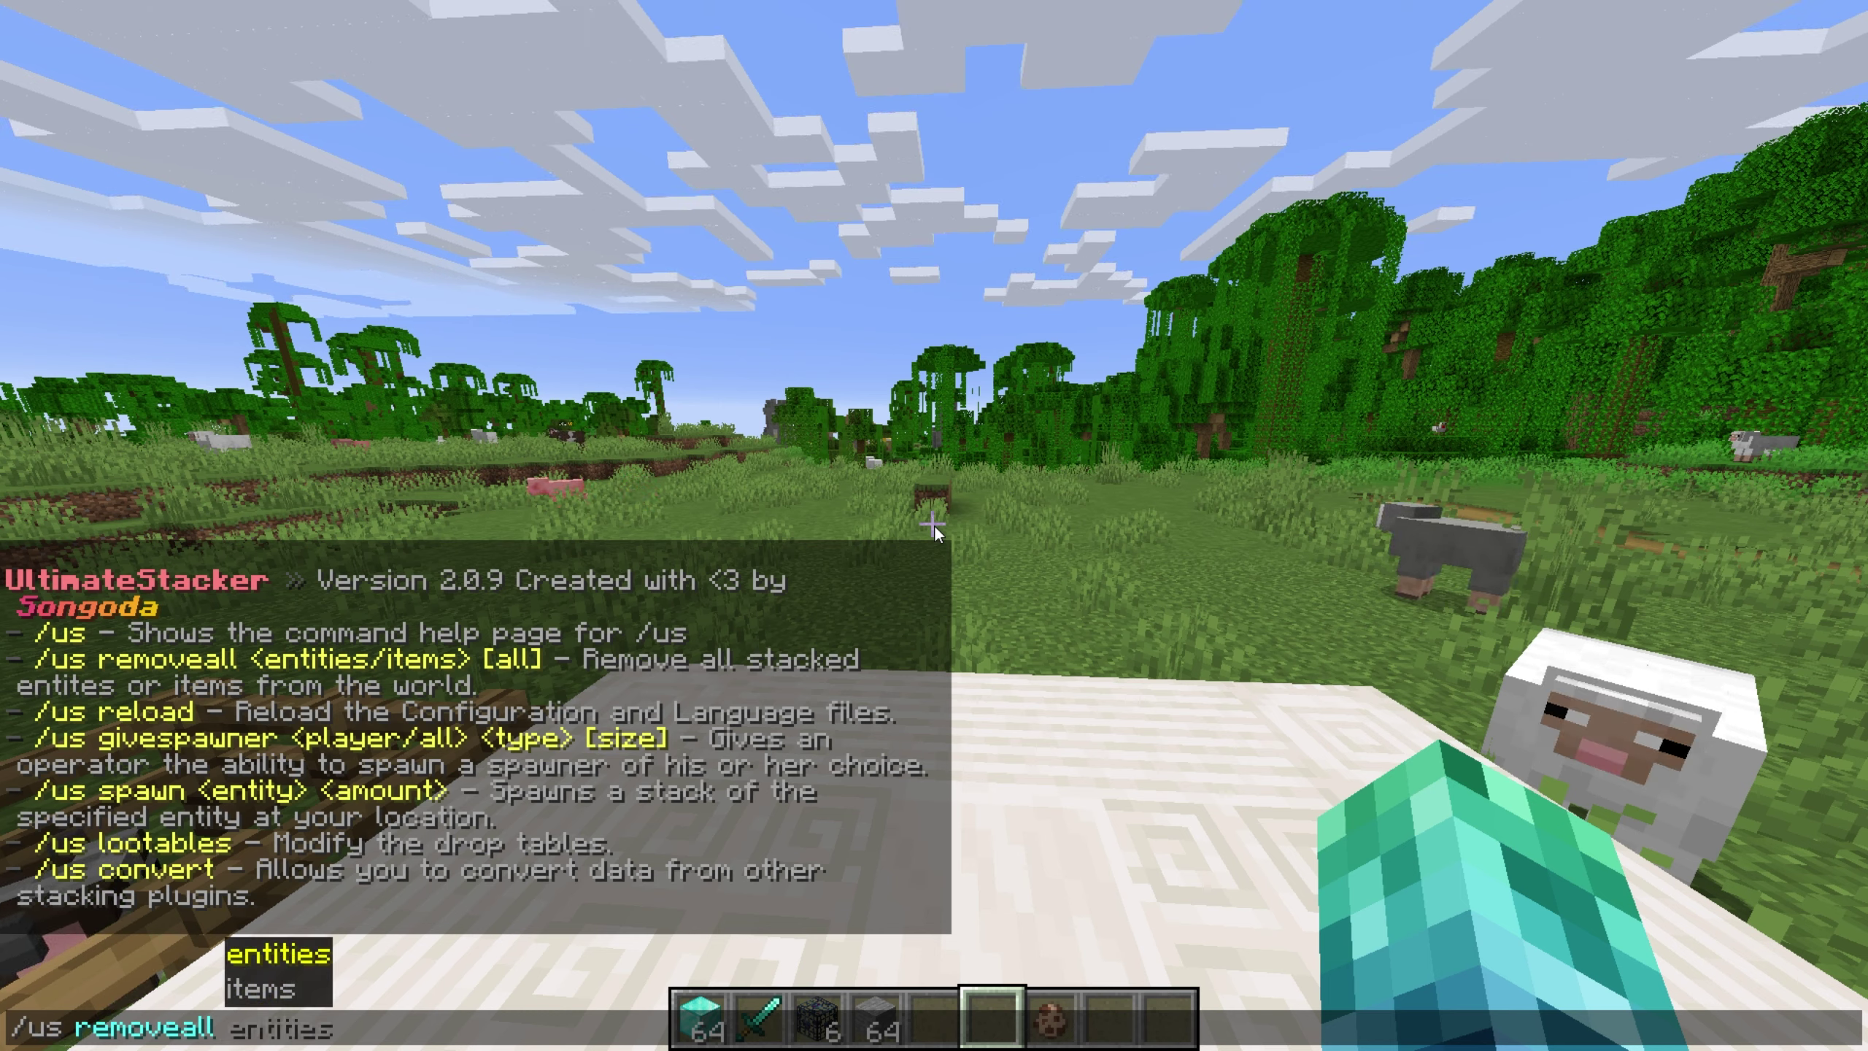
pyautogui.press('Down')
pyautogui.write('all')
pyautogui.press('BackSpace')
pyautogui.press('BackSpace')
pyautogui.press('BackSpace')
pyautogui.press('BackSpace')
pyautogui.press('BackSpace')
pyautogui.press('BackSpace')
pyautogui.press('BackSpace')
pyautogui.press('BackSpace')
pyautogui.press('BackSpace')
pyautogui.press('BackSpace')
pyautogui.press('BackSpace')
pyautogui.press('BackSpace')
pyautogui.press('BackSpace')
pyautogui.press('BackSpace')
pyautogui.press('BackSpace')
pyautogui.press('BackSpace')
pyautogui.press('BackSpace')
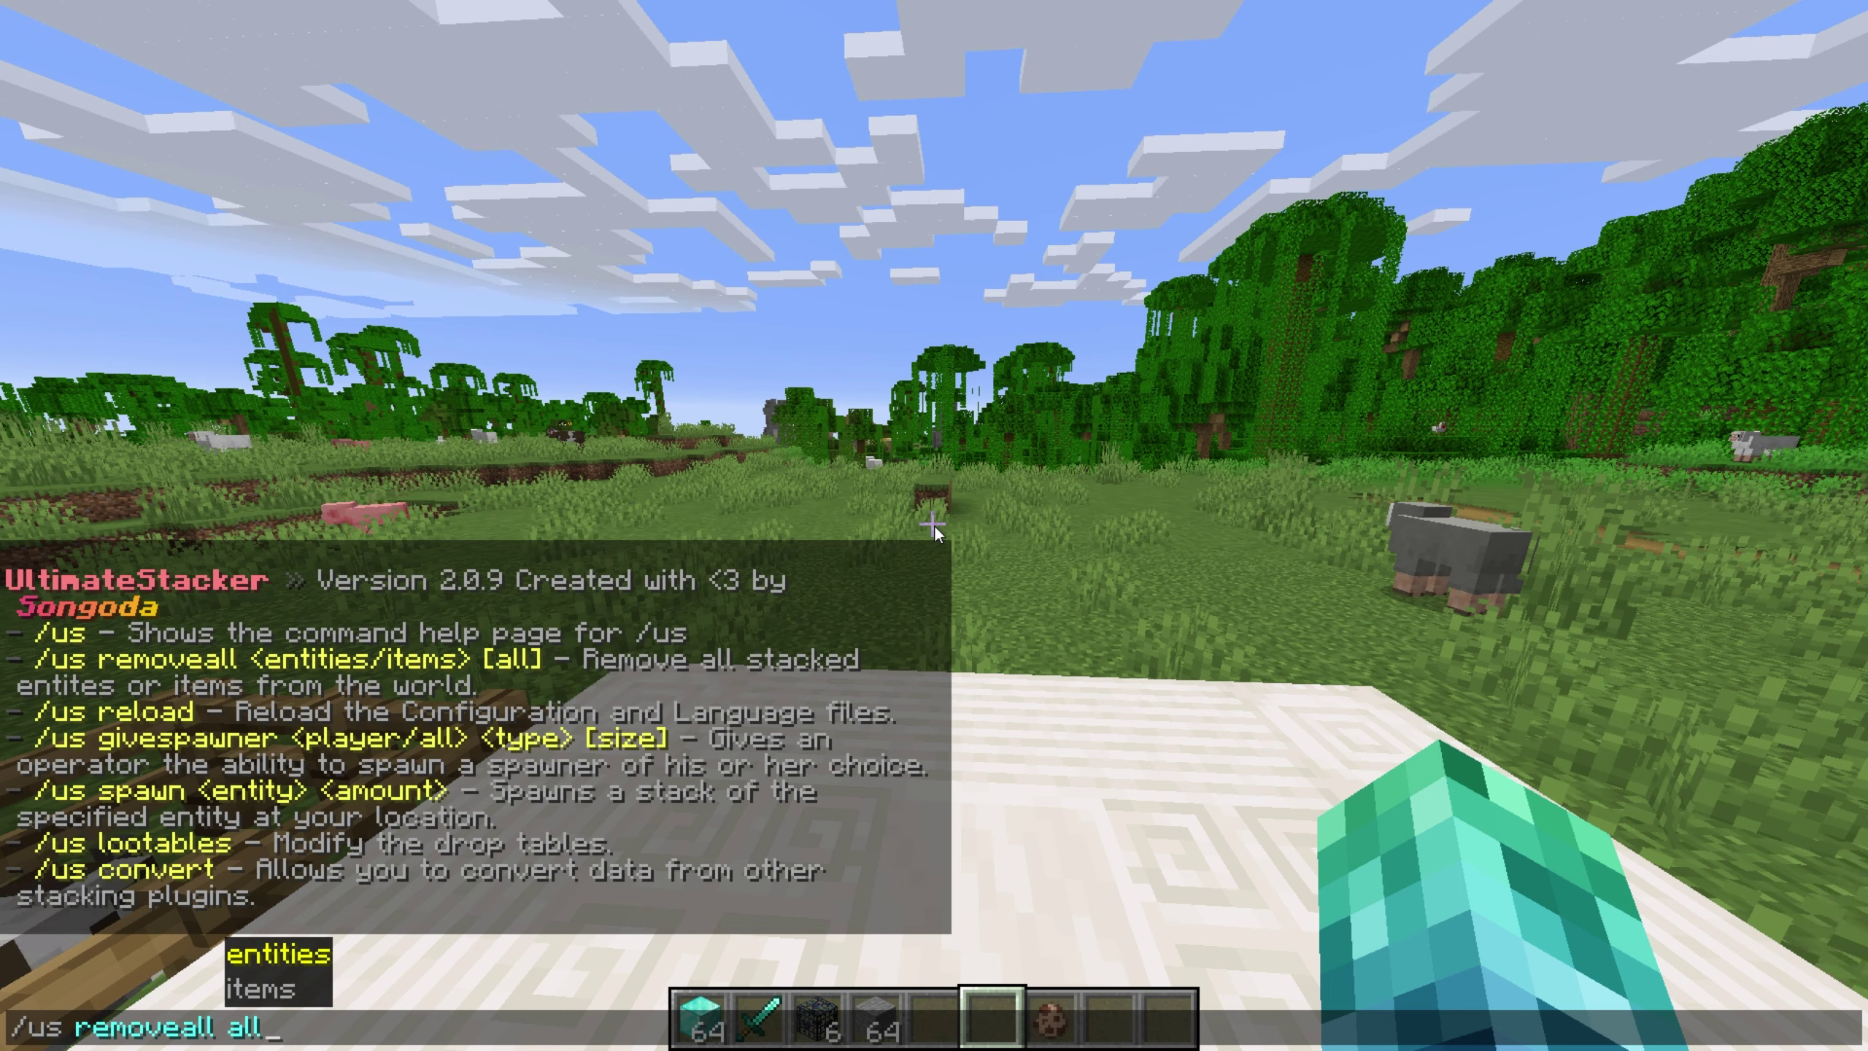
# Step: Spawn a stack of five cows with /us spawn COW 5
pyautogui.write('/us spawn')
pyautogui.press('Down')
pyautogui.press('Down')
pyautogui.press('Down')
pyautogui.press('Down')
pyautogui.press('Down')
pyautogui.press('Down')
pyautogui.press('Down')
pyautogui.press('Tab')
pyautogui.write('5')
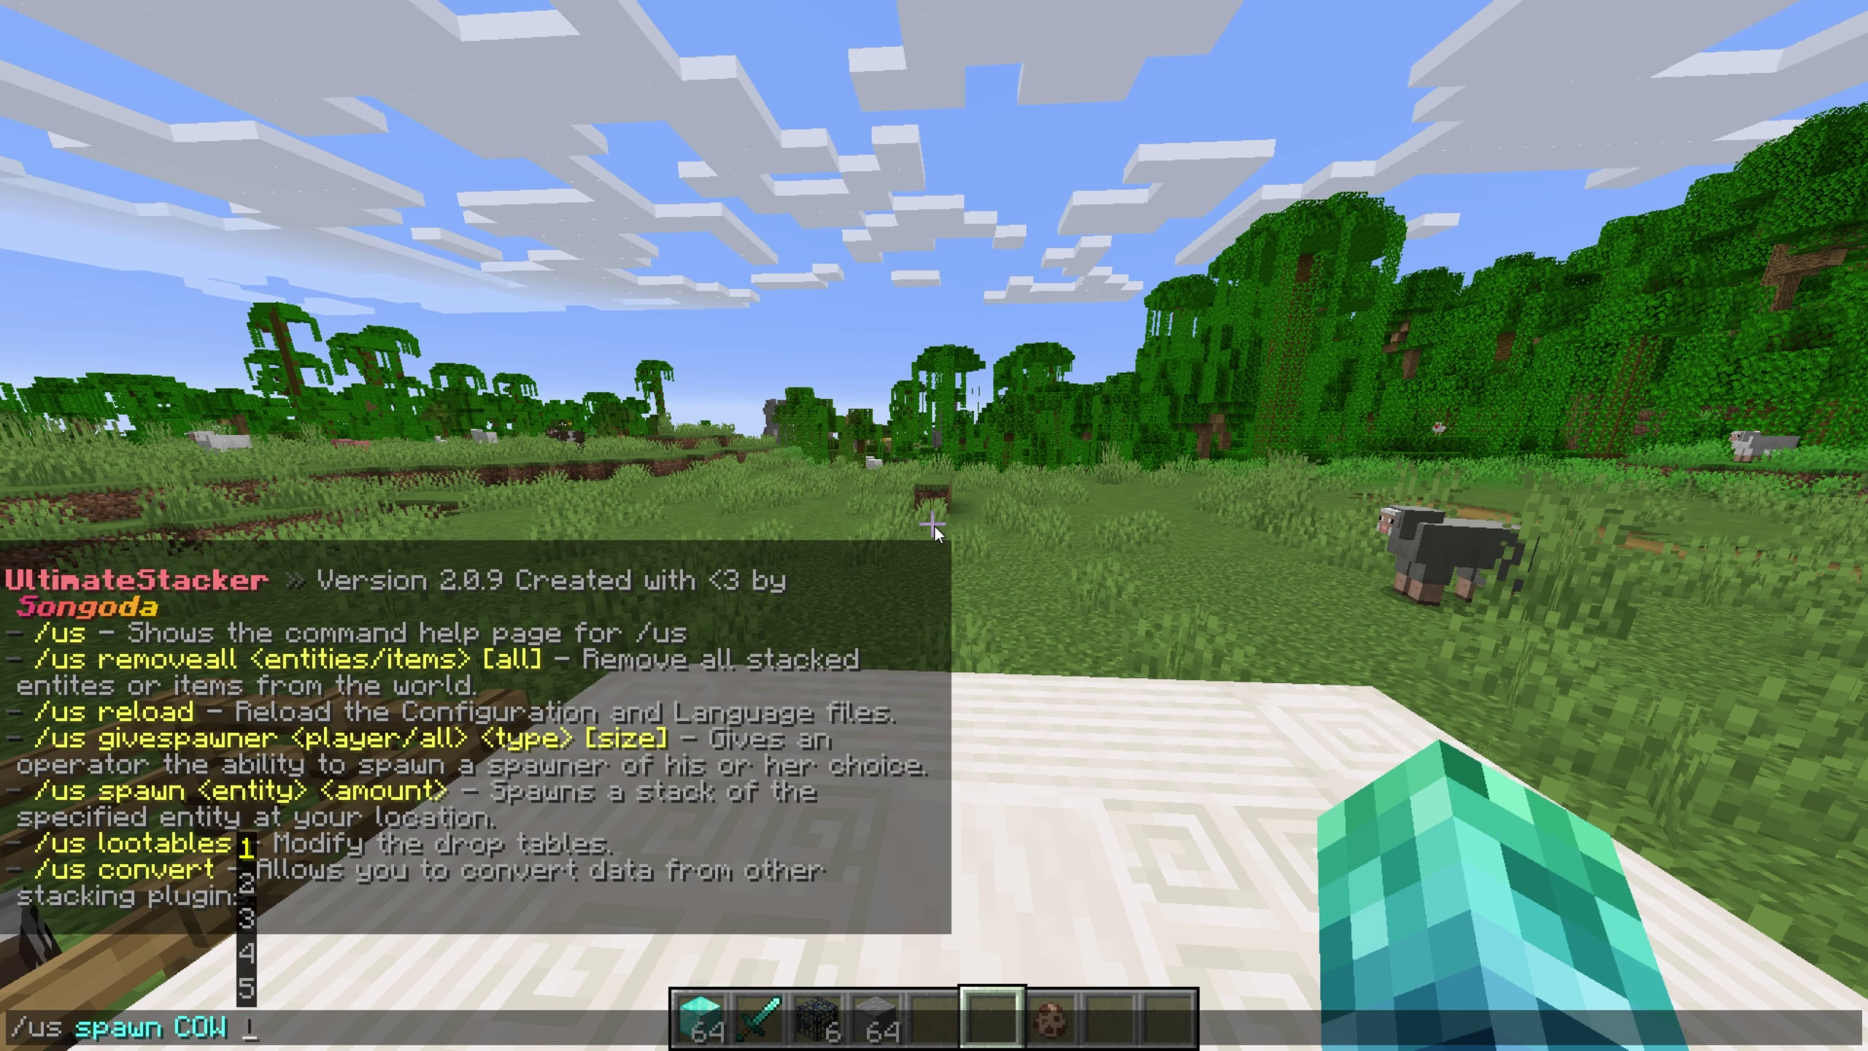
pyautogui.press('Return')
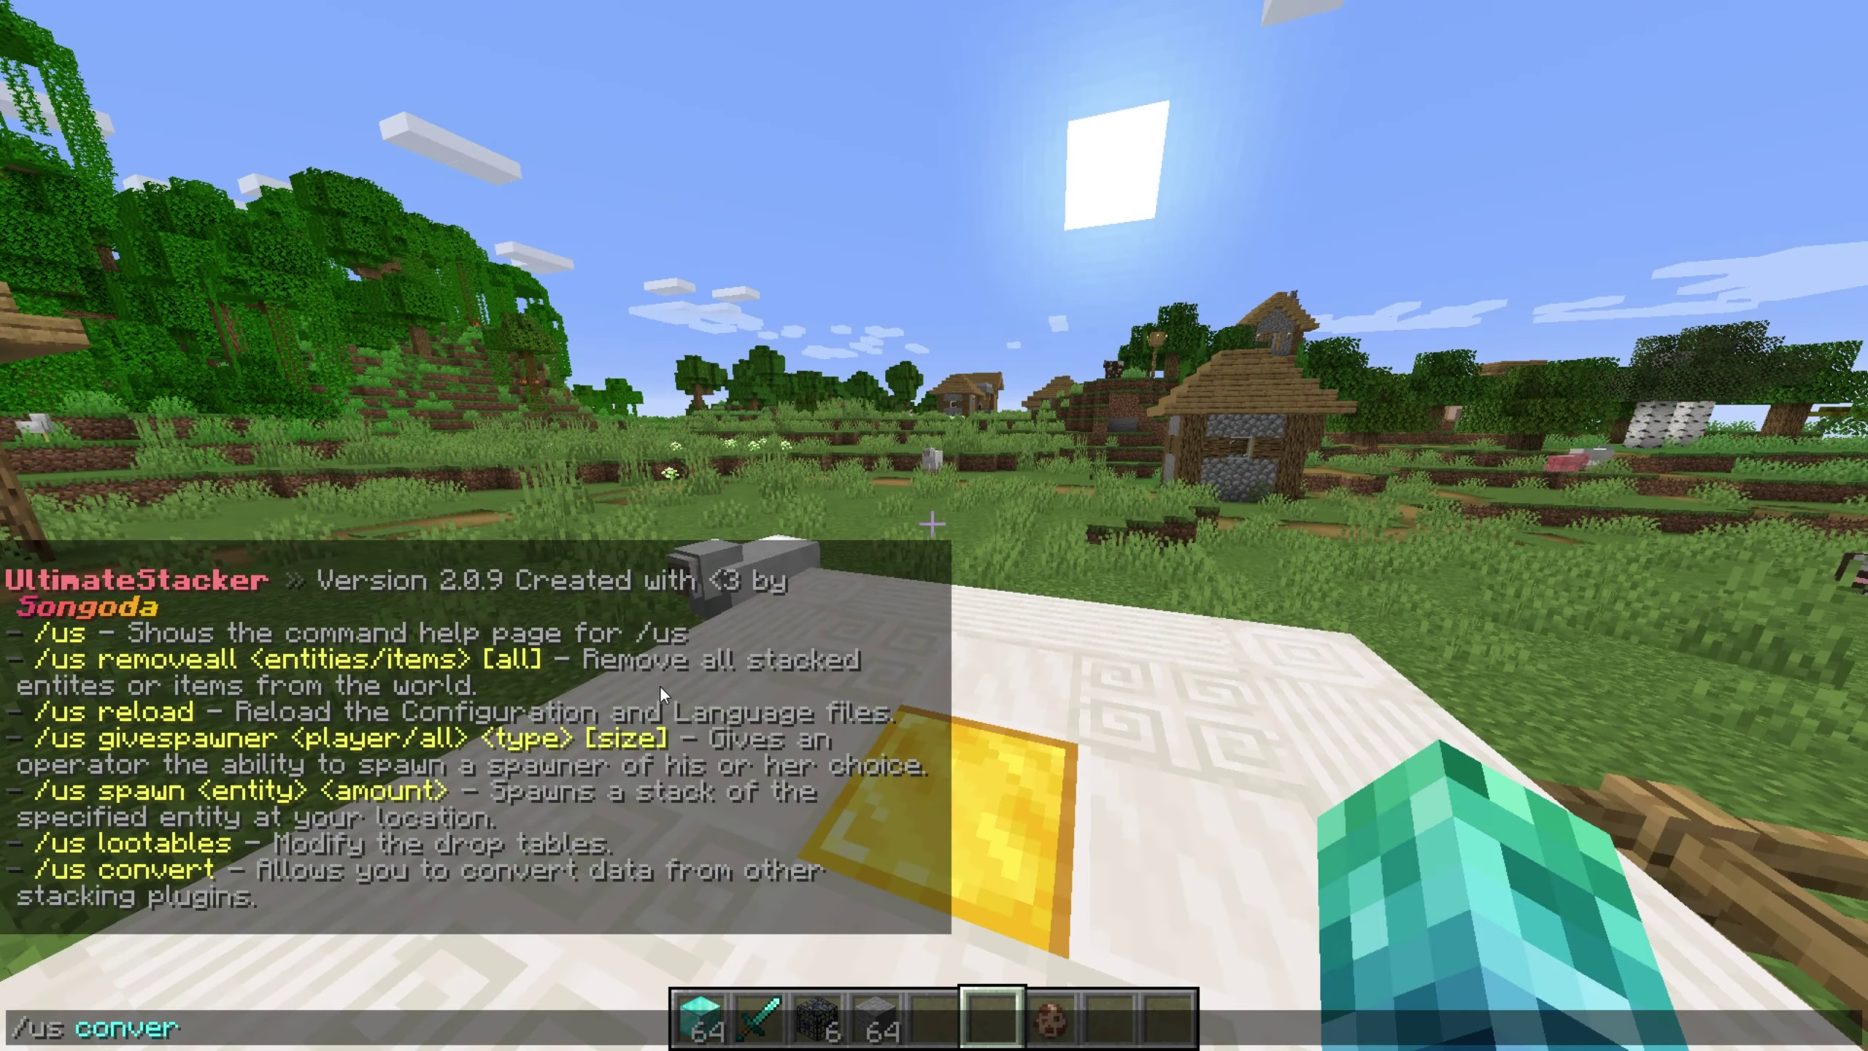
# Step: Run /us convert, then /us reload to reload configuration and language files
pyautogui.write('t')
pyautogui.press('Return')
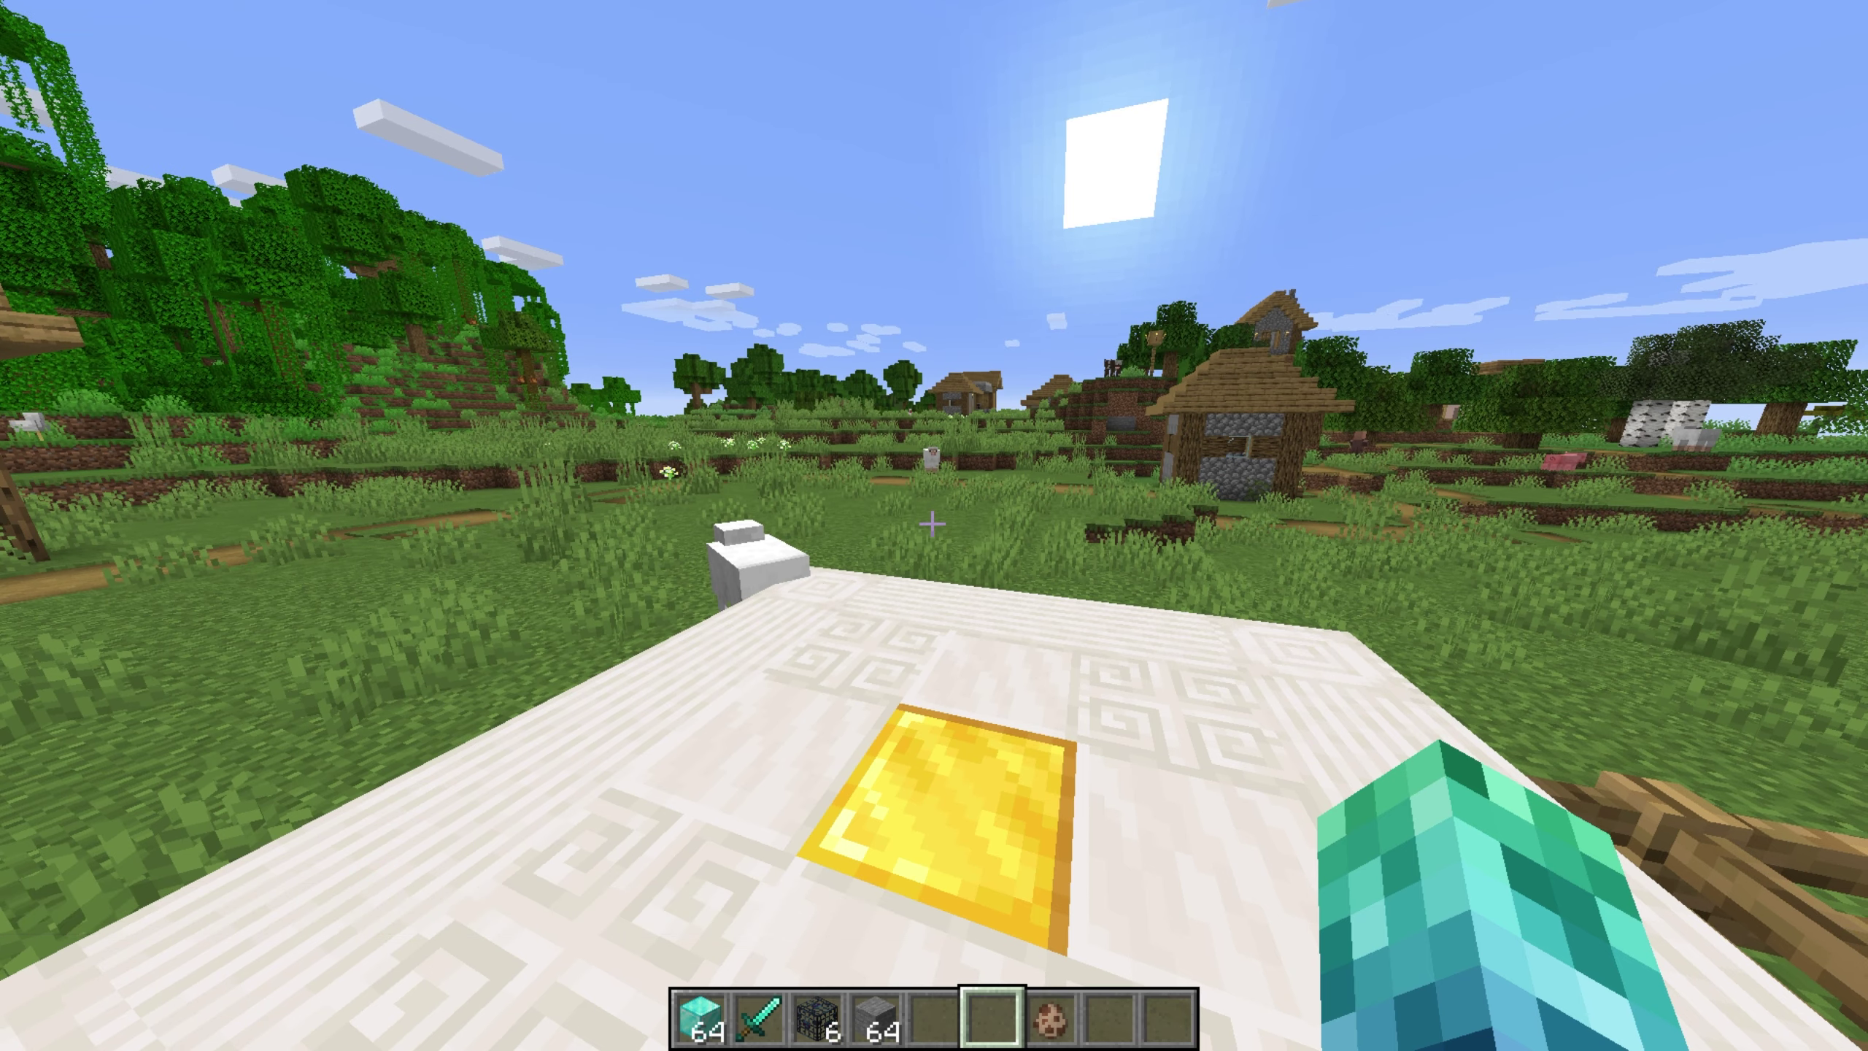
pyautogui.press('/')
pyautogui.write('us reload')
pyautogui.press('Return')
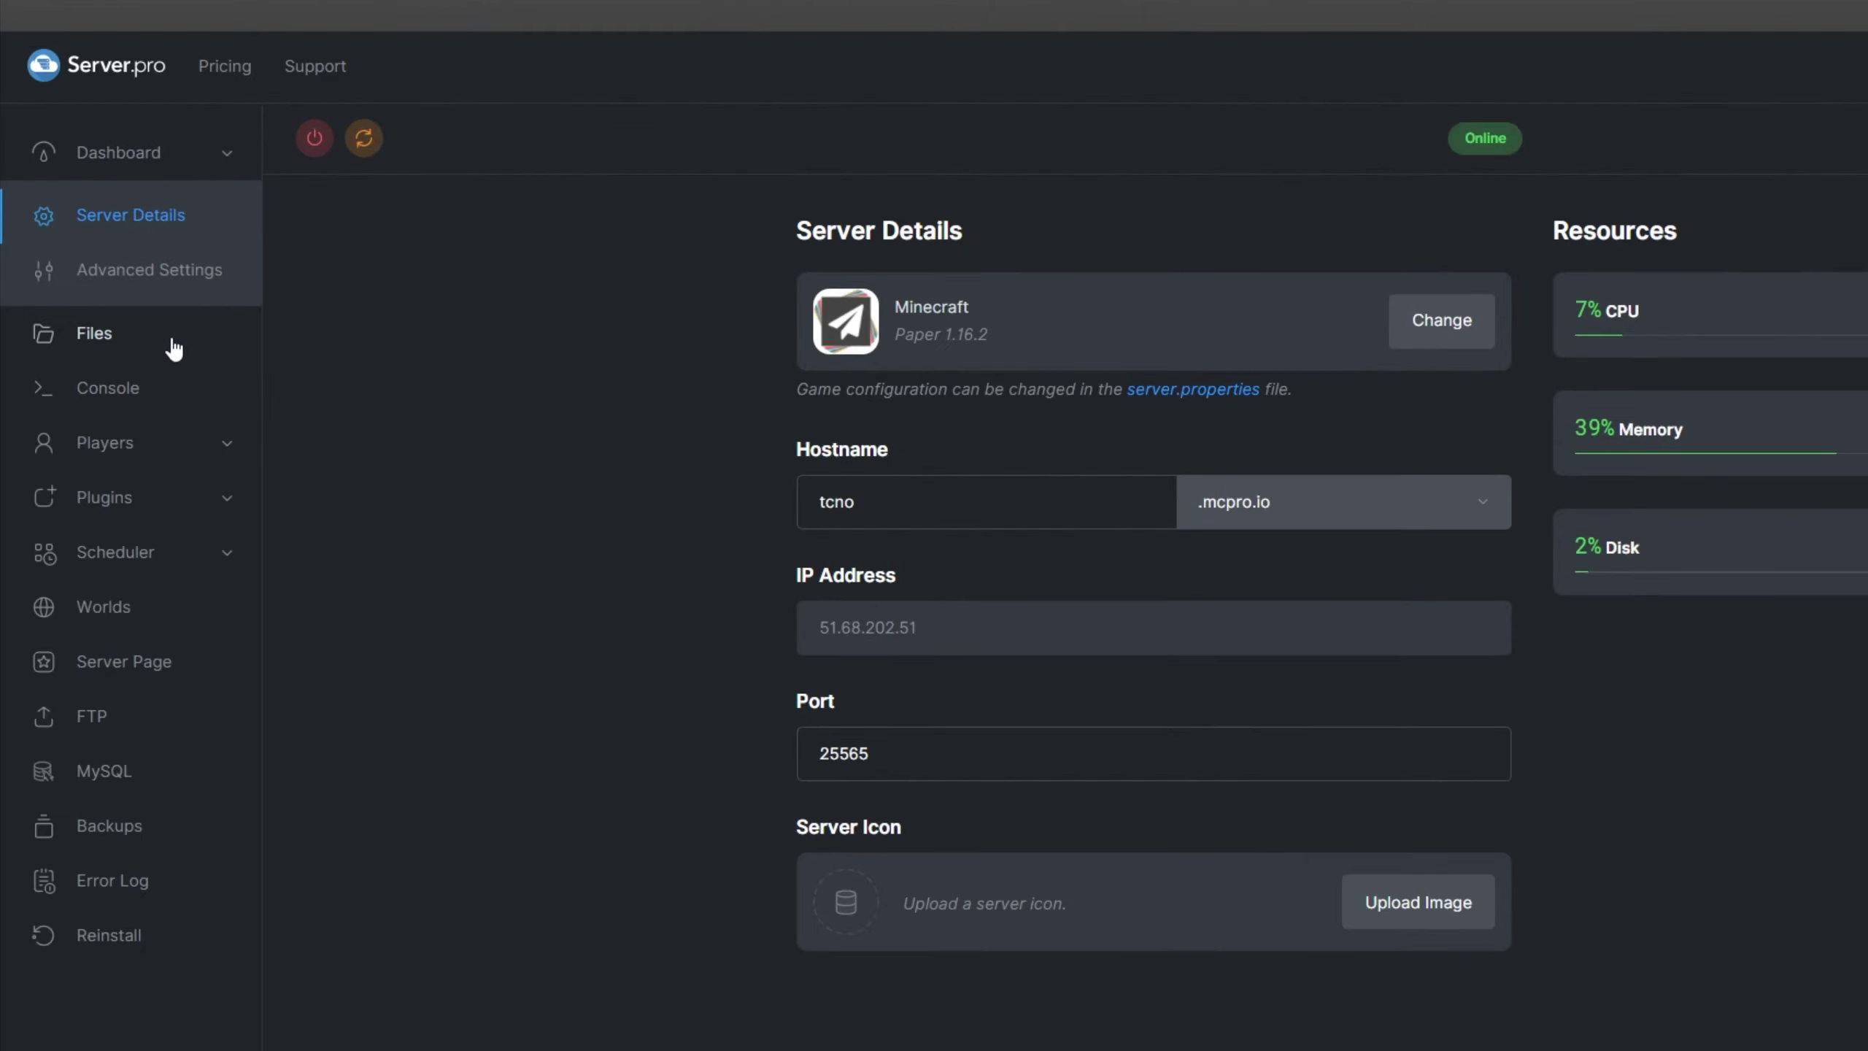
# Step: Go to Files > plugins > UltimateStacker to list its YAML files and ultimatestacker.db
pyautogui.click(176, 348)
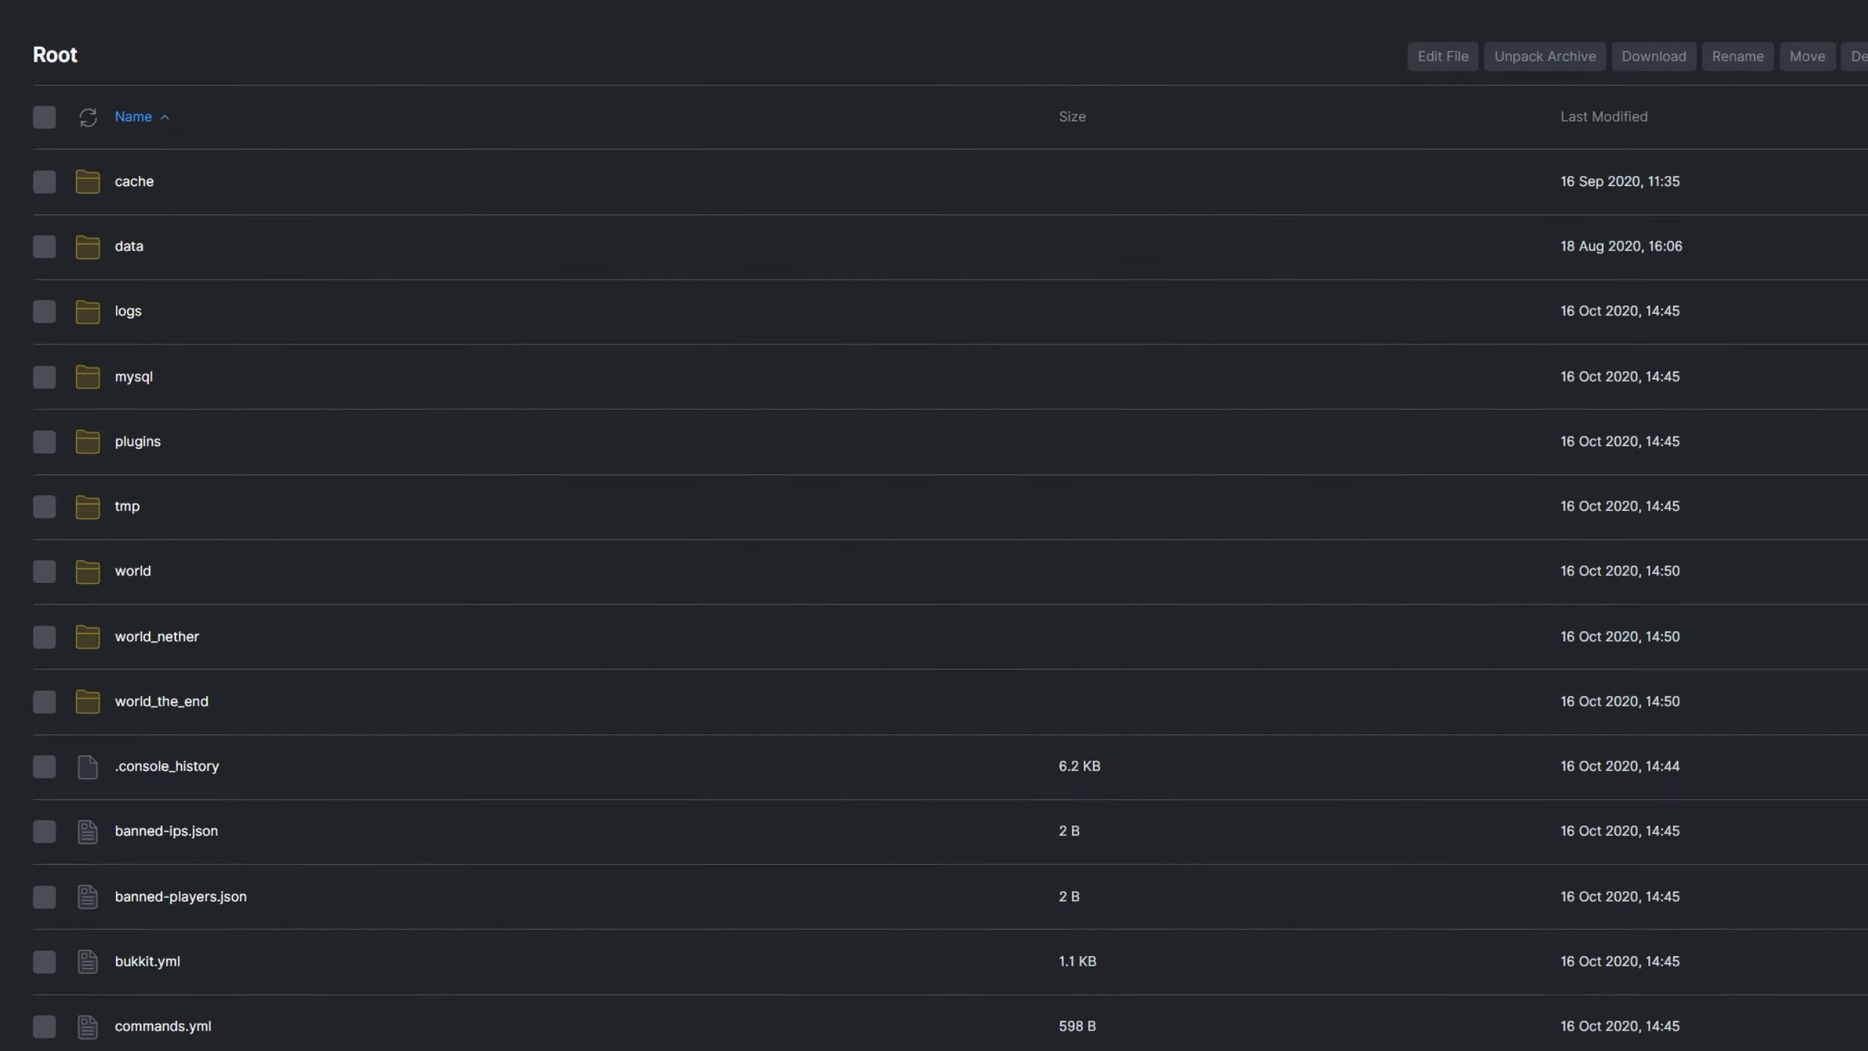
pyautogui.click(462, 713)
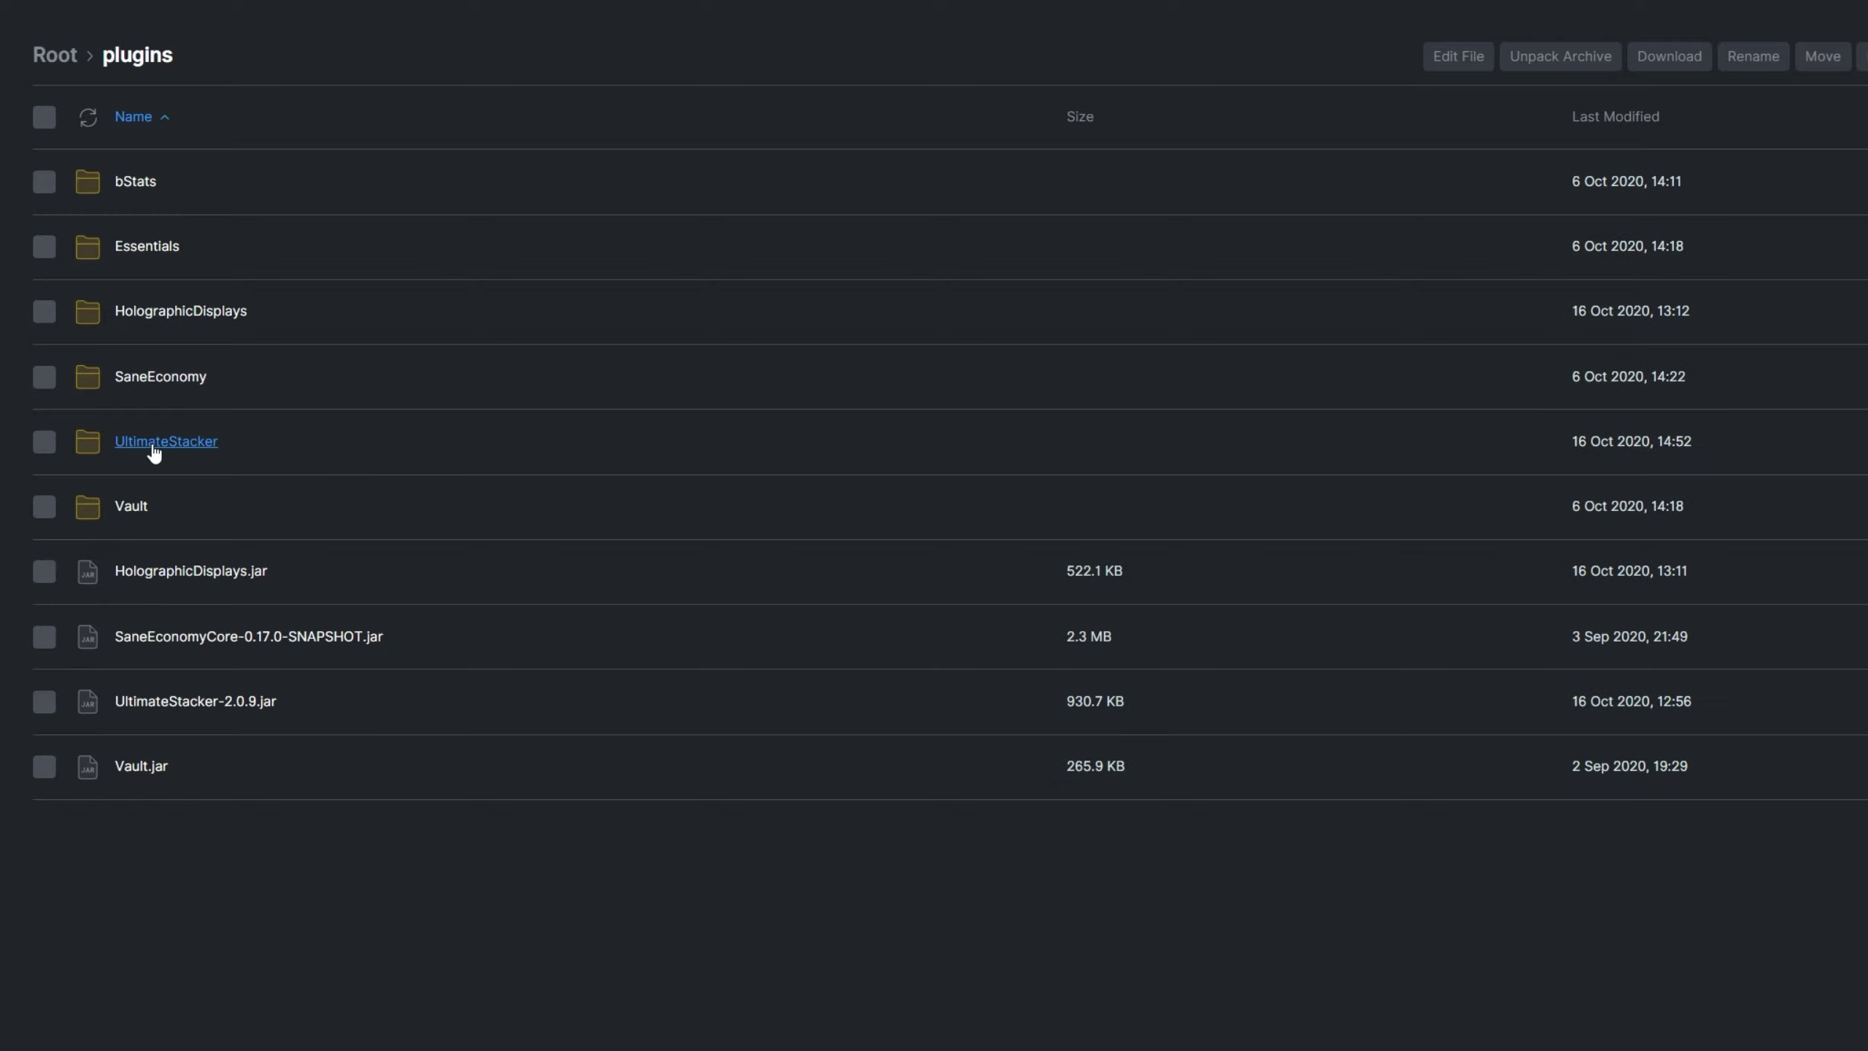
pyautogui.click(153, 442)
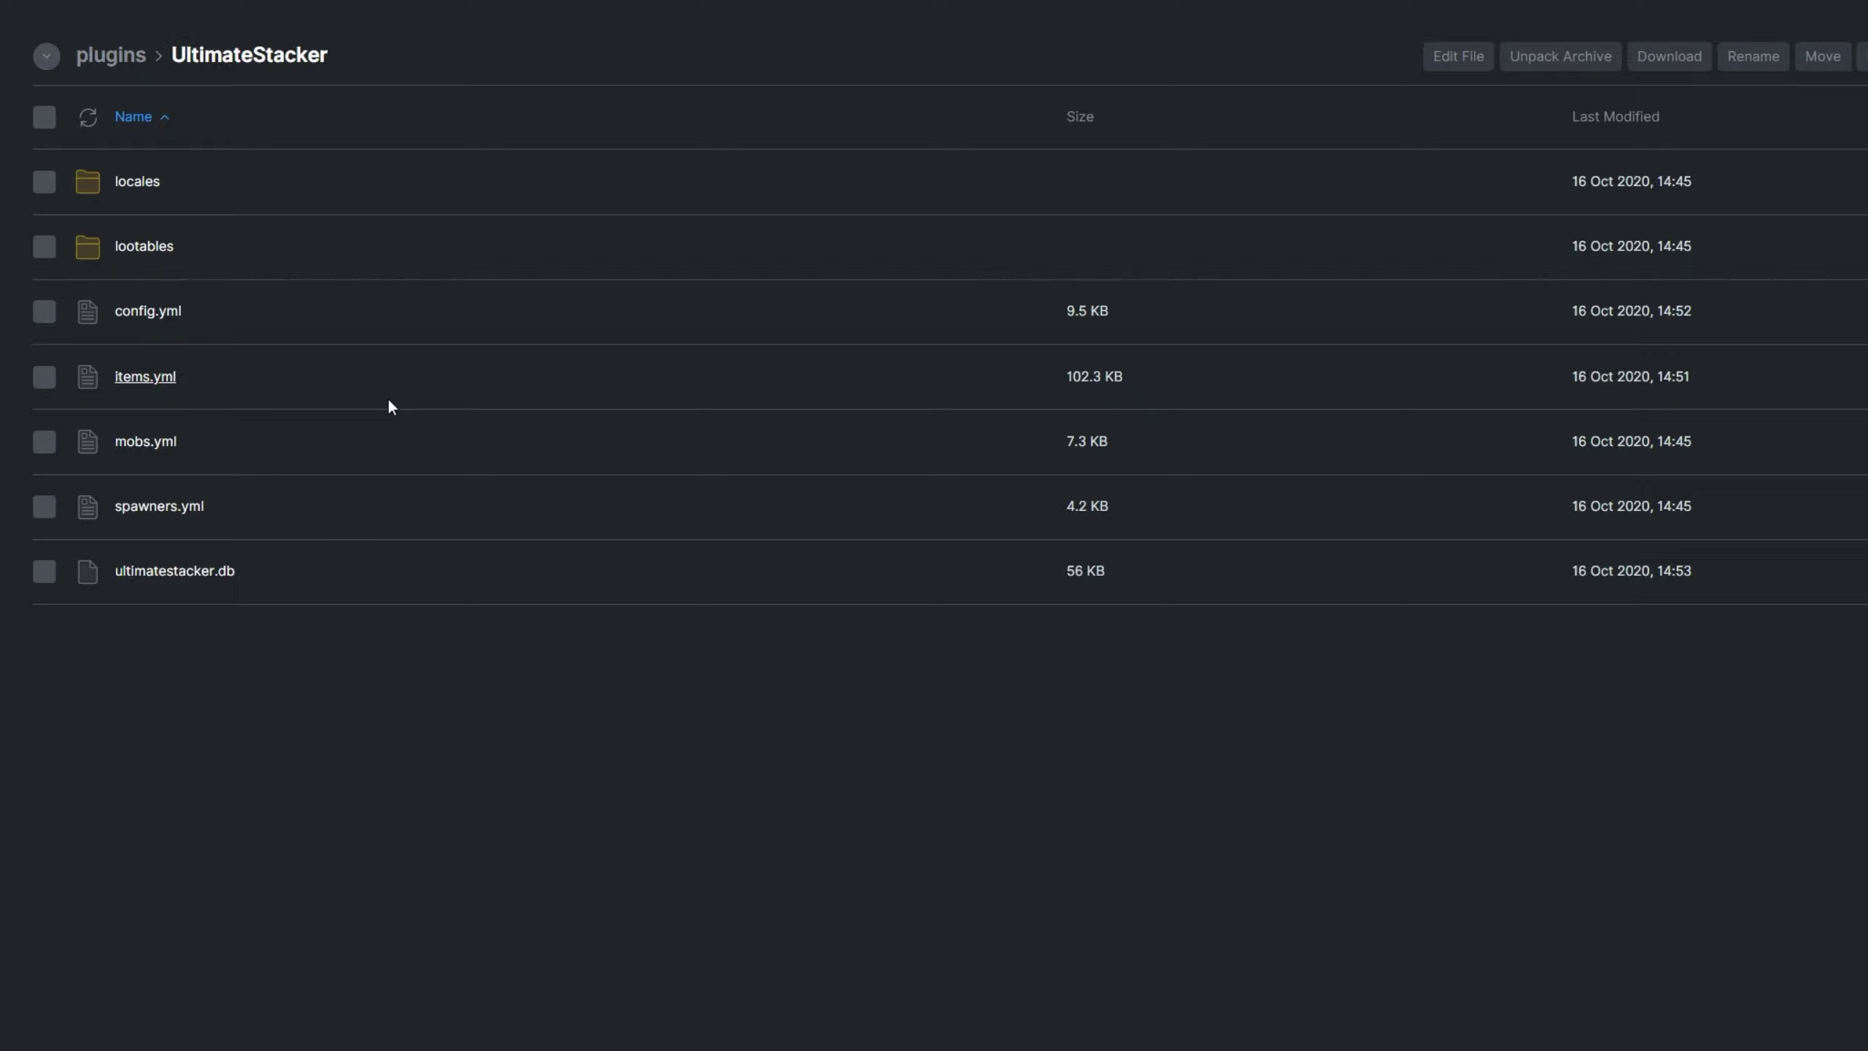
# Step: Browse the locales folder, then return to the UltimateStacker folder
pyautogui.click(154, 184)
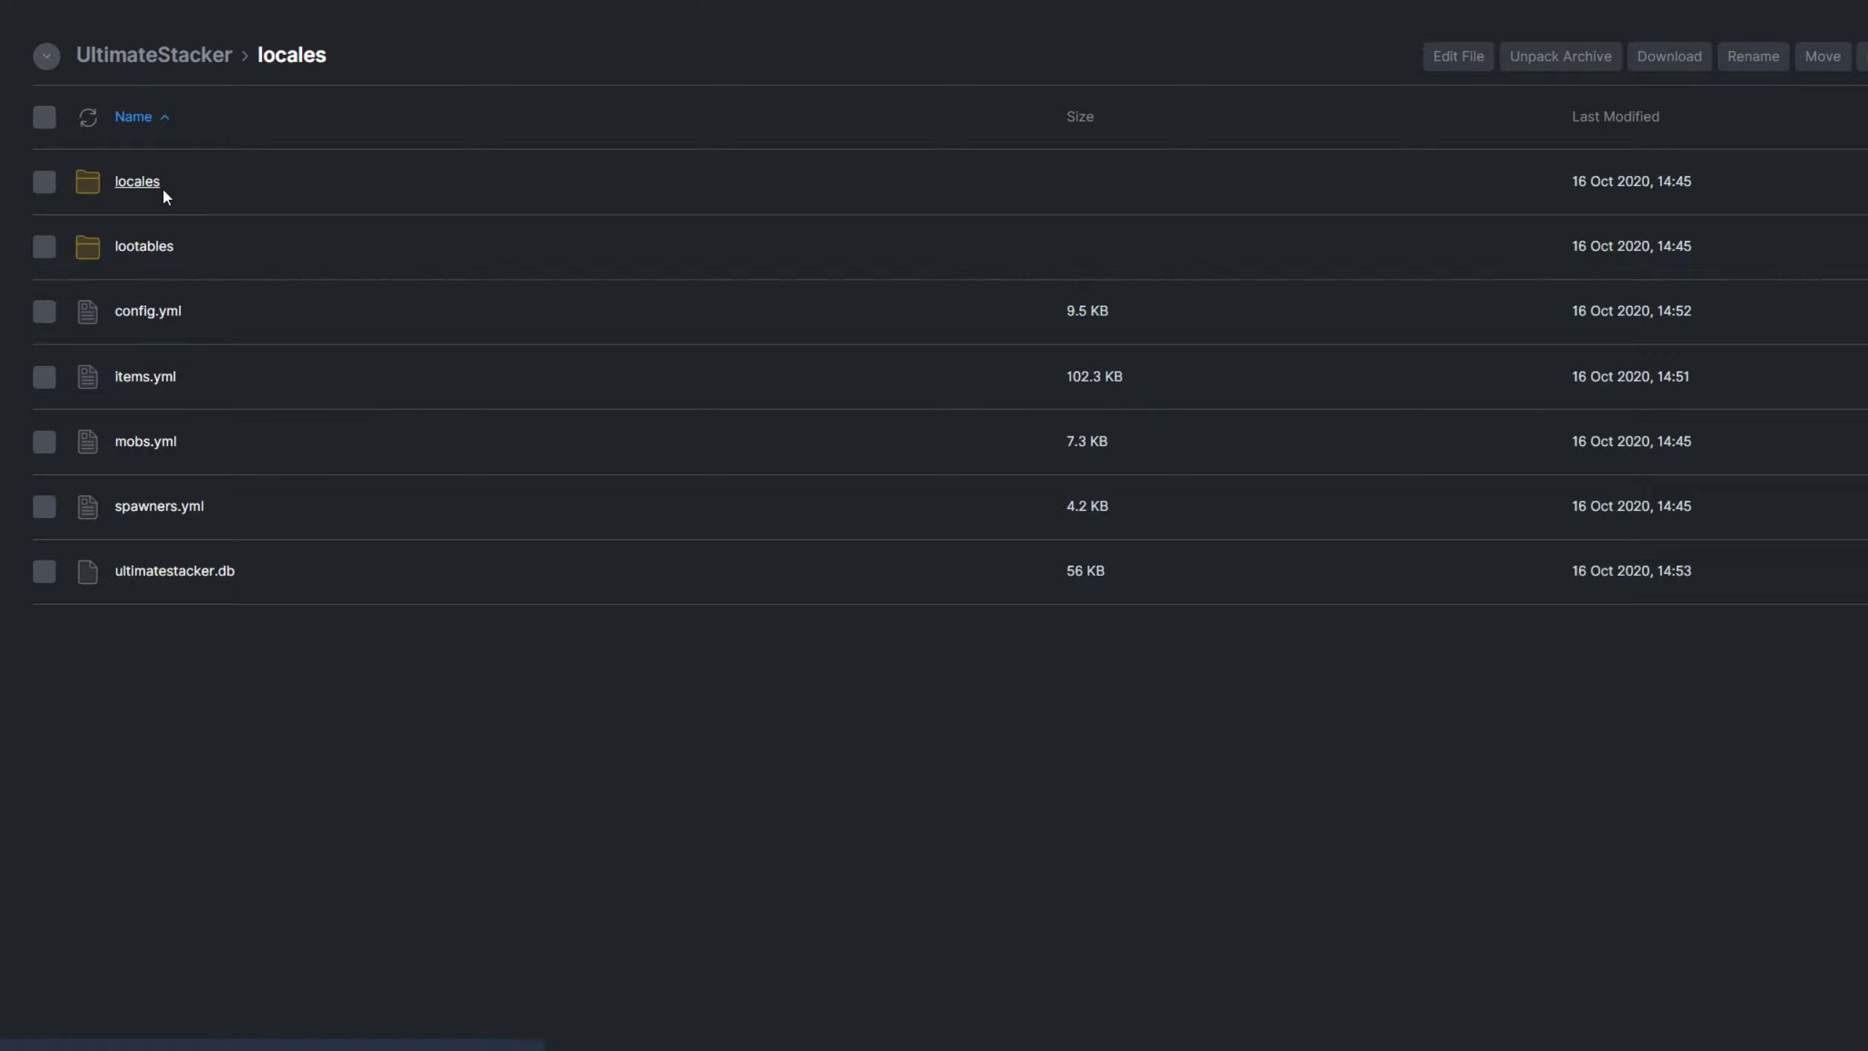
pyautogui.scroll(-2, 337, 264)
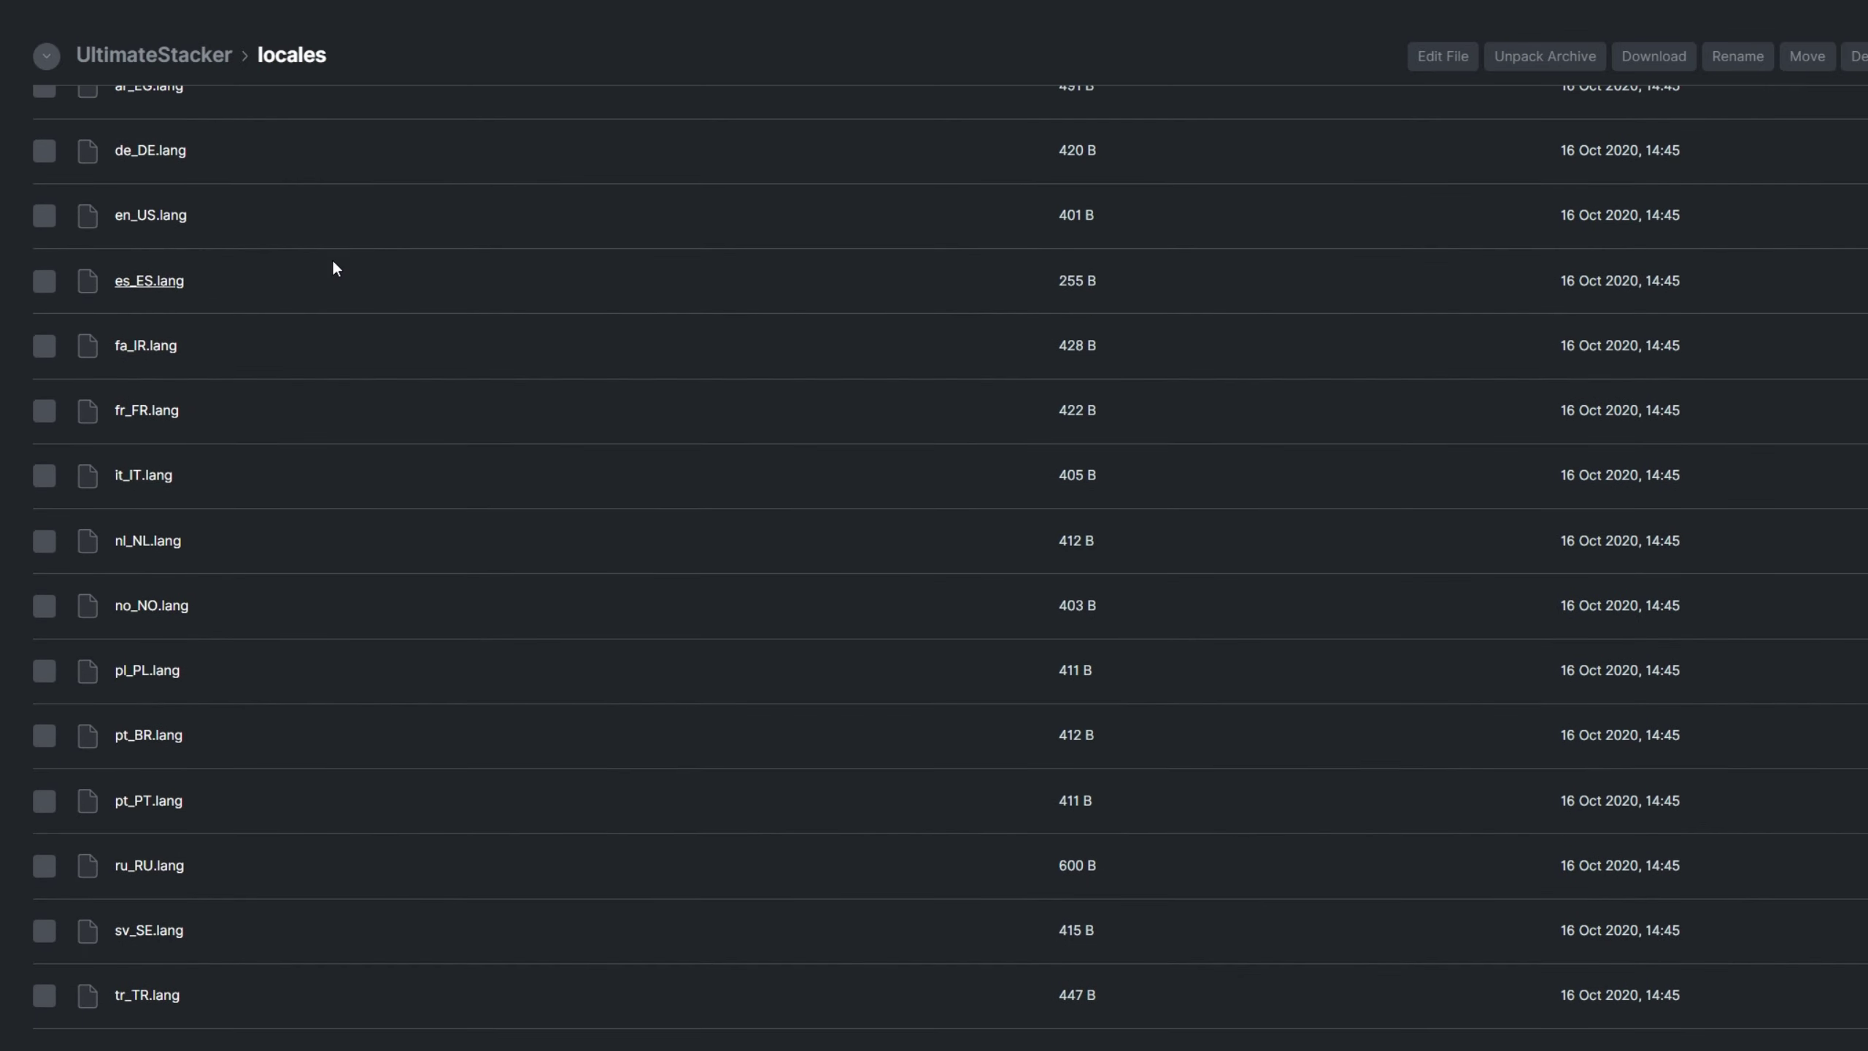
pyautogui.scroll(2, 333, 263)
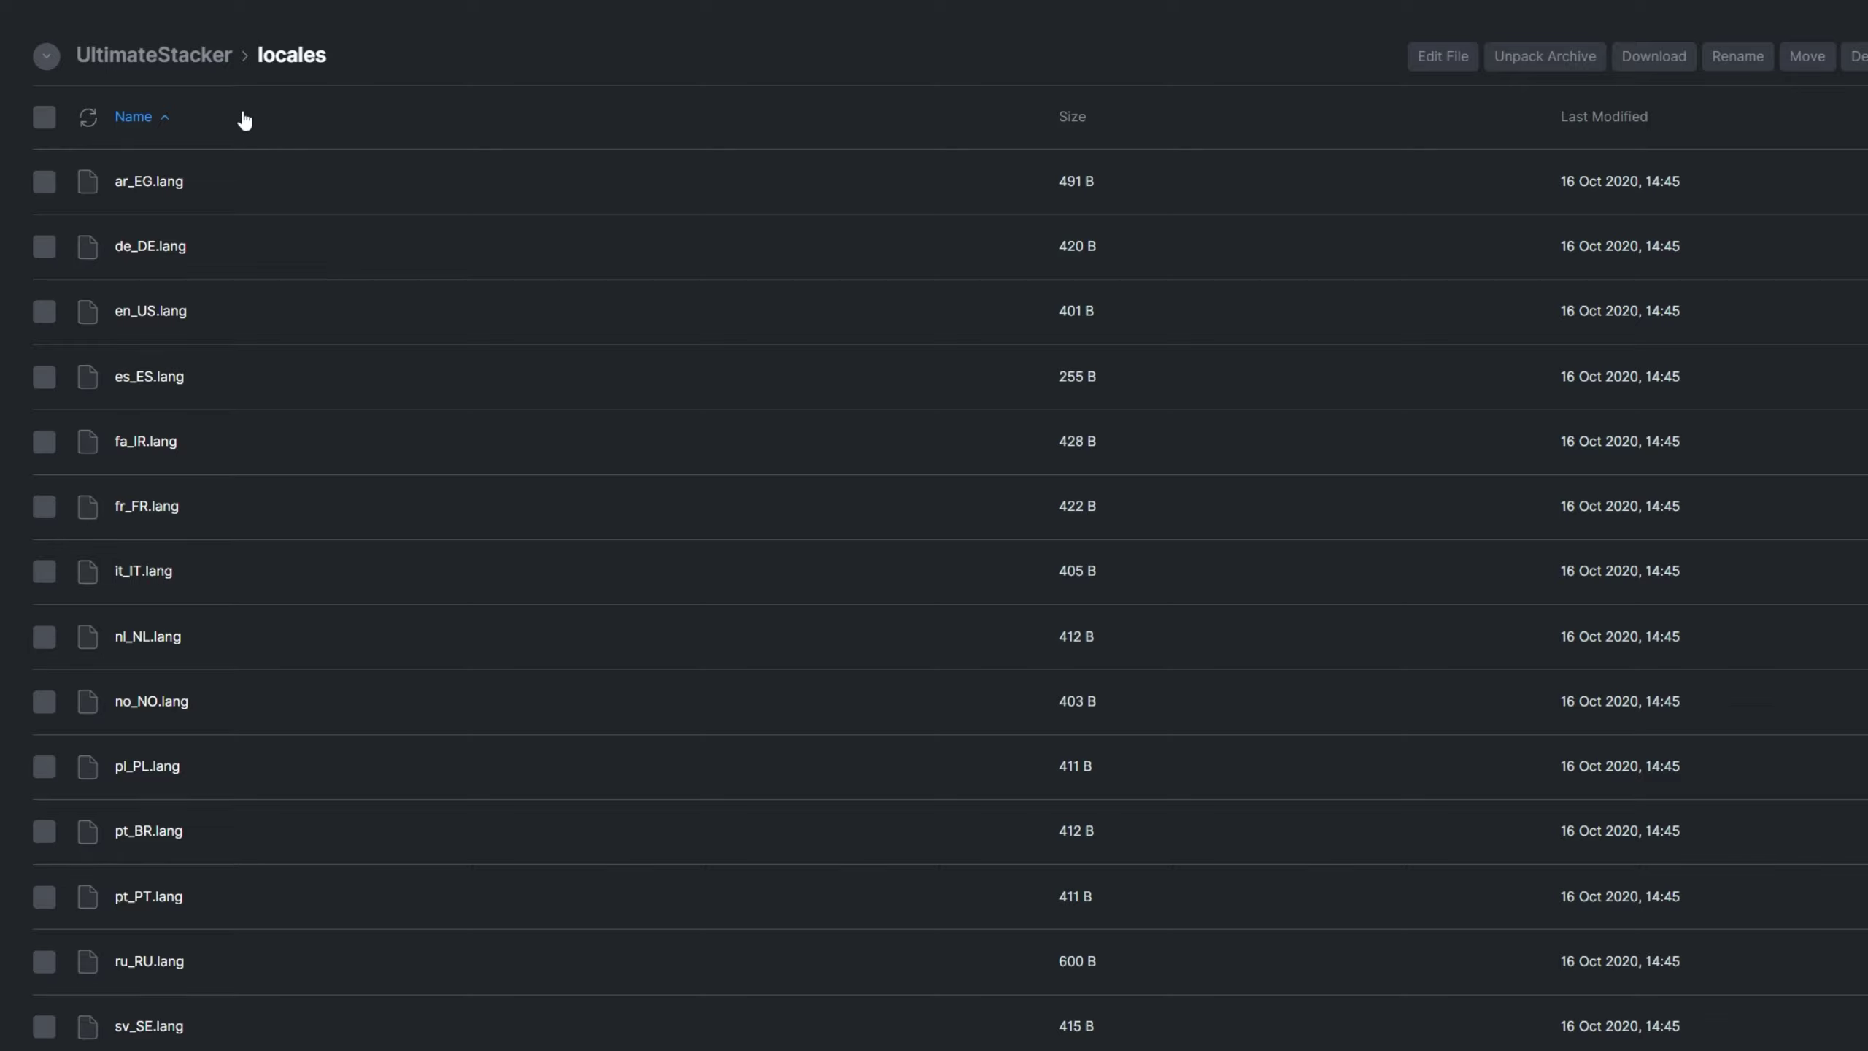
pyautogui.click(206, 56)
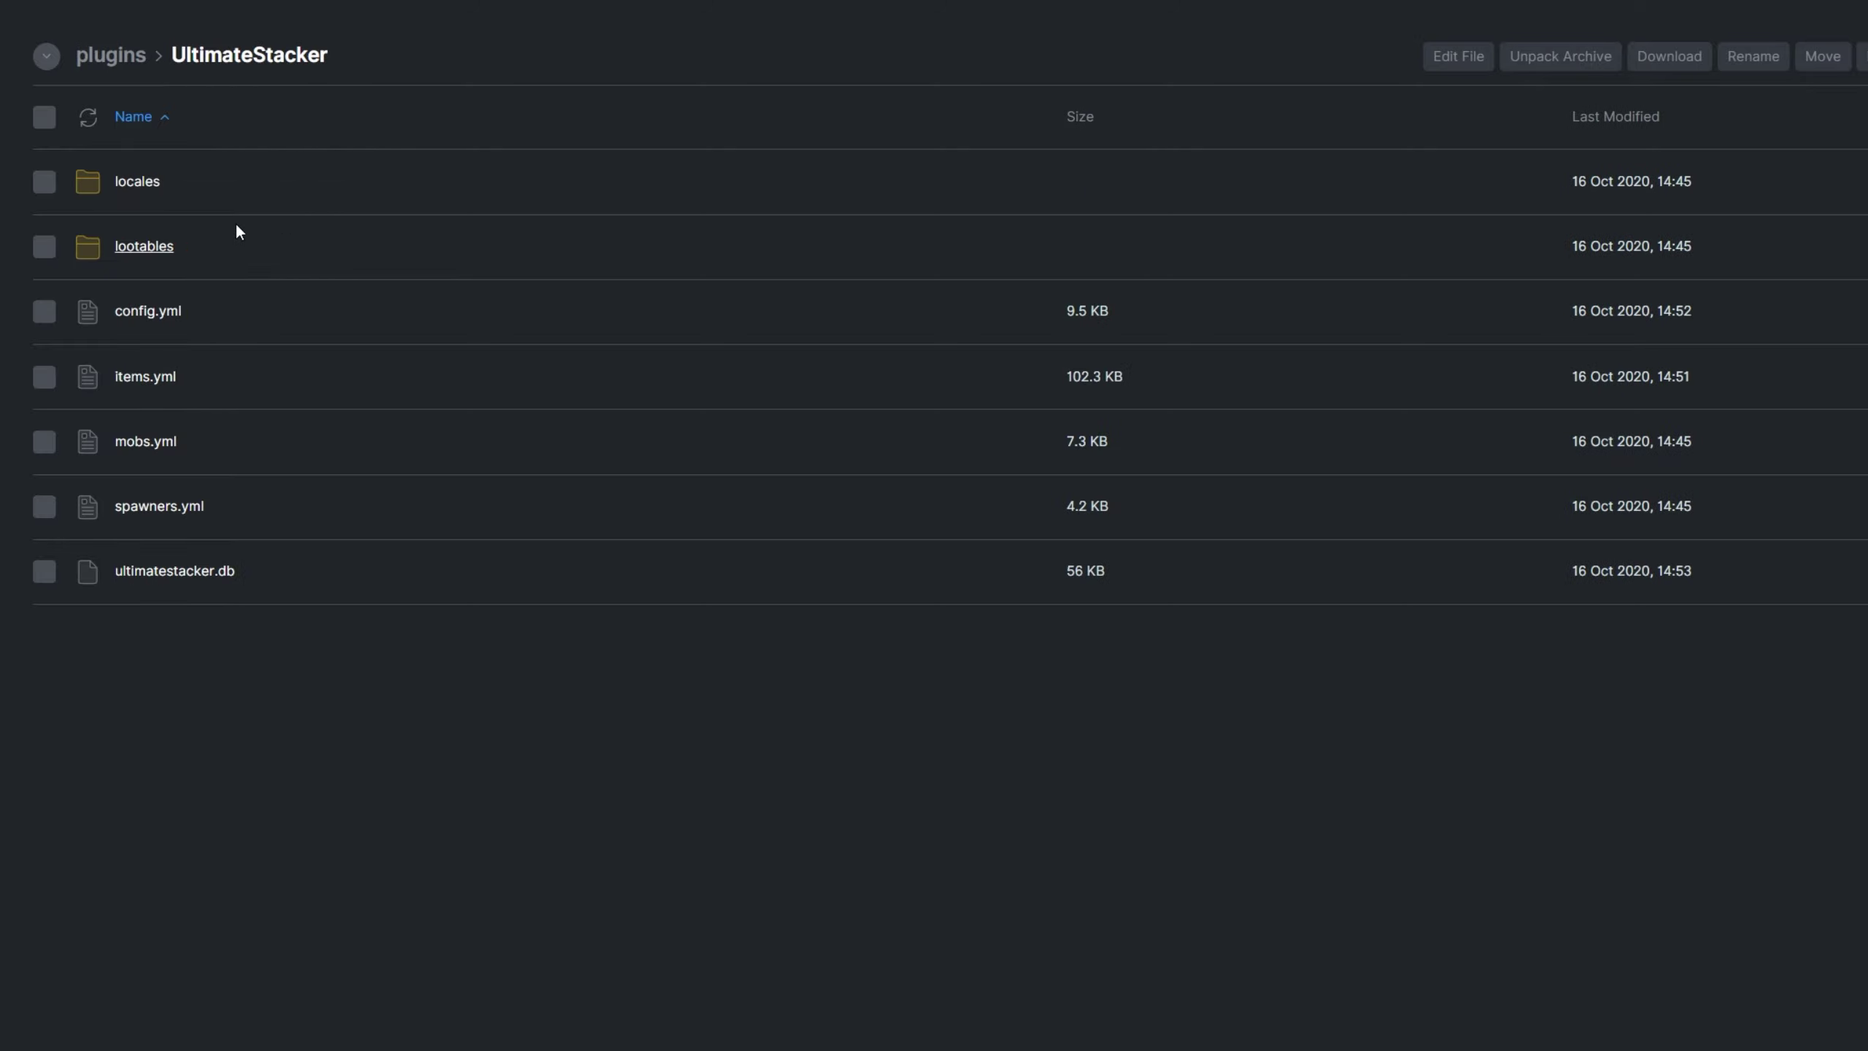
# Step: Review guardian.json in the lootables folder, then go back to the plugin file list
pyautogui.click(166, 247)
pyautogui.scroll(-10, 321, 222)
pyautogui.click(180, 269)
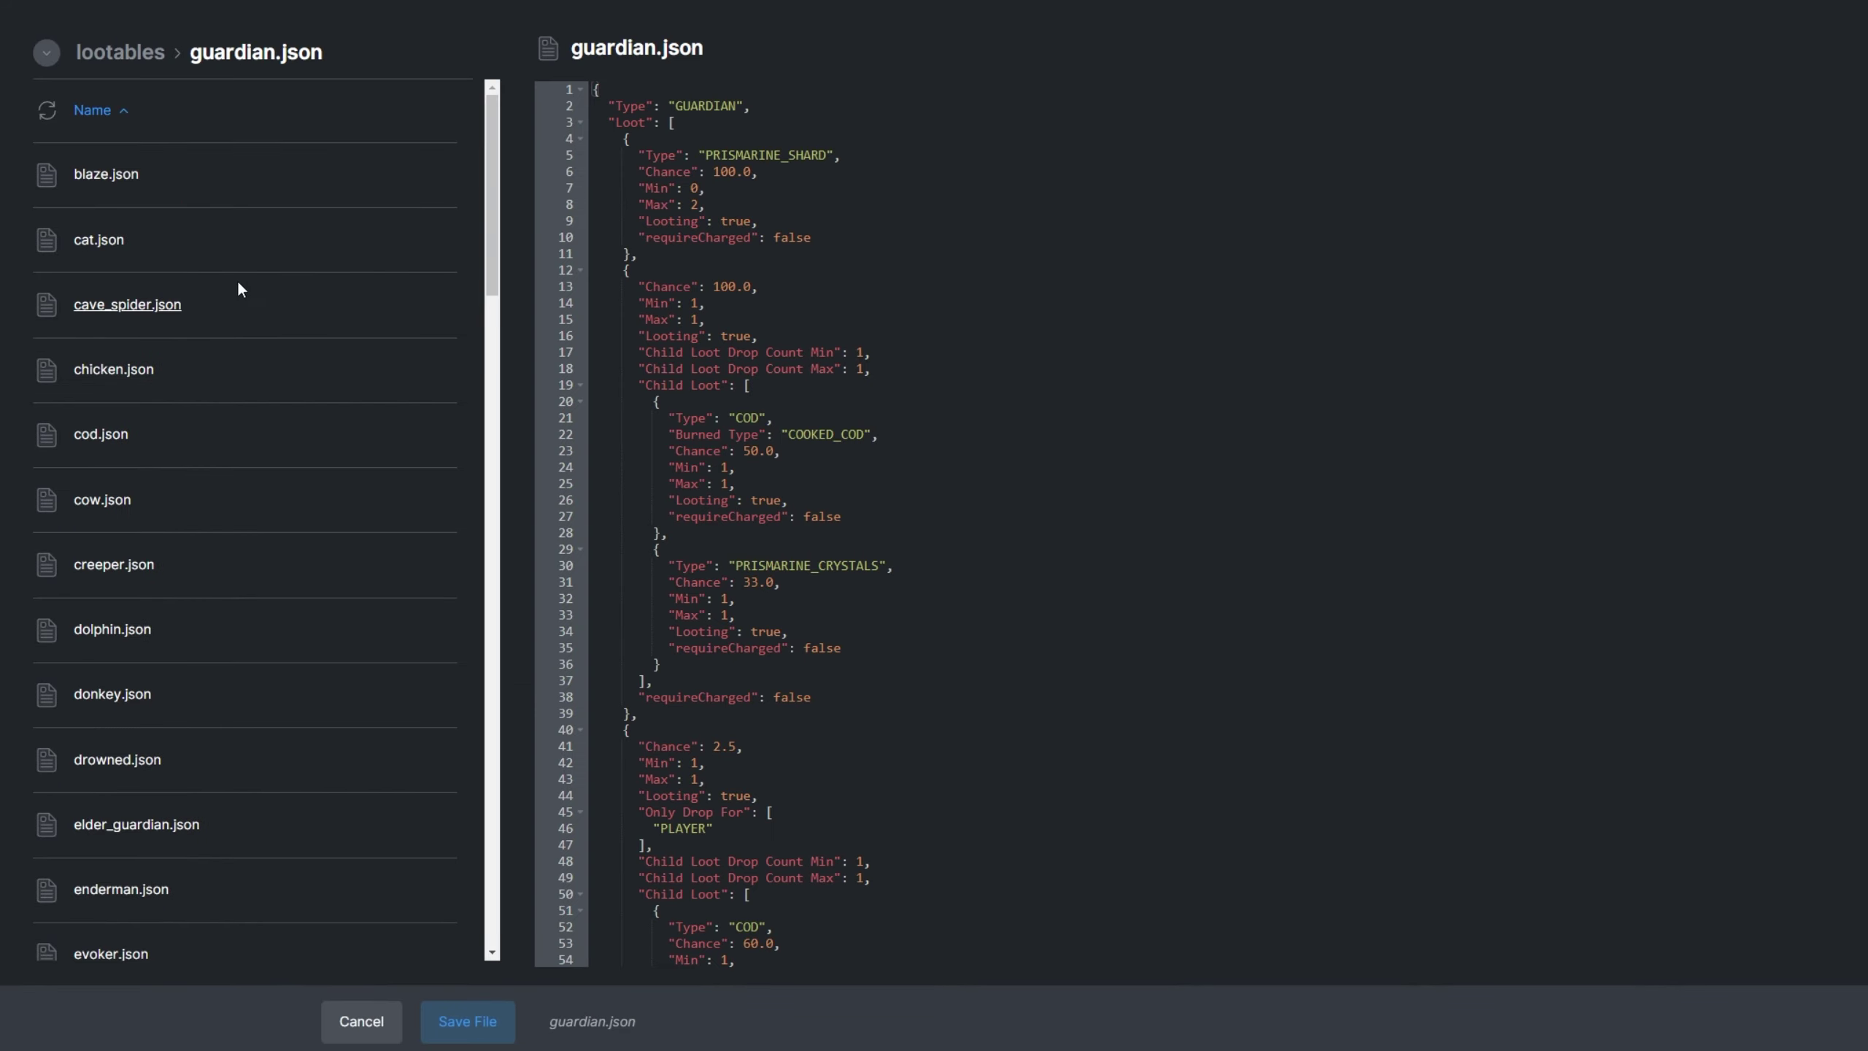
pyautogui.scroll(-5, 755, 235)
pyautogui.scroll(-5, 755, 234)
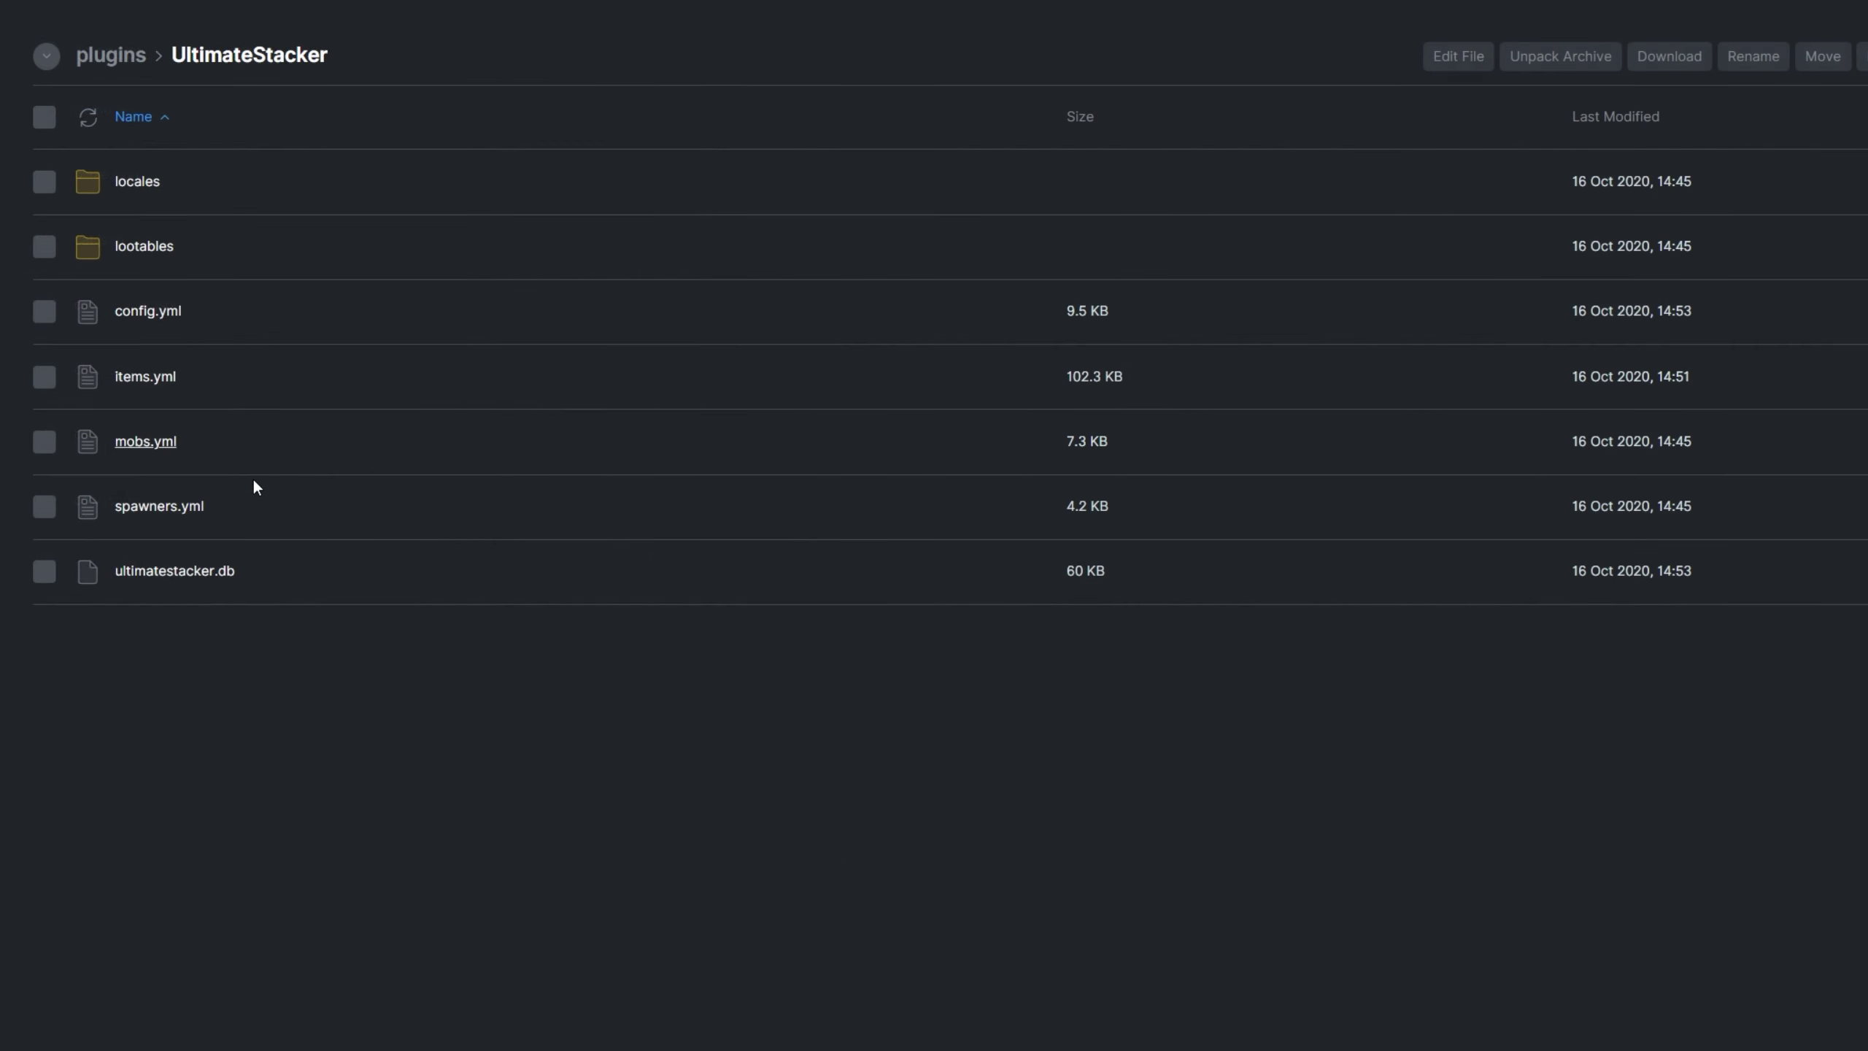
pyautogui.click(268, 556)
pyautogui.click(268, 552)
# Step: Open spawners.yml and check ELDER_GUARDIAN's Max Stack Size -1 and Display Name
pyautogui.click(188, 503)
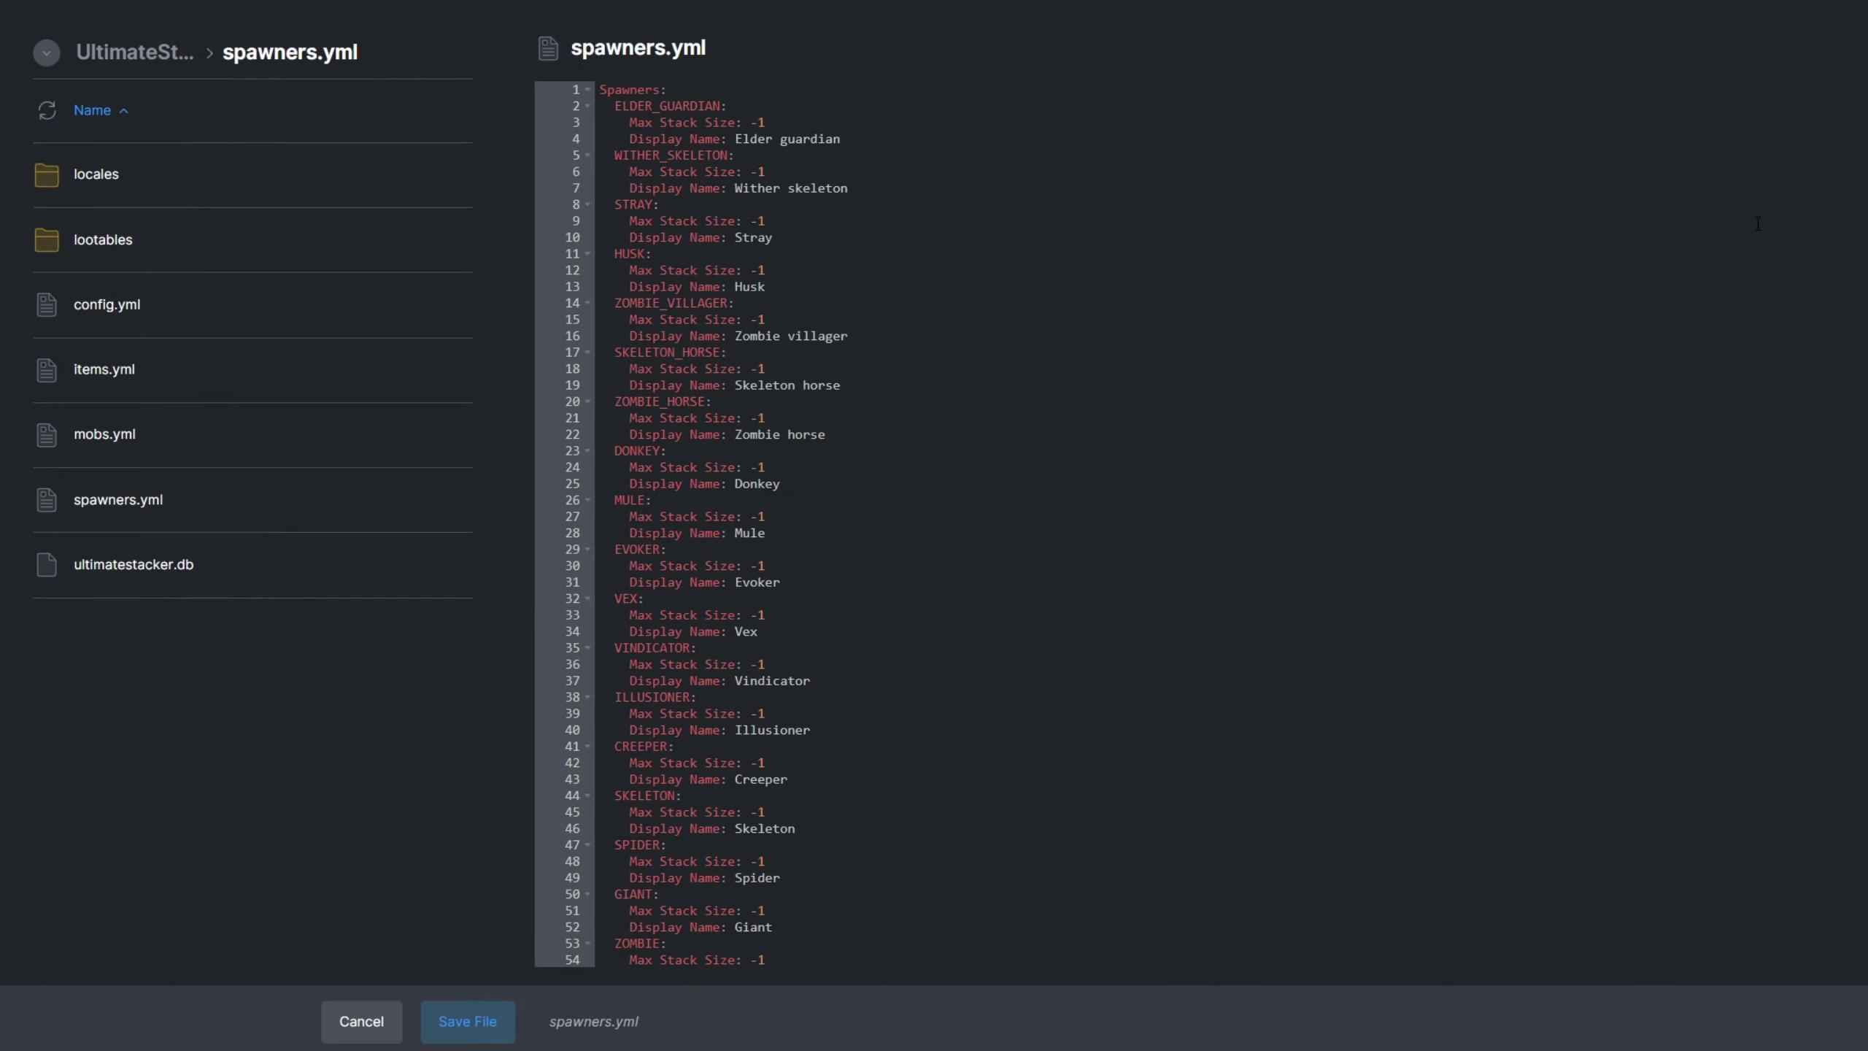
pyautogui.scroll(-20, 736, 515)
pyautogui.scroll(20, 735, 515)
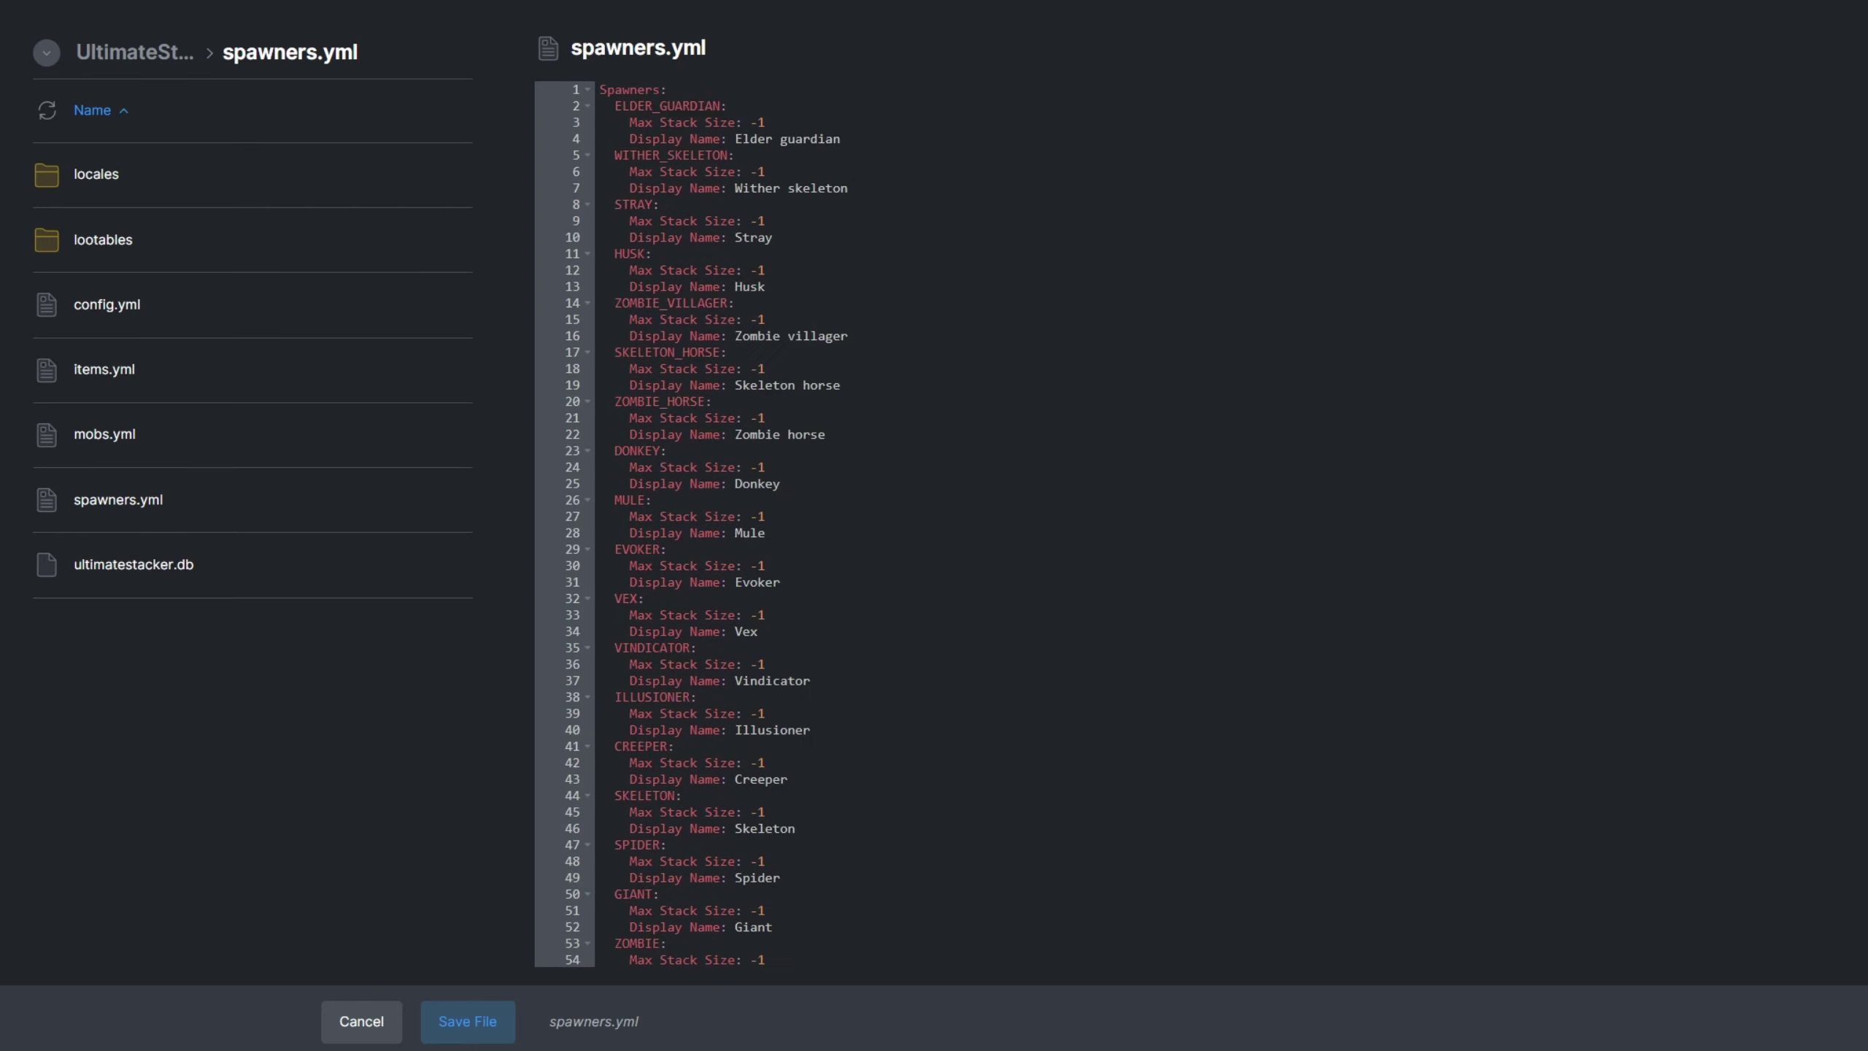
pyautogui.click(721, 122)
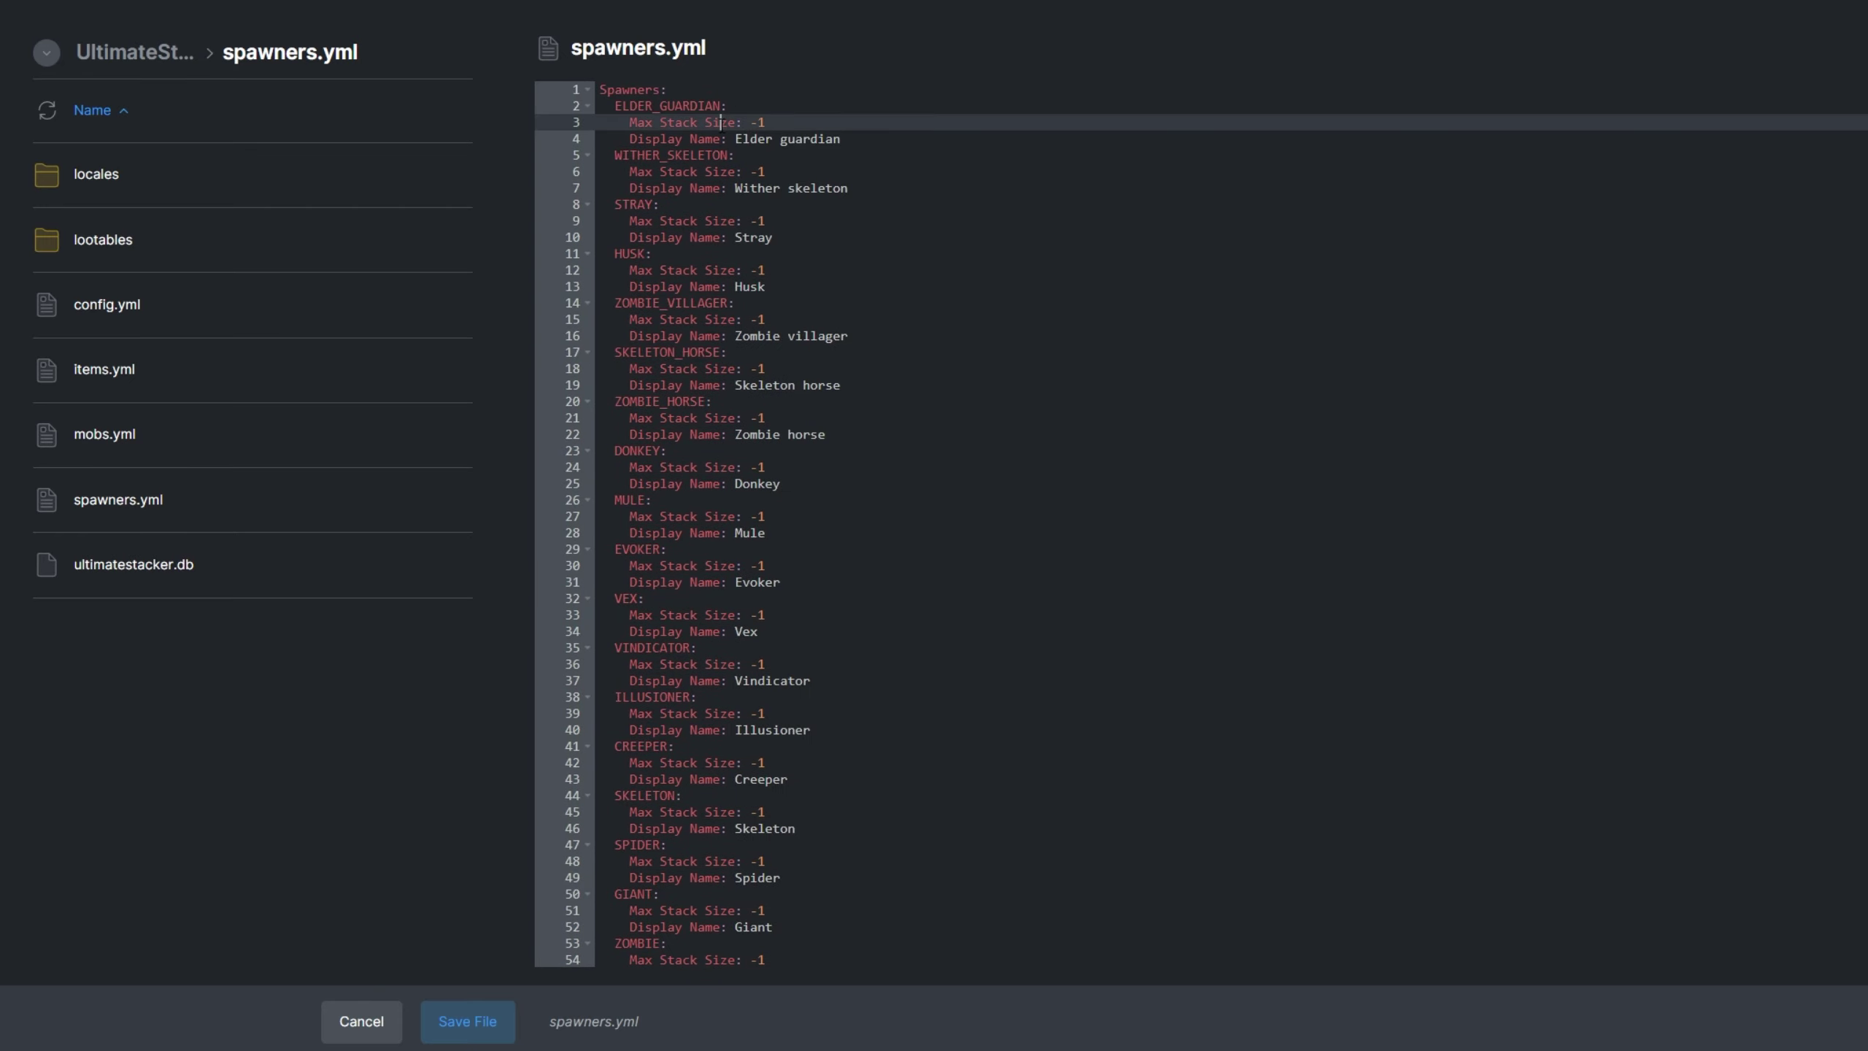
pyautogui.click(728, 139)
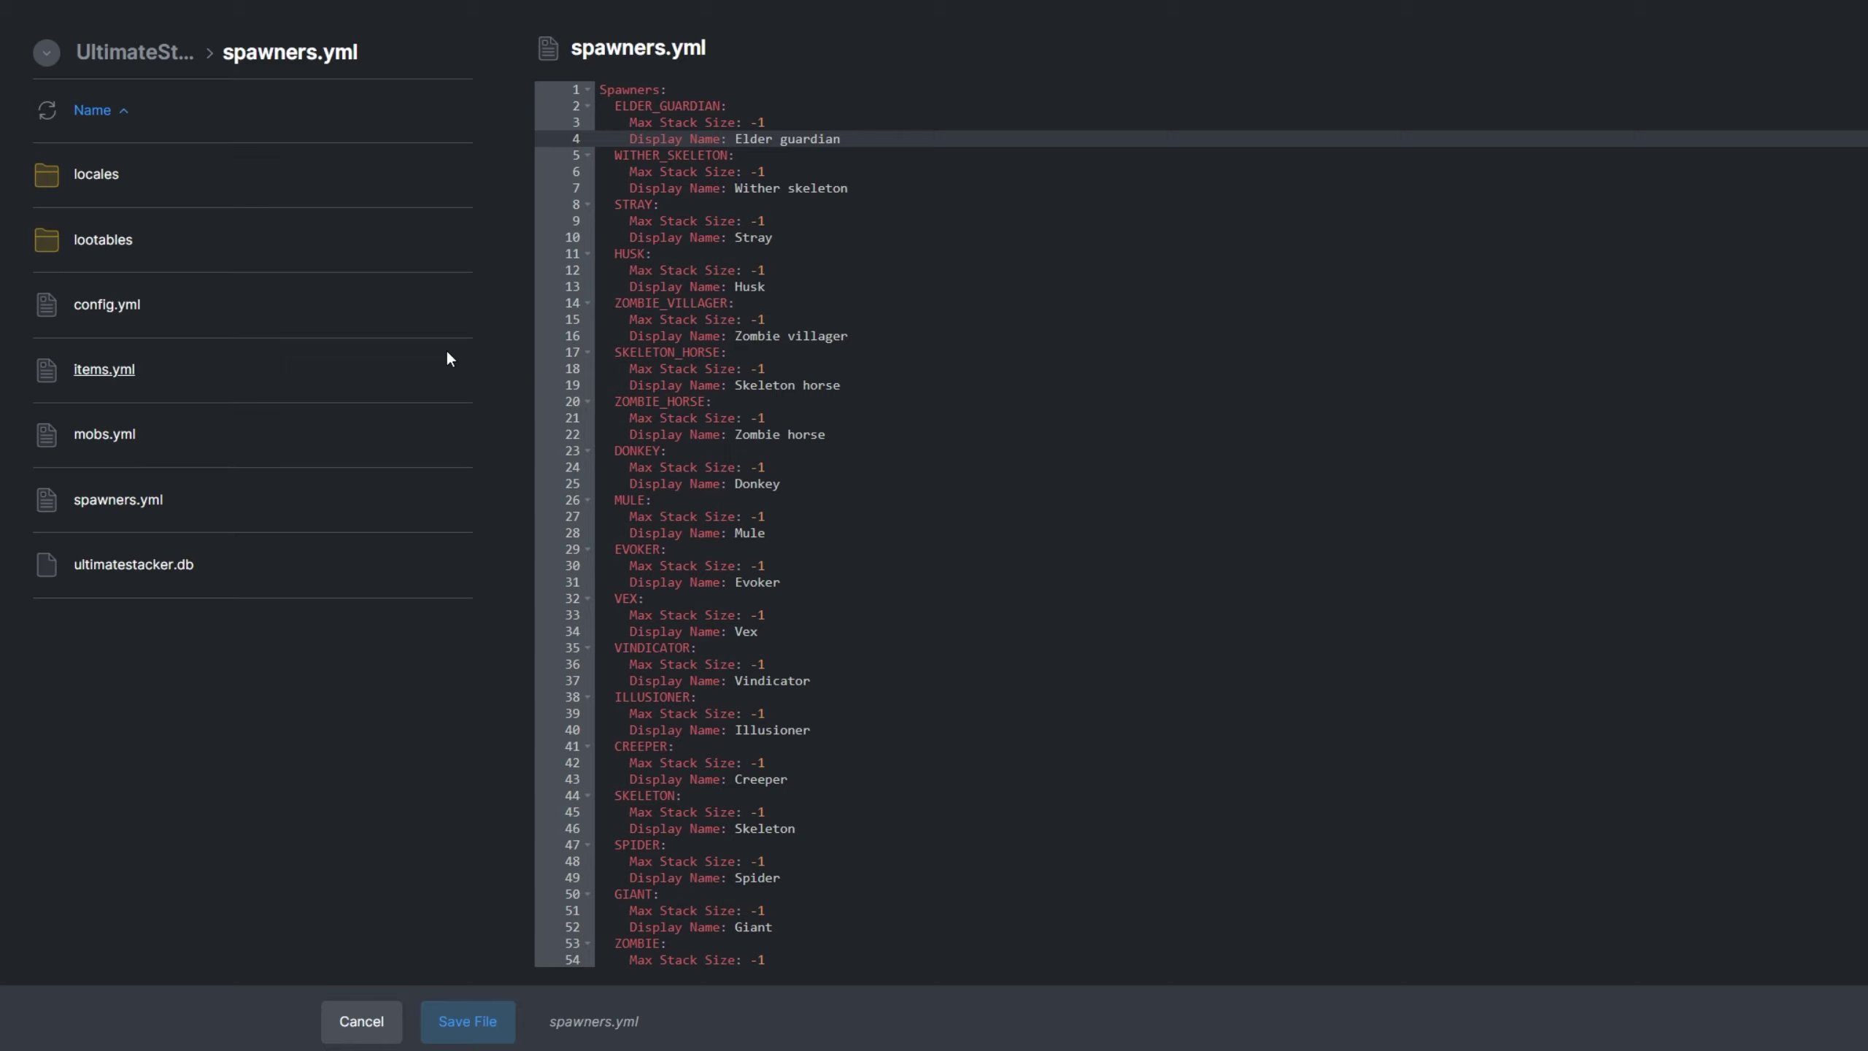
# Step: Open items.yml, check AIR's Display Name, Max Stack Size and Has Hologram, then scroll down
pyautogui.click(105, 383)
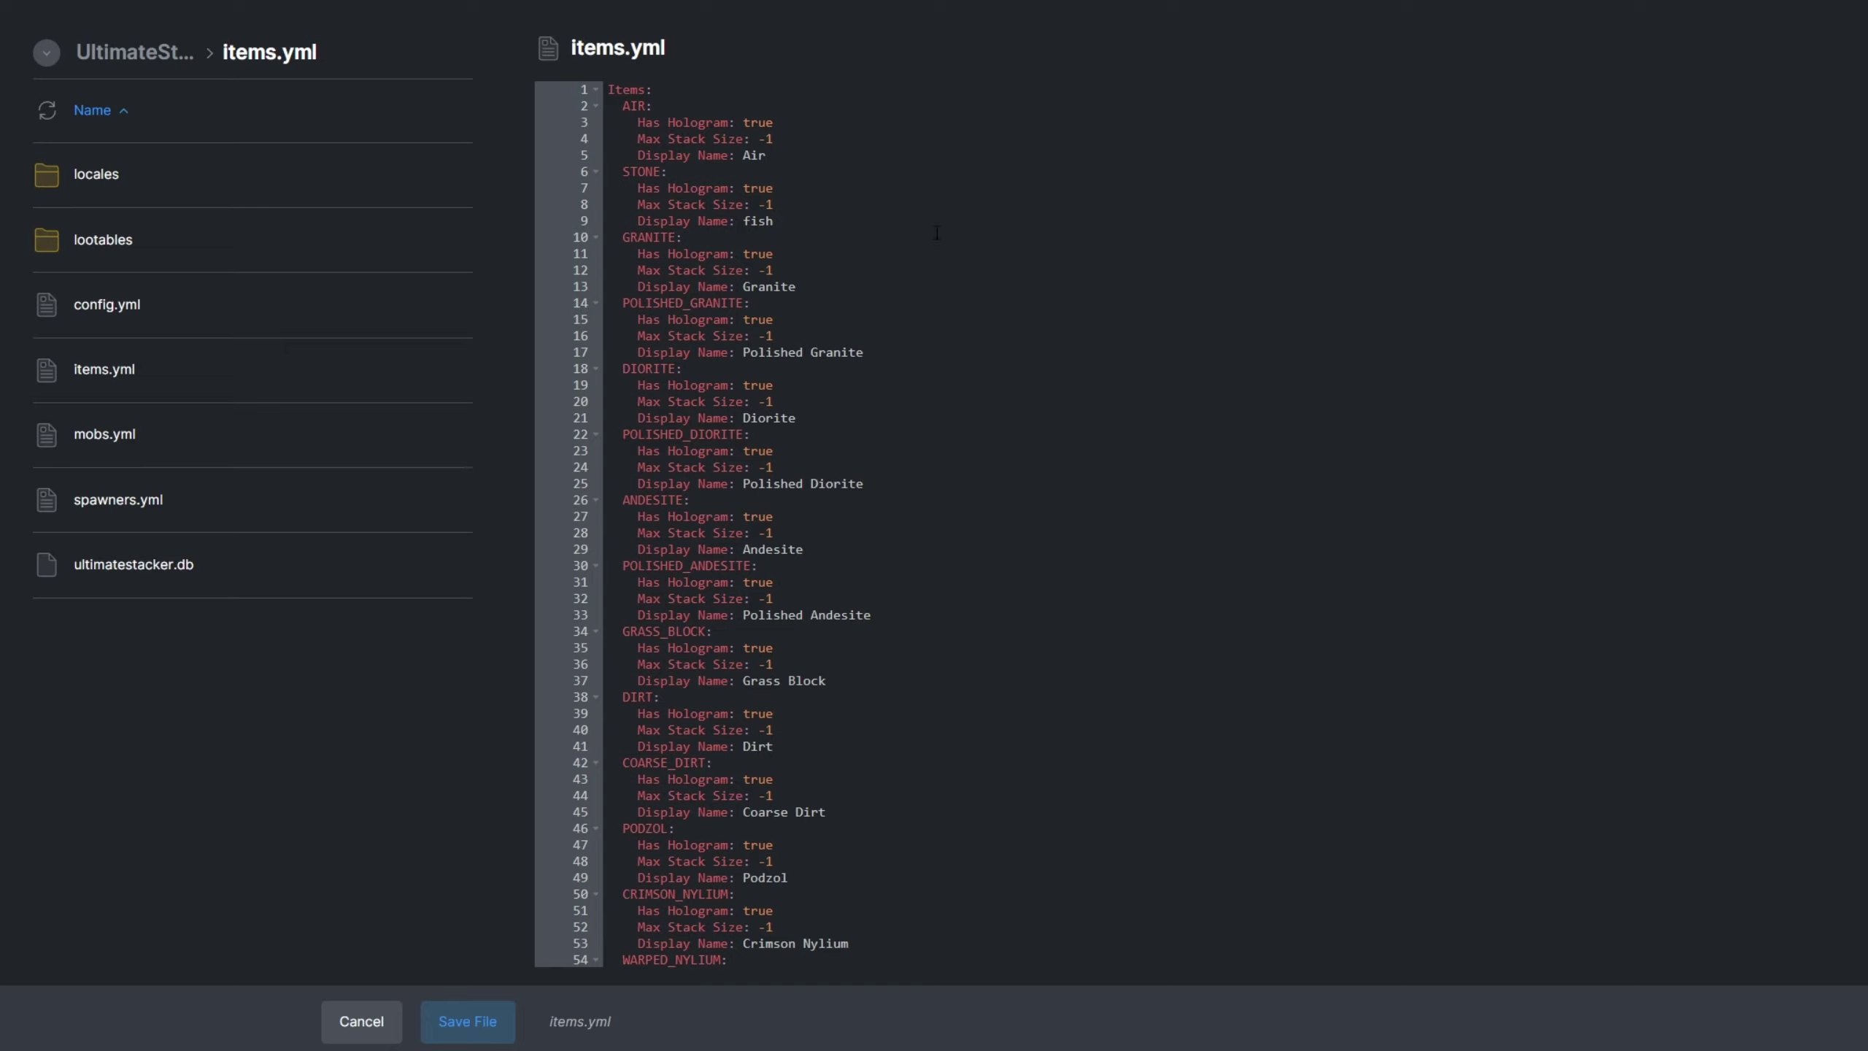
pyautogui.click(788, 152)
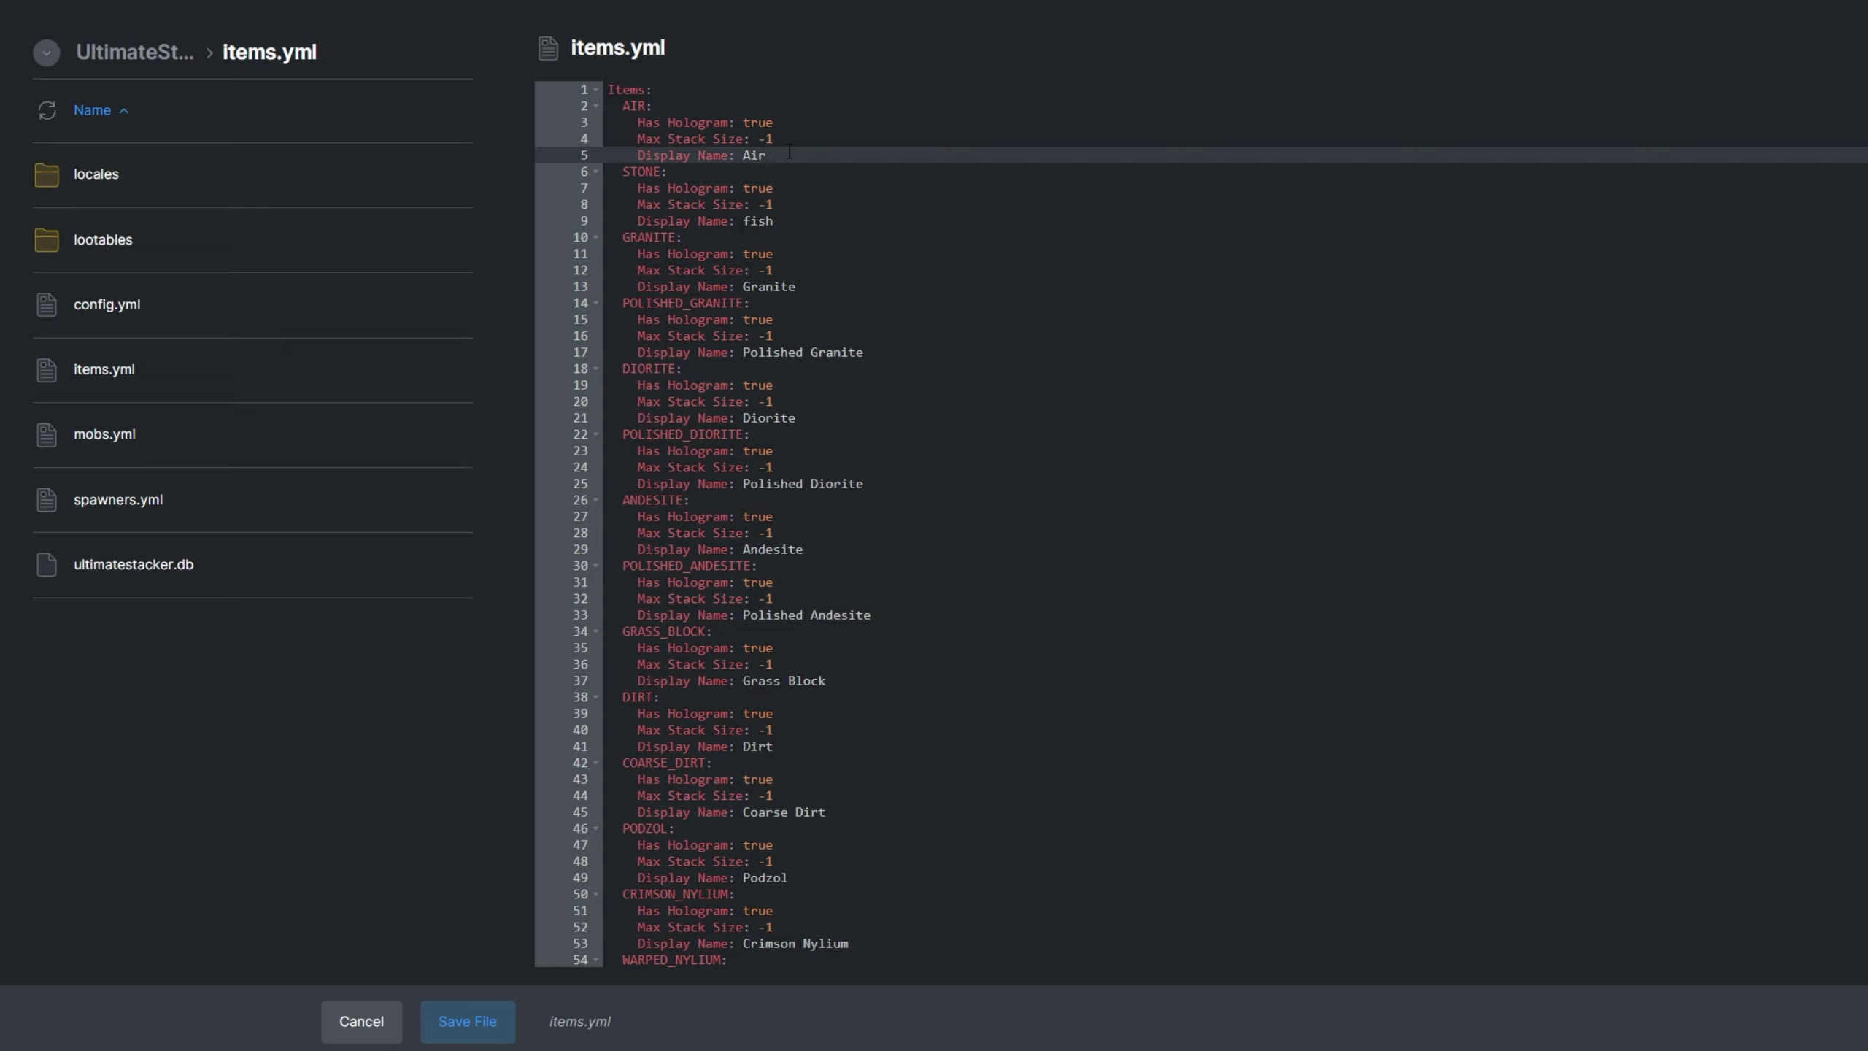
pyautogui.click(793, 142)
pyautogui.click(808, 124)
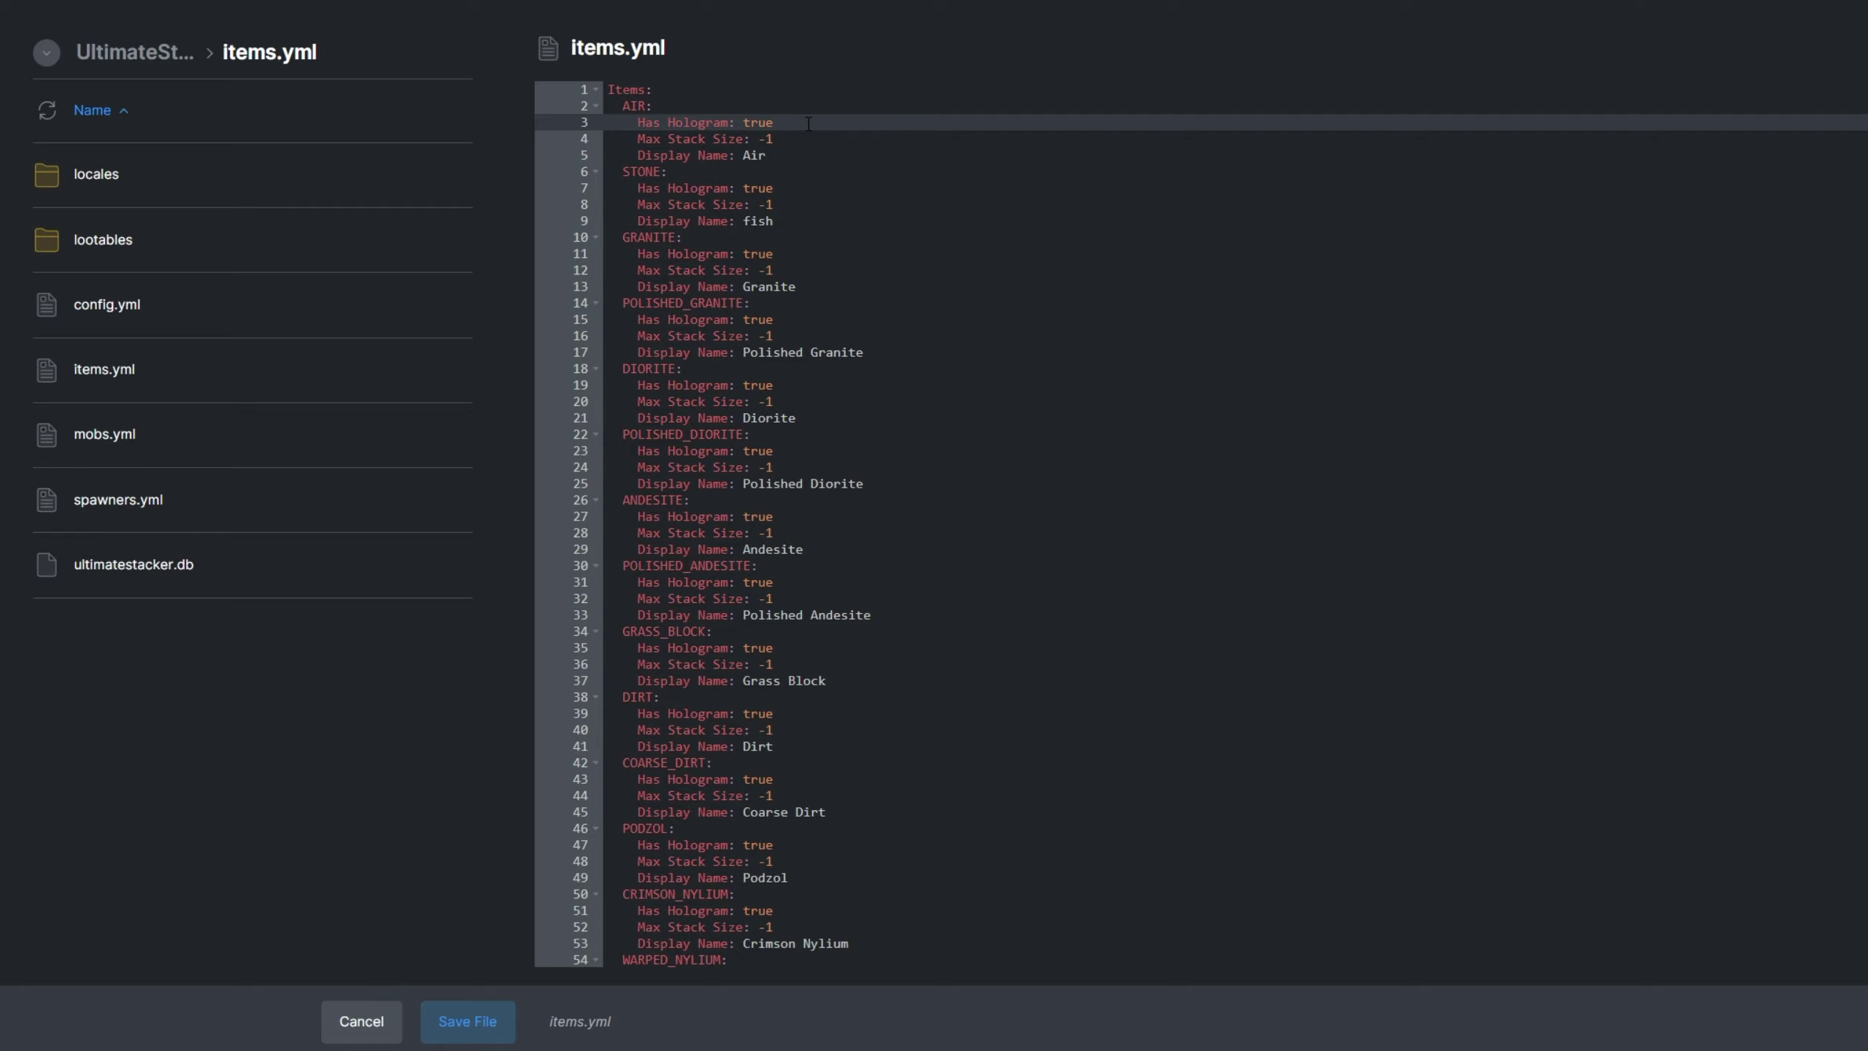
pyautogui.scroll(-20, 735, 524)
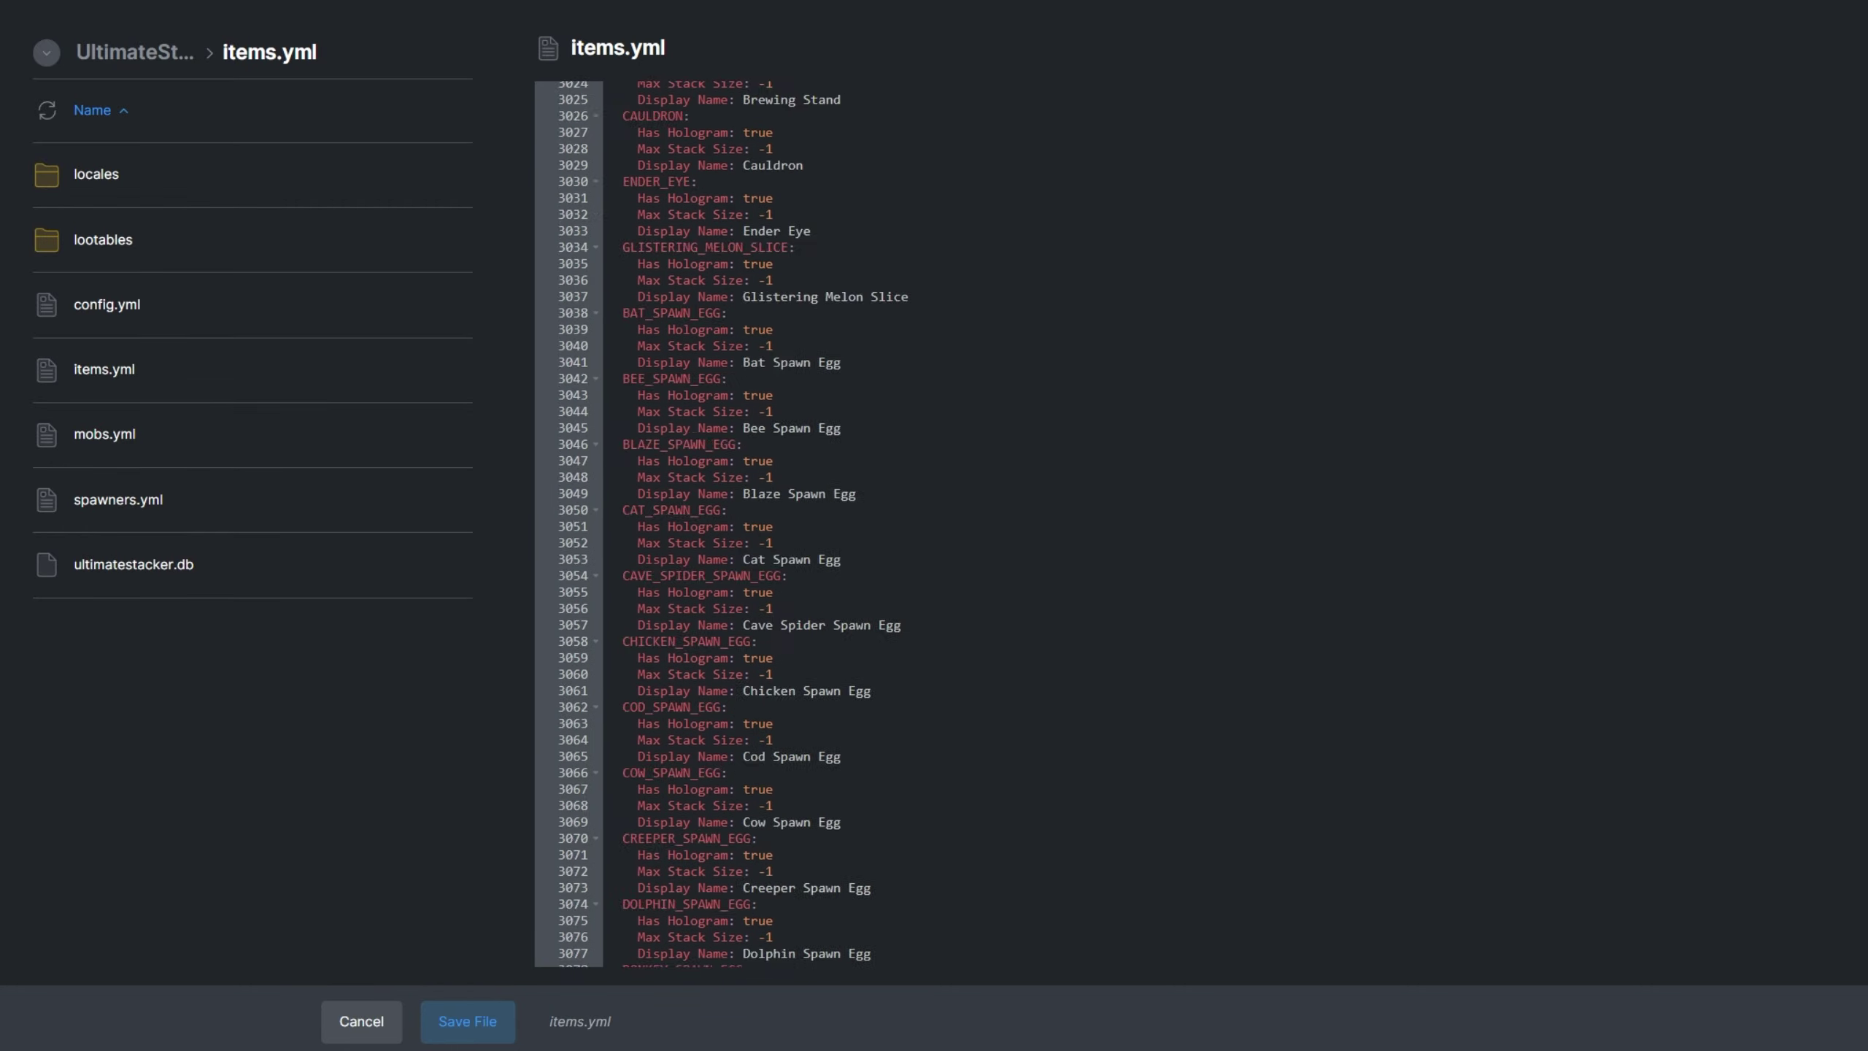
# Step: Open config.yml and locate the Items, Spawners and Blocks sections, noting block stacking is enabled
pyautogui.click(98, 323)
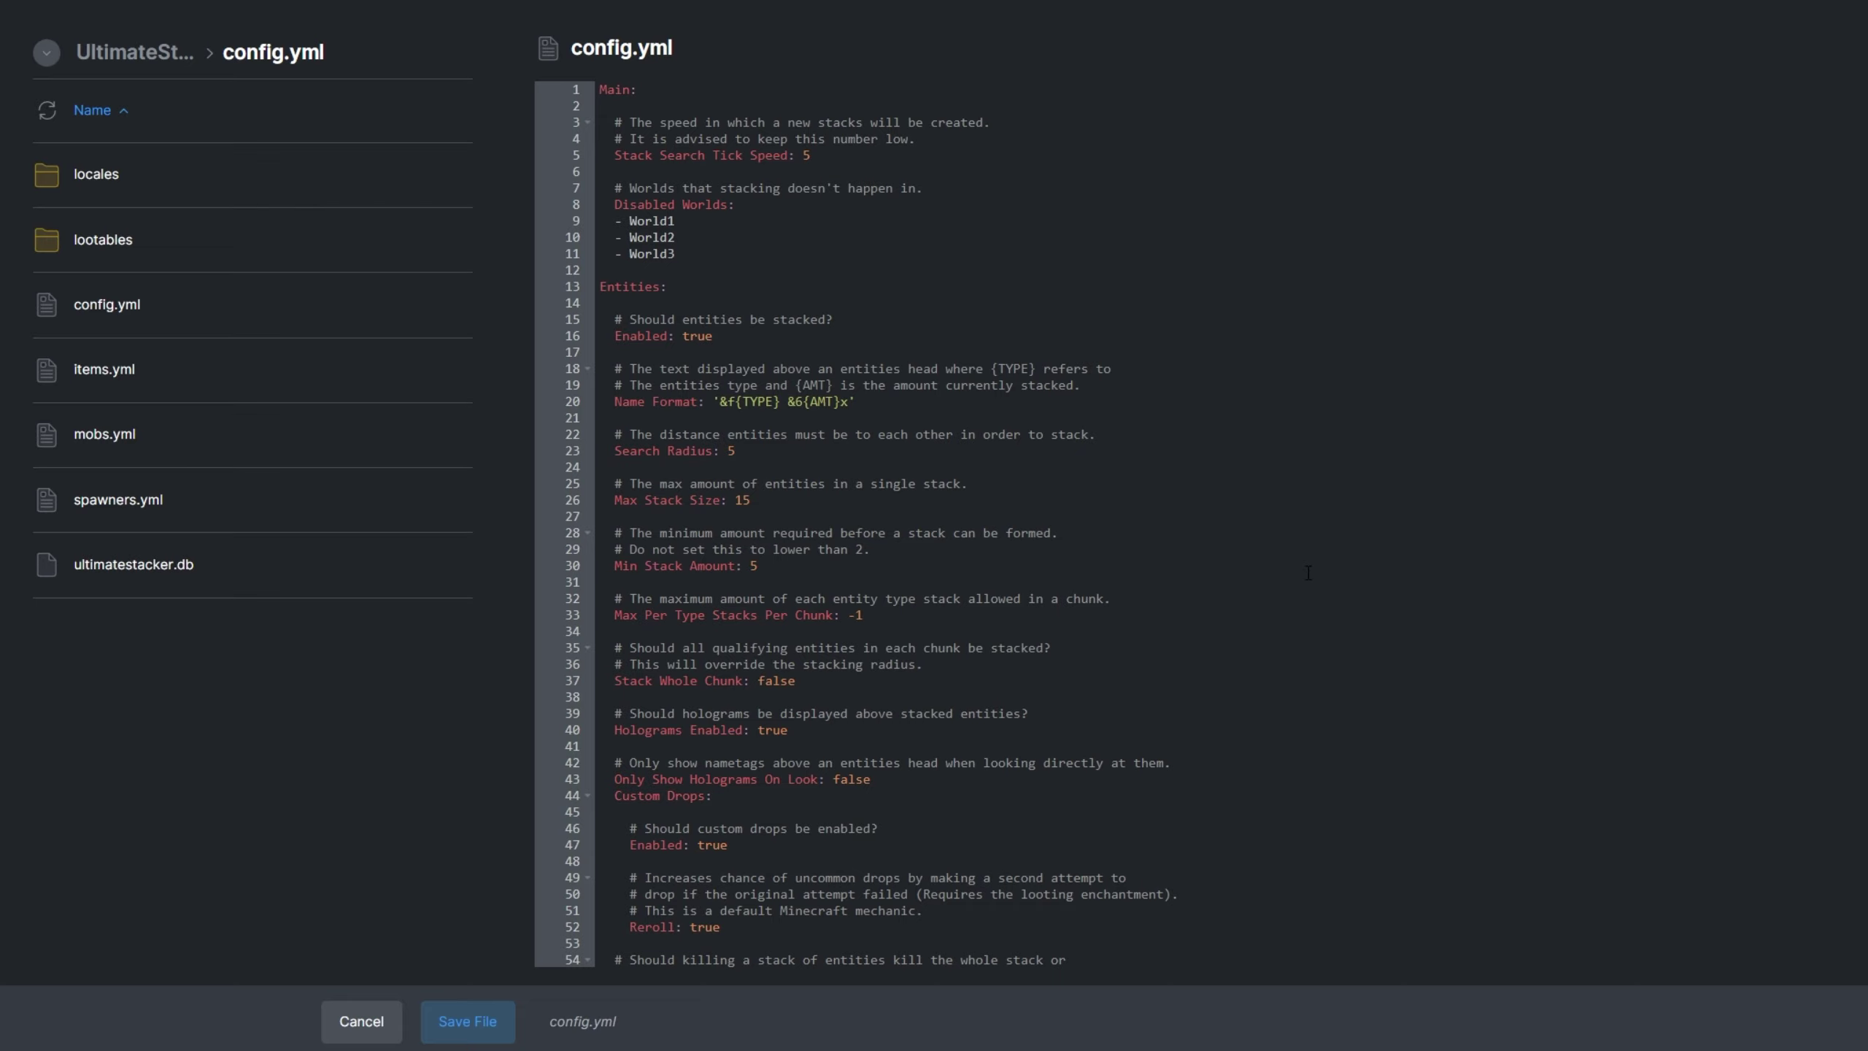
pyautogui.scroll(-20, 1308, 573)
pyautogui.click(730, 536)
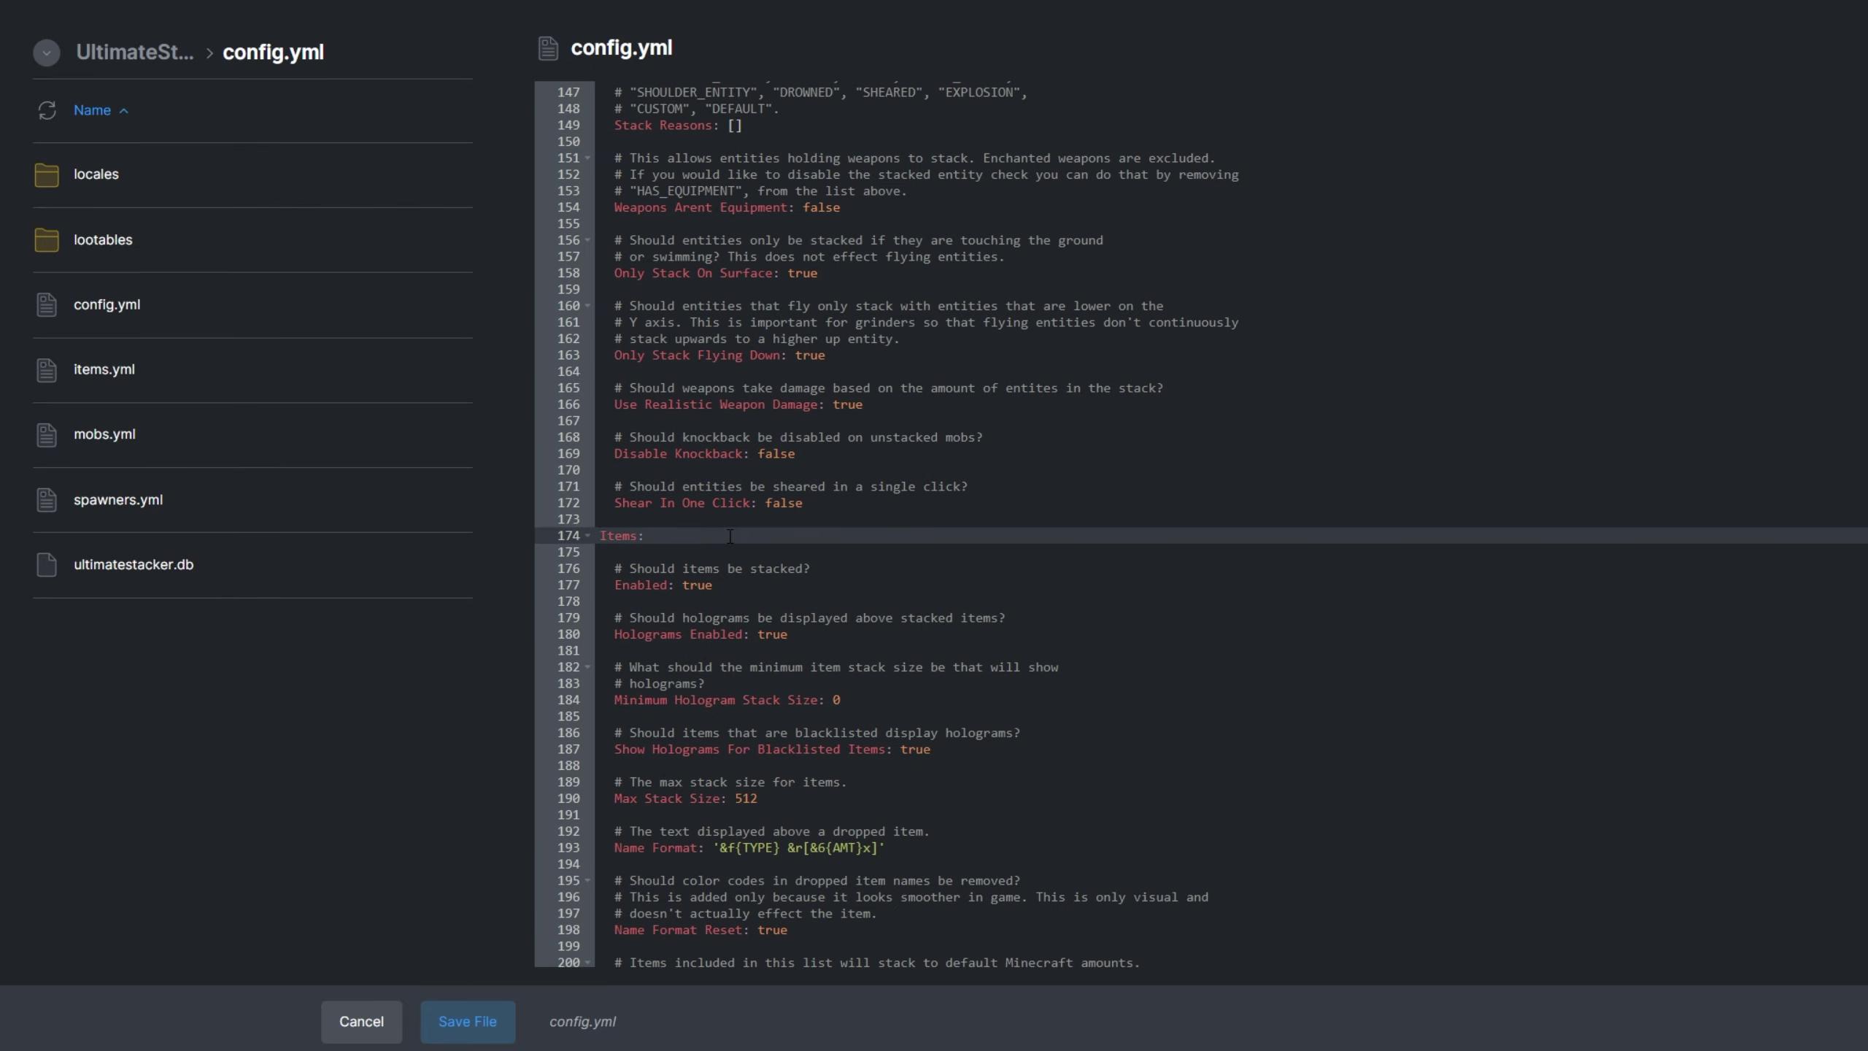
pyautogui.scroll(-15, 731, 536)
pyautogui.click(680, 97)
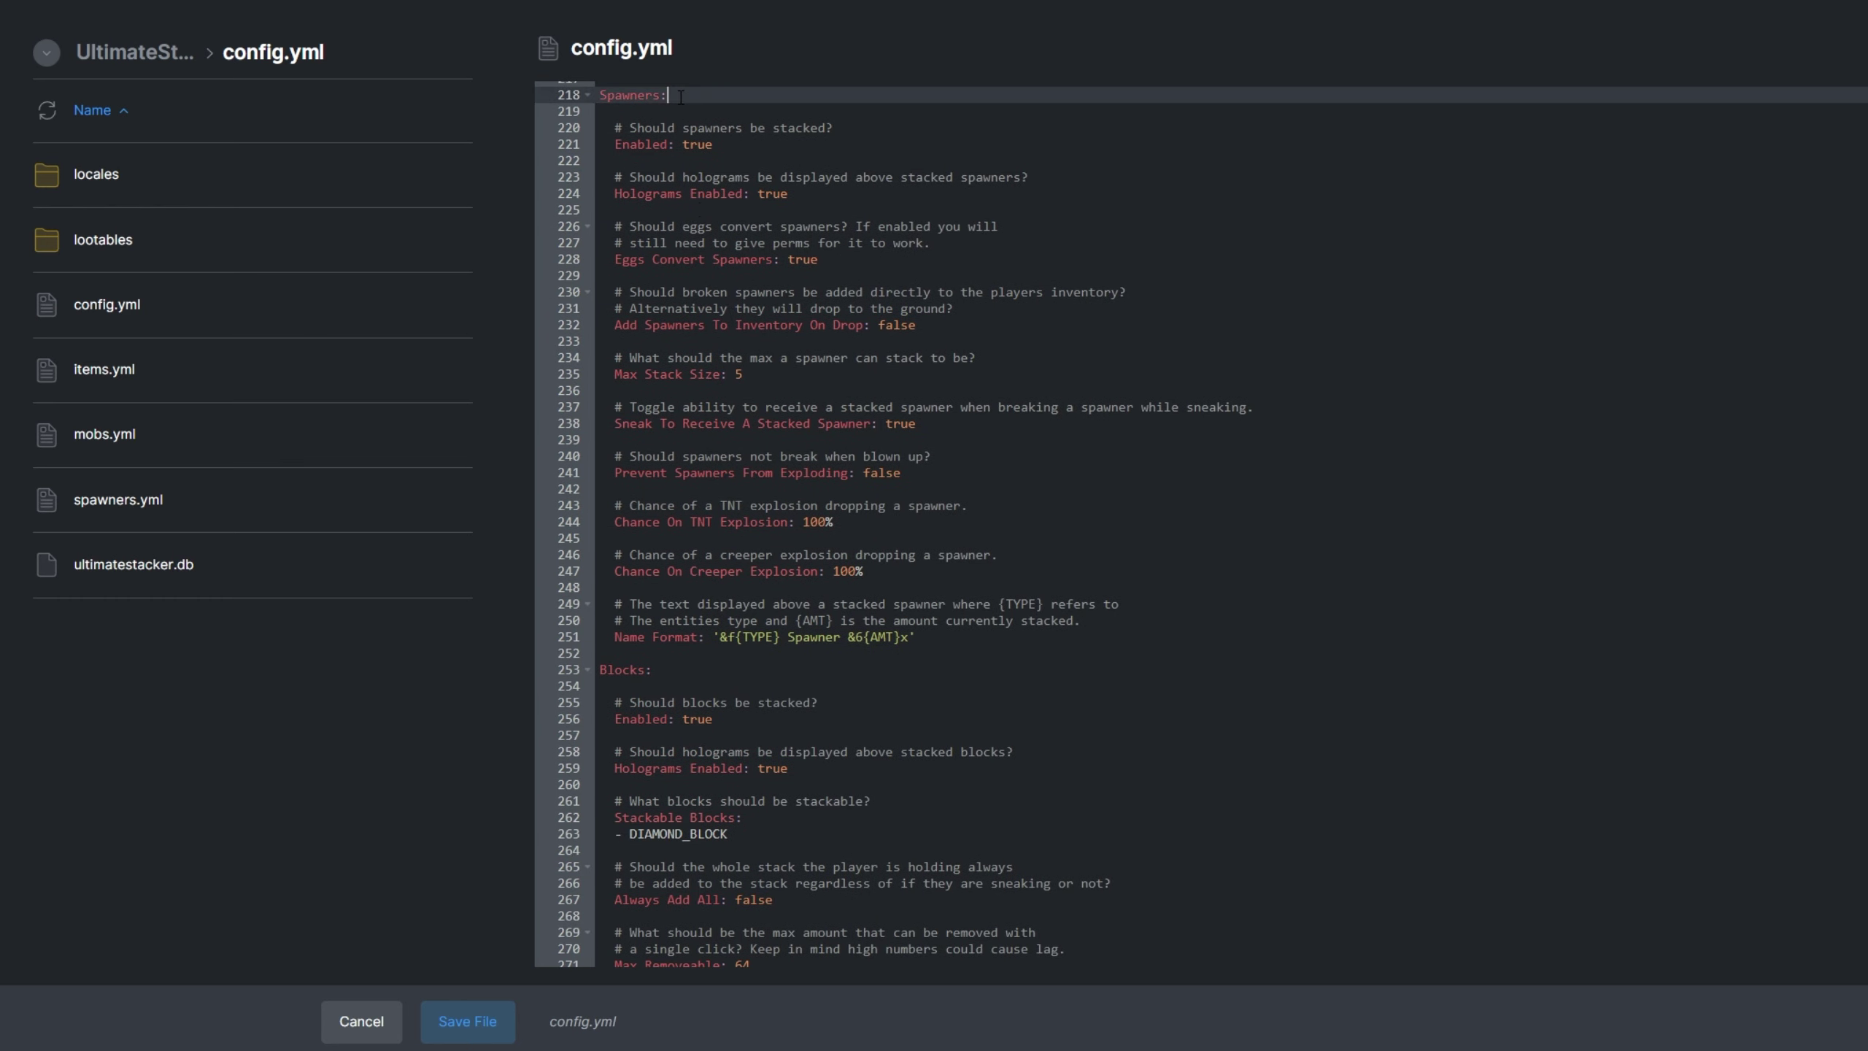
pyautogui.click(668, 672)
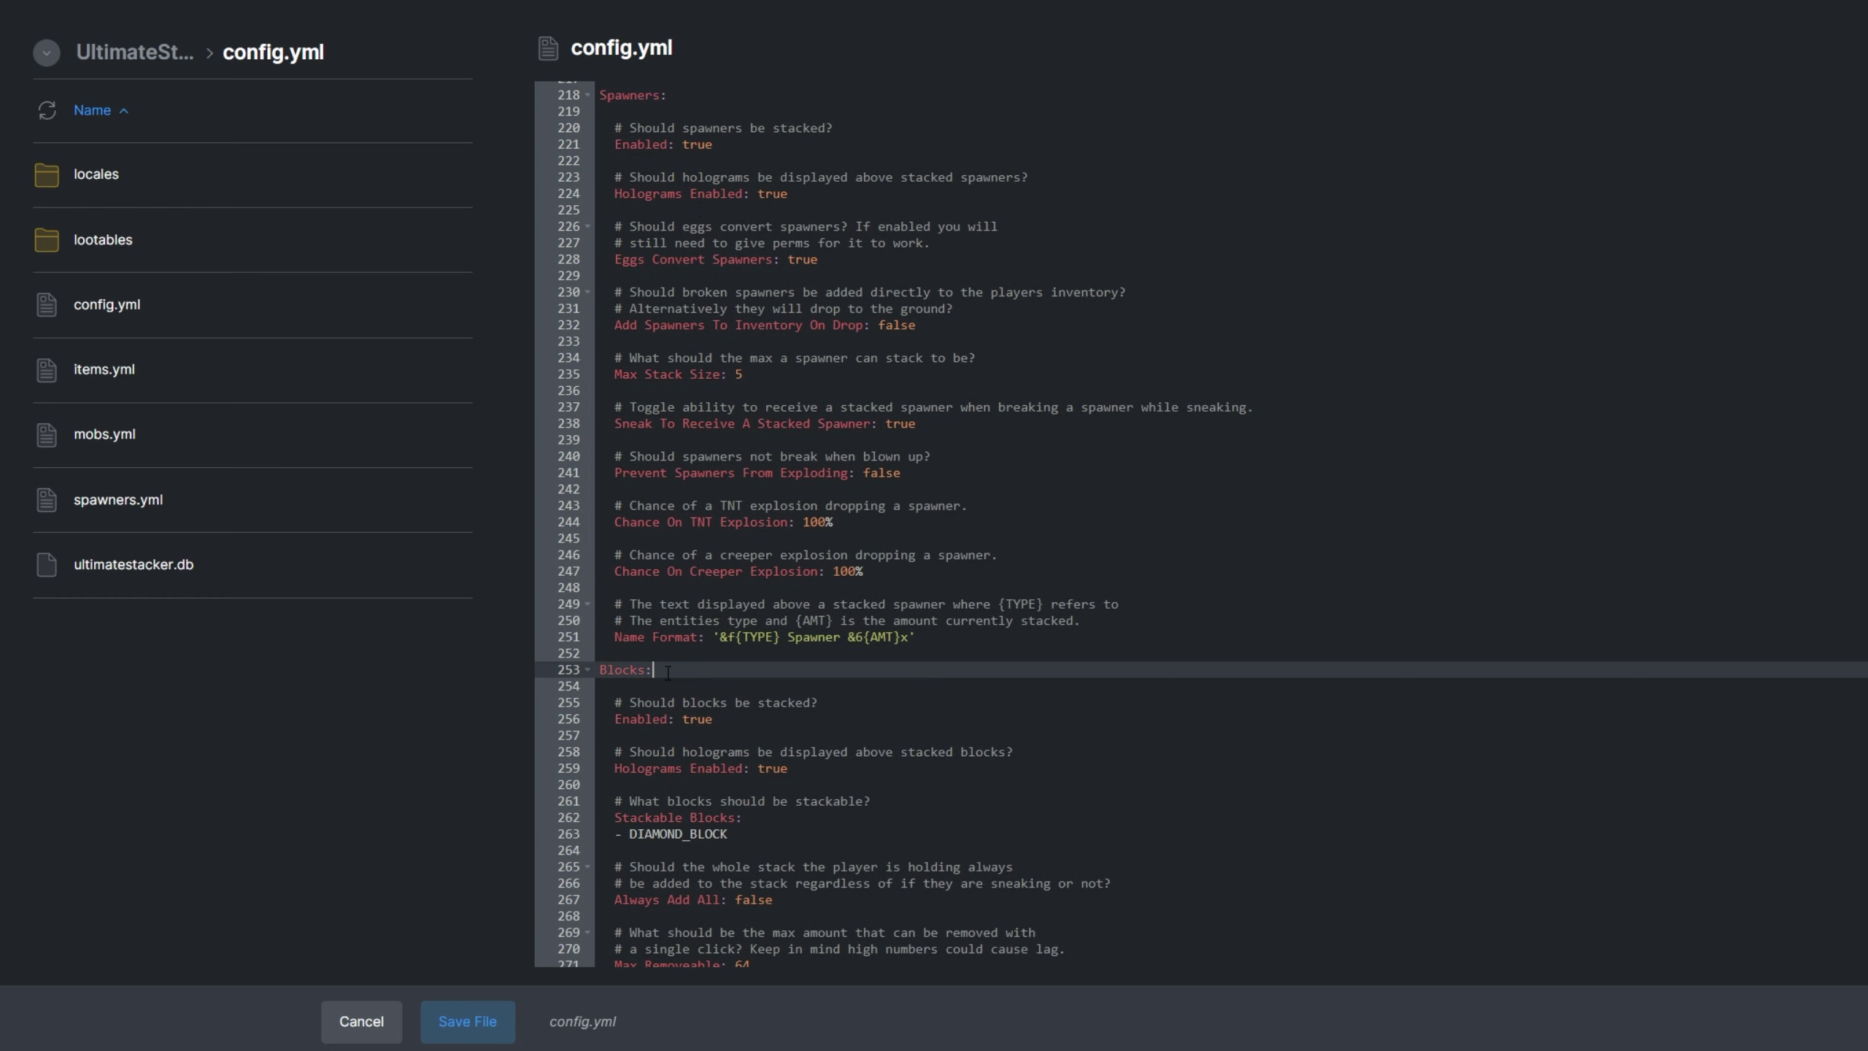
pyautogui.click(703, 719)
pyautogui.scroll(-1, 704, 718)
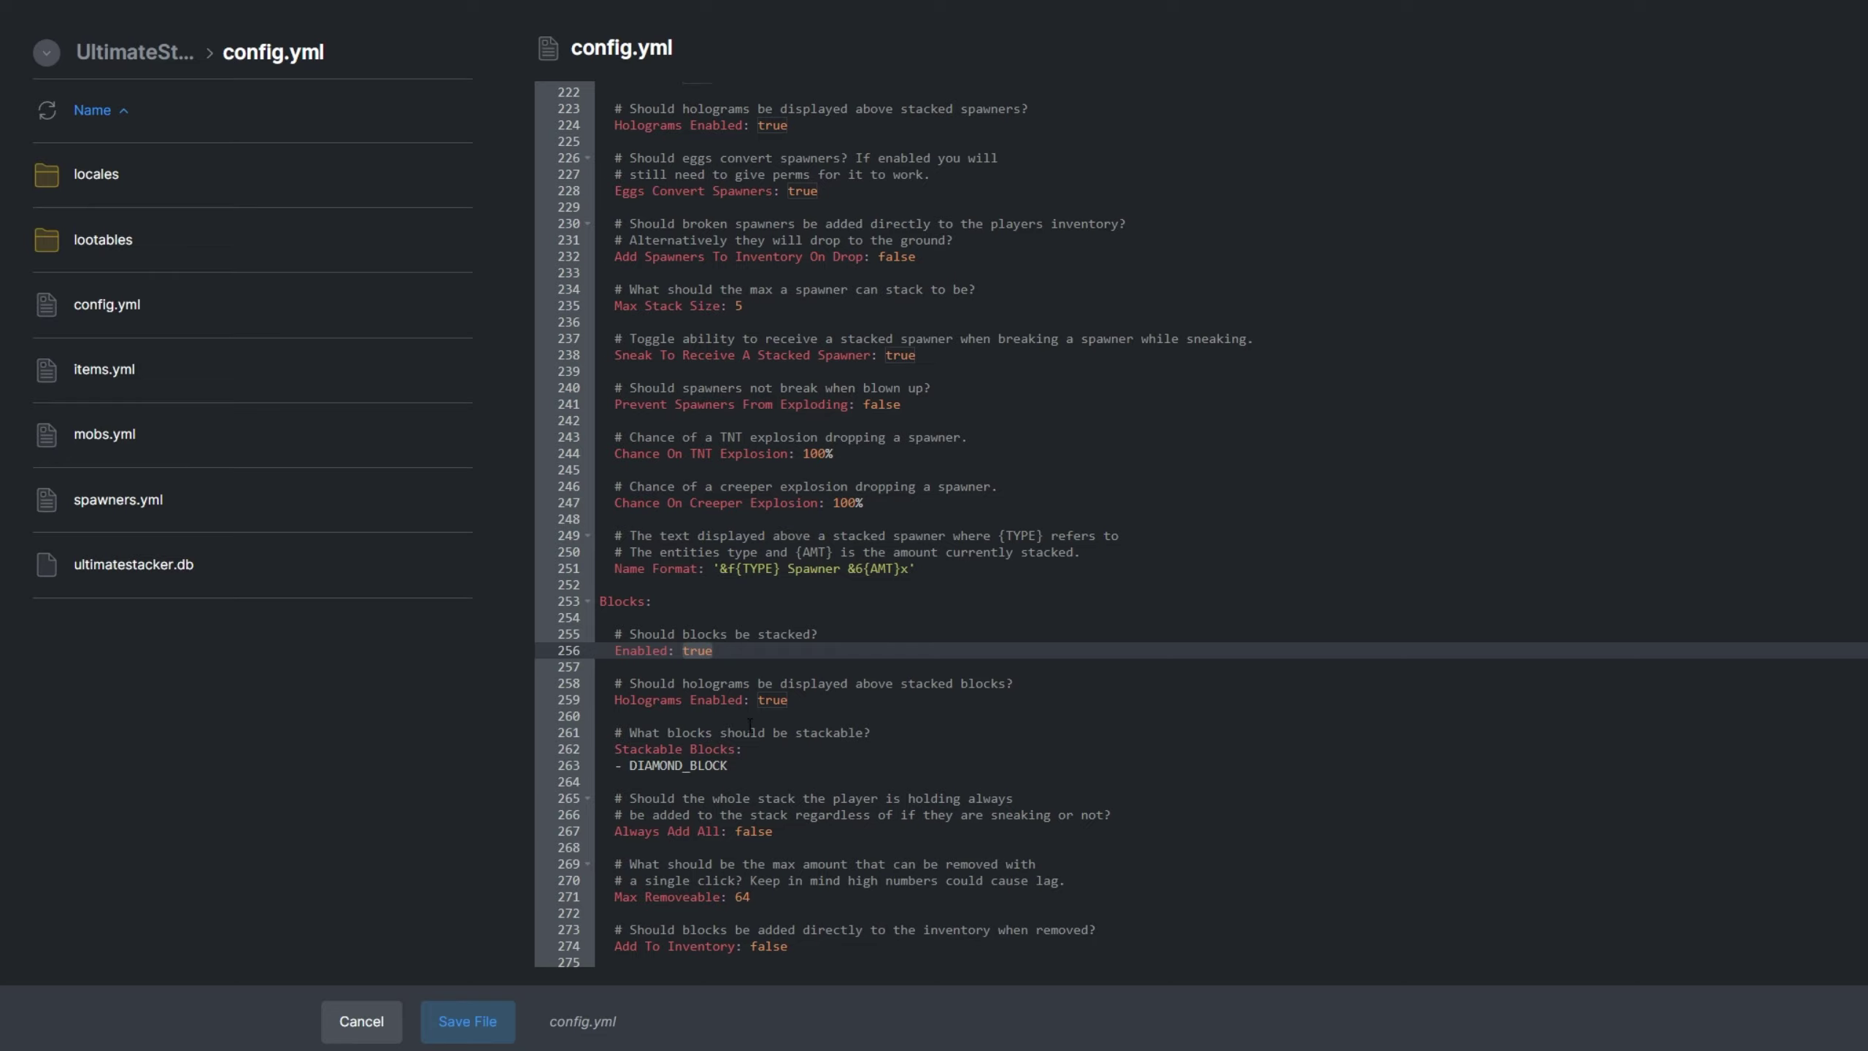
pyautogui.scroll(-9, 766, 697)
pyautogui.scroll(20, 768, 699)
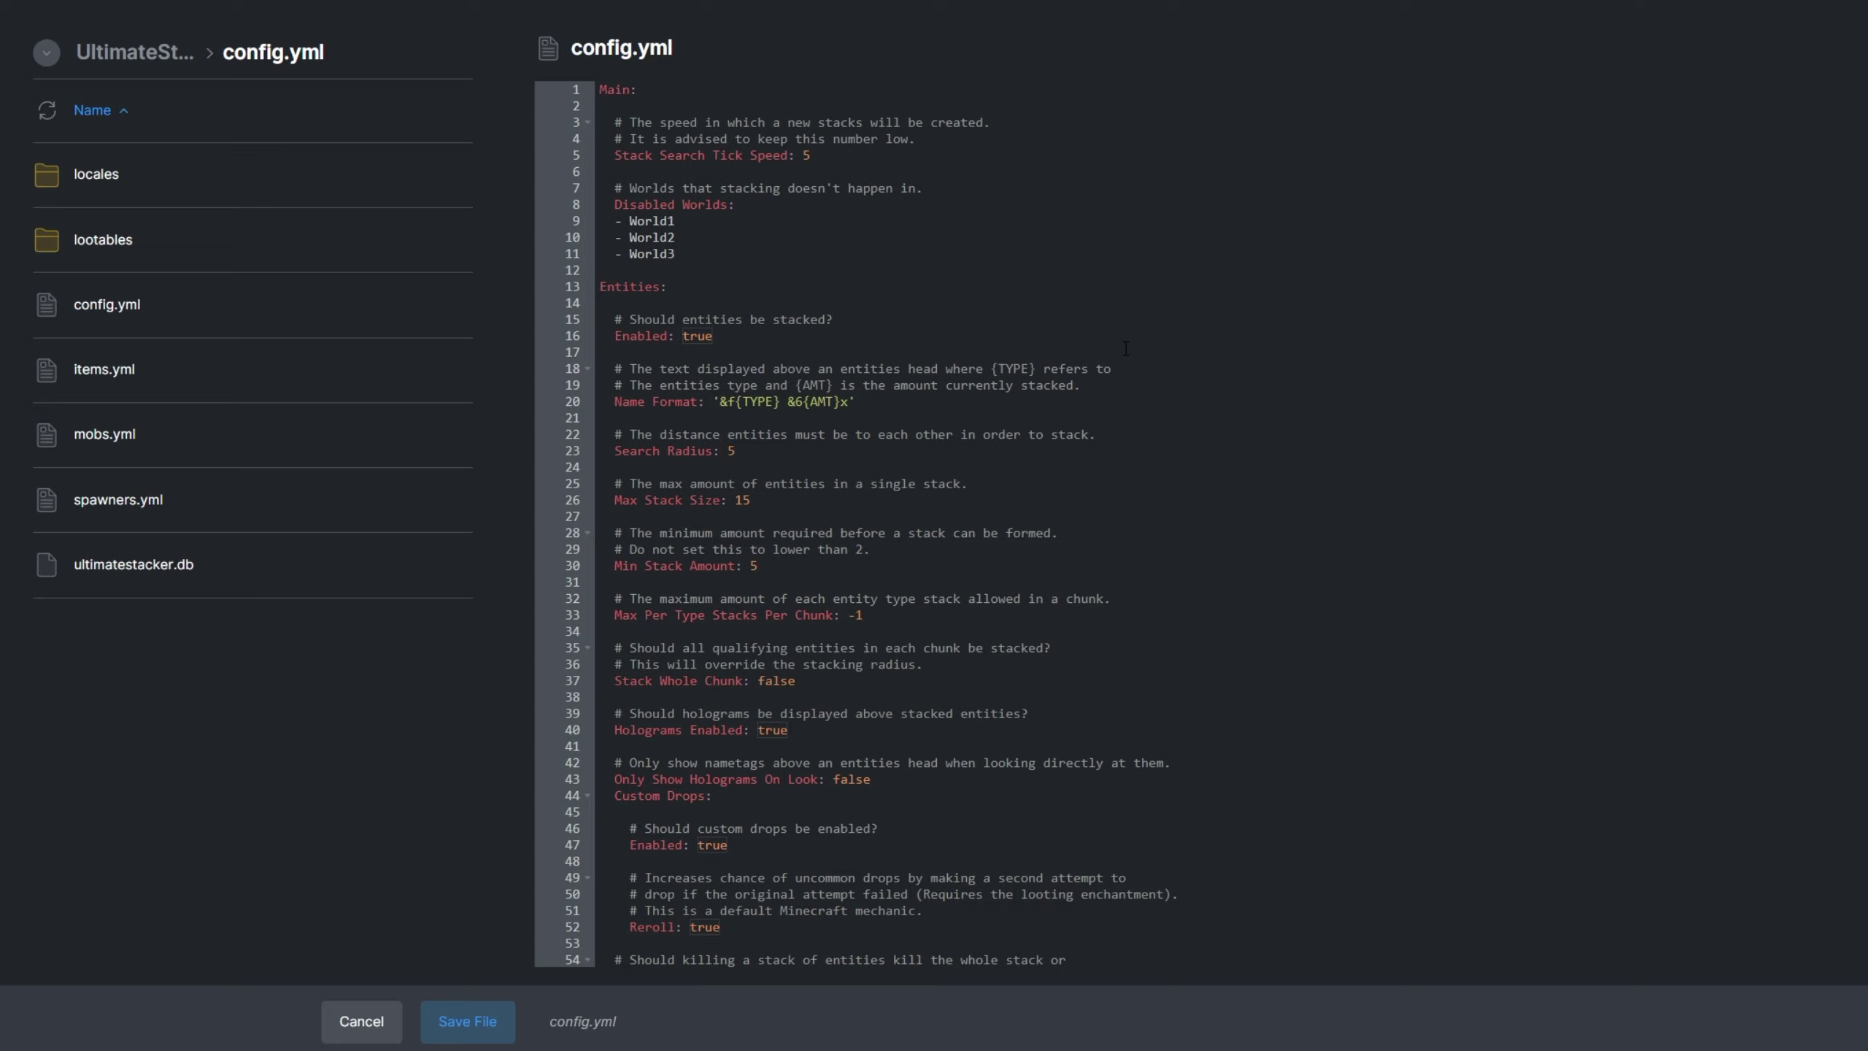
# Step: Review the entity Name Format and Holograms Enabled settings, and highlight the Search Radius lines
pyautogui.click(697, 402)
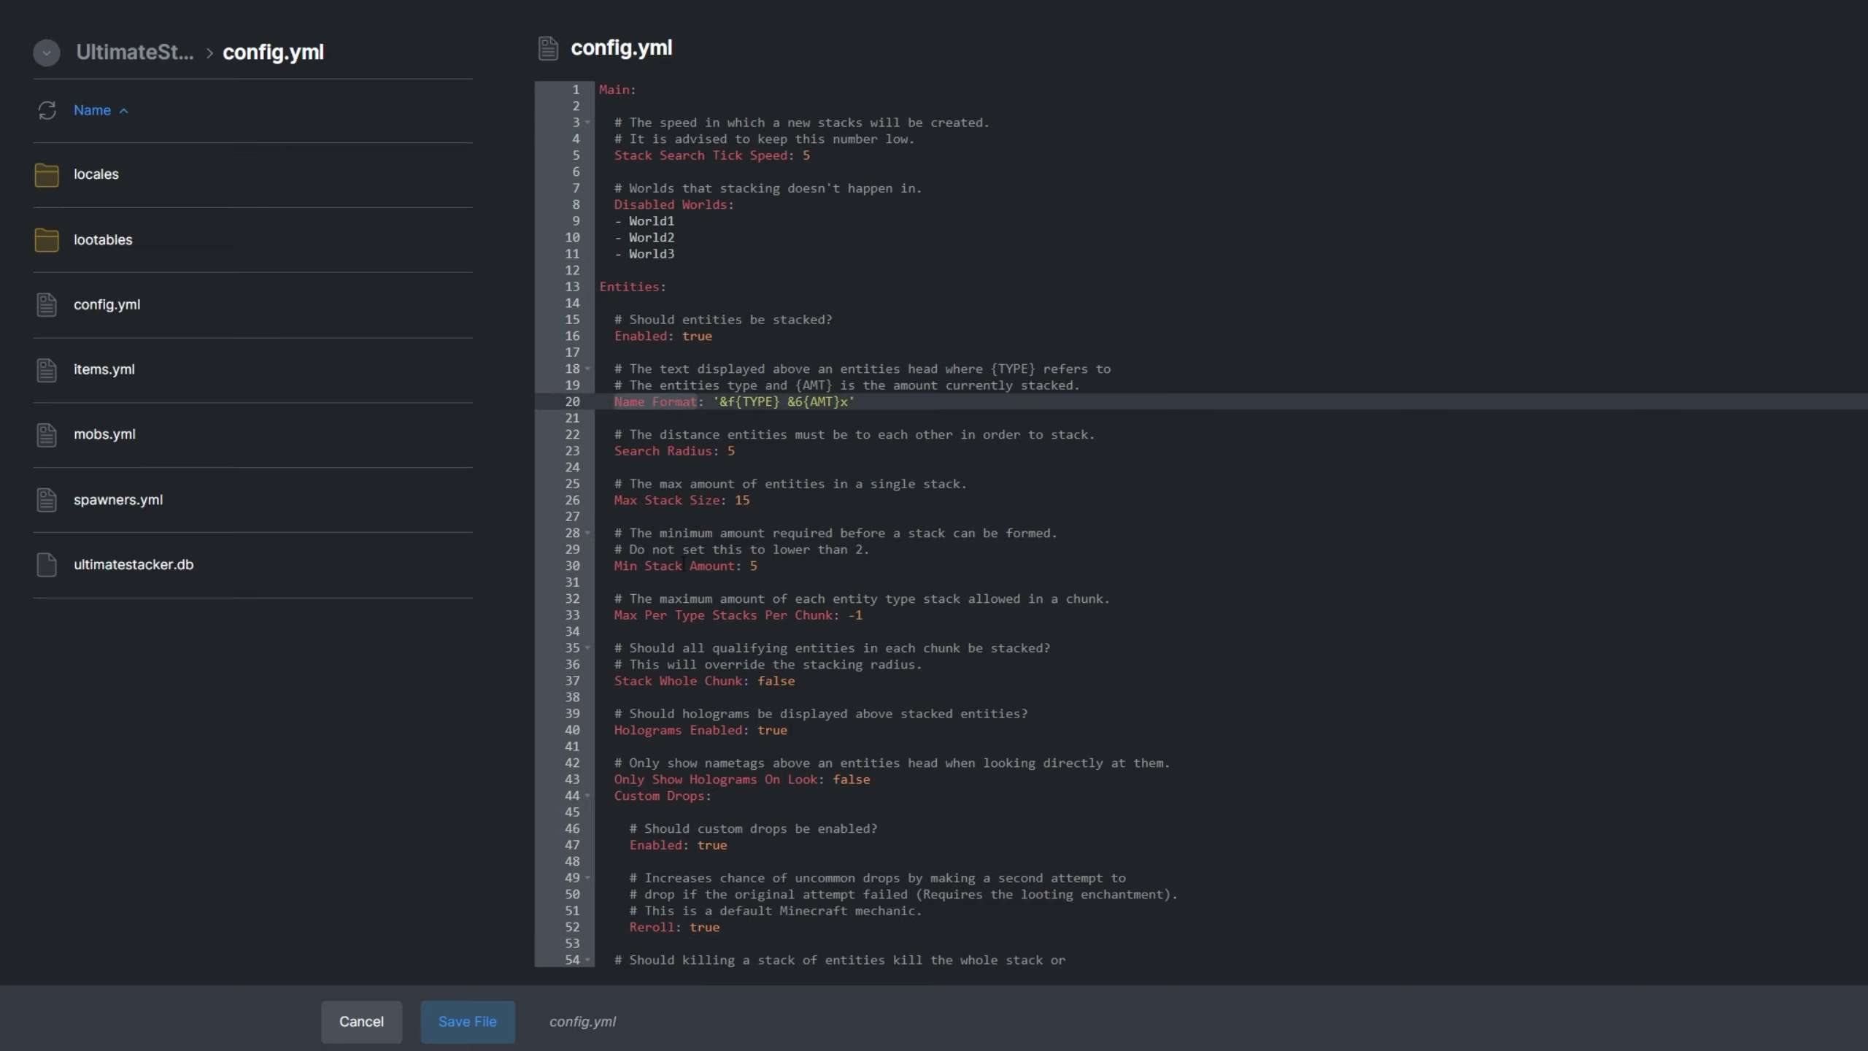
pyautogui.click(743, 729)
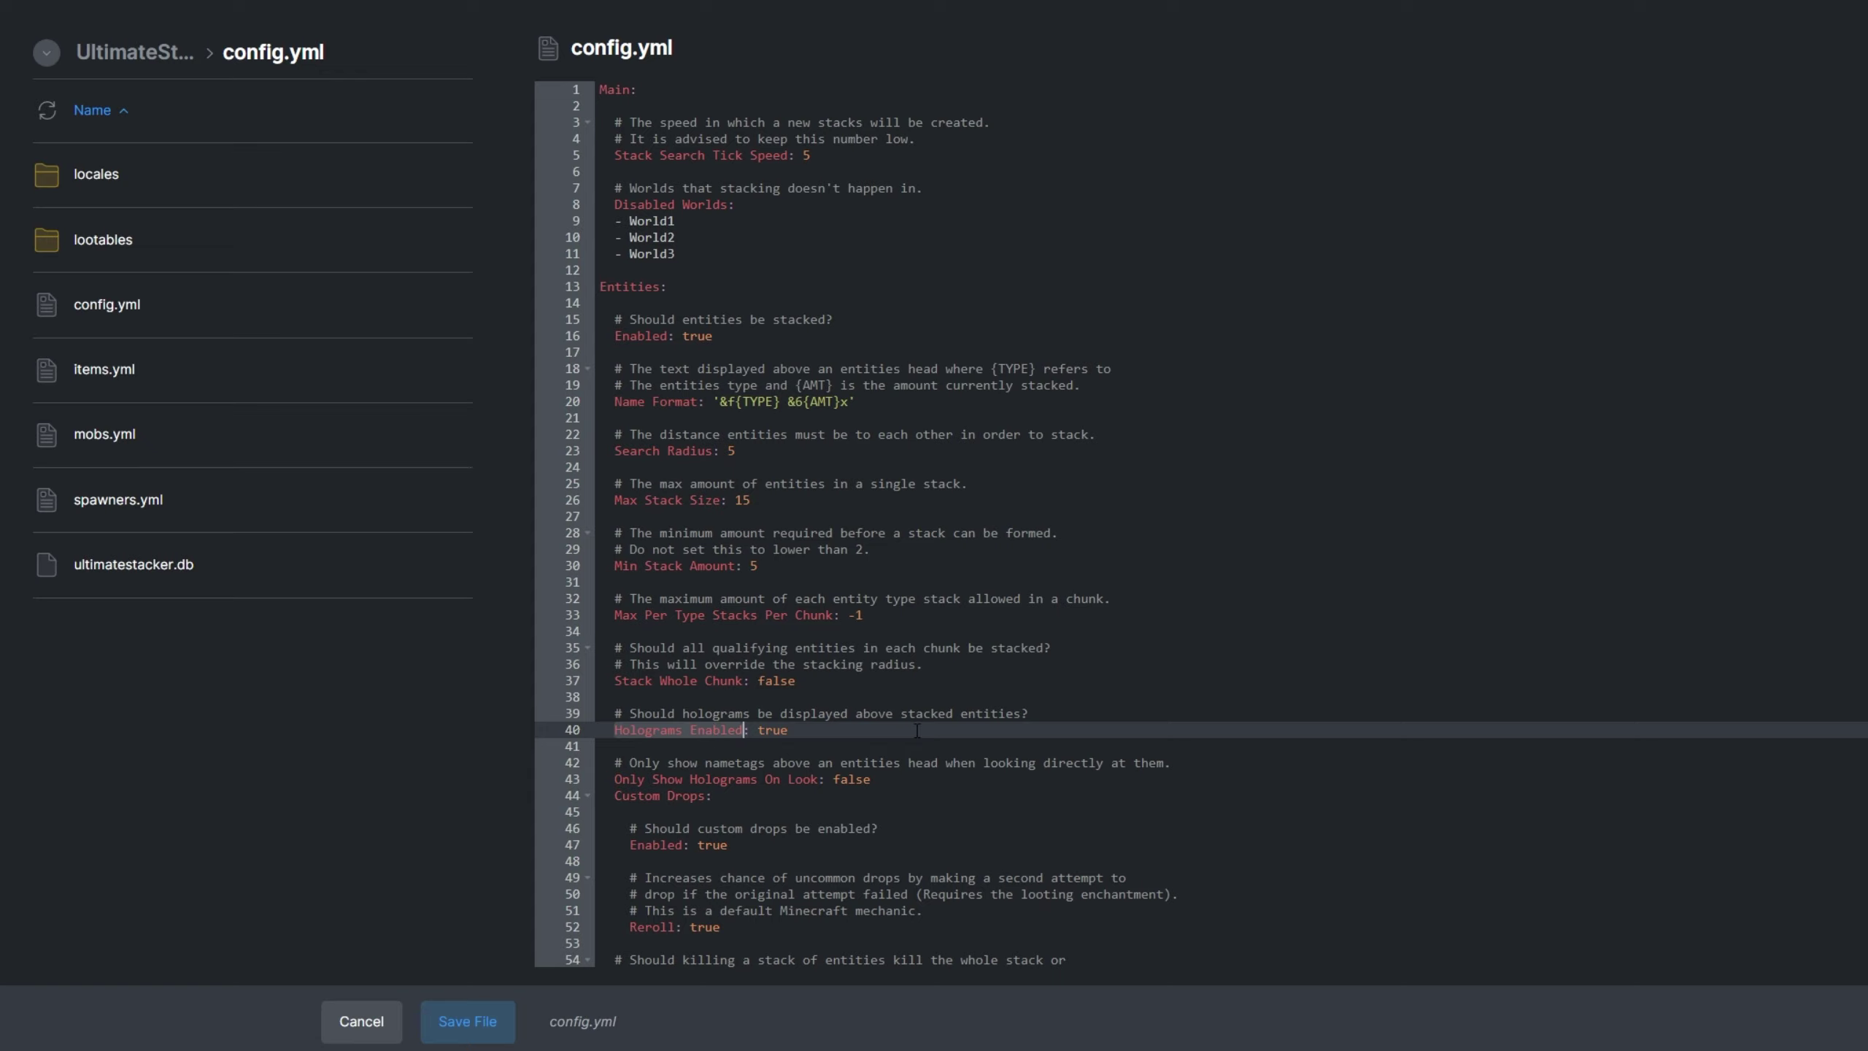
pyautogui.scroll(-7, 918, 730)
pyautogui.scroll(-7, 695, 743)
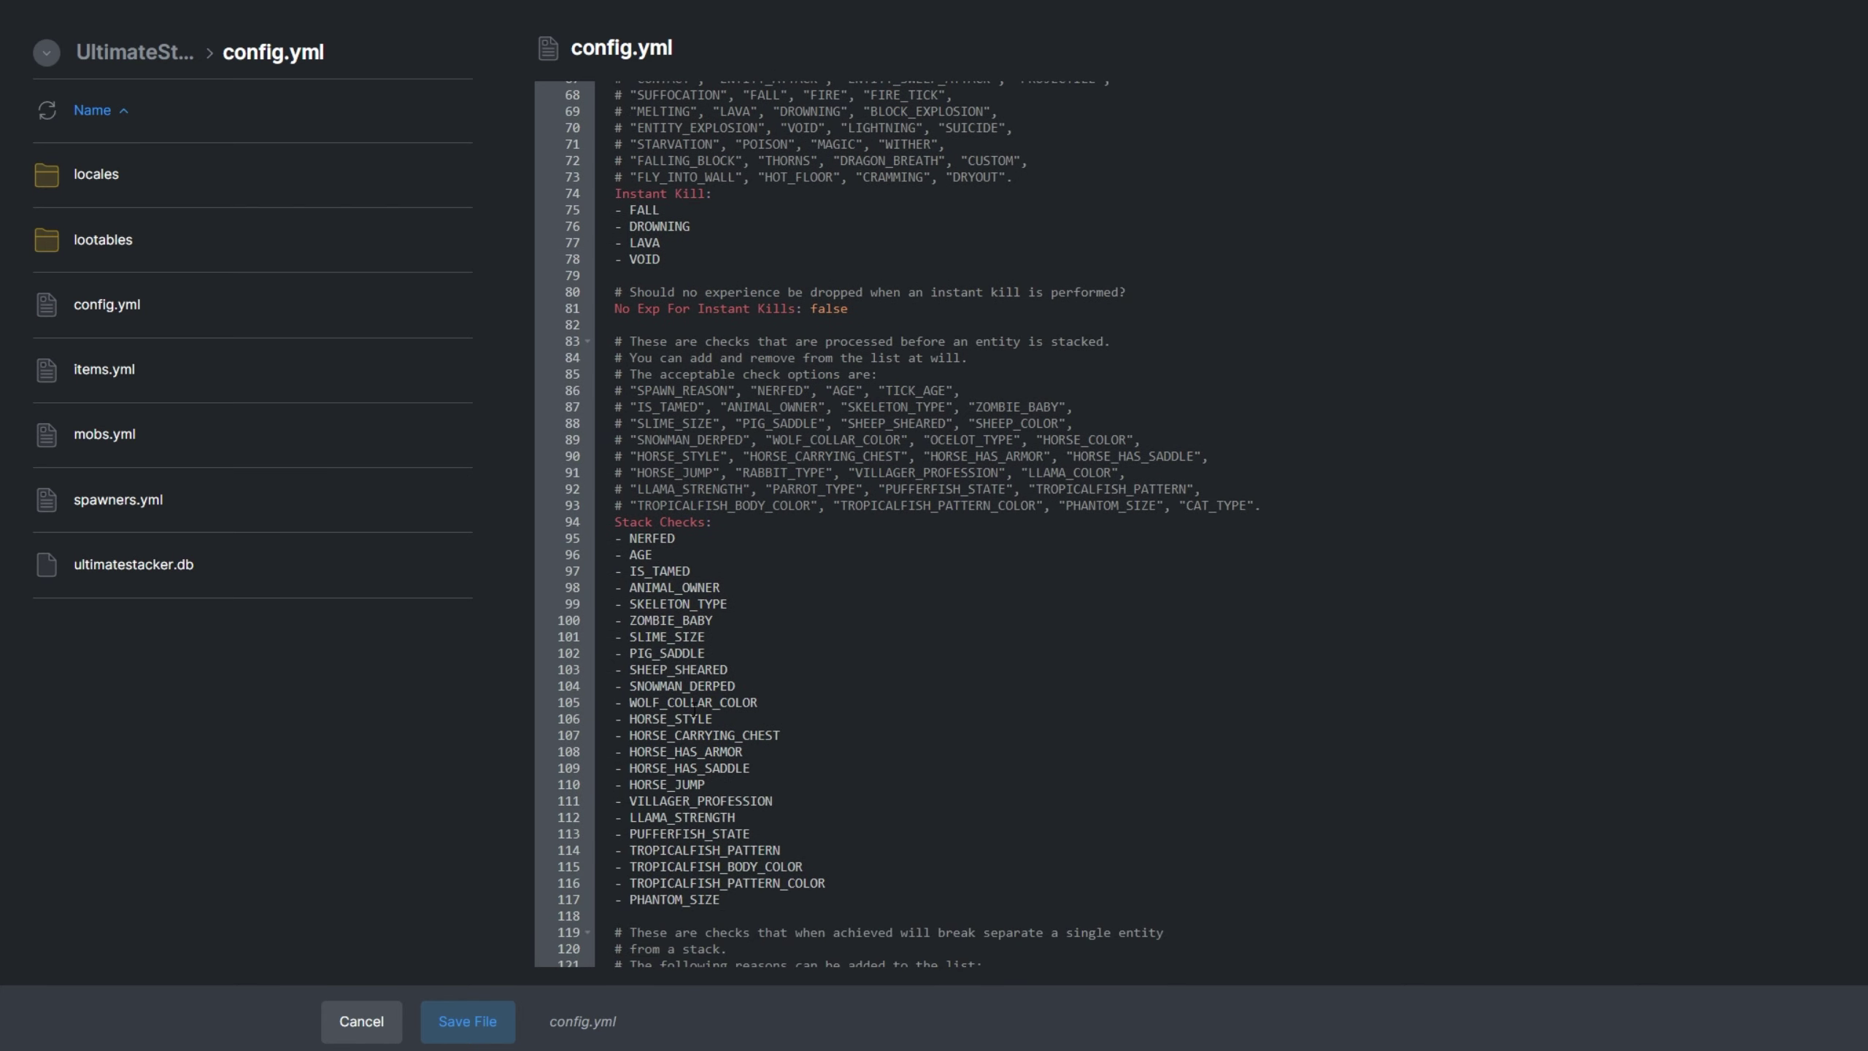
pyautogui.scroll(-8, 694, 703)
pyautogui.scroll(20, 685, 703)
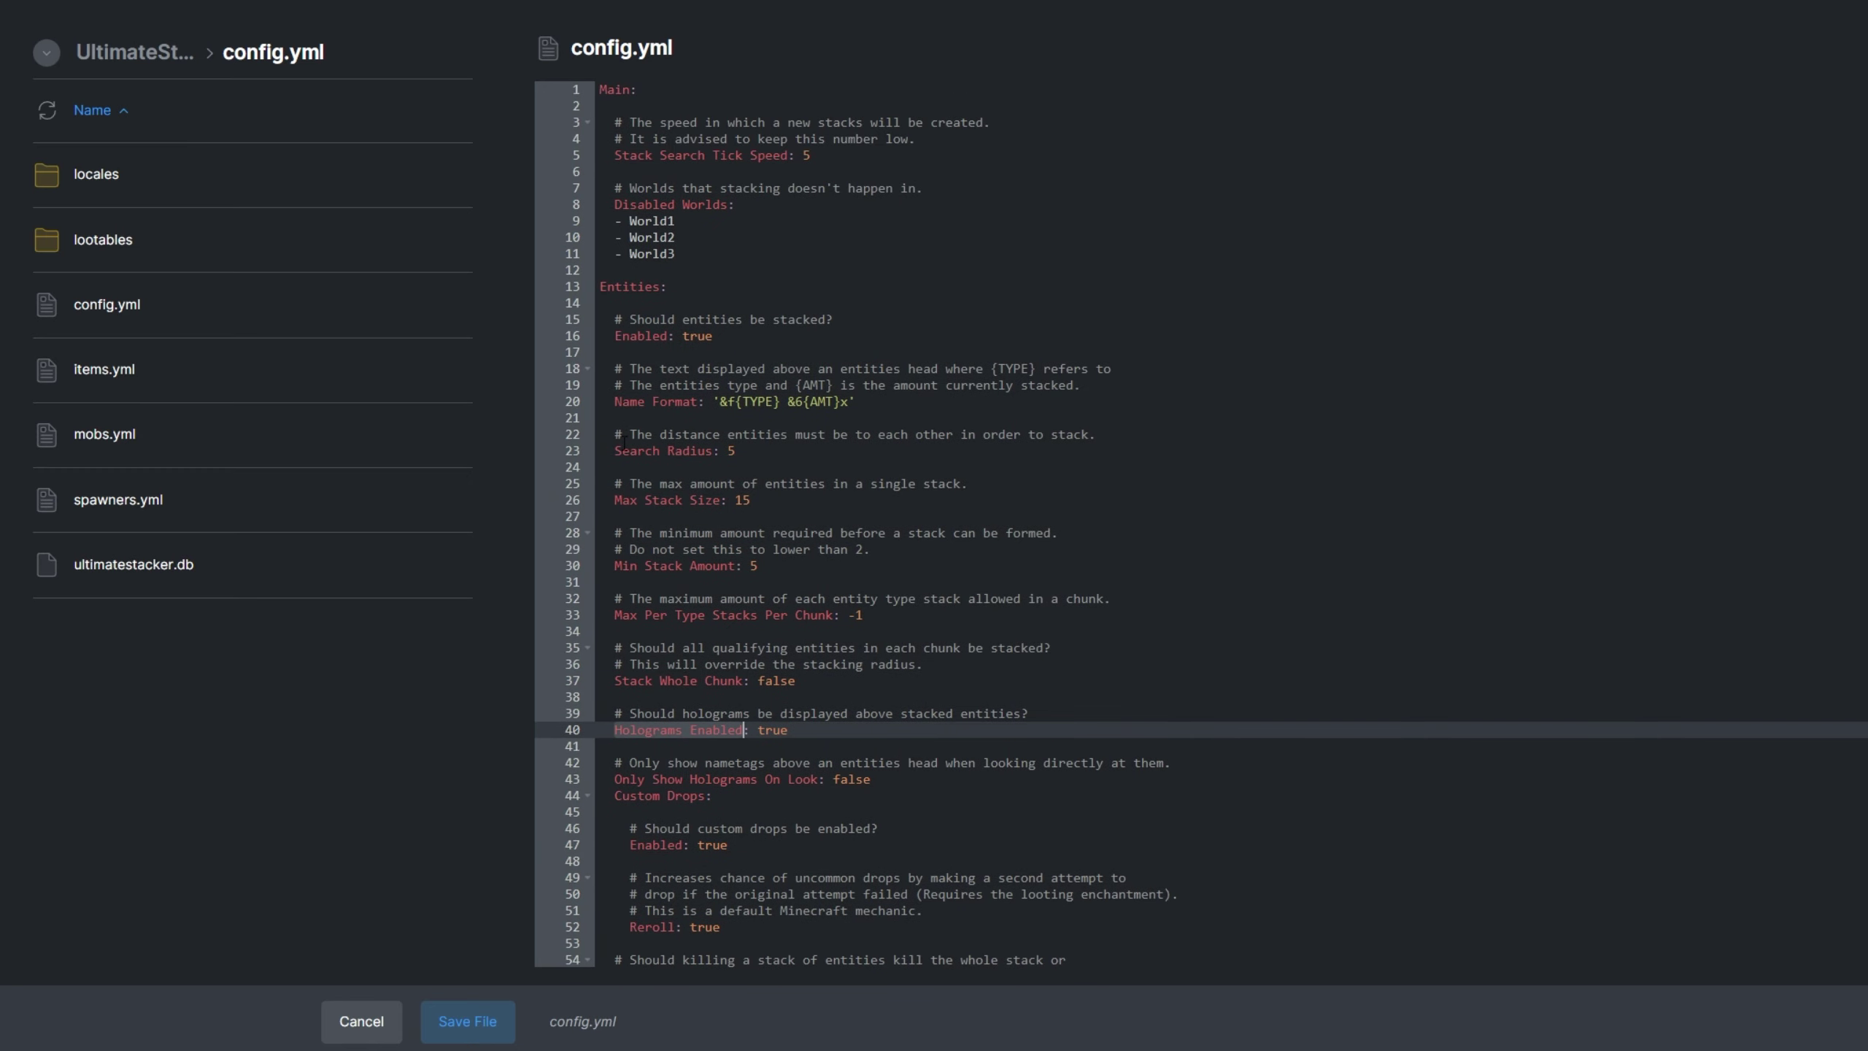
pyautogui.moveTo(623, 440); pyautogui.dragTo(712, 451)
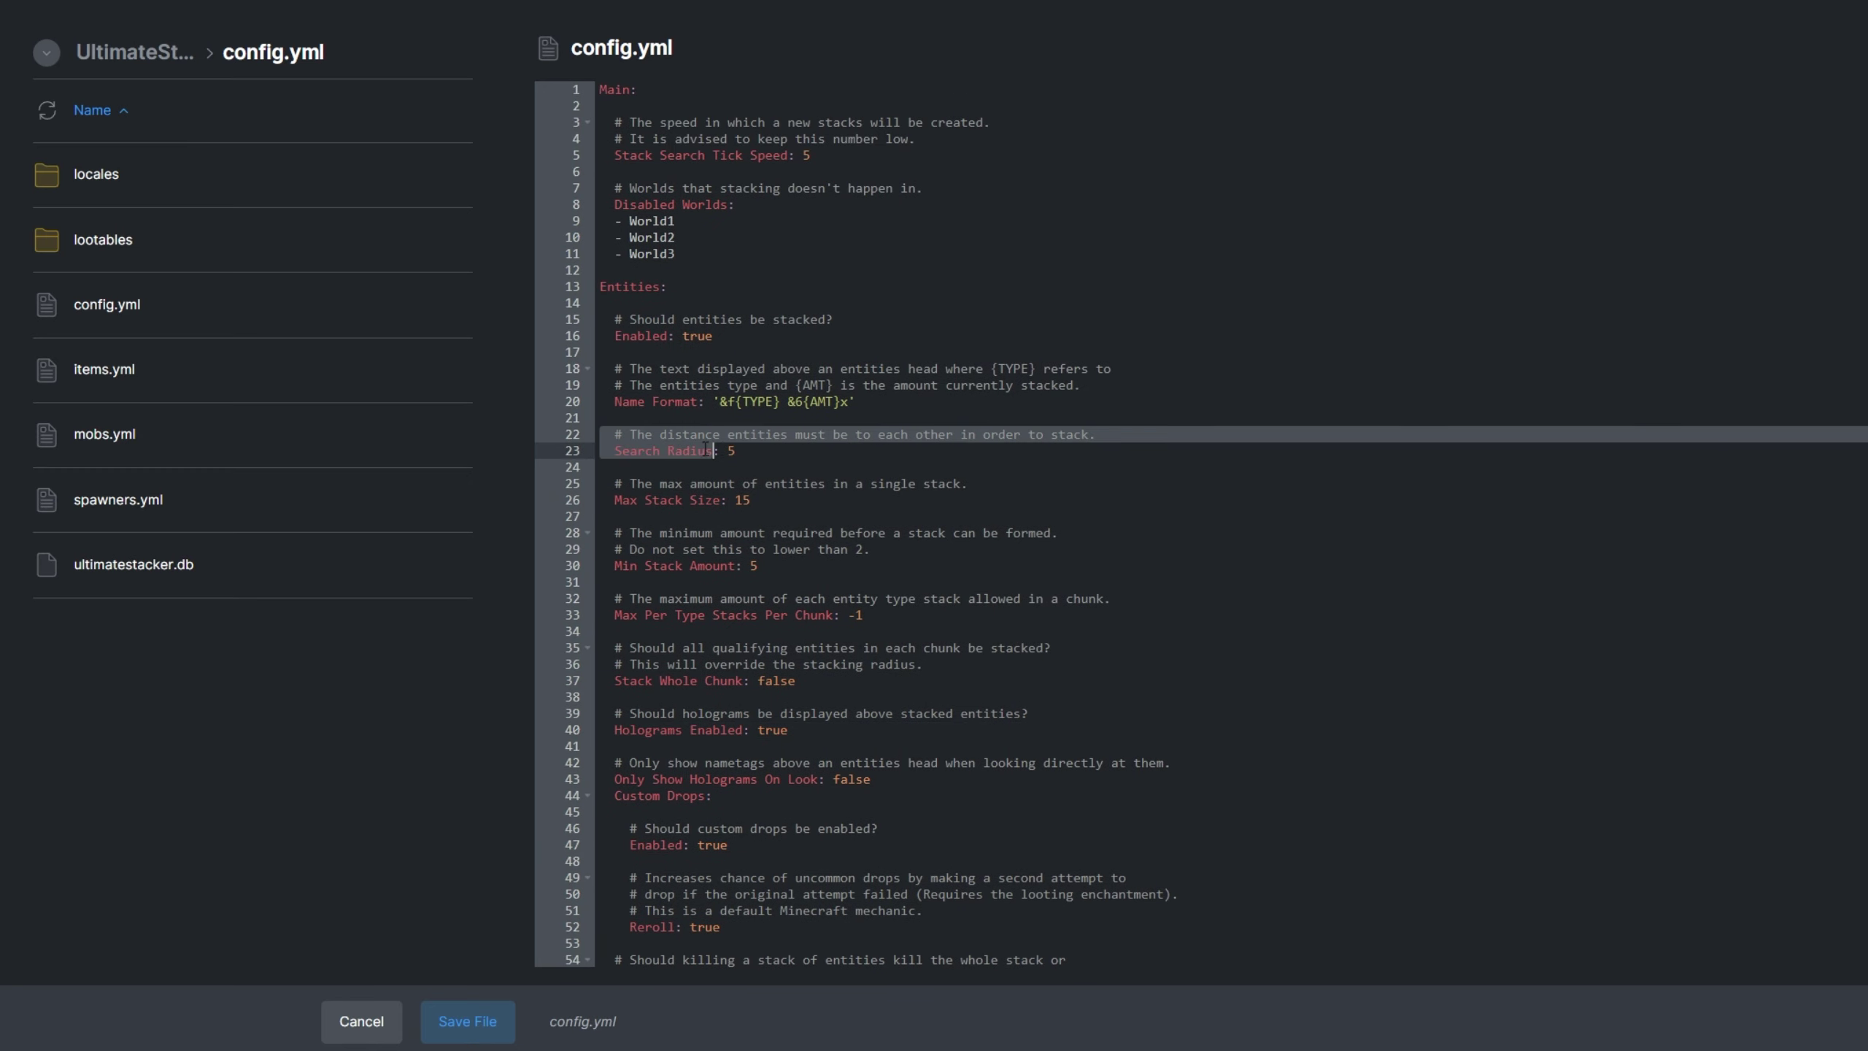
pyautogui.click(835, 454)
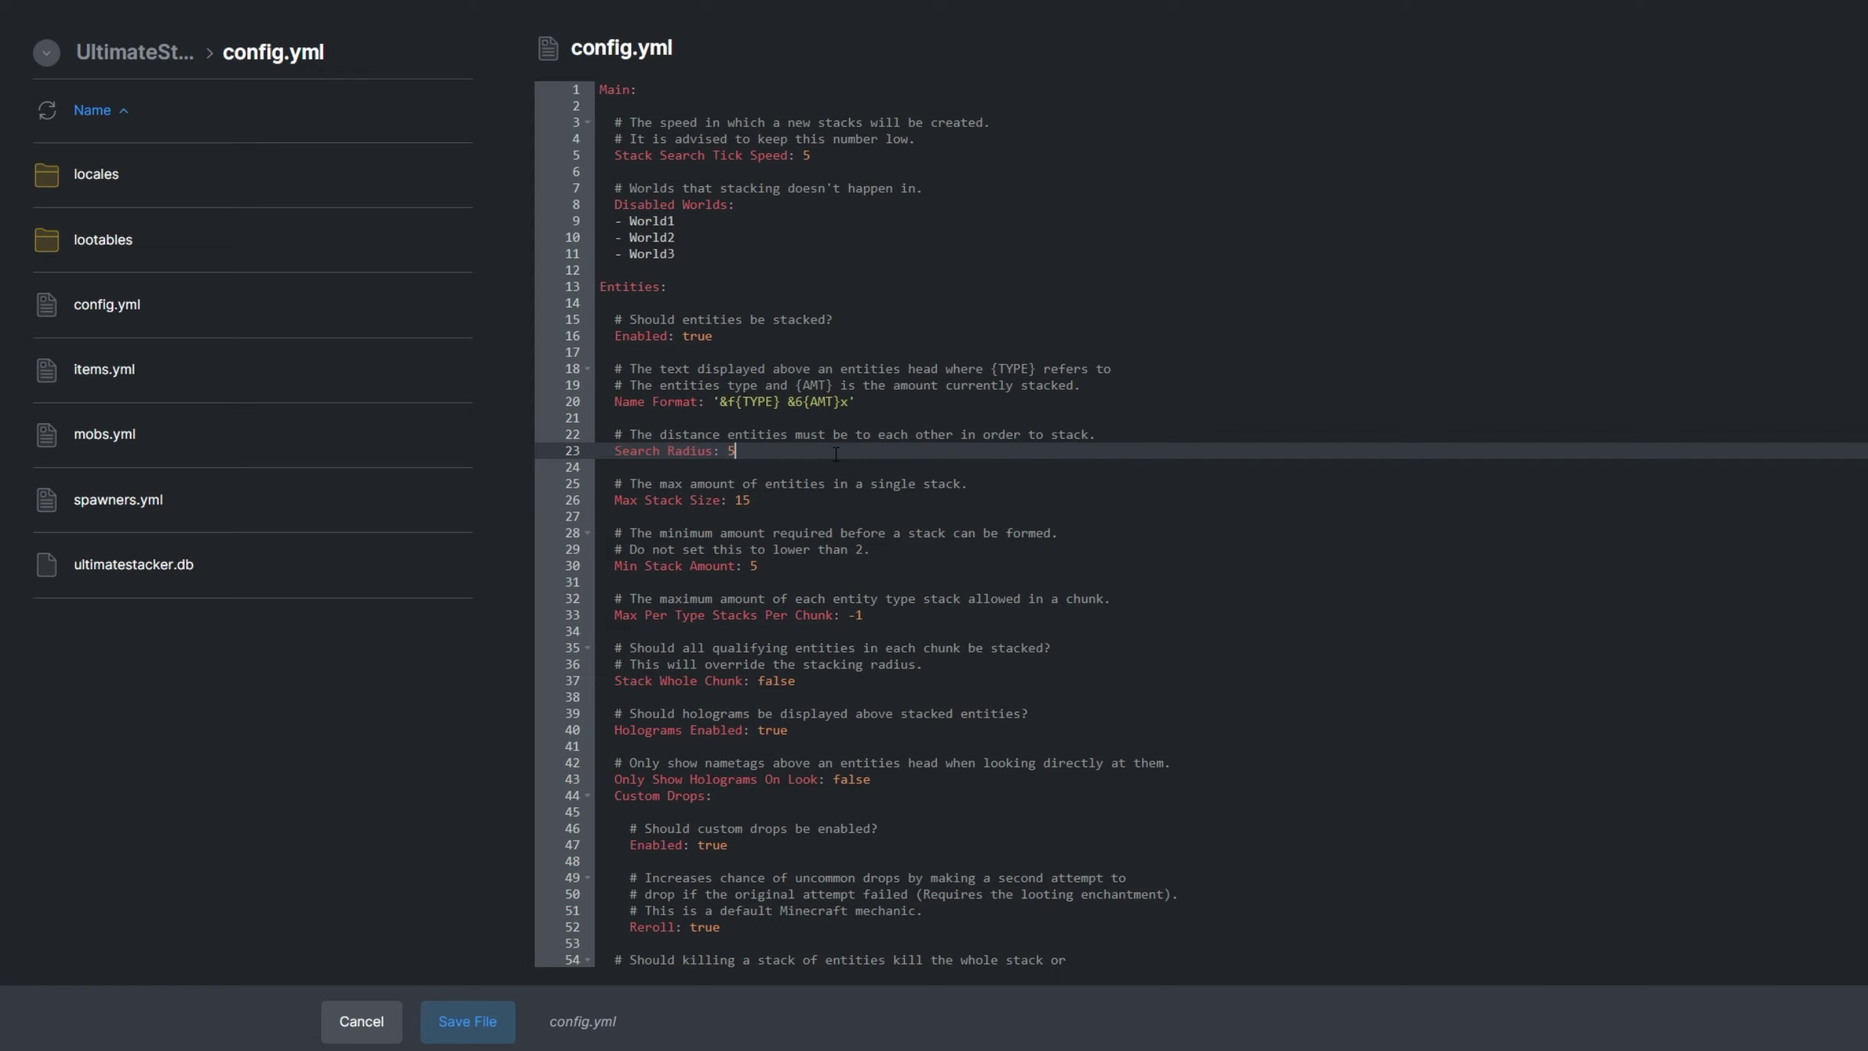
# Step: Check the en_US Language Mode and the MySQL block: localhost, port 3306, SSL false
pyautogui.scroll(-20, 845, 470)
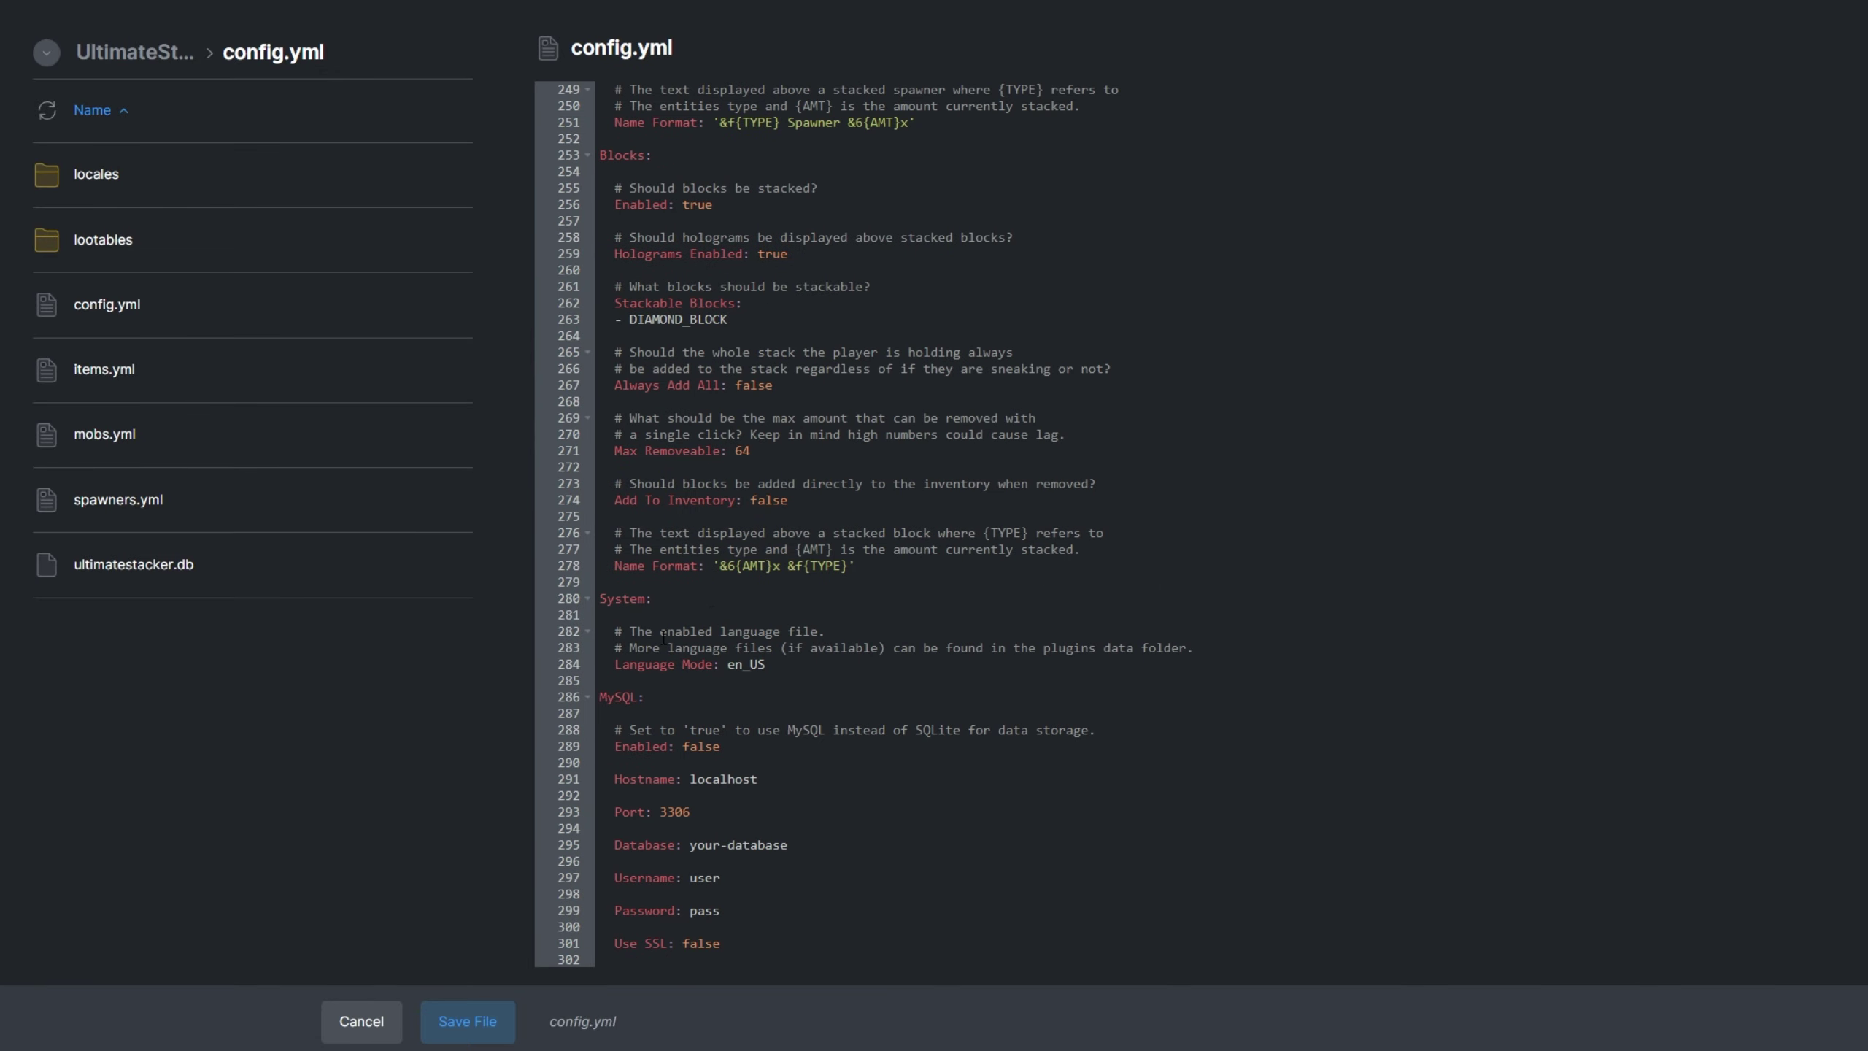
pyautogui.click(665, 645)
pyautogui.click(789, 670)
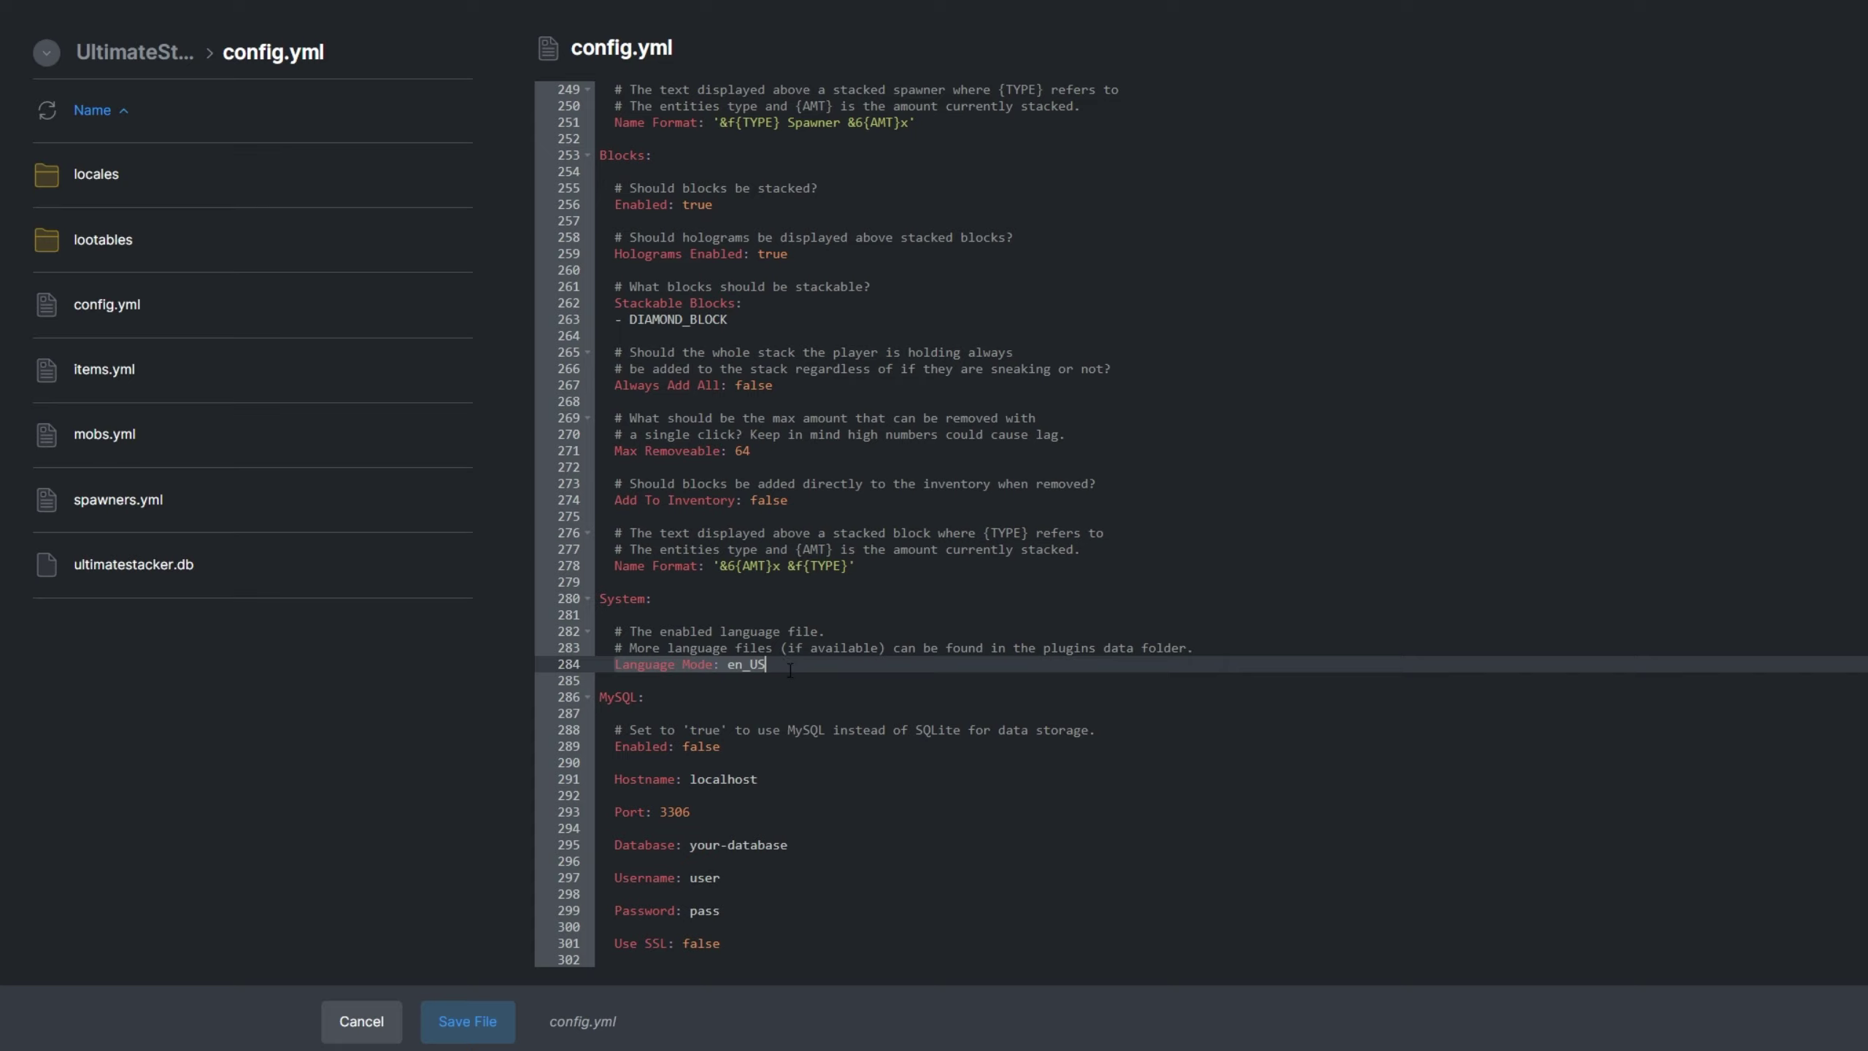
pyautogui.doubleClick(620, 697)
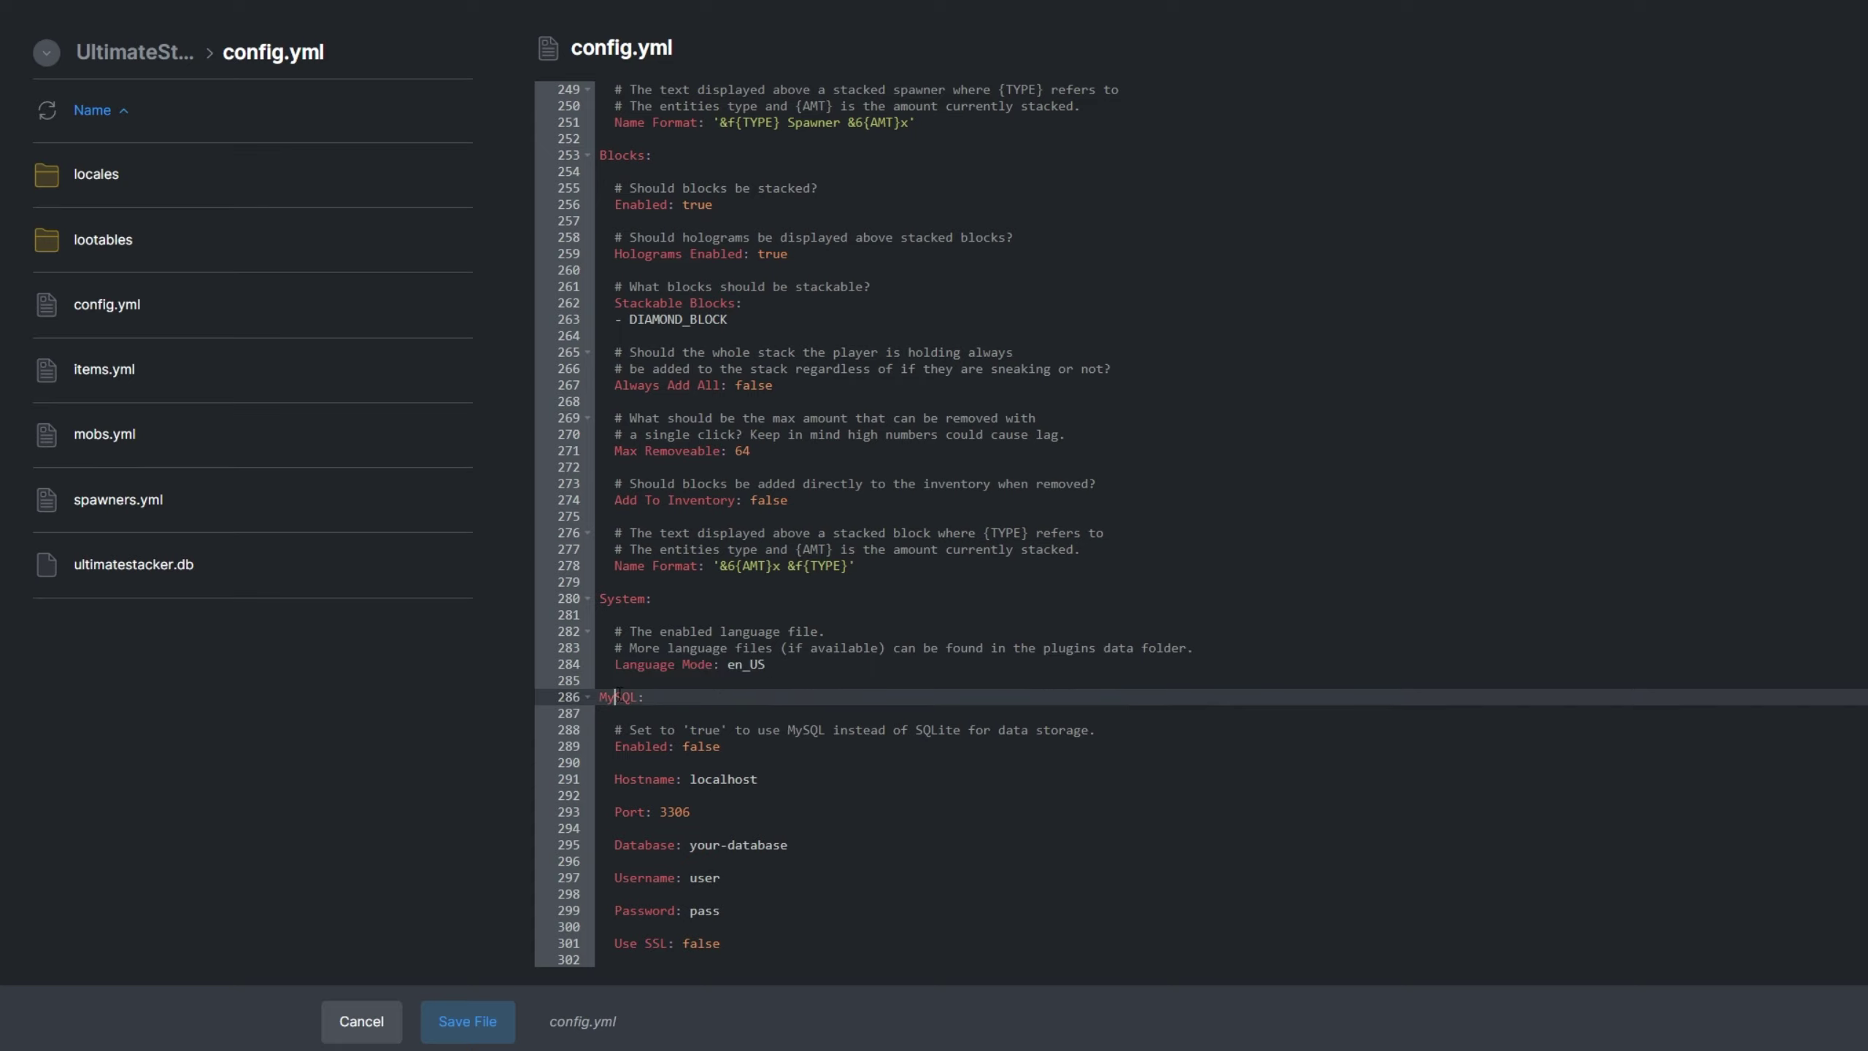
pyautogui.moveTo(721, 943); pyautogui.dragTo(600, 827)
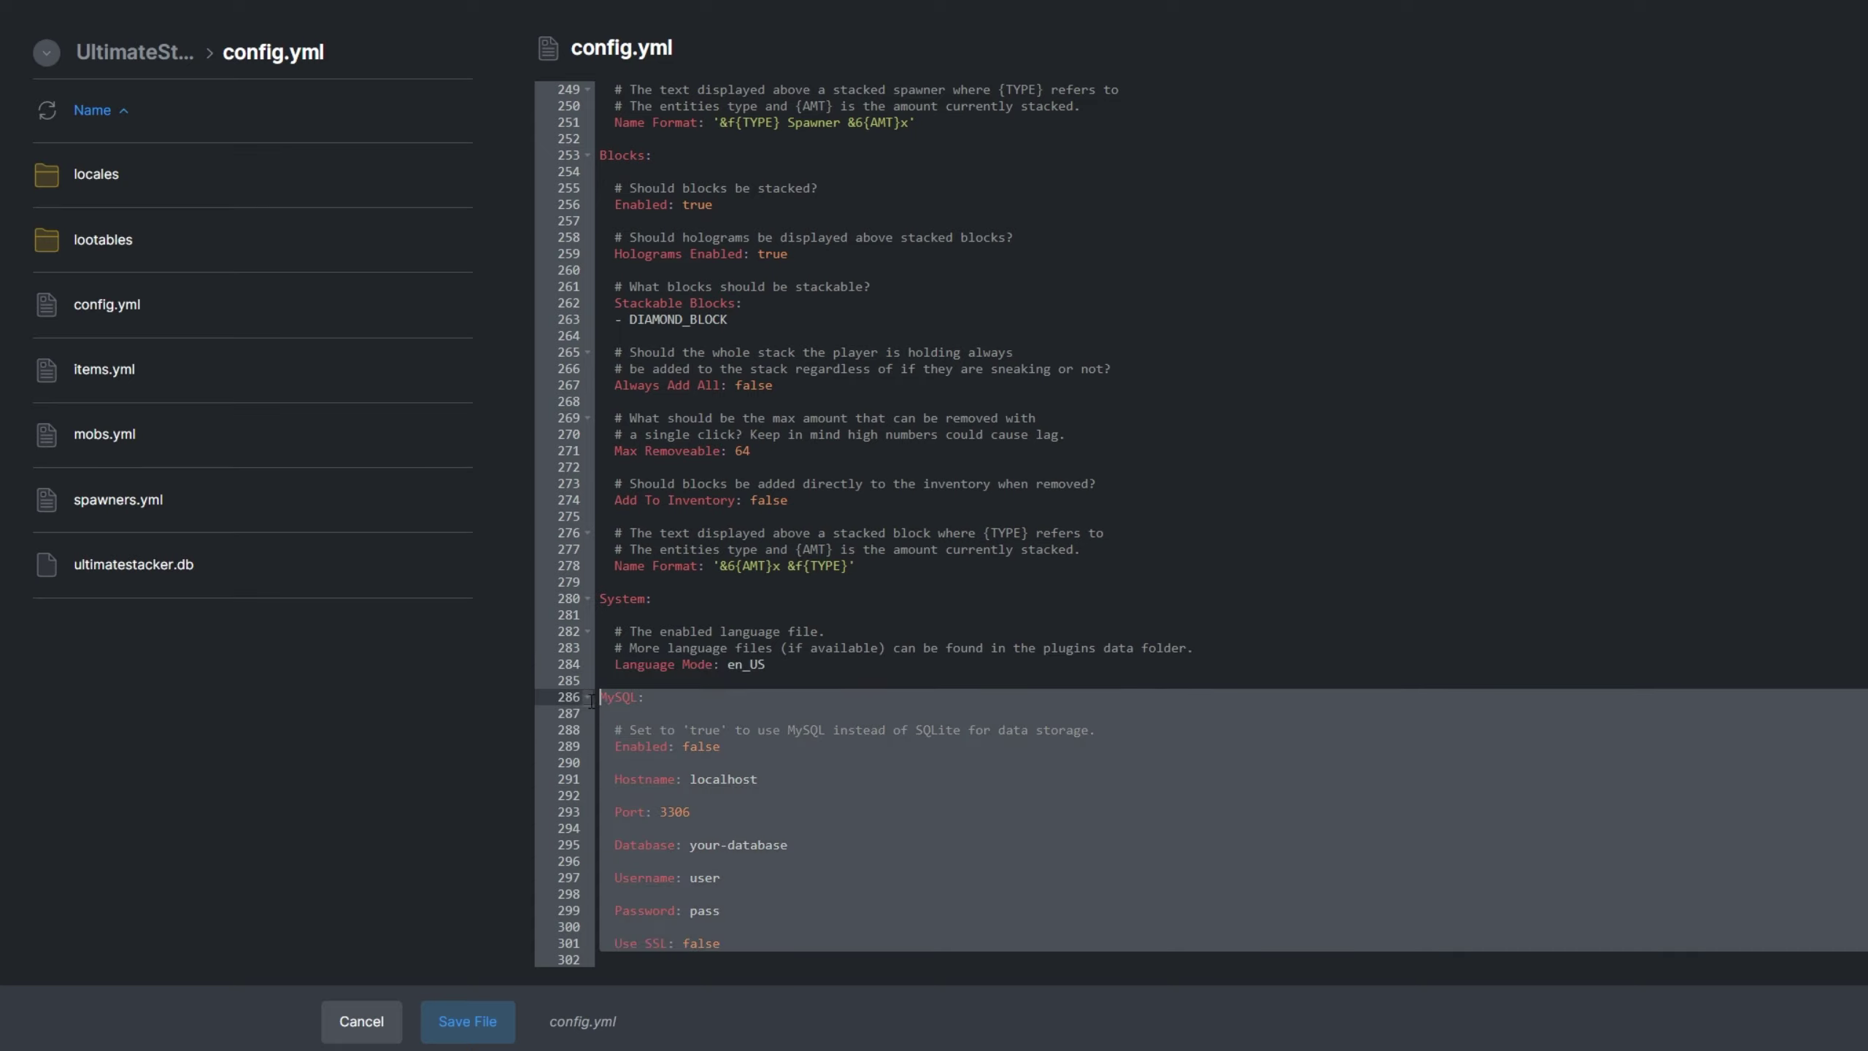
pyautogui.click(870, 939)
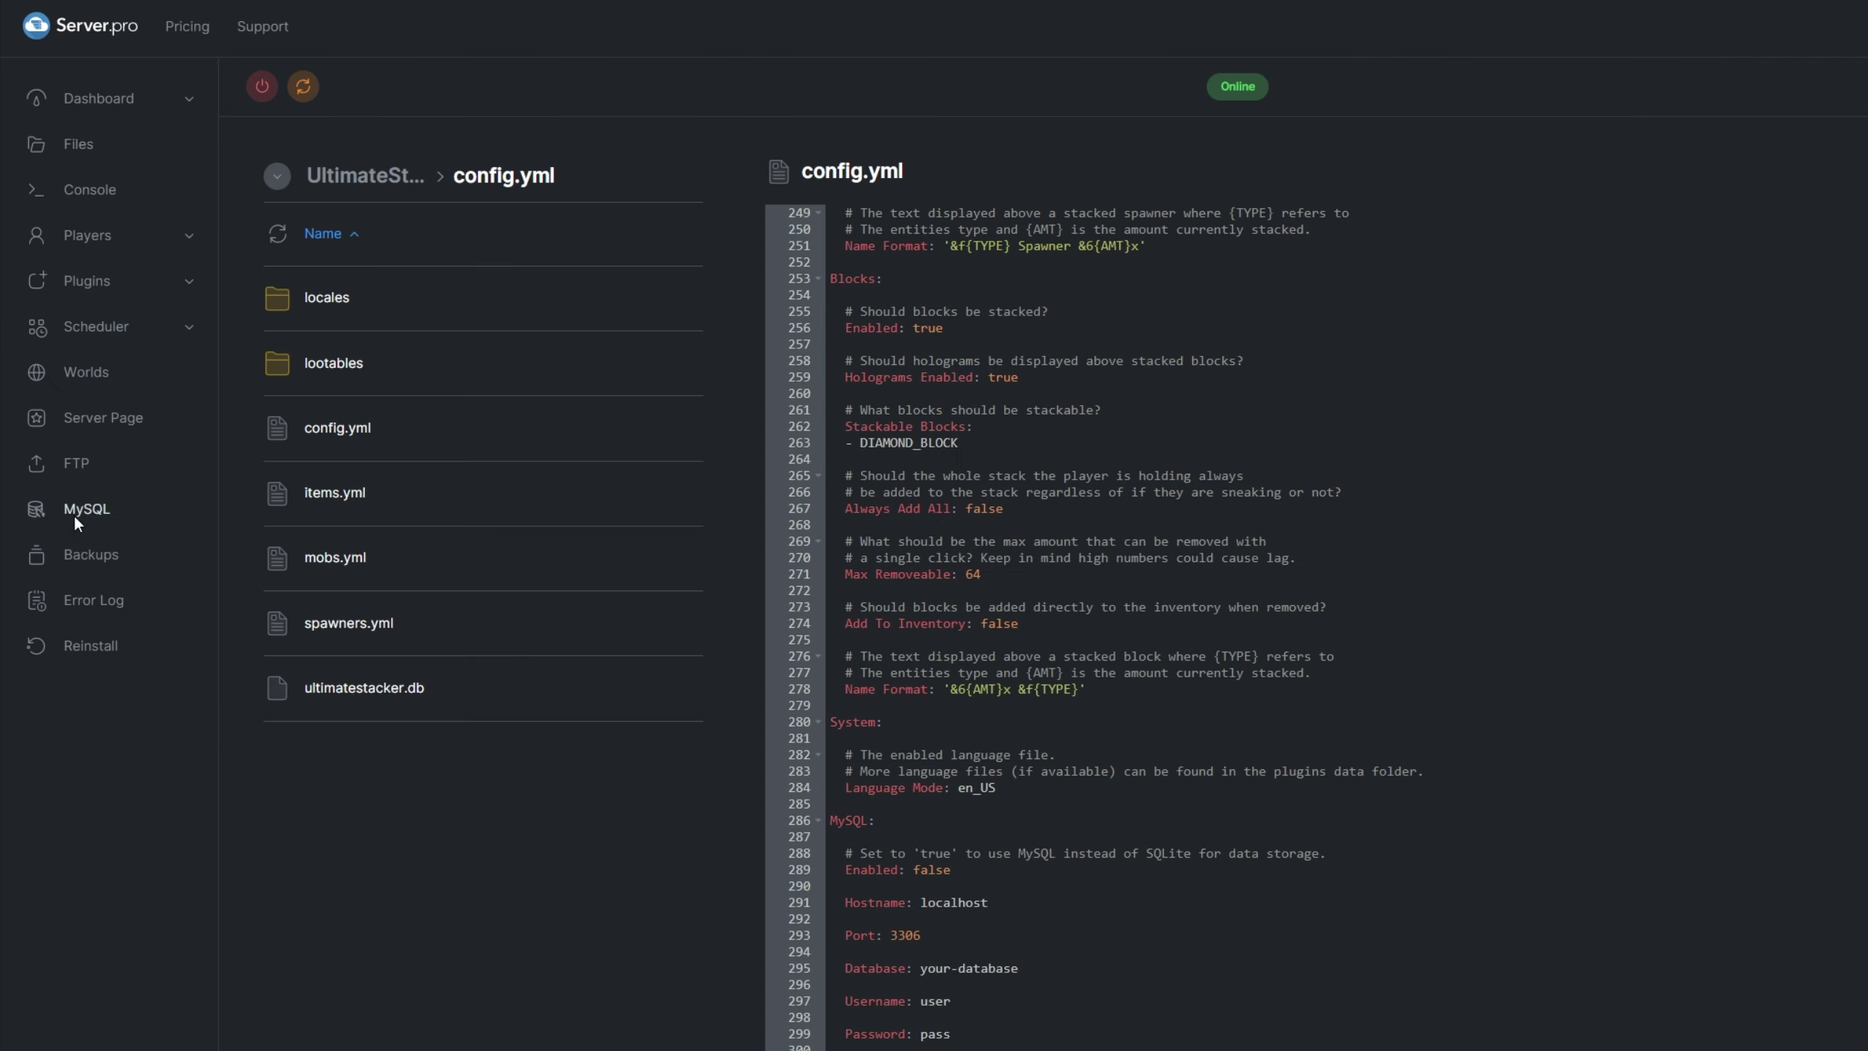
# Step: View the server's MySQL page showing port 3306 and database serverpro_db
pyautogui.click(76, 523)
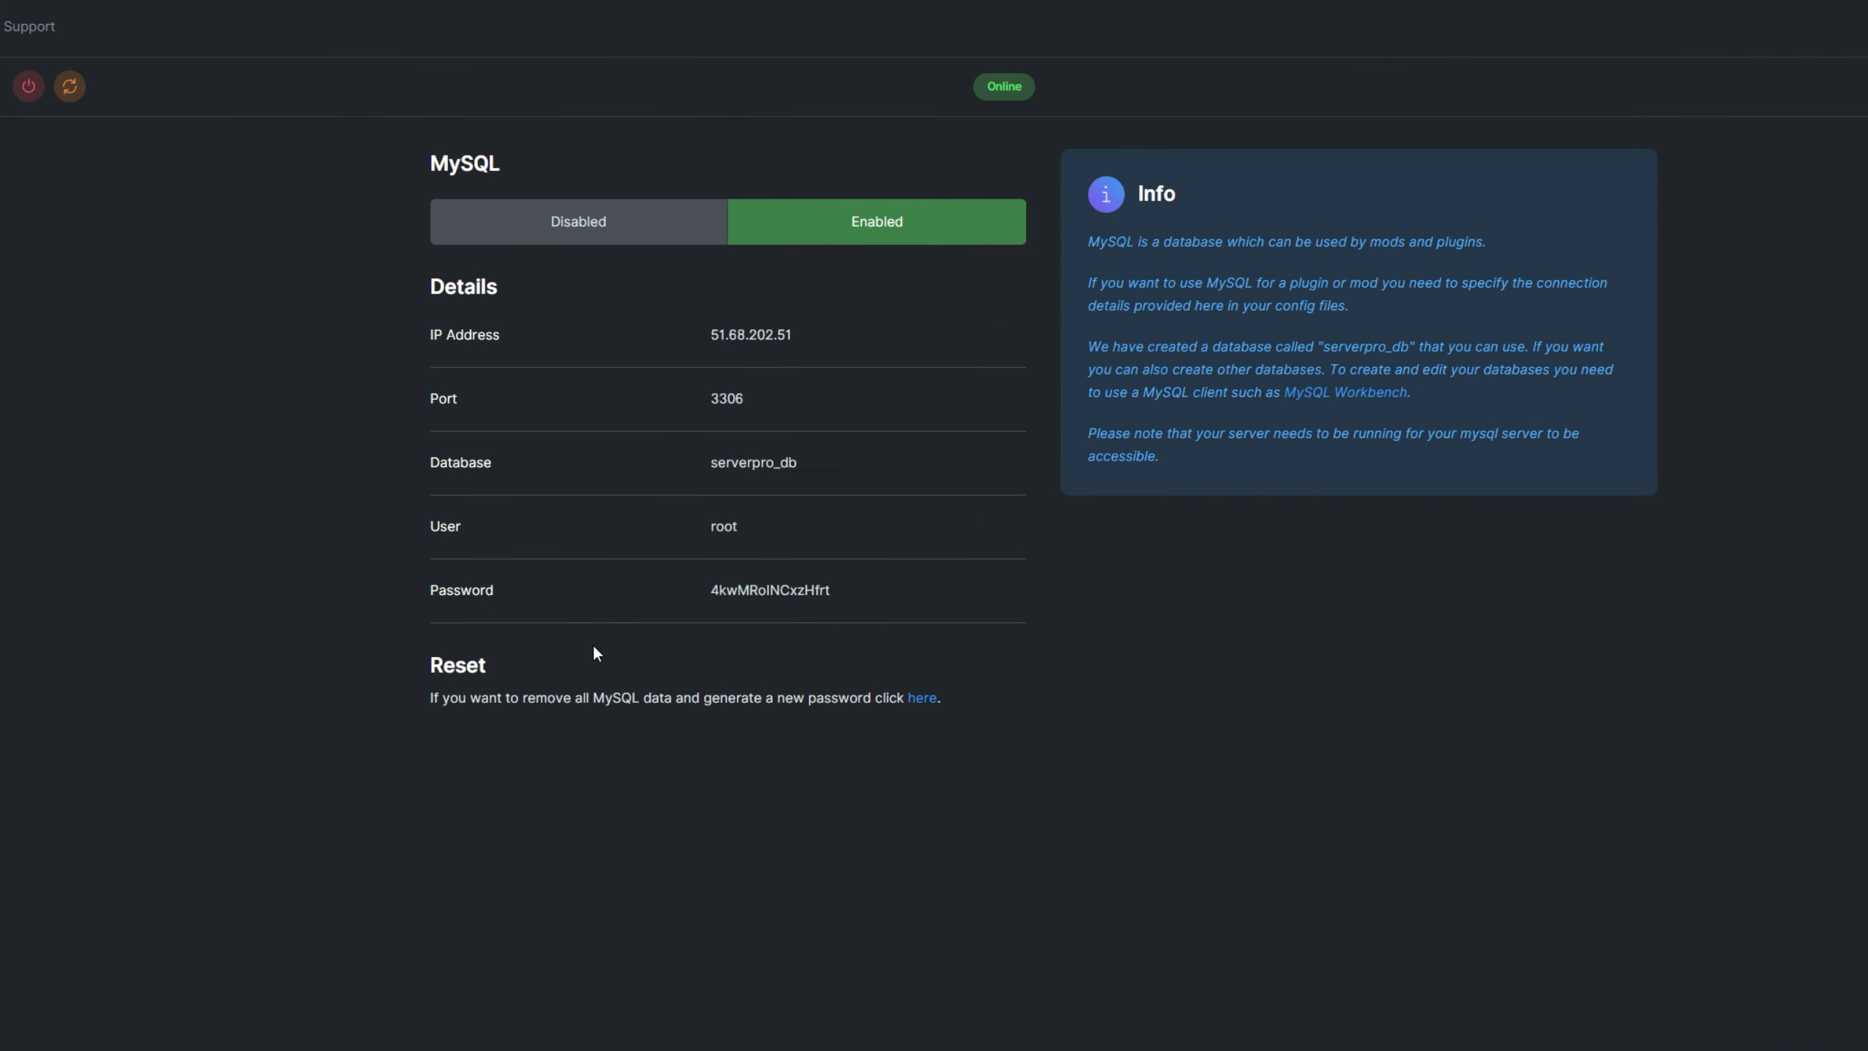